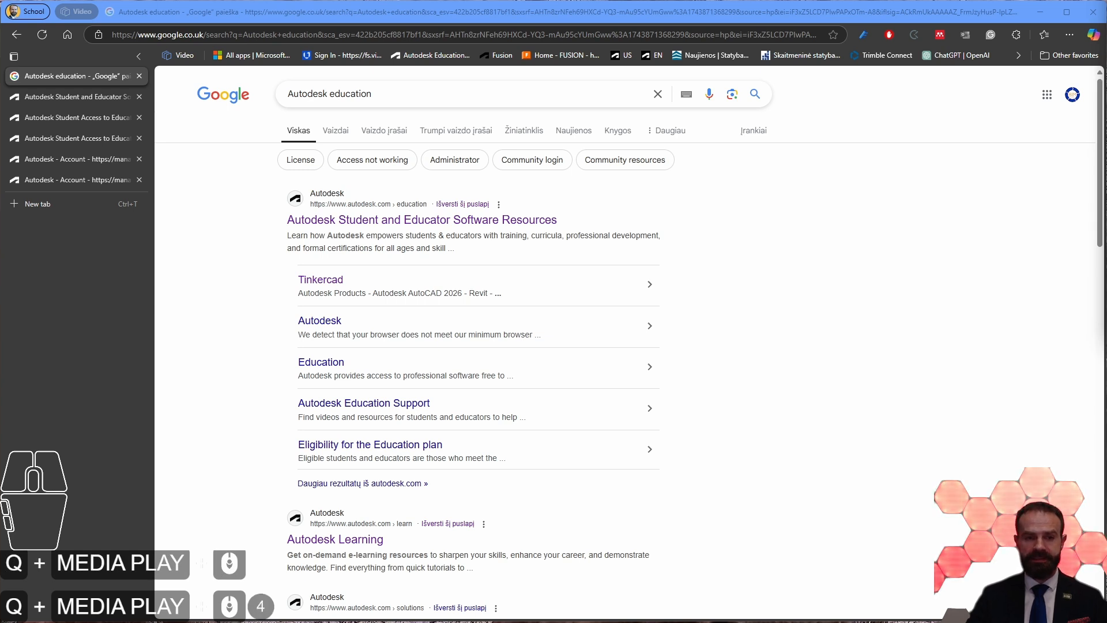
Step: Open the Autodesk Student and Educator Software Resources page from the search results for Autodesk education
left_click(139, 341)
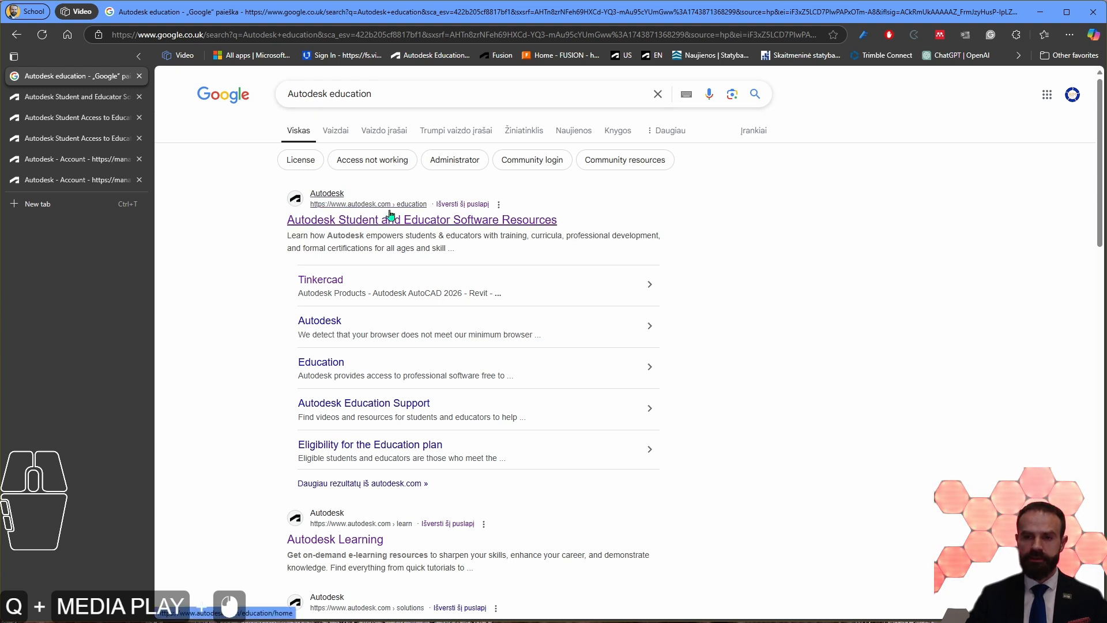
scroll(294, 229, "down", 5)
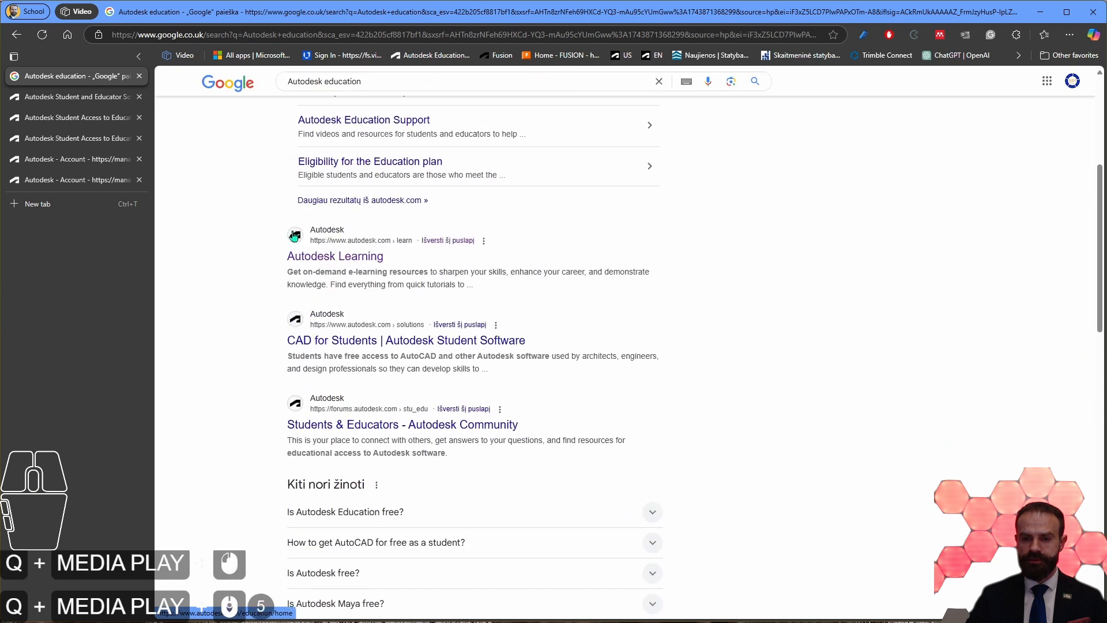
scroll(255, 344, "up", 2)
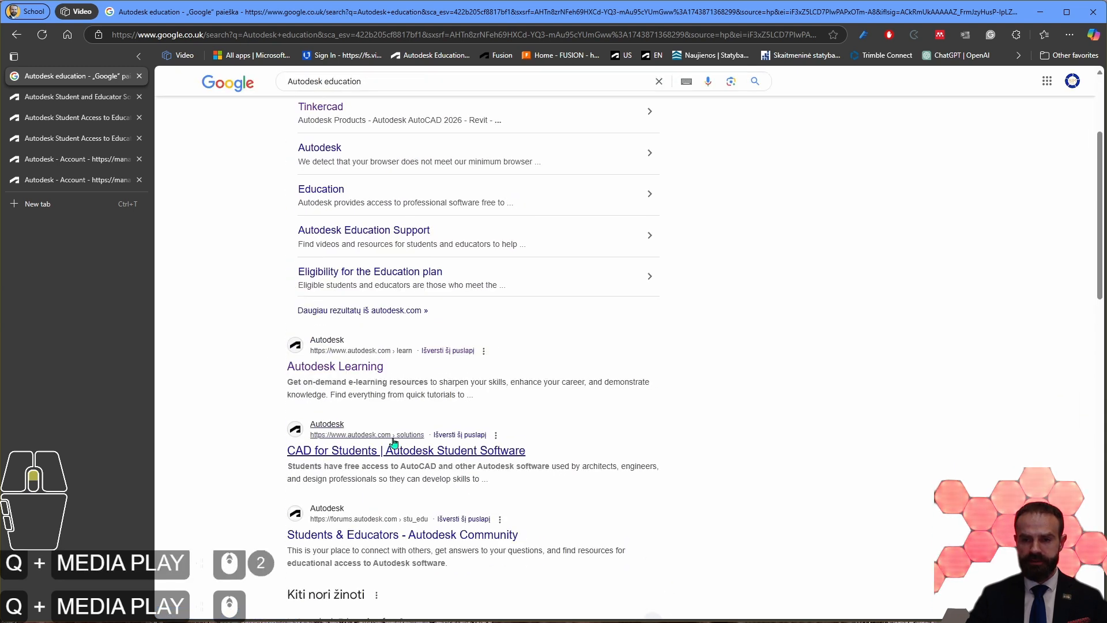
scroll(420, 449, "up", 5)
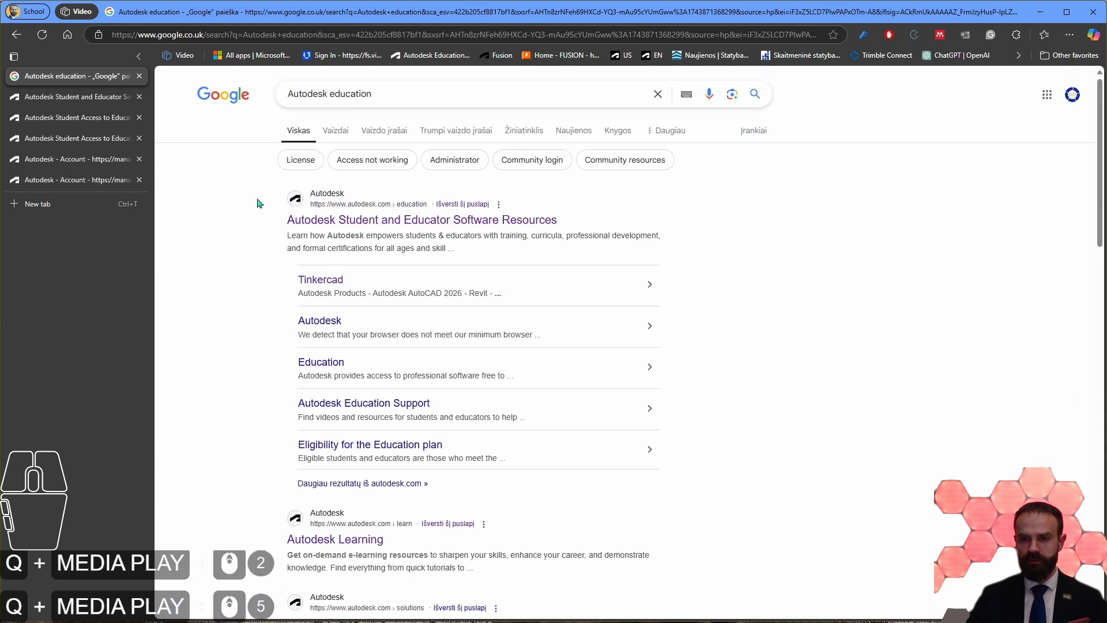
left_click(358, 212)
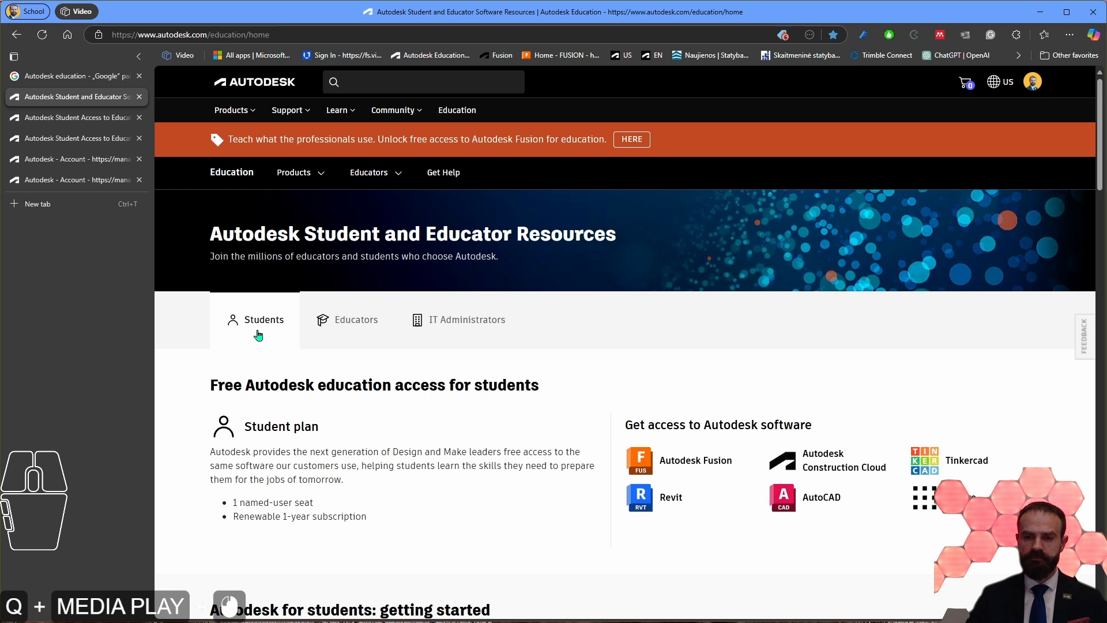
Step: Review the education access plans for educators and IT administrators, and return to the student plan
left_click(353, 336)
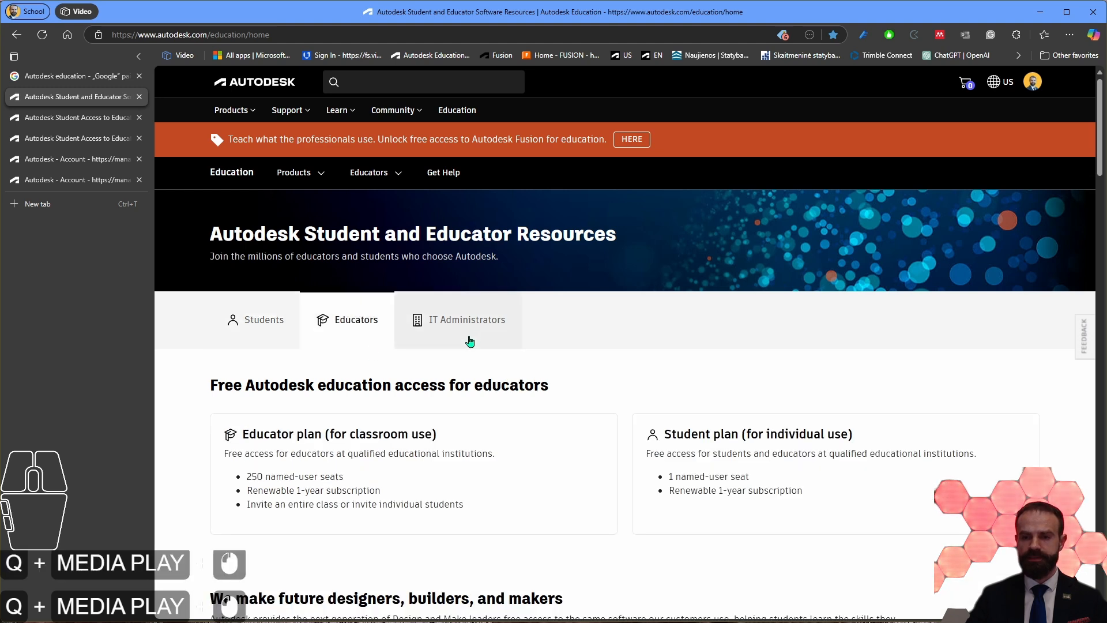
left_click(475, 329)
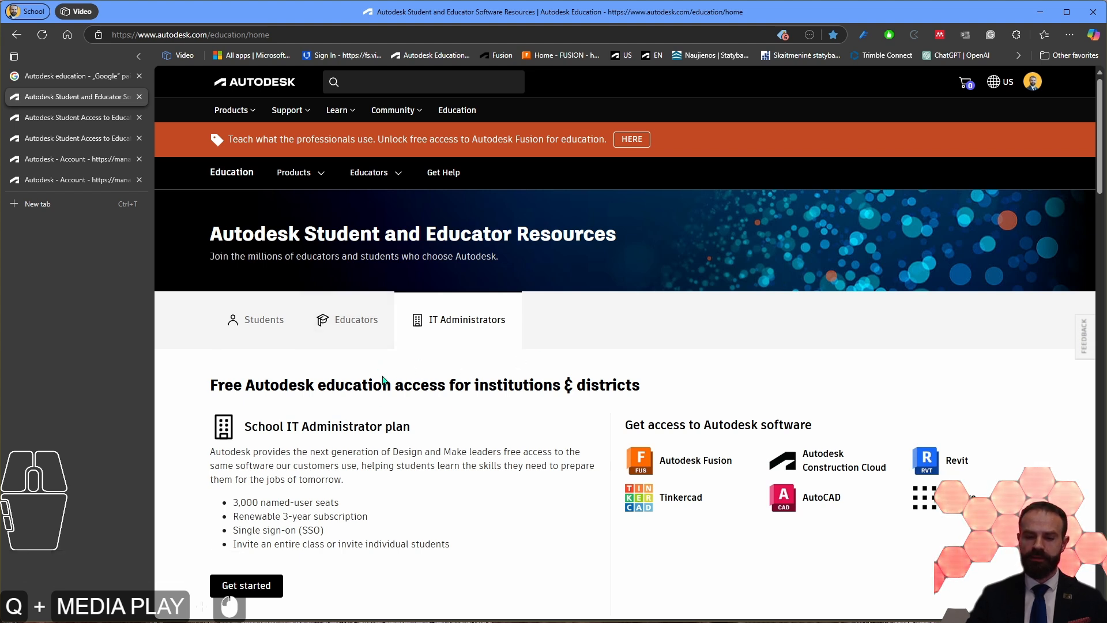
scroll(348, 362, "down", 2)
scroll(423, 346, "up", 1)
scroll(423, 345, "up", 1)
left_click(241, 326)
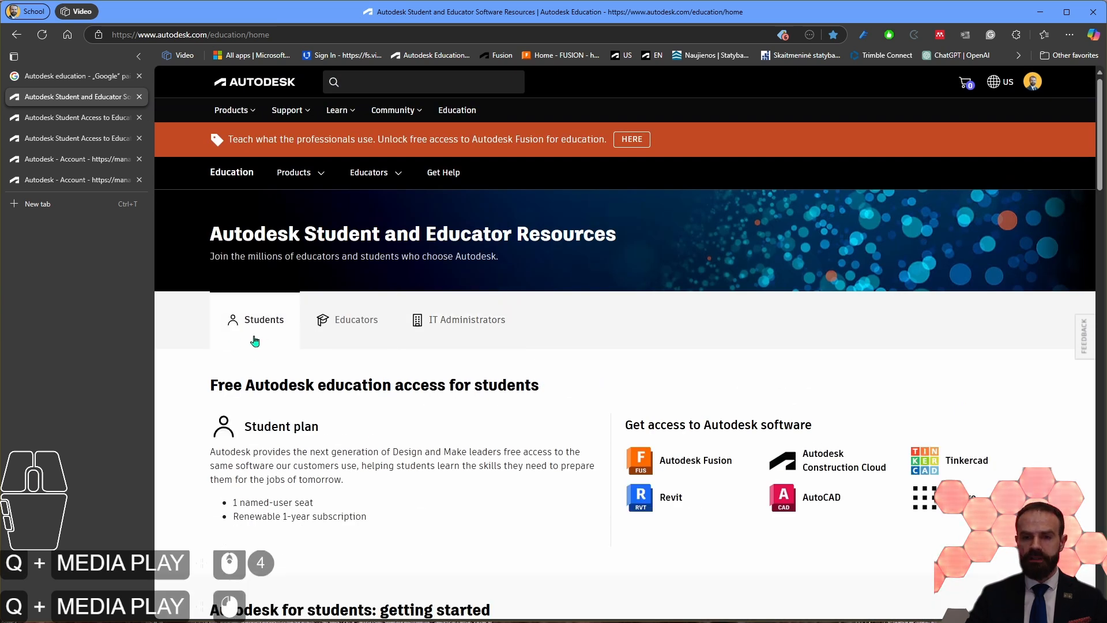
Step: Look through the student page's getting-started options, learning resources, certifications and student access questions
scroll(275, 342, "down", 1)
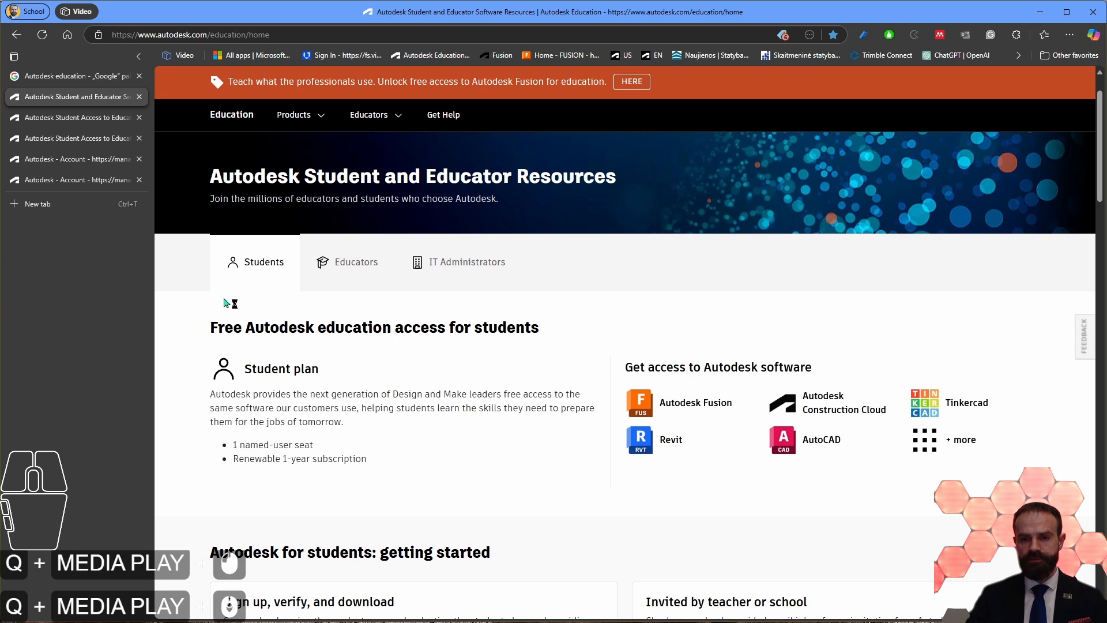
scroll(297, 274, "down", 6)
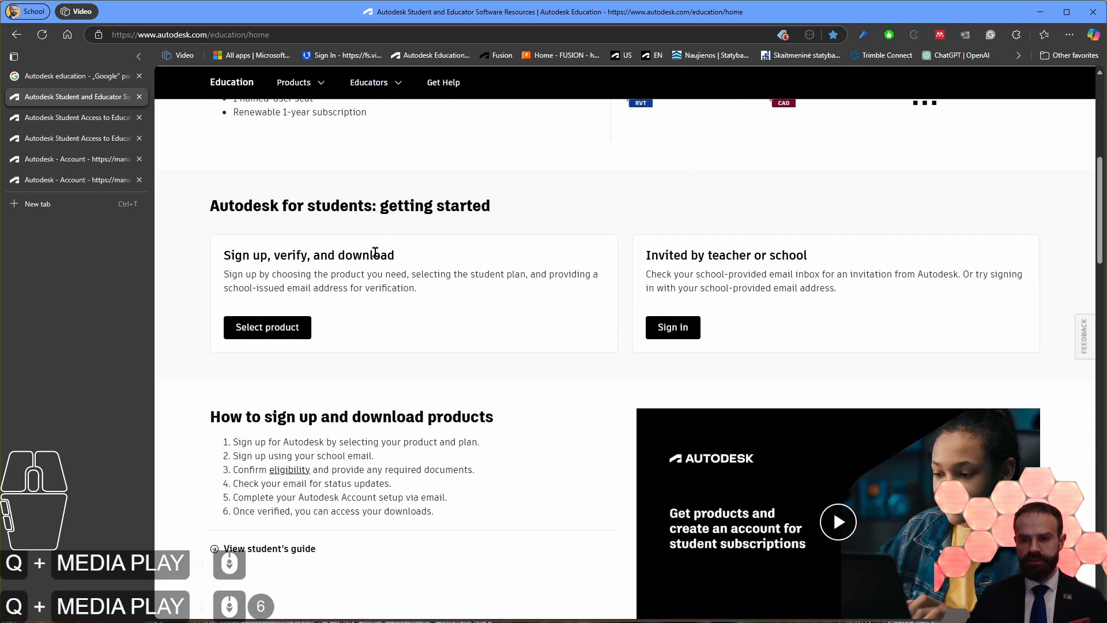
scroll(365, 253, "down", 16)
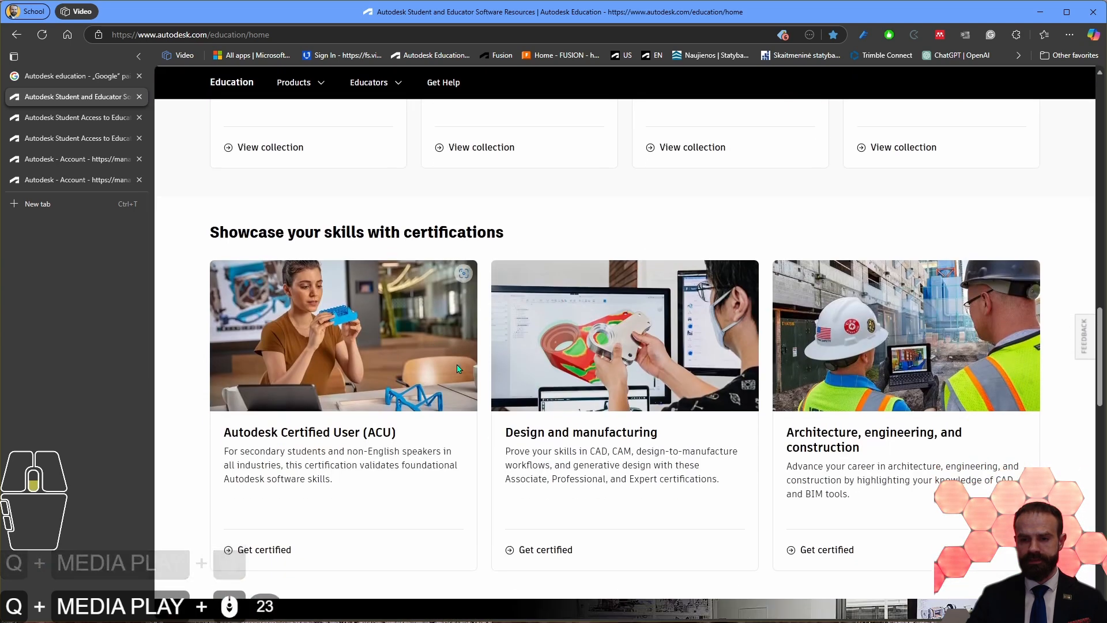
scroll(458, 369, "down", 14)
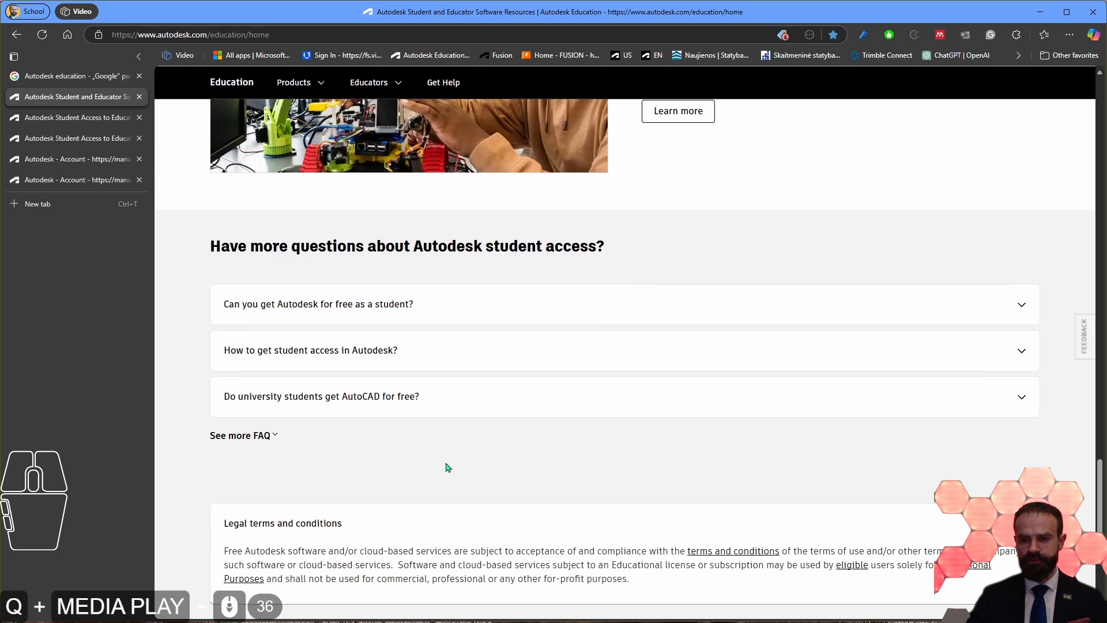
scroll(468, 449, "down", 4)
scroll(420, 479, "up", 20)
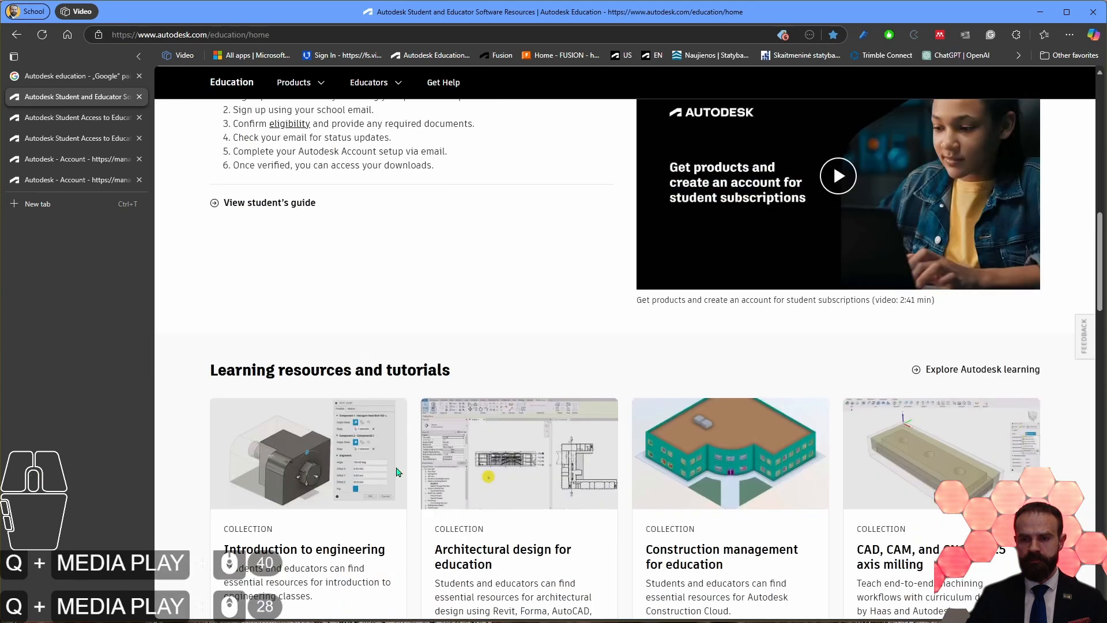
scroll(396, 472, "up", 10)
Step: Read the "Sign up, verify, and download" instructions for students, highlighting the heading and its description
left_click_drag(225, 373, 433, 410)
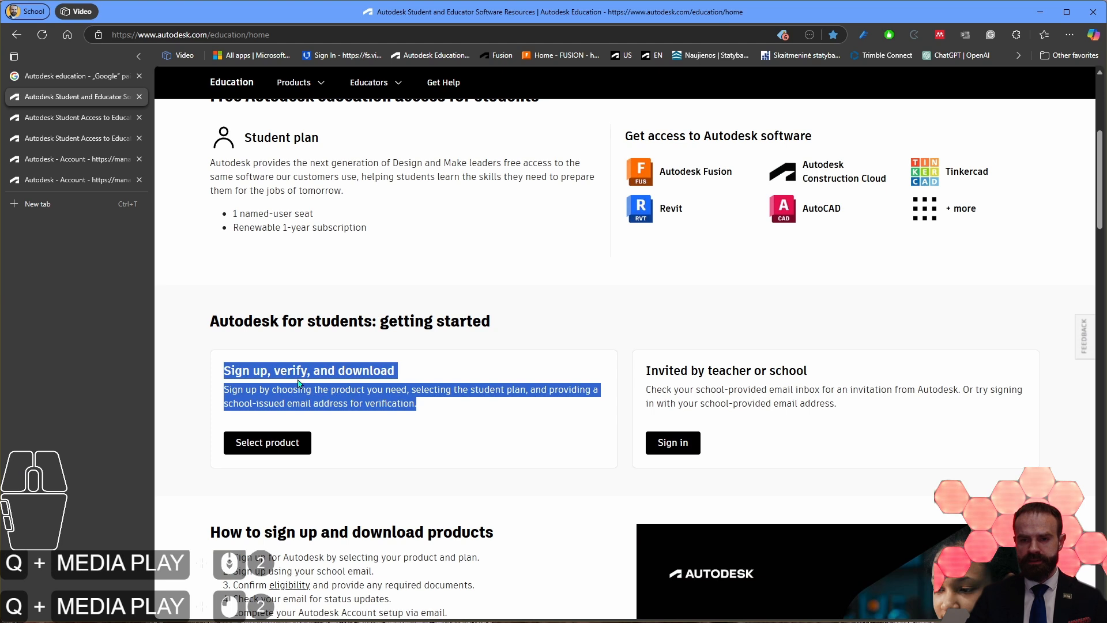
left_click(337, 372)
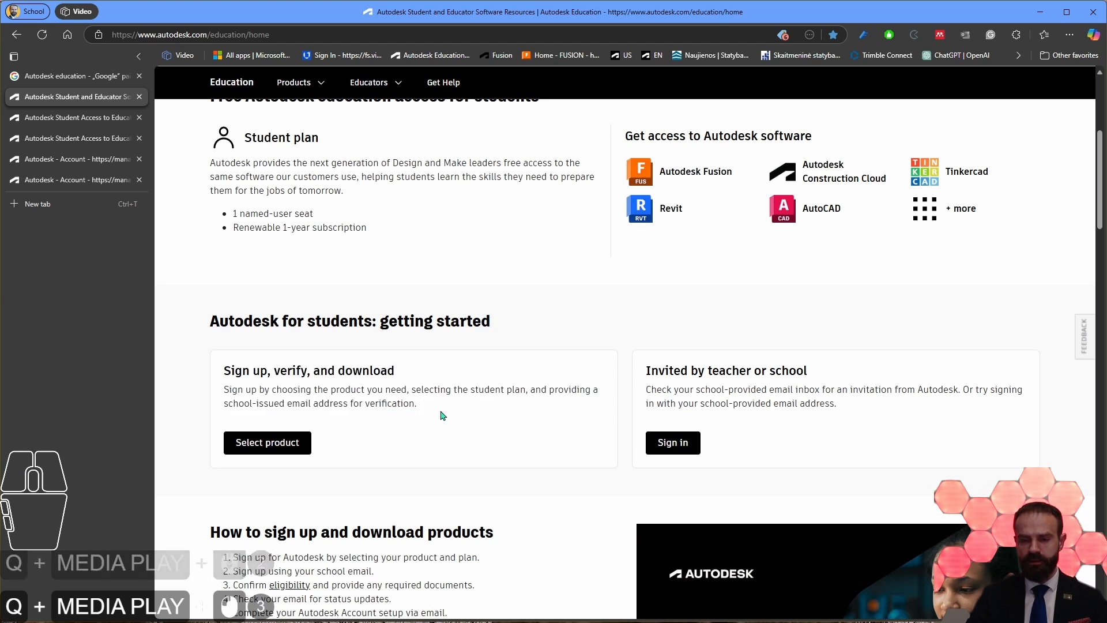
left_click_drag(440, 410, 211, 373)
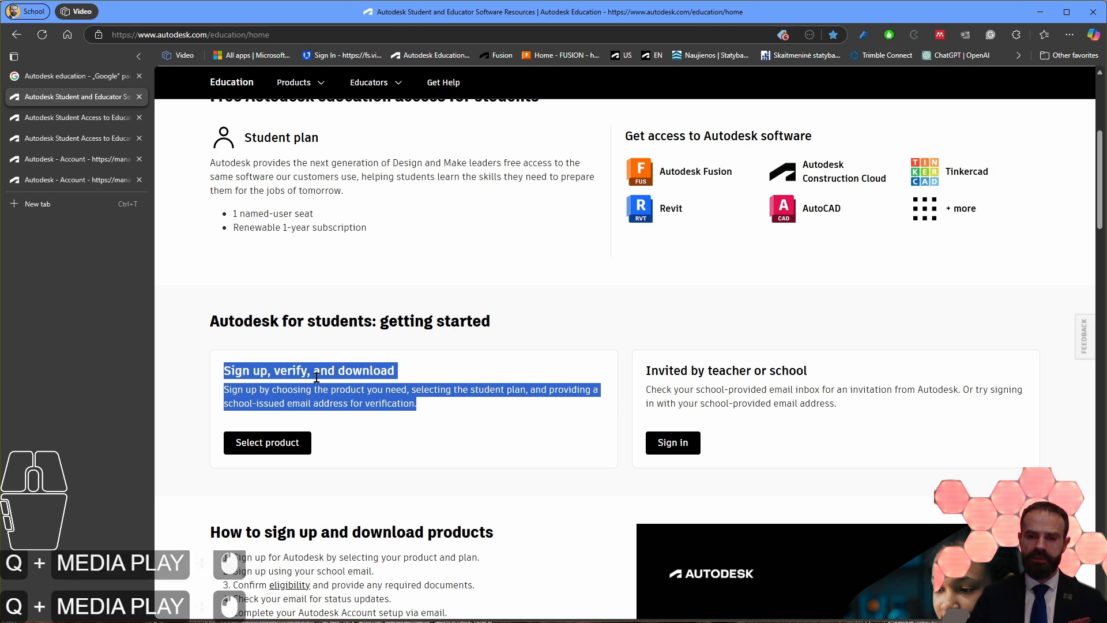
left_click(288, 374)
double_click(289, 372)
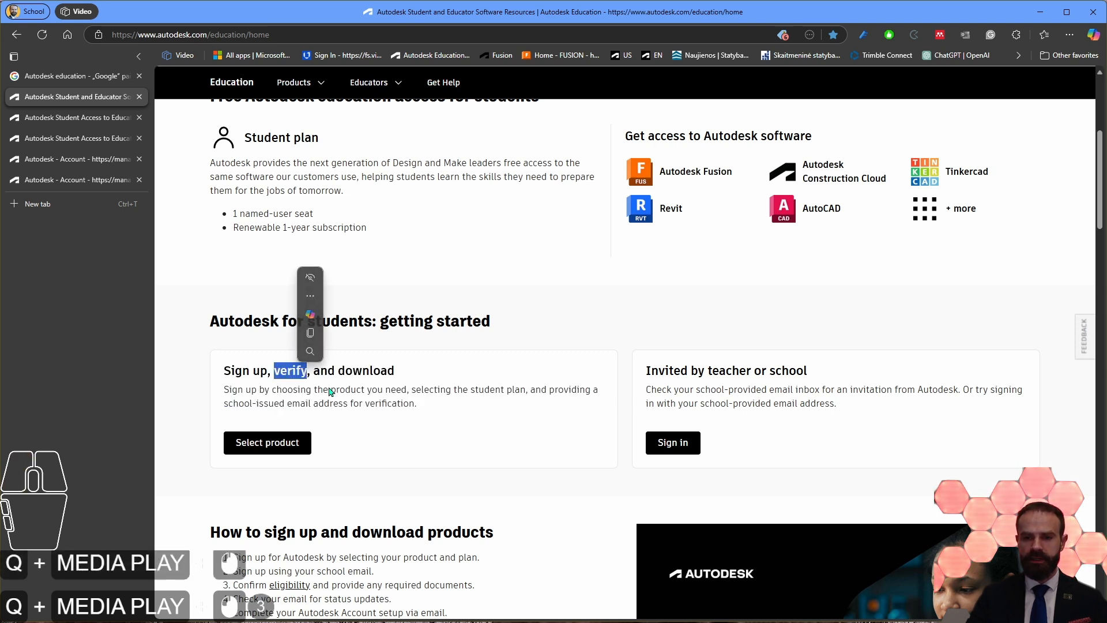
left_click(331, 392)
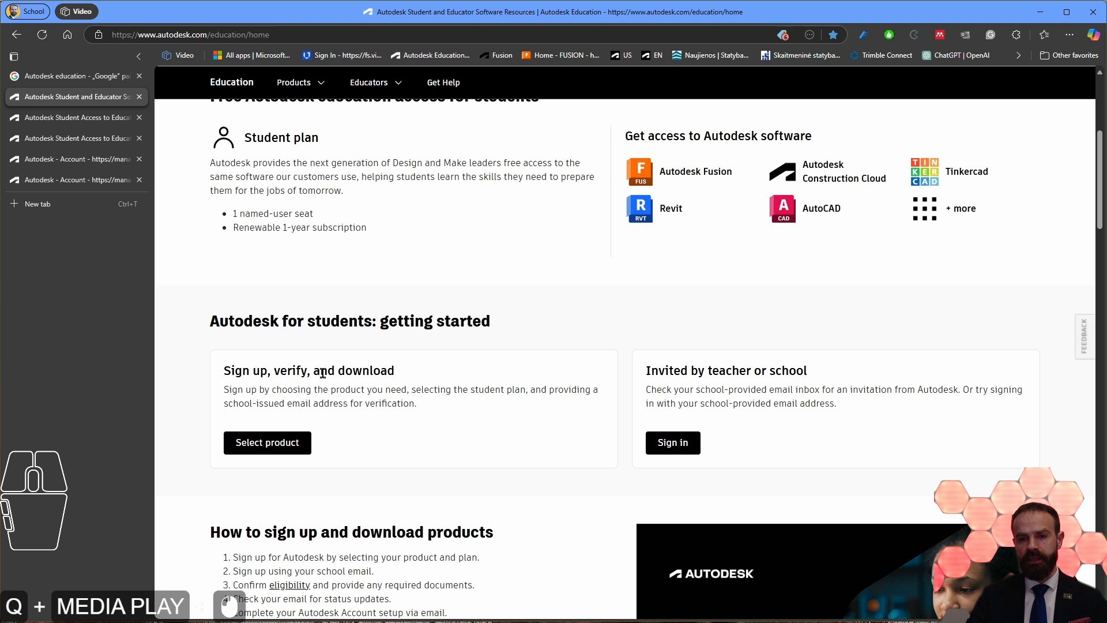
left_click_drag(313, 369, 402, 376)
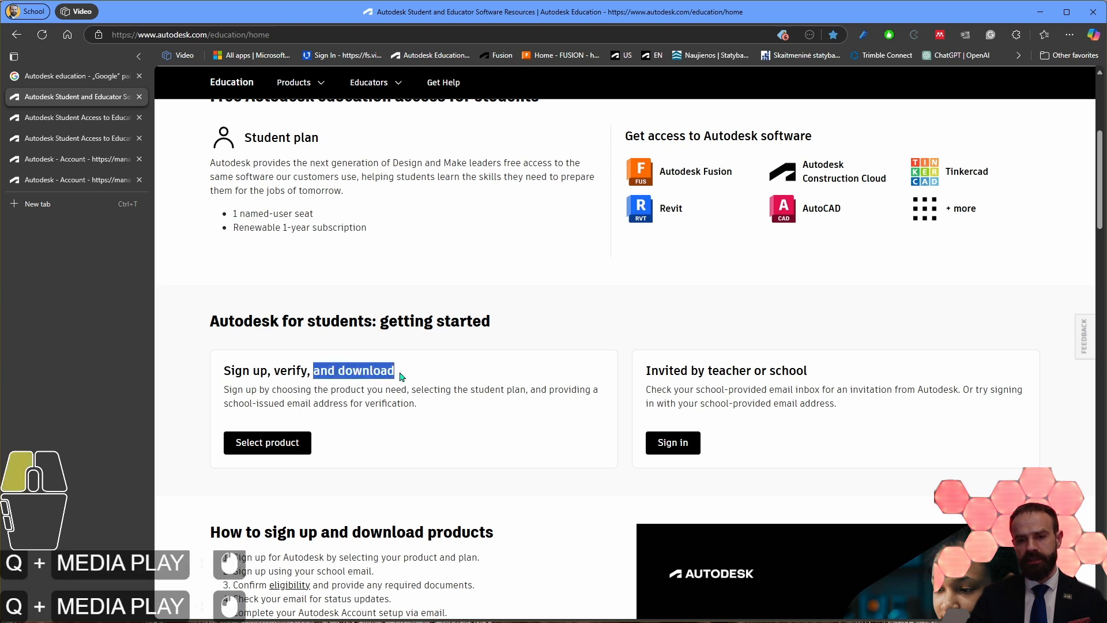
left_click(376, 400)
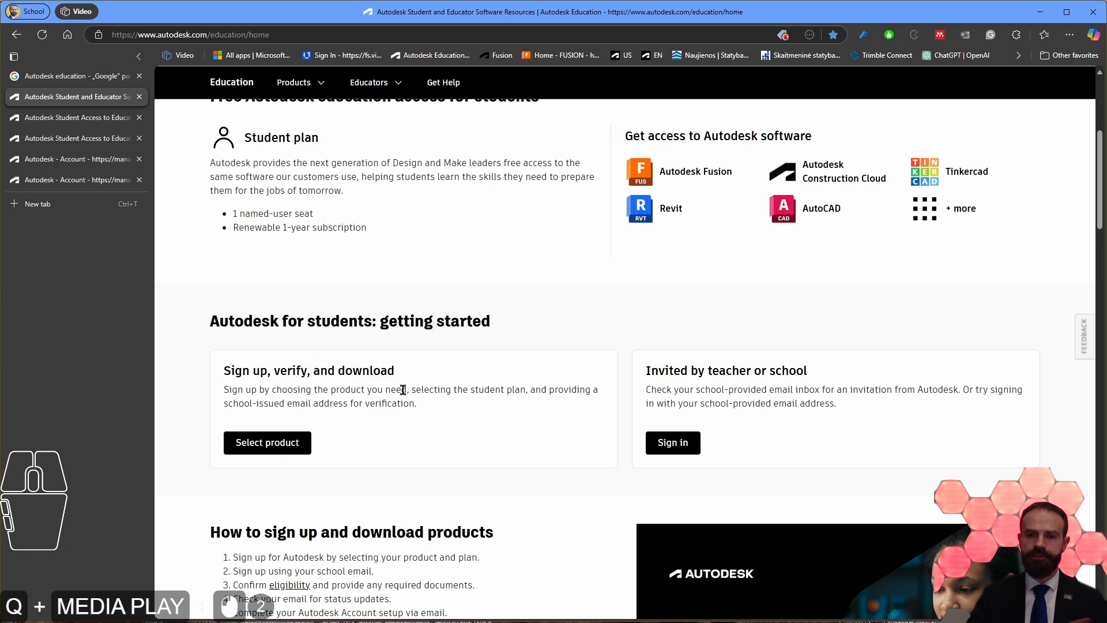
Step: Open the product selection for student sign-up and browse the software offered under All products
left_click(280, 455)
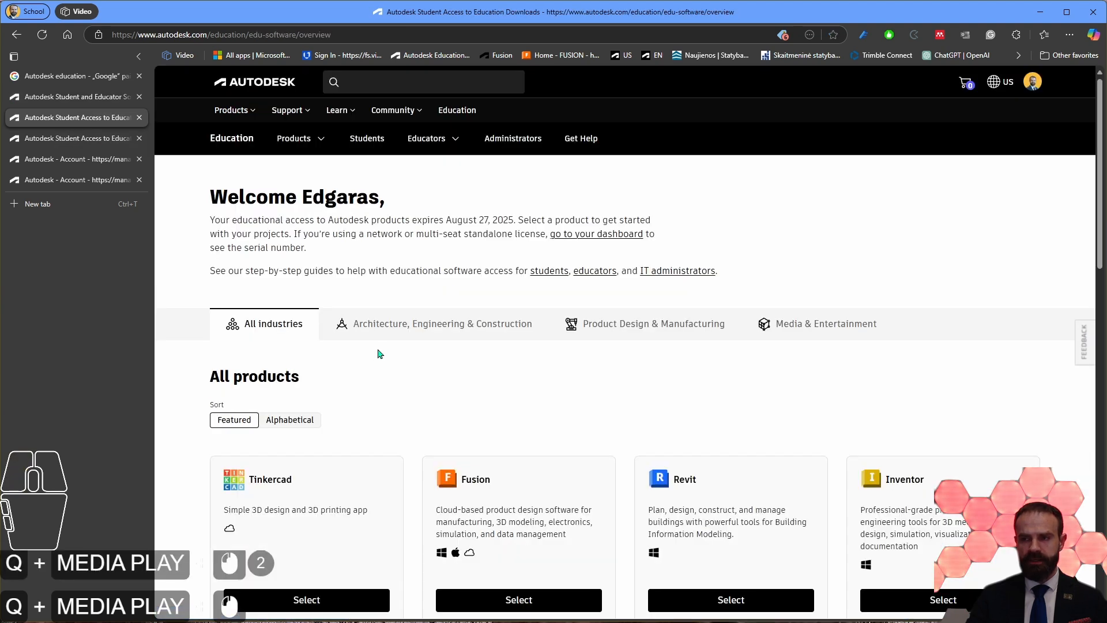
scroll(378, 346, "down", 5)
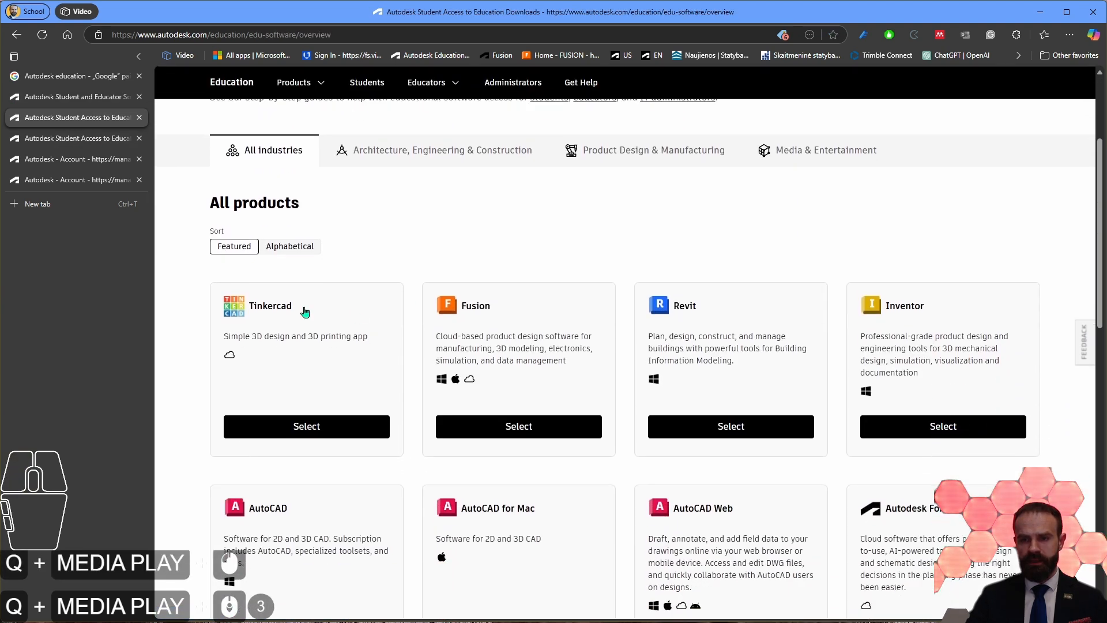
scroll(379, 300, "down", 3)
scroll(379, 303, "up", 6)
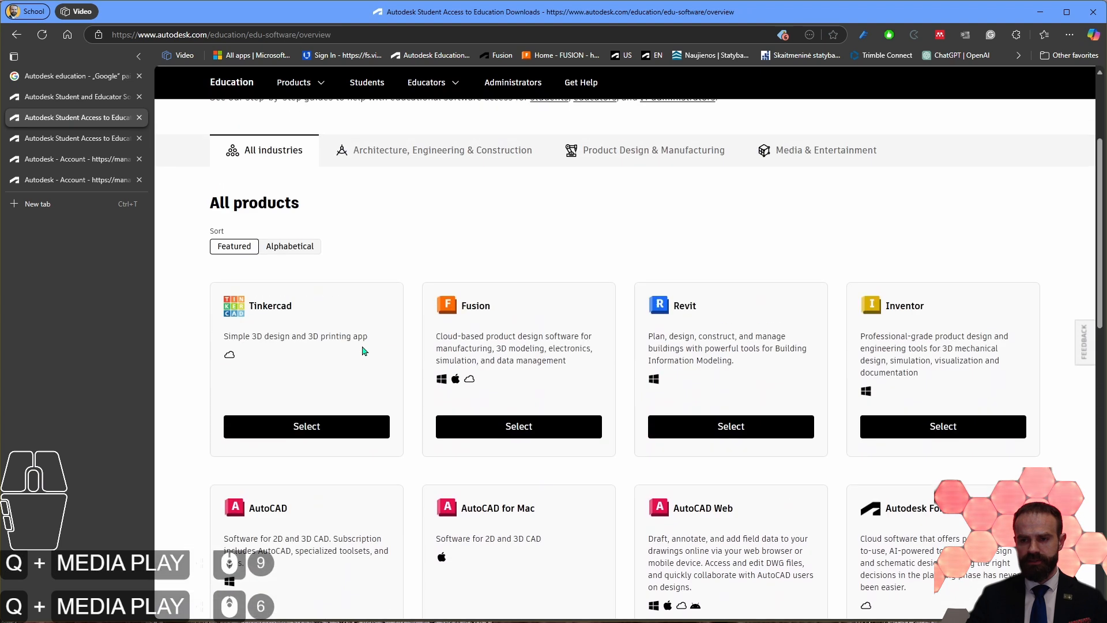
scroll(387, 306, "up", 3)
scroll(452, 452, "down", 2)
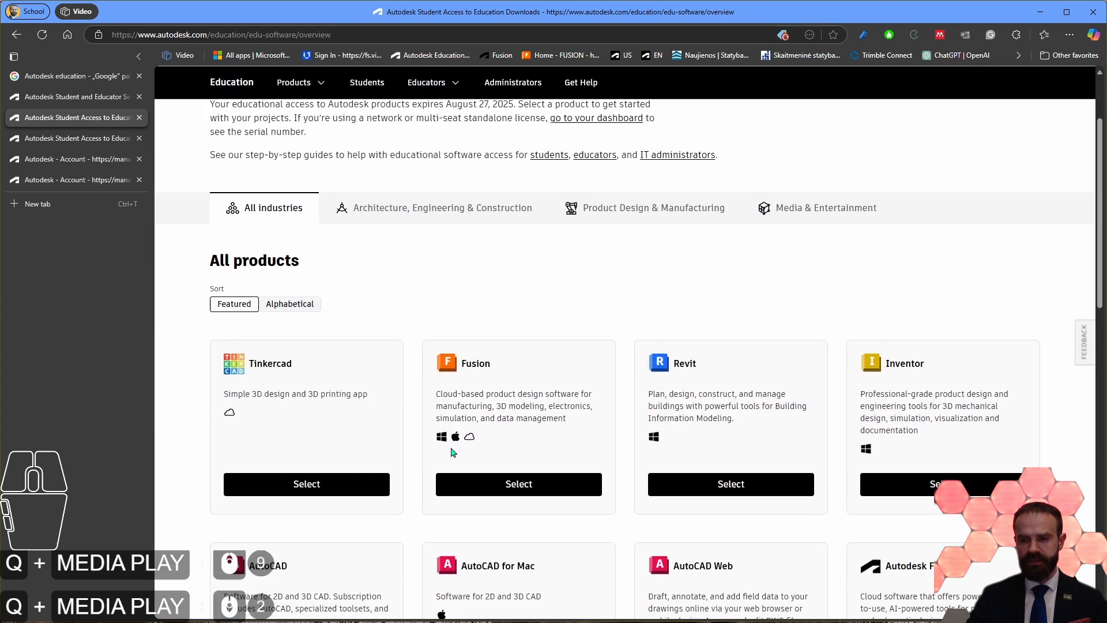
scroll(452, 452, "up", 2)
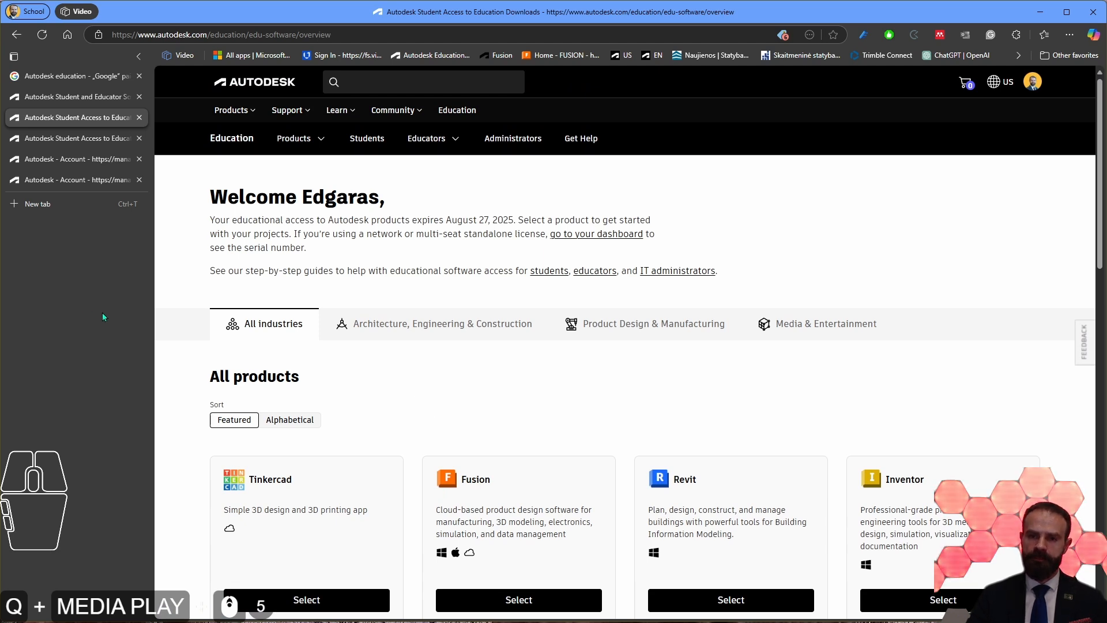
scroll(552, 318, "down", 1)
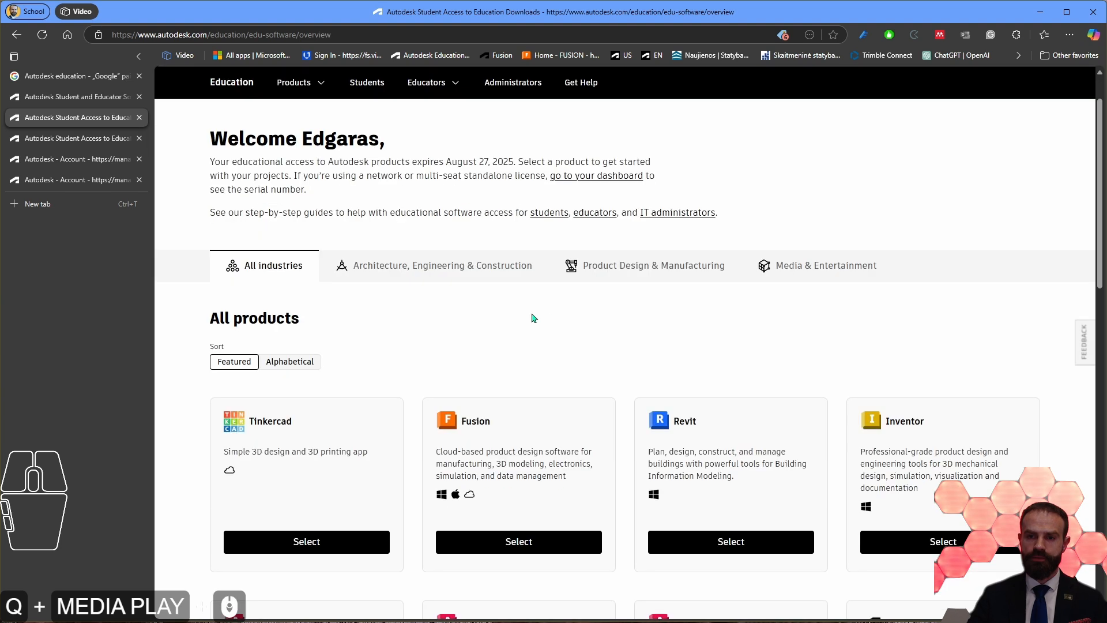
scroll(548, 301, "down", 5)
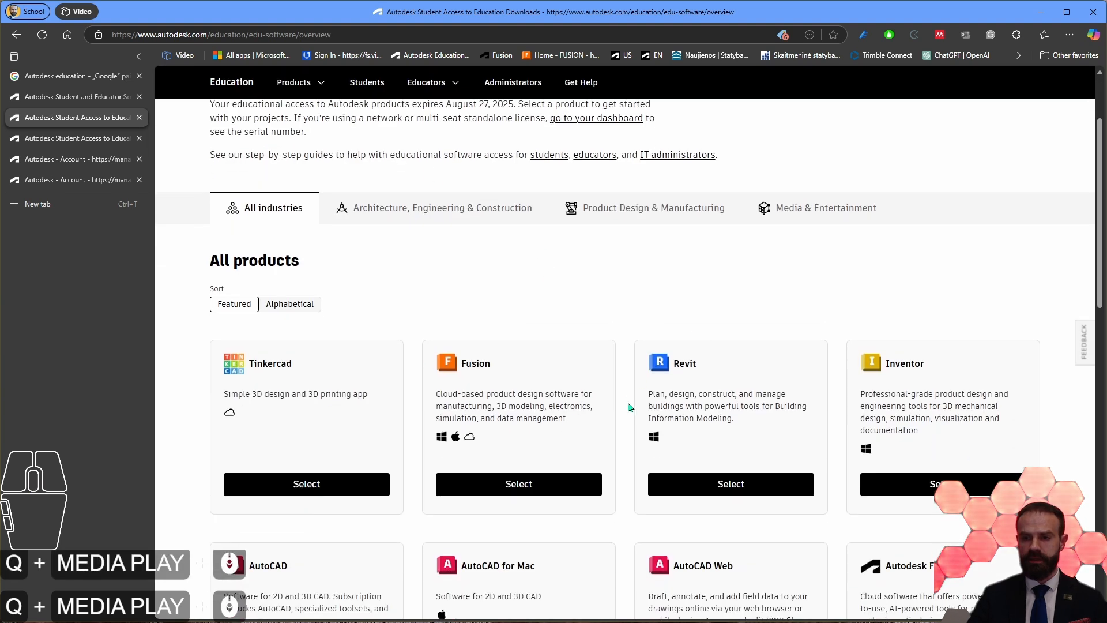
scroll(570, 428, "down", 2)
scroll(560, 427, "up", 4)
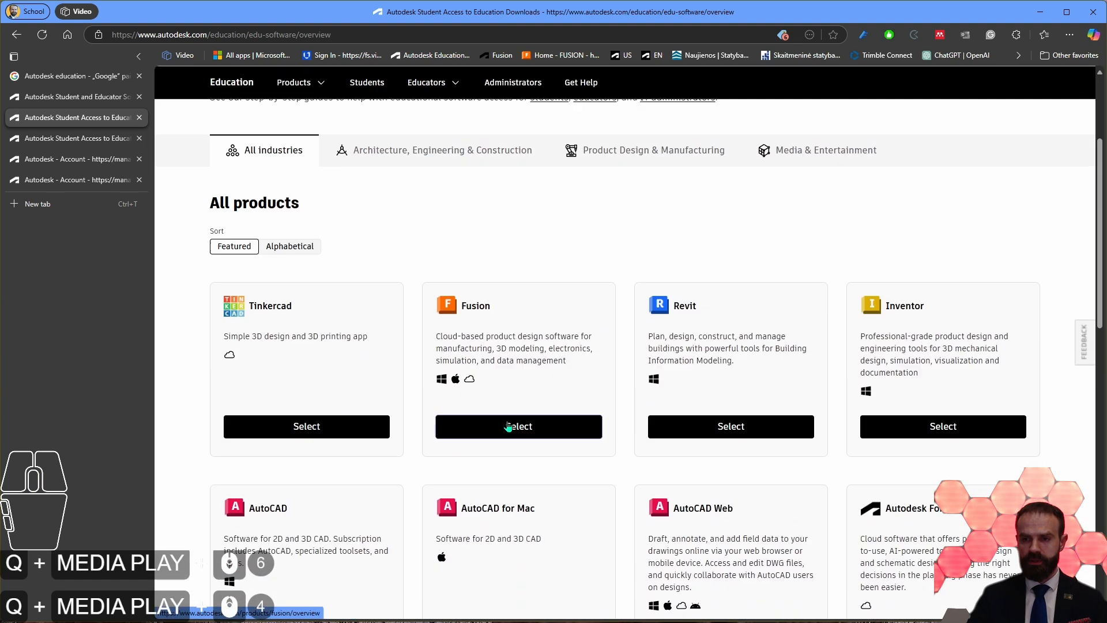
Step: Limit the product list to Architecture, Engineering & Construction and review the Revit description and the other products
scroll(452, 222, "up", 1)
left_click(383, 211)
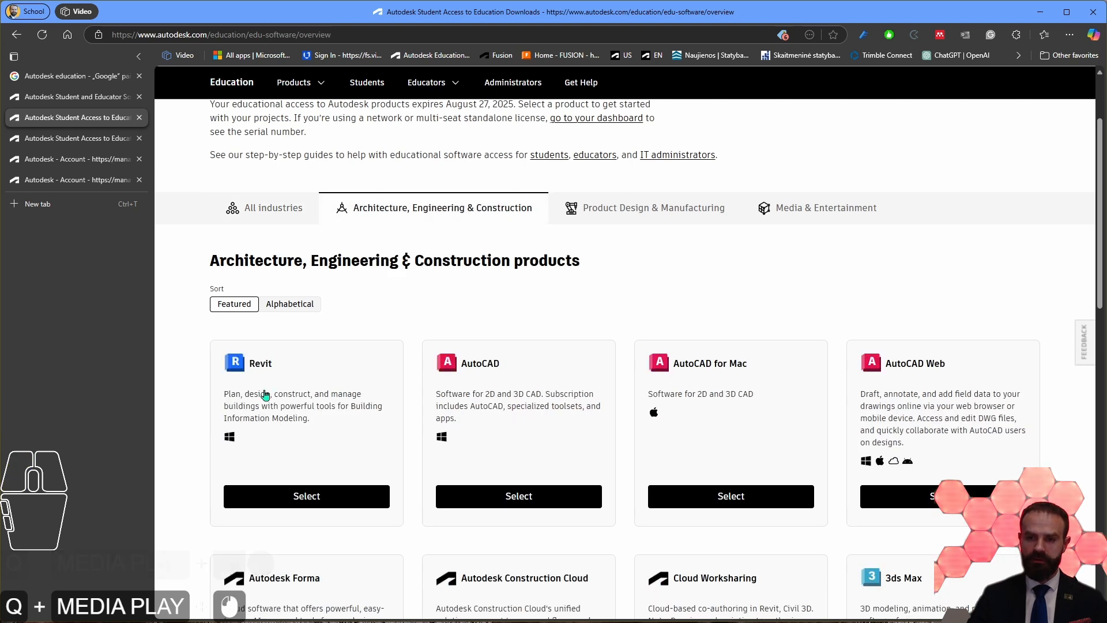
left_click_drag(326, 420, 224, 382)
left_click(332, 428)
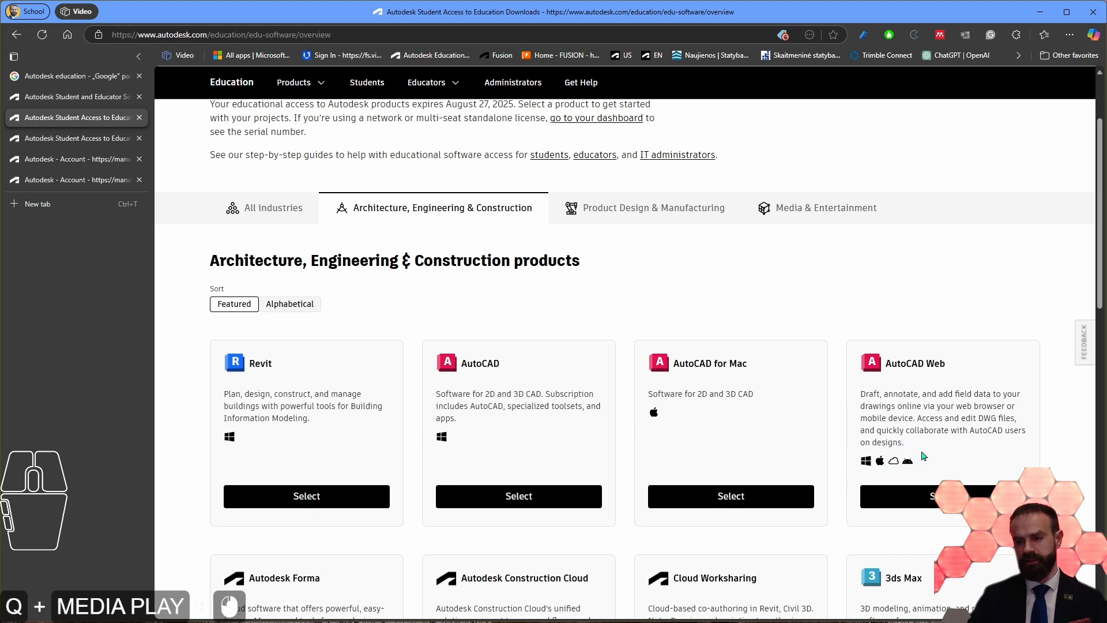
scroll(928, 454, "down", 4)
scroll(865, 461, "up", 3)
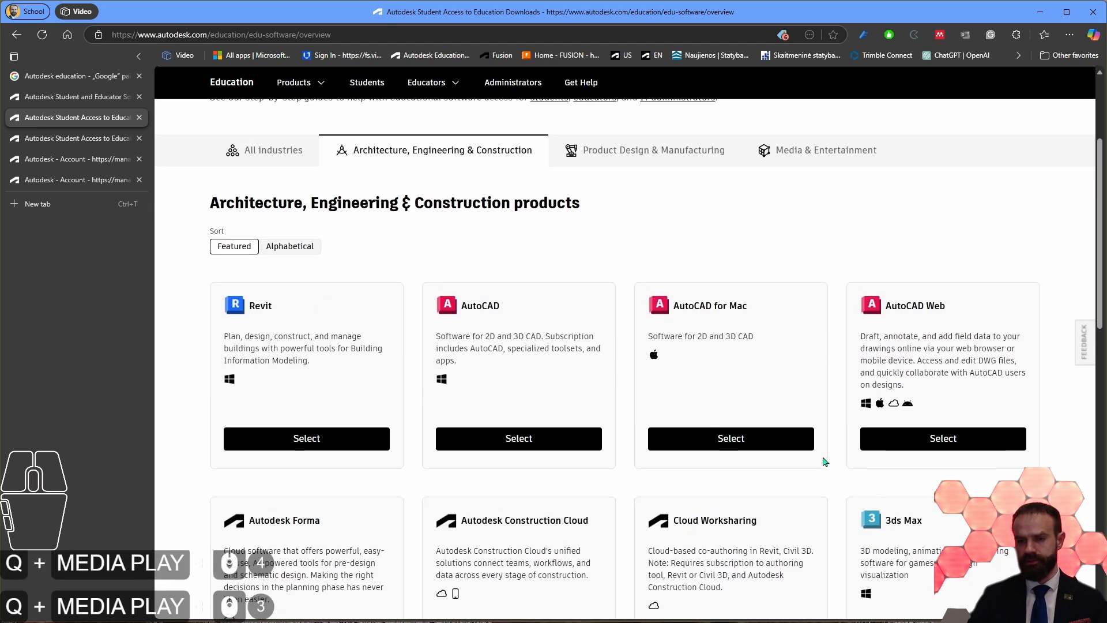
scroll(823, 464, "up", 1)
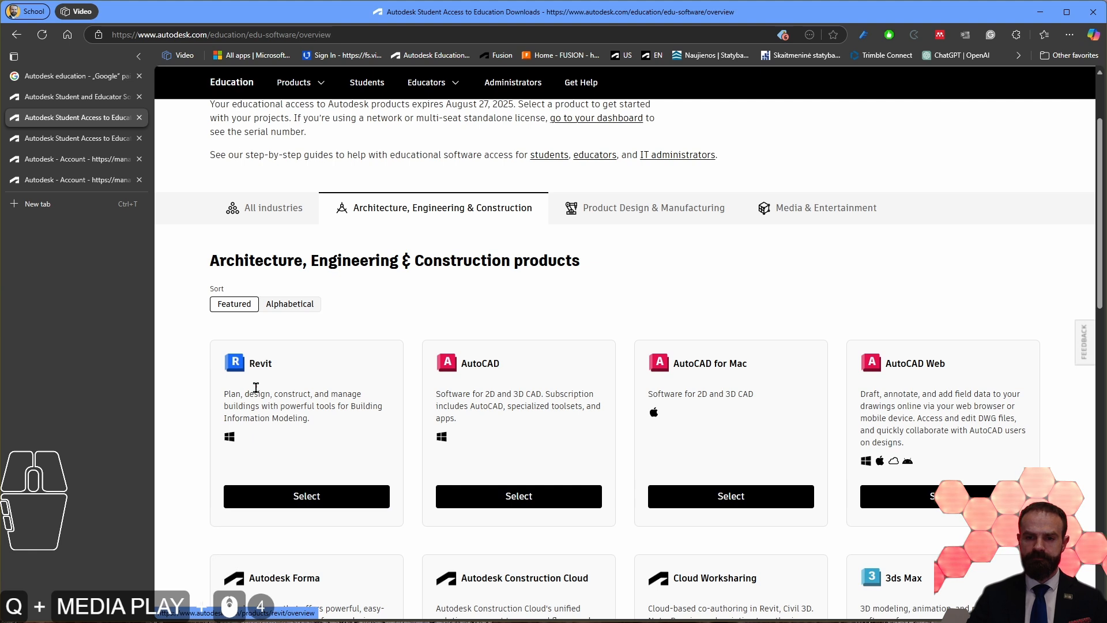
Step: Select Revit to open its subscription plans and examine the Student plan's seat allowance
left_click(319, 503)
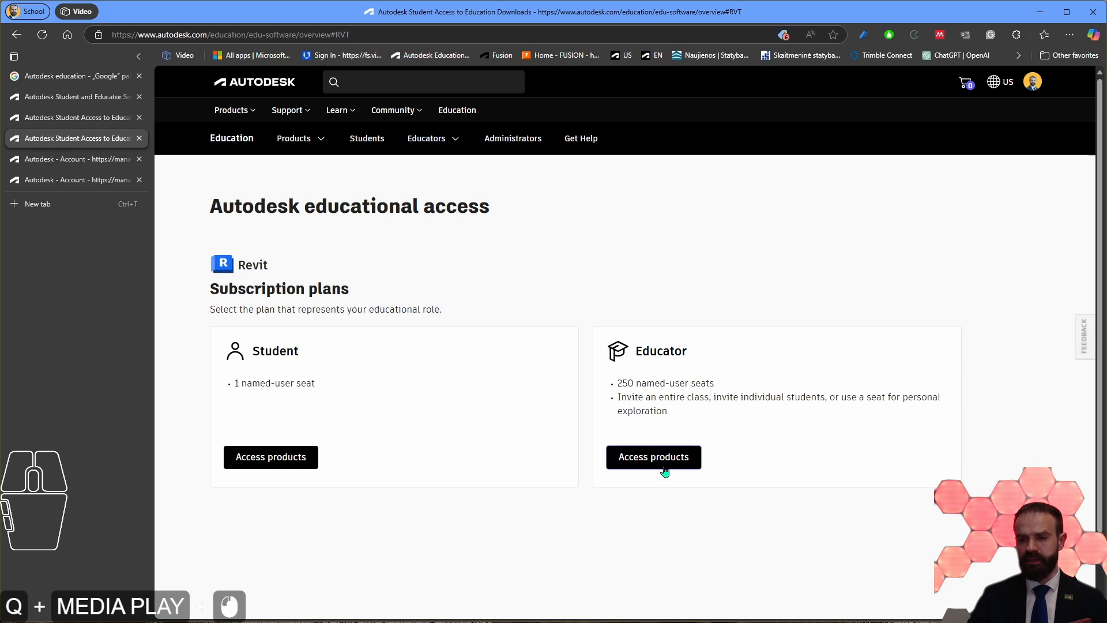
left_click_drag(230, 386, 336, 386)
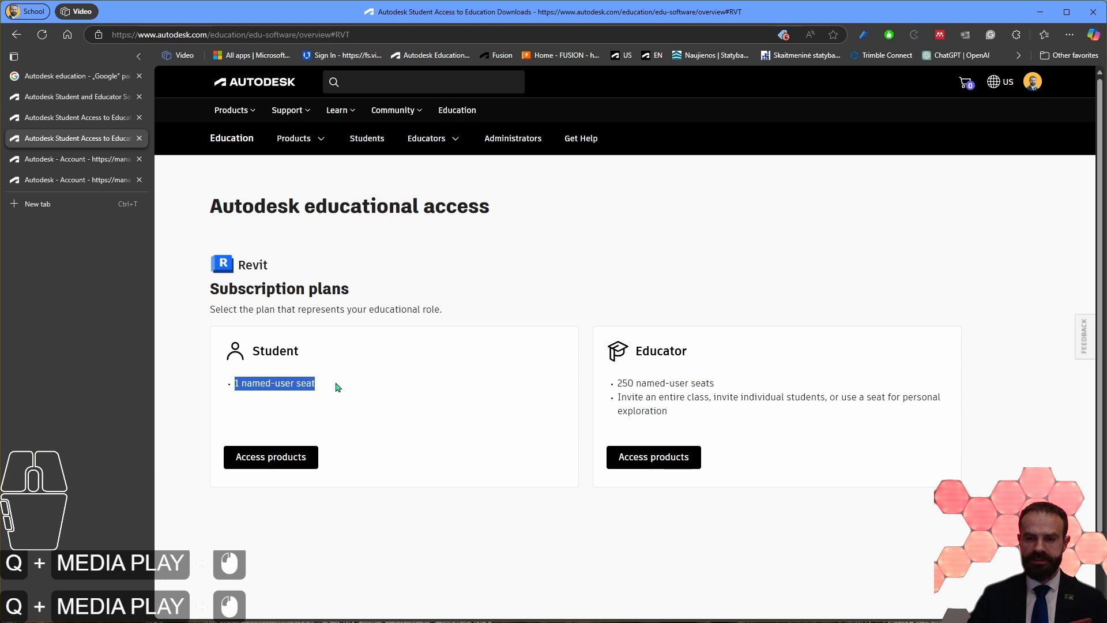
left_click(319, 387)
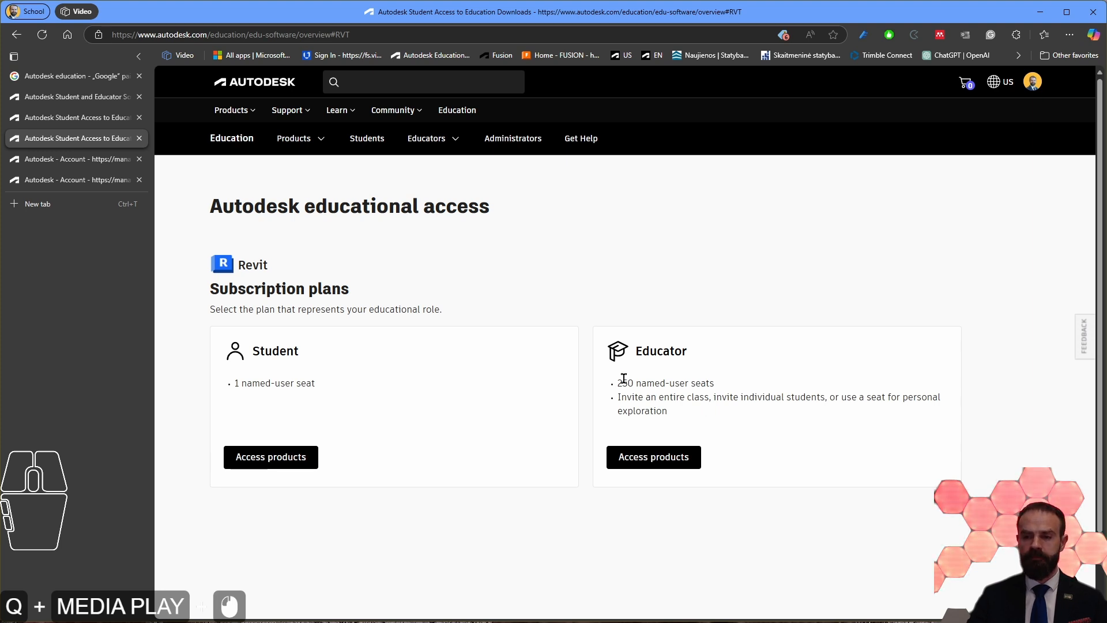
Step: Examine the Educator plan for Revit, highlighting its named-user seat allowance and its description
left_click_drag(616, 385, 719, 387)
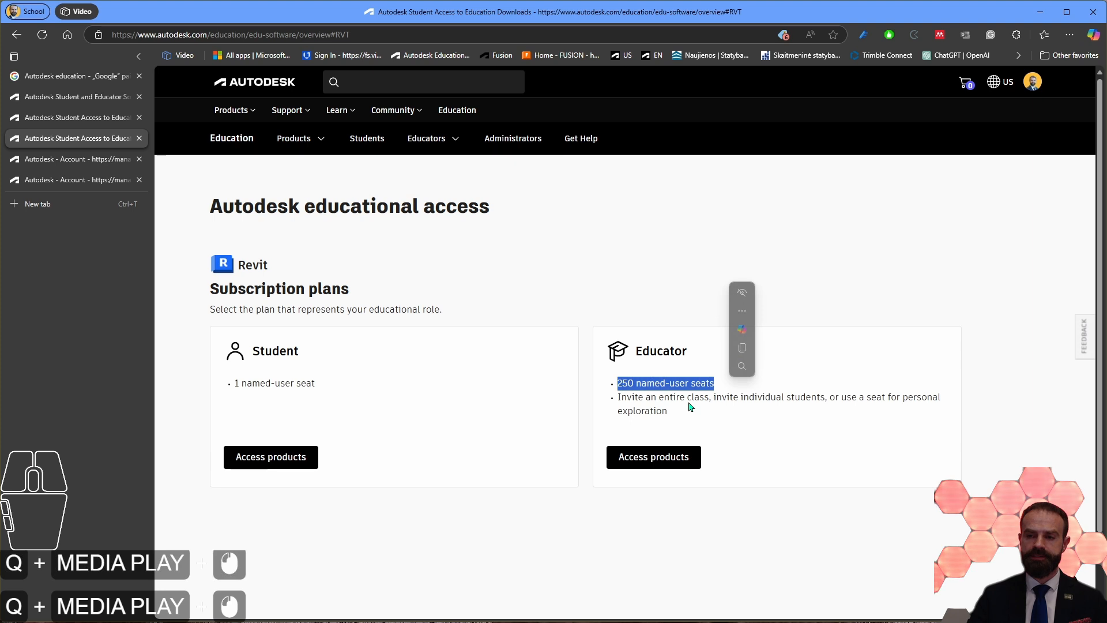
left_click(684, 334)
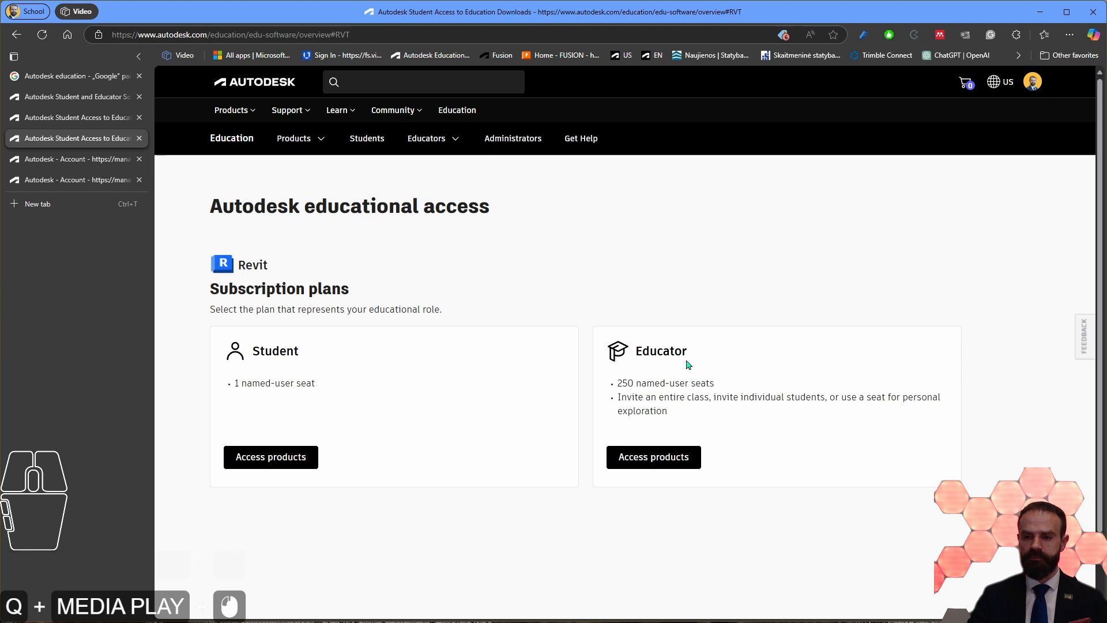
left_click_drag(638, 351, 689, 413)
left_click(460, 376)
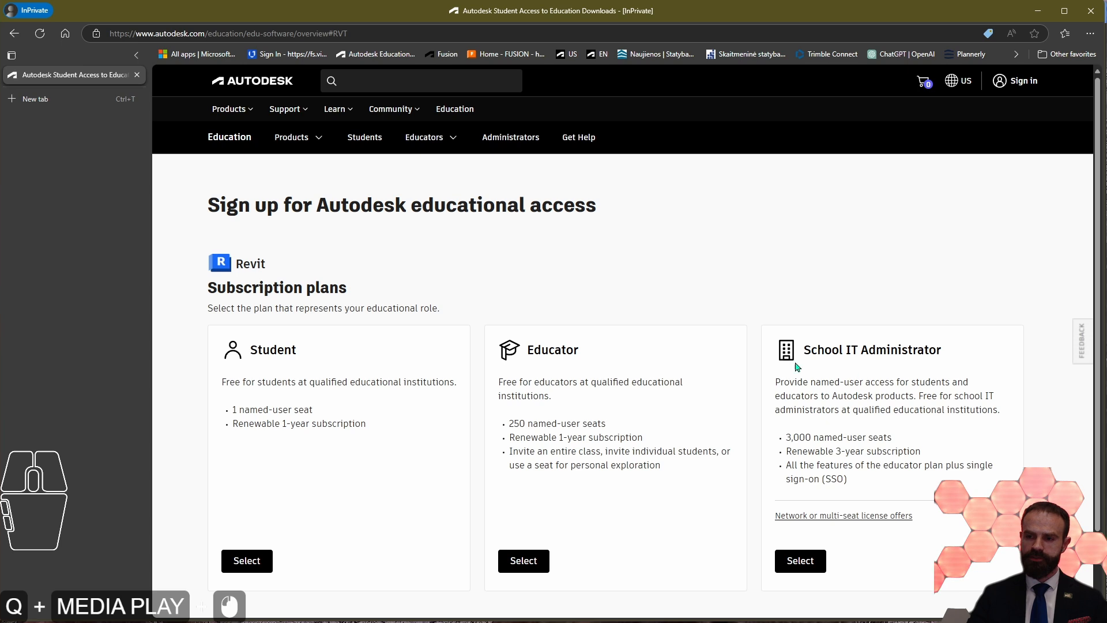
Step: Examine the School IT Administrator plan, highlighting its heading, seat allowance, subscription term and feature description
left_click_drag(803, 353, 966, 358)
left_click(967, 358)
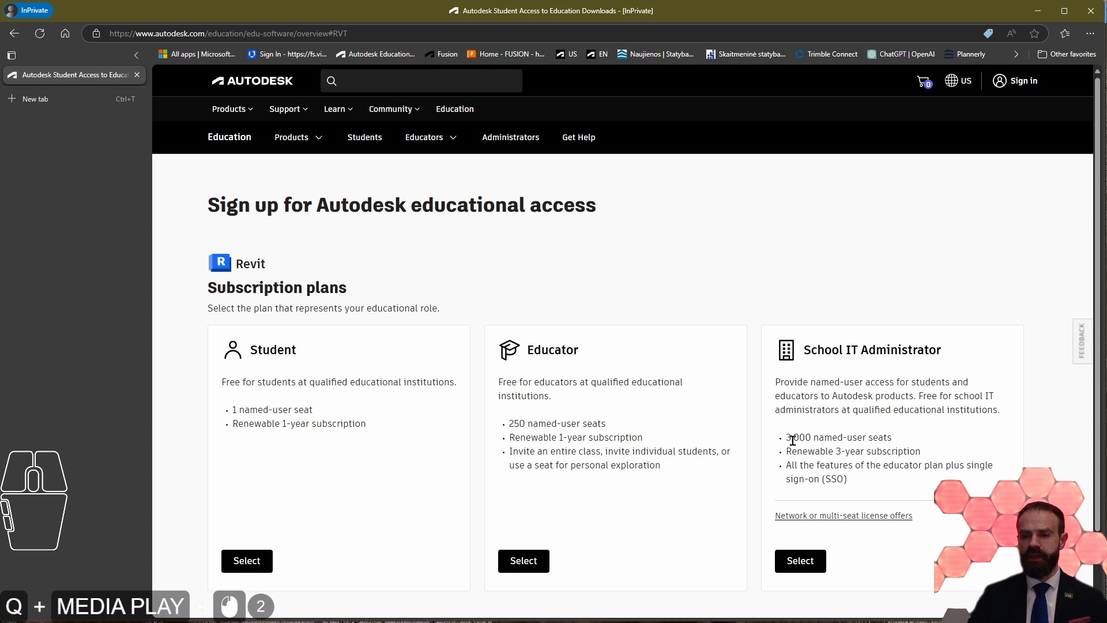
left_click_drag(784, 437, 893, 438)
left_click(869, 479)
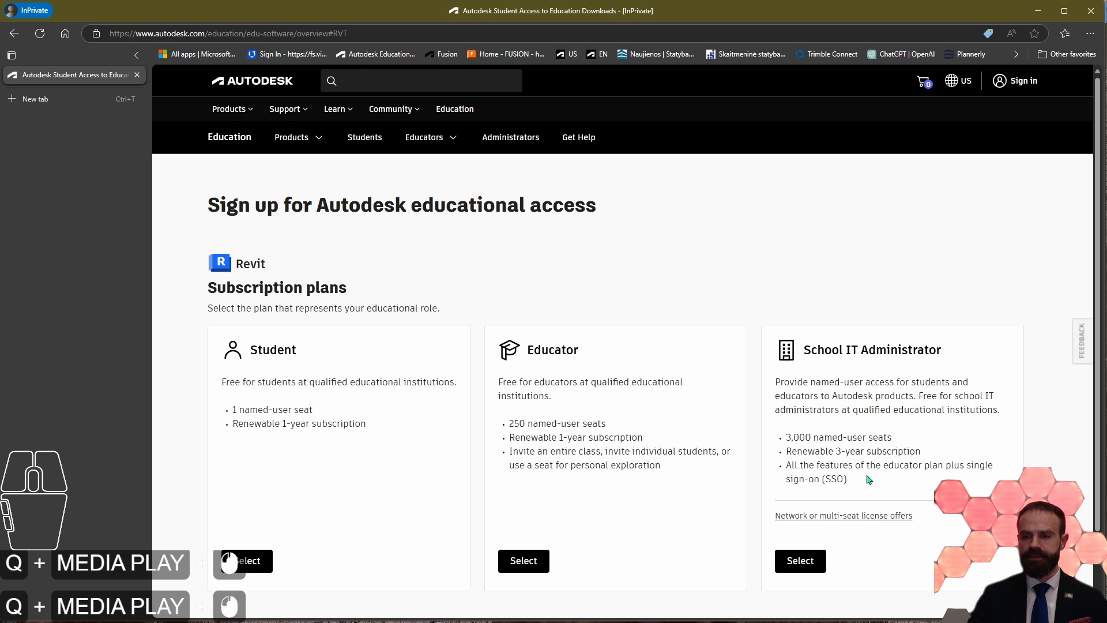
left_click_drag(787, 450, 908, 461)
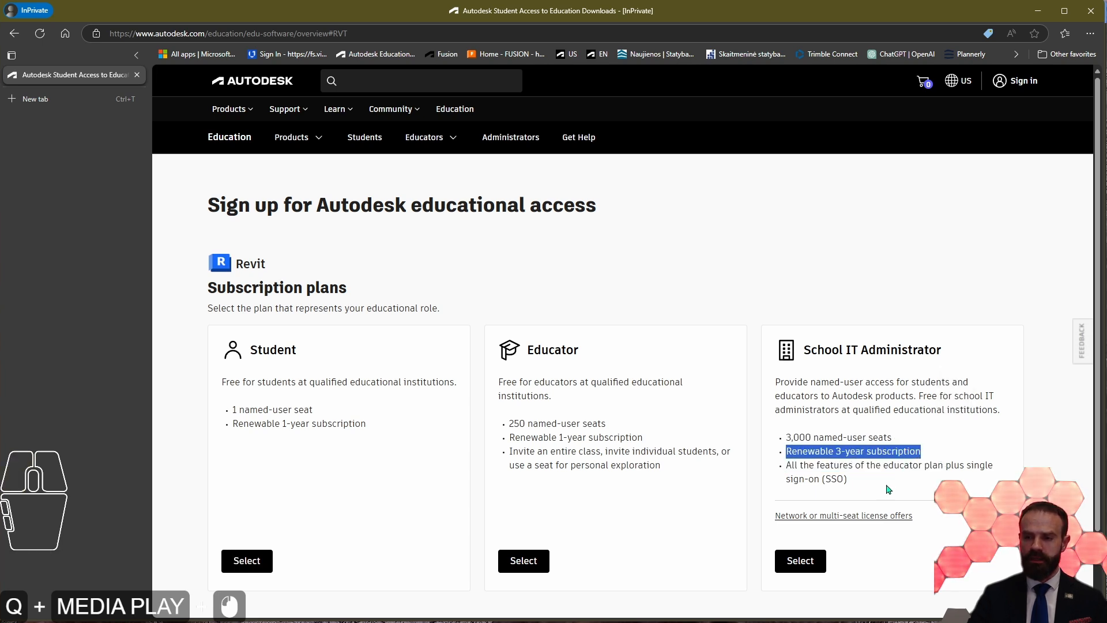
left_click_drag(868, 487, 780, 396)
left_click(900, 437)
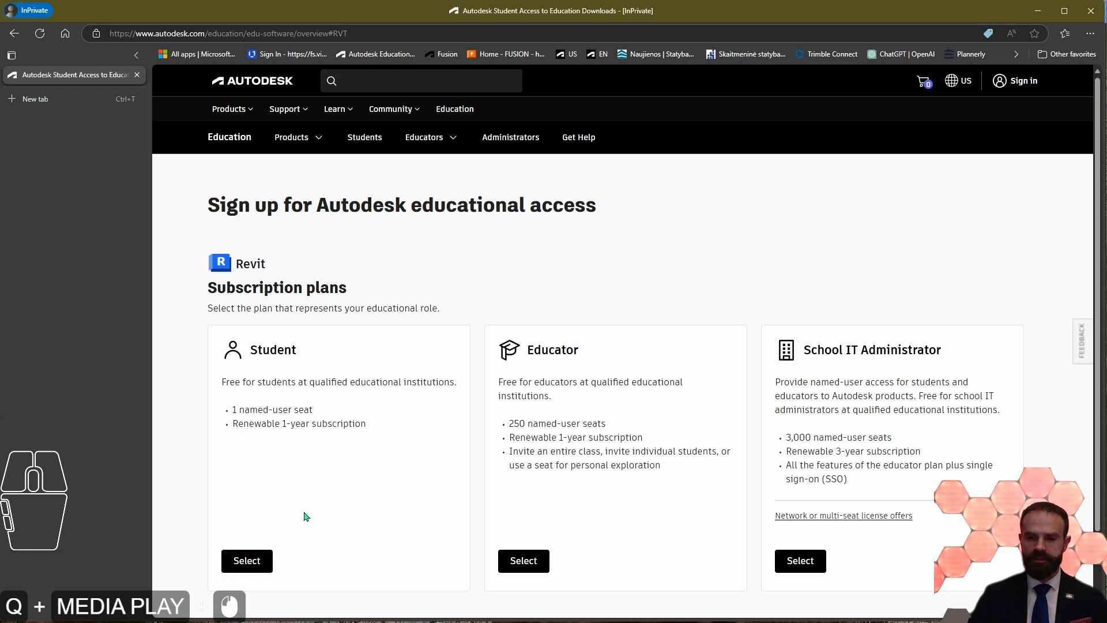
Step: Choose the Student plan for Revit, read the verification requirement and continue to the sign-up form
left_click(254, 563)
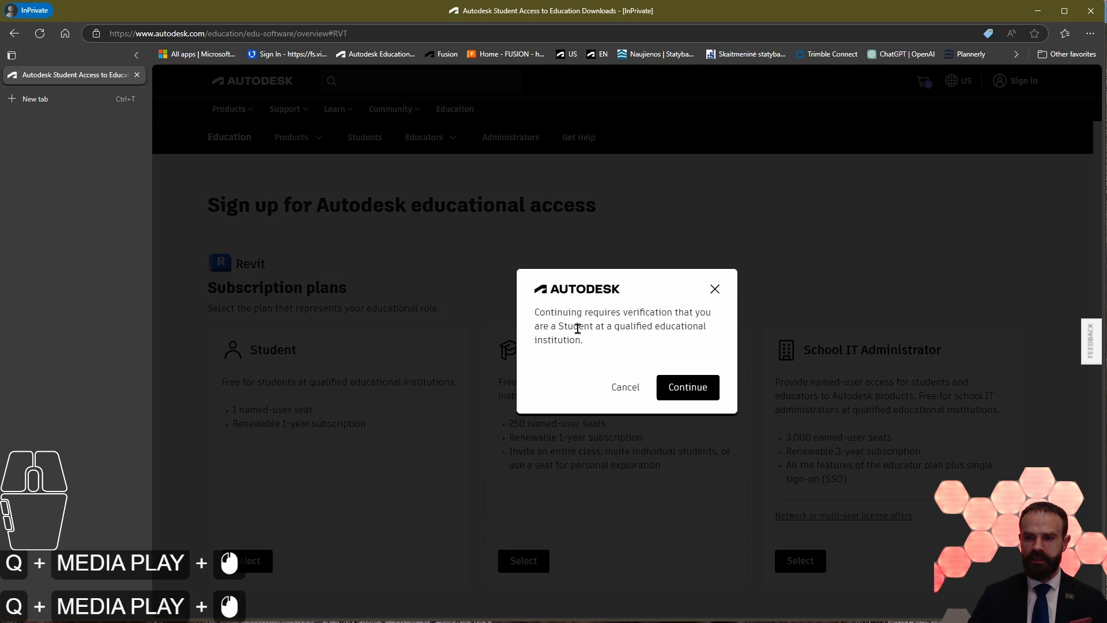
left_click_drag(535, 310, 571, 383)
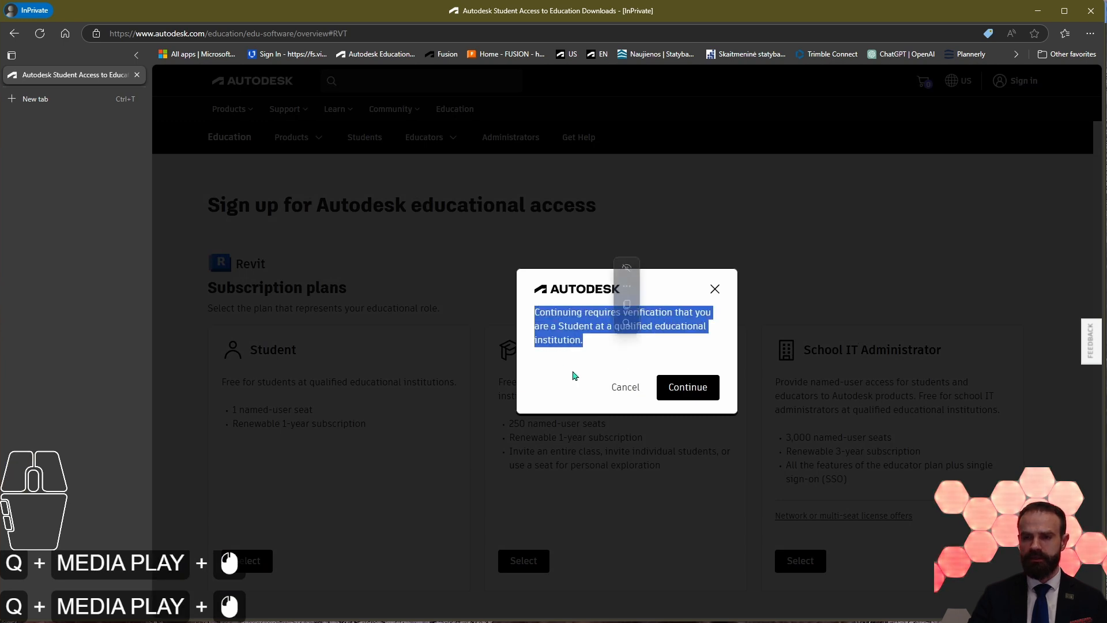
left_click(577, 391)
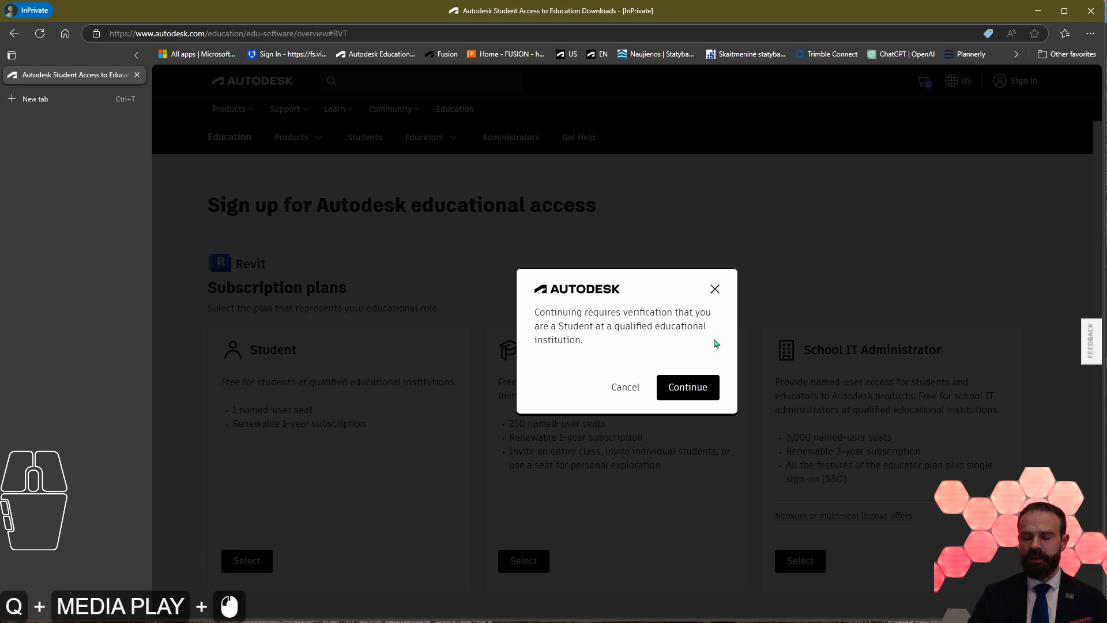
left_click(696, 393)
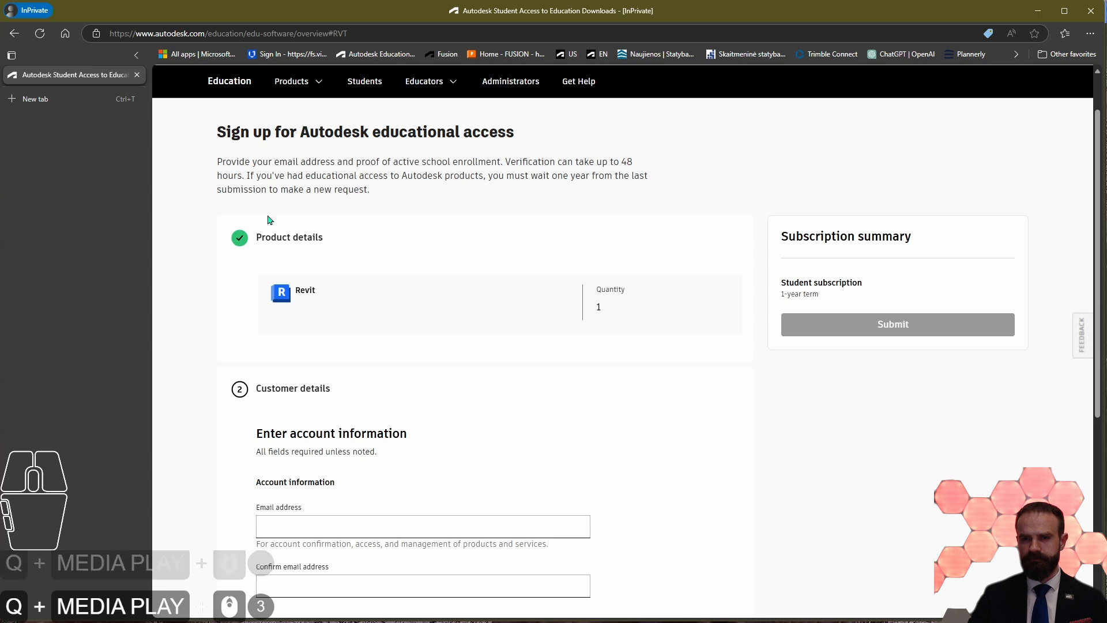
Step: Review the sign-up form, highlighting the Student subscription term and the account information heading under Customer details
scroll(503, 302, "down", 2)
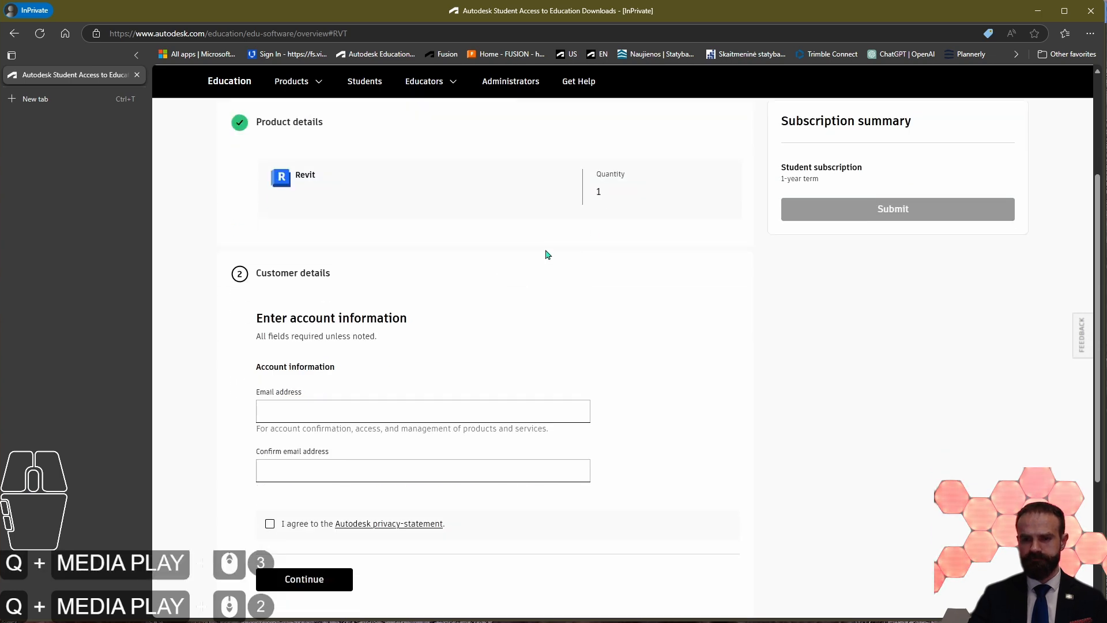
scroll(837, 371, "up", 2)
left_click_drag(782, 297, 871, 299)
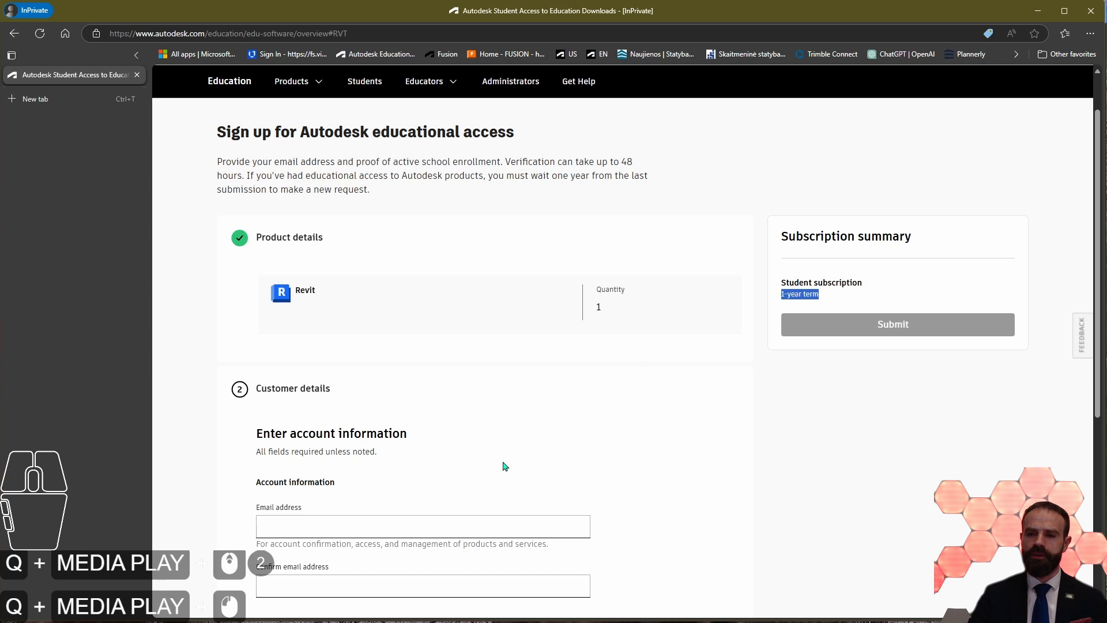
scroll(503, 441, "down", 2)
scroll(504, 441, "down", 1)
left_click_drag(252, 260, 442, 279)
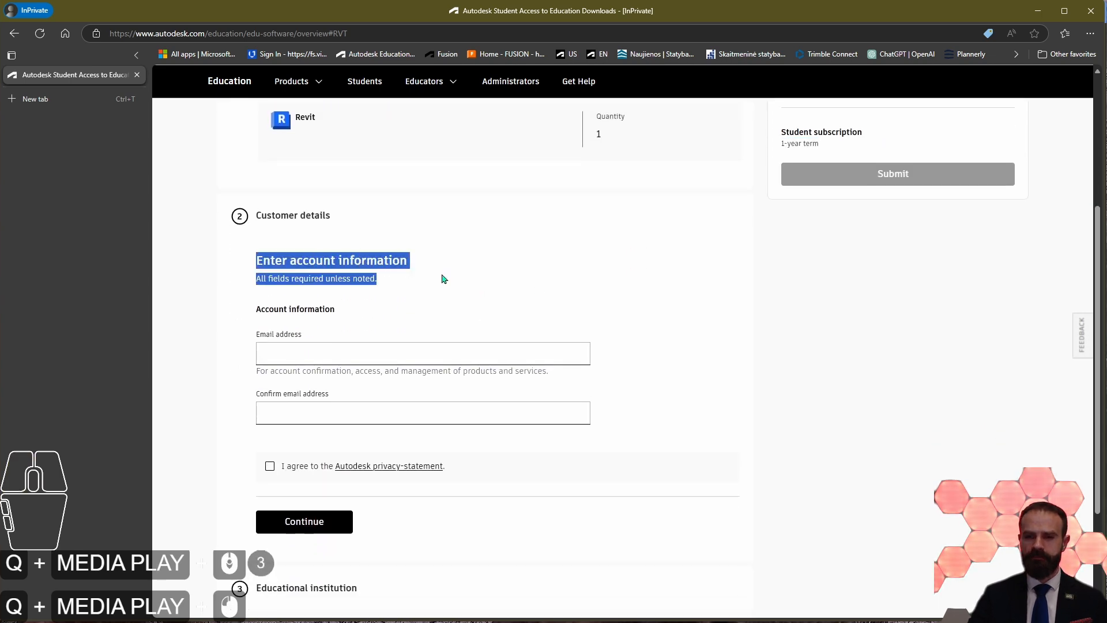
left_click(377, 322)
scroll(364, 314, "down", 1)
scroll(418, 247, "up", 1)
Step: Enter the student's university email address in the account information
left_click(298, 357)
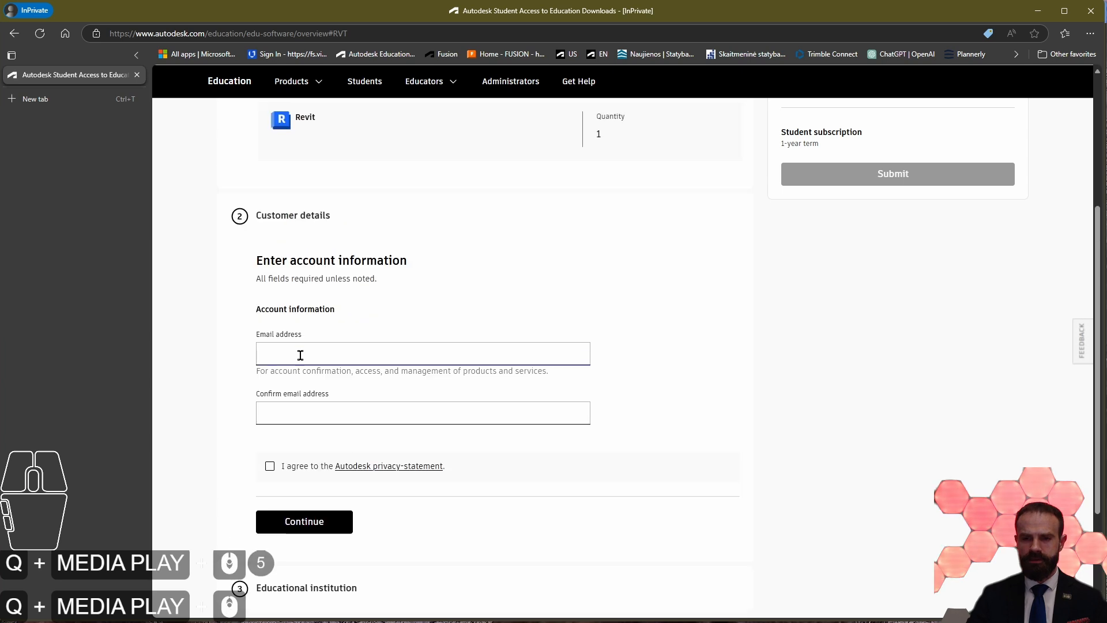
left_click(298, 357)
type("st")
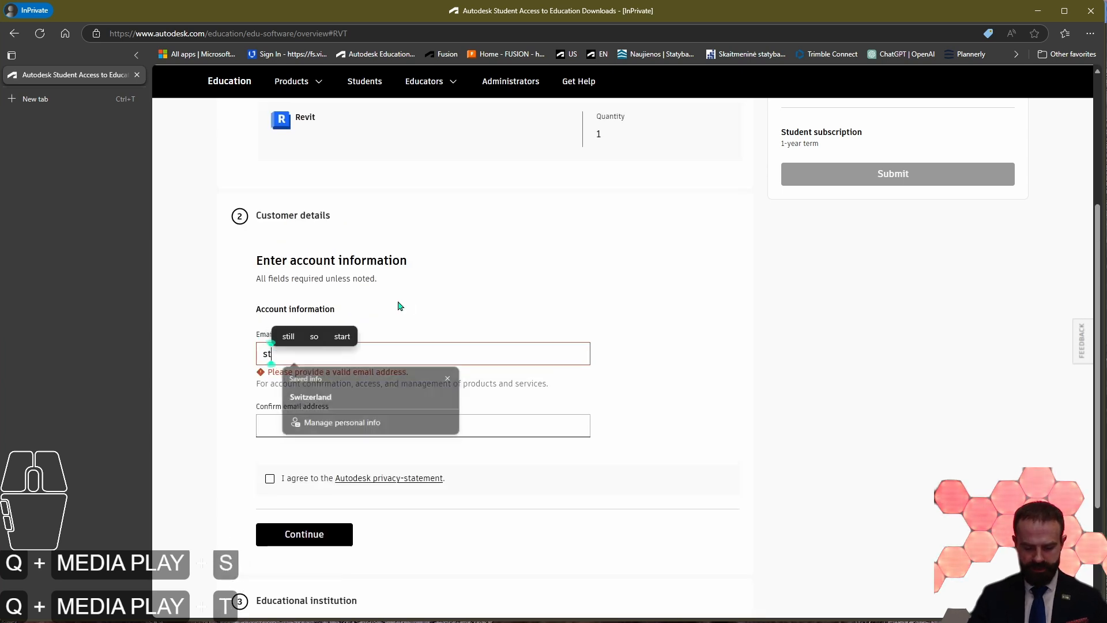
type("udent@")
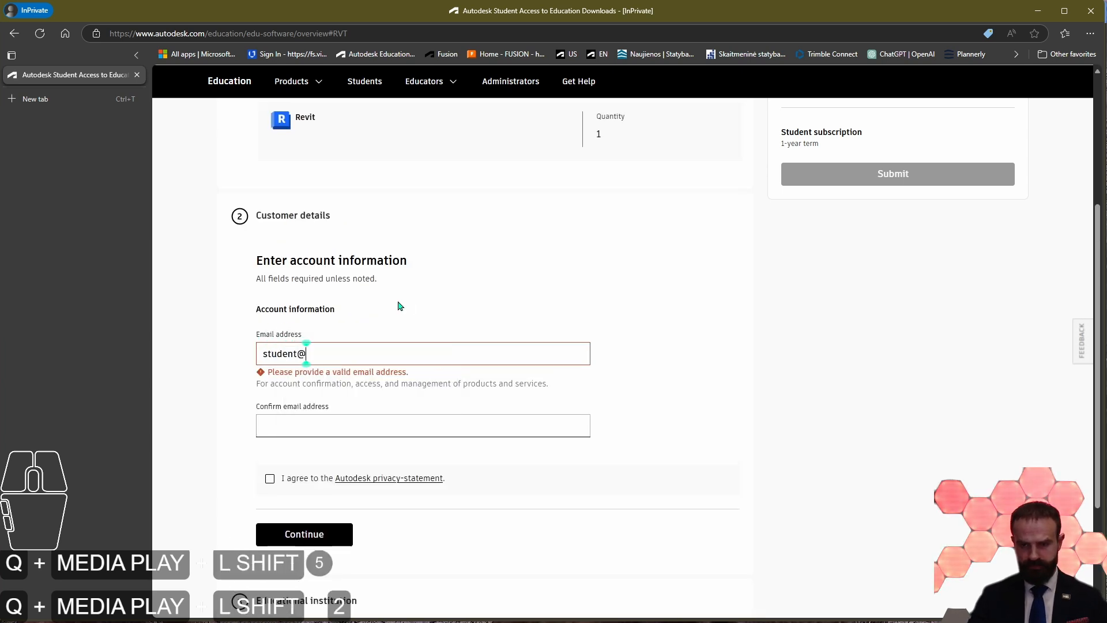
type("univer")
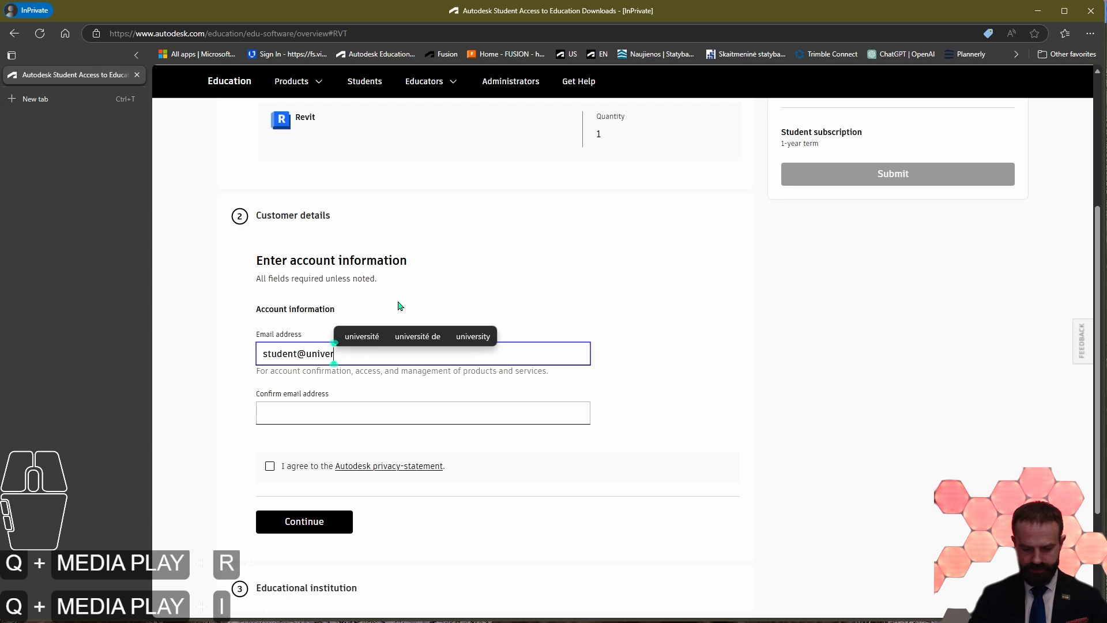
type("istydomai")
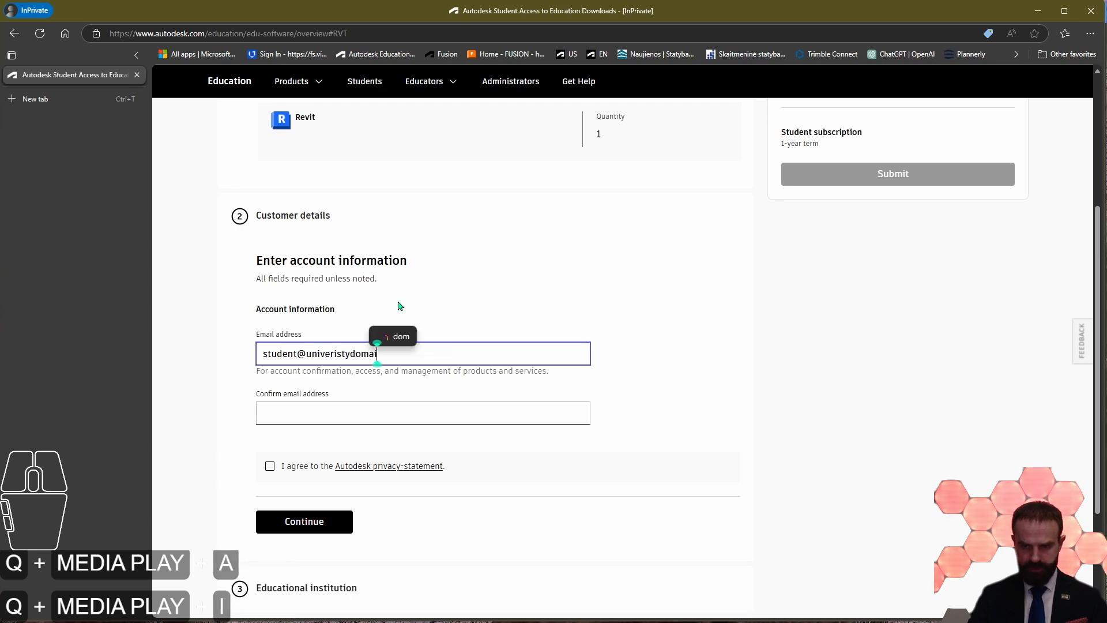
type("n.com")
Step: Try to copy the entered email address into the email confirmation field
key("ctrl+a")
key("ctrl+c")
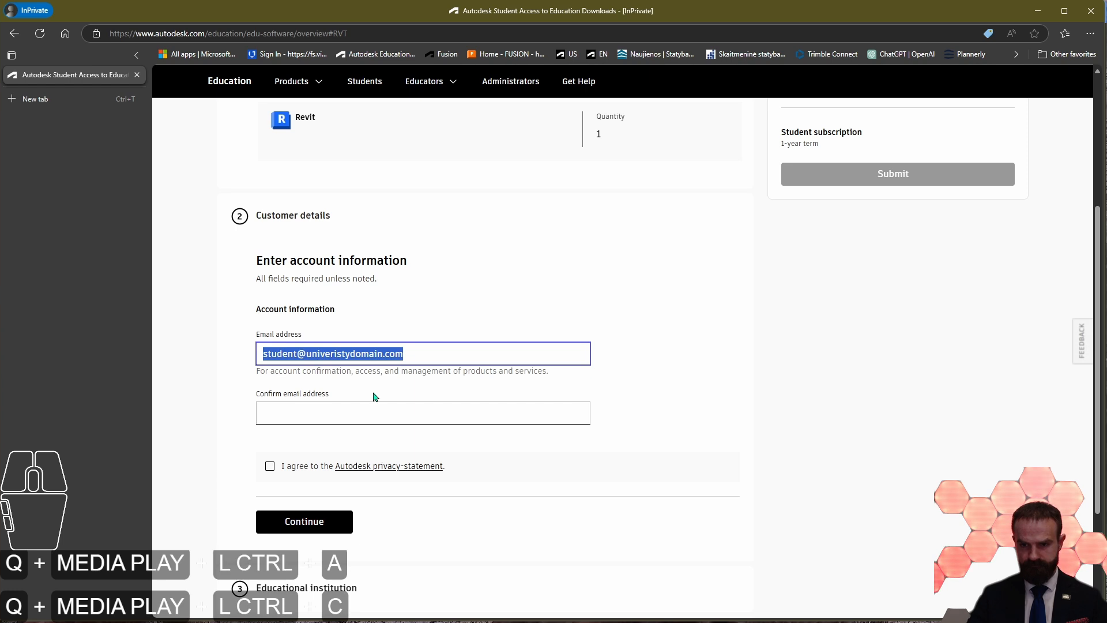
left_click(321, 417)
key("ctrl+v")
left_click_drag(397, 353, 175, 354)
key("ctrl+c")
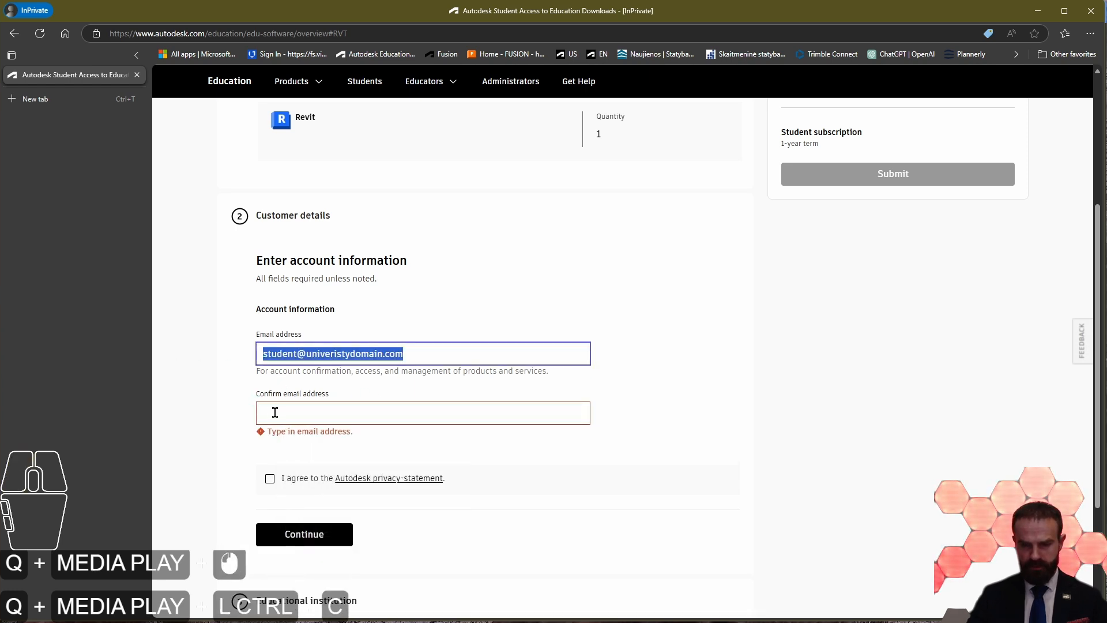
left_click(274, 413)
key("ctrl+v")
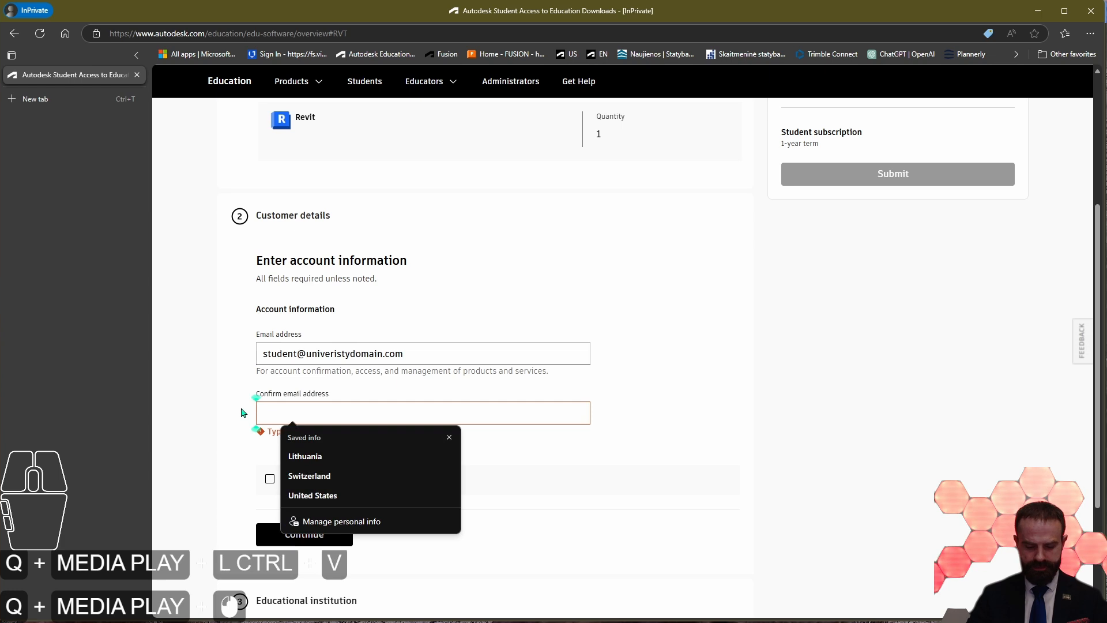
left_click(450, 437)
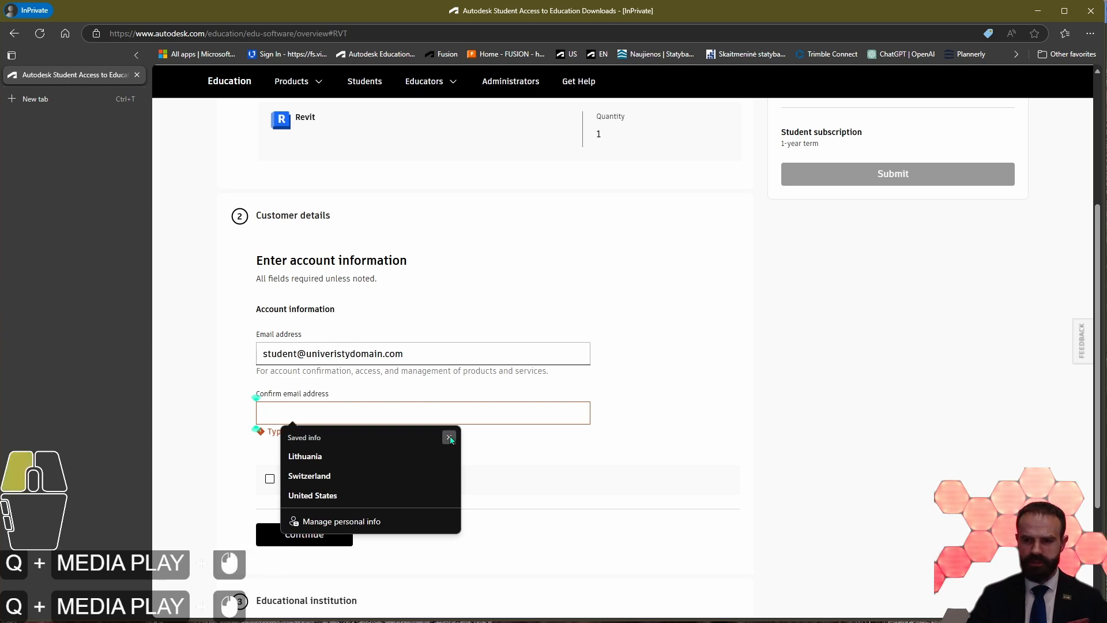
Step: Enter the student's university email address as the confirmation email address
left_click(342, 404)
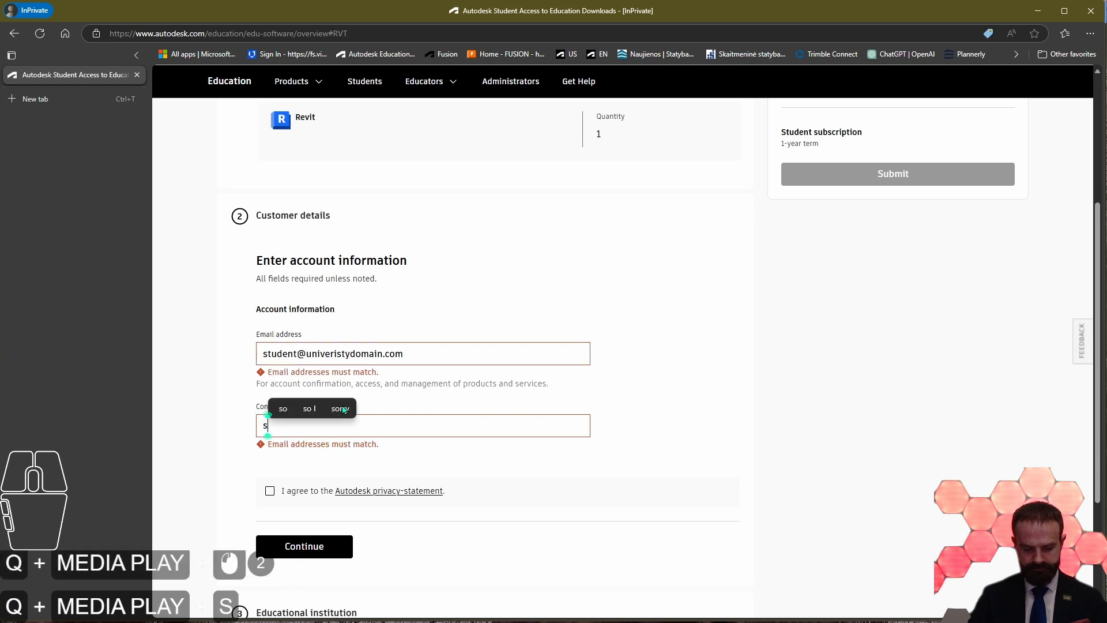
type("student@")
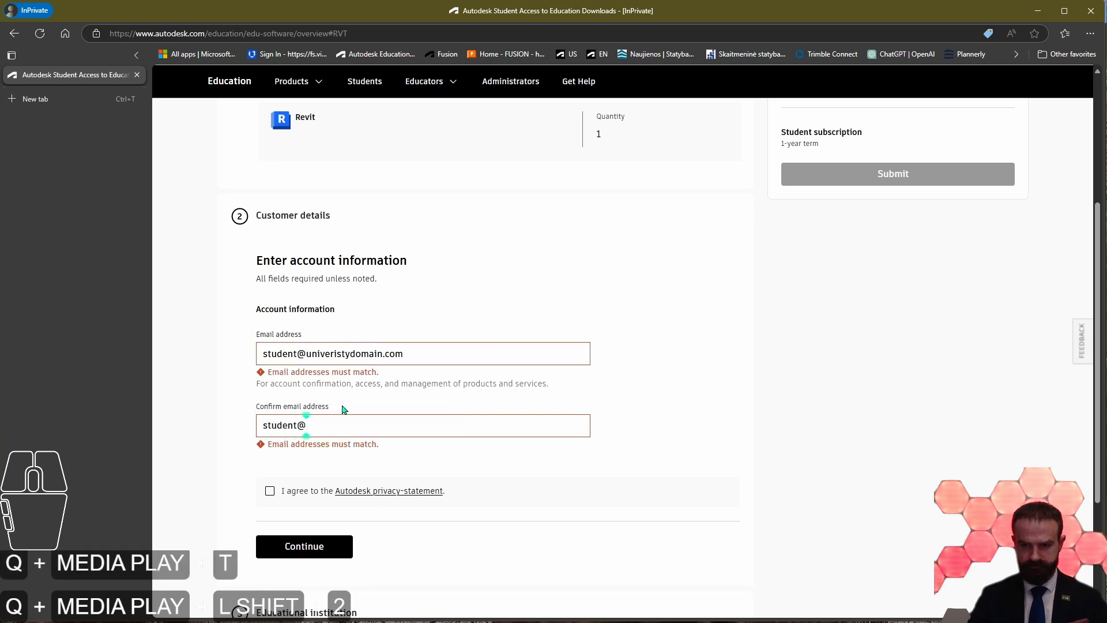
type("univer")
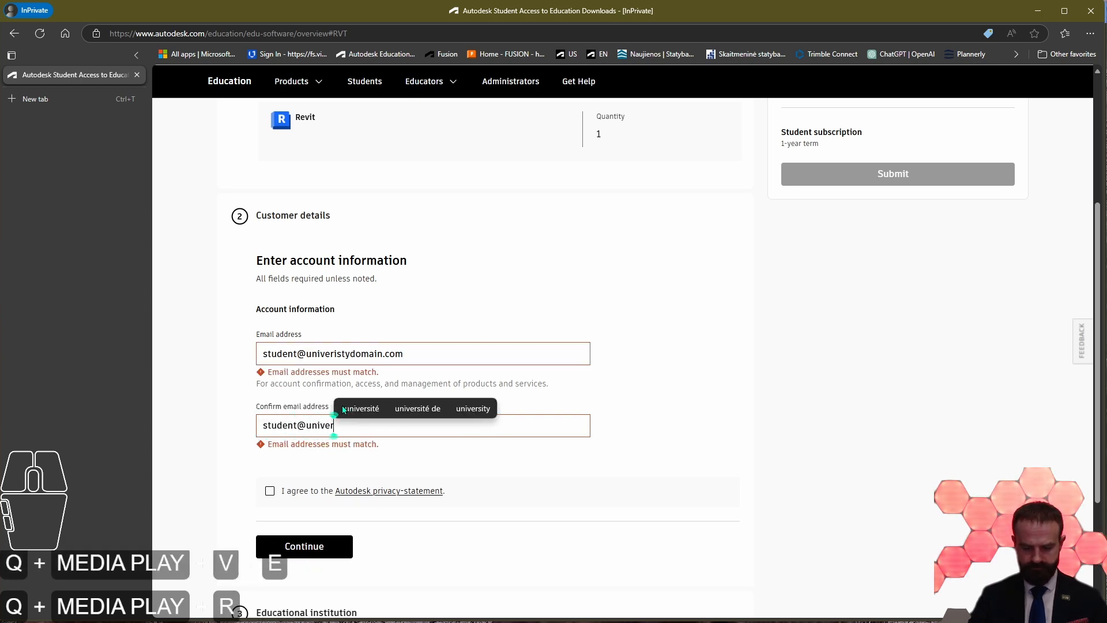
type("sityd")
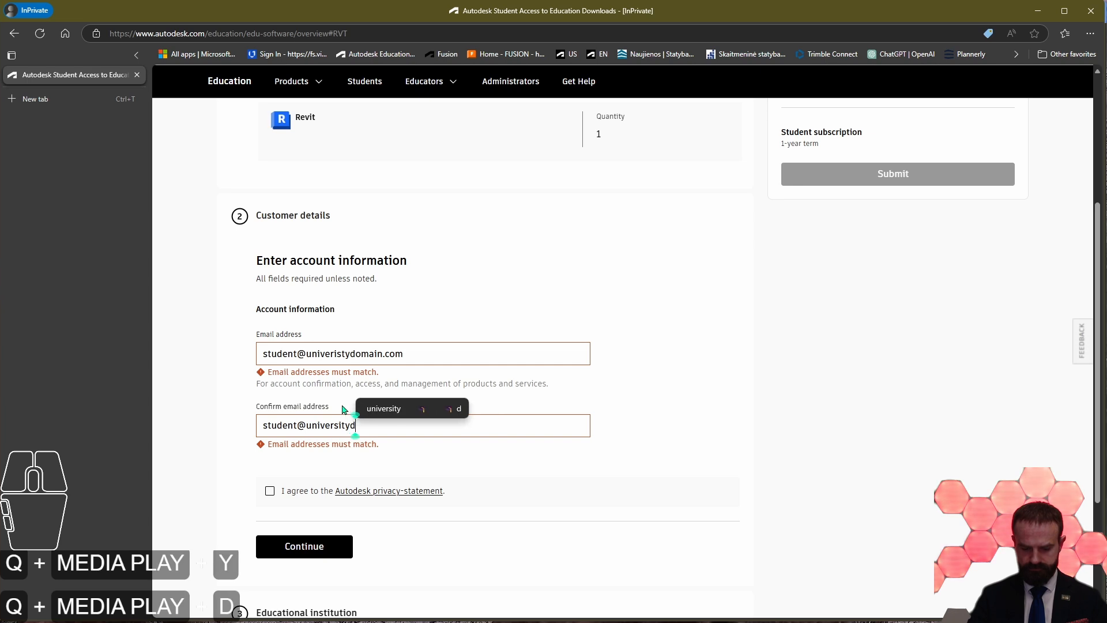
type("omain.com")
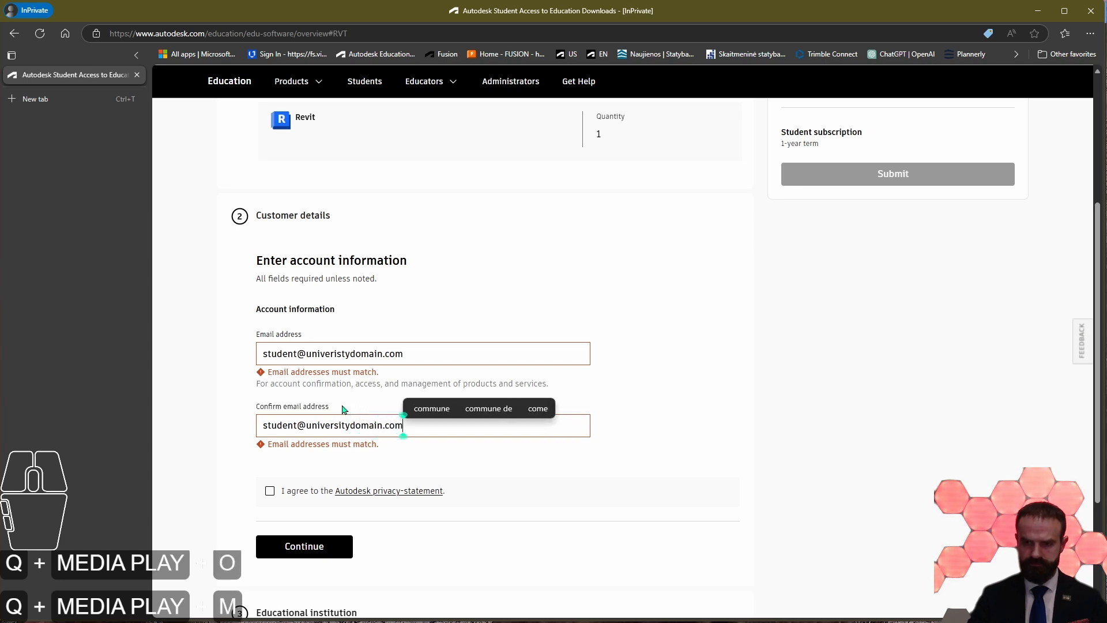
Step: Correct the misspelled domain in the main email address so that it matches the confirmation address
left_click(337, 354)
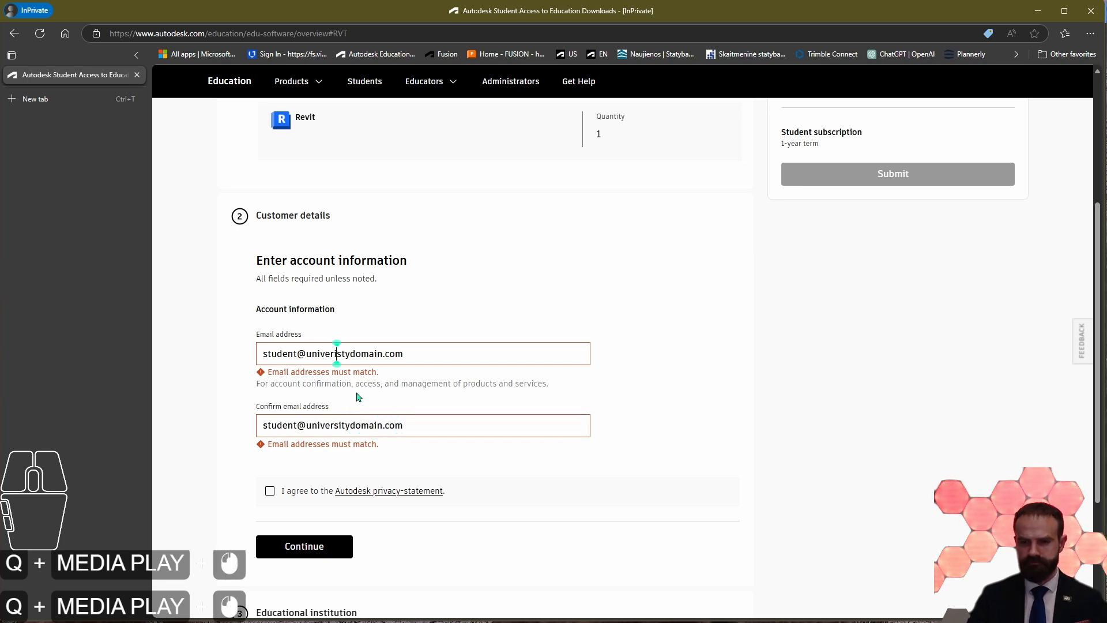
key("BackSpace")
key("Right")
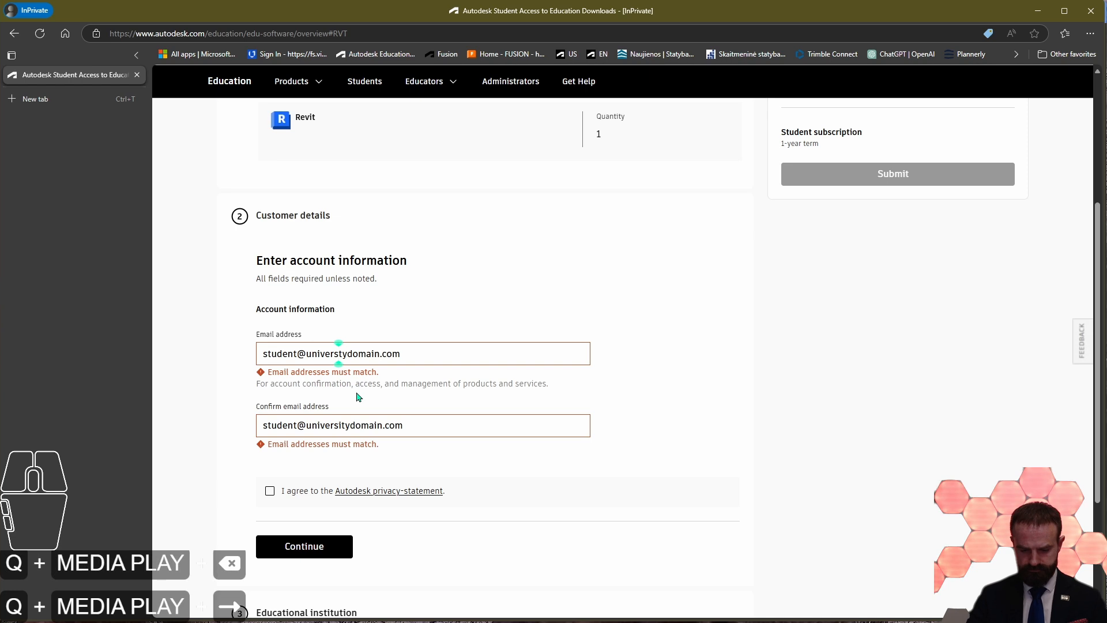
type("i")
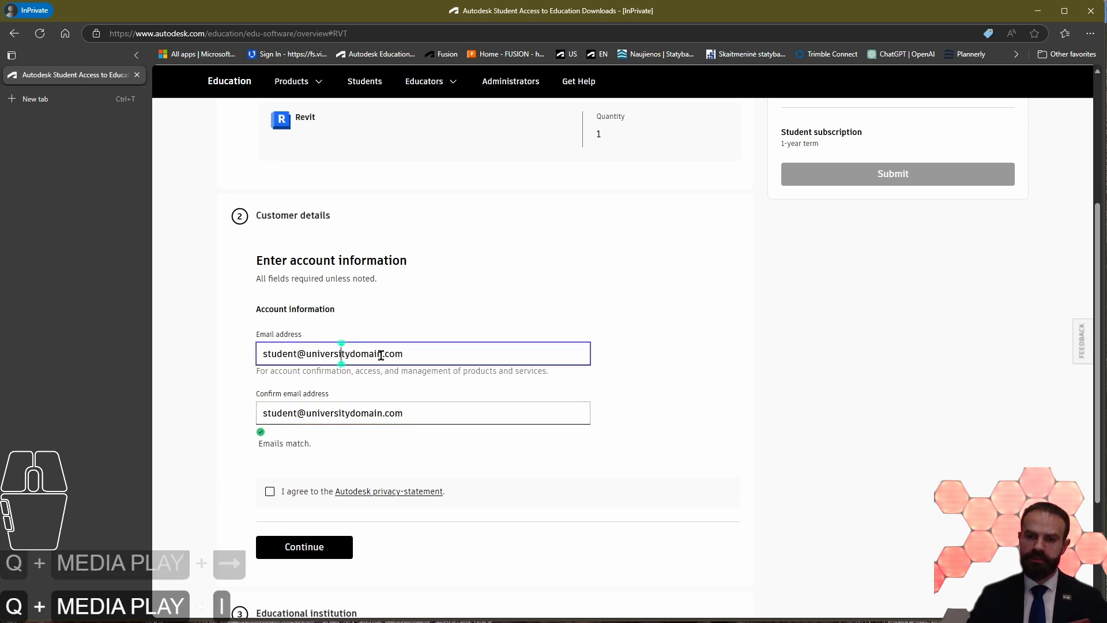
Step: Agree to the Autodesk privacy statement and continue to the next part of the customer details
scroll(218, 455, "down", 1)
scroll(218, 454, "down", 2)
left_click(269, 377)
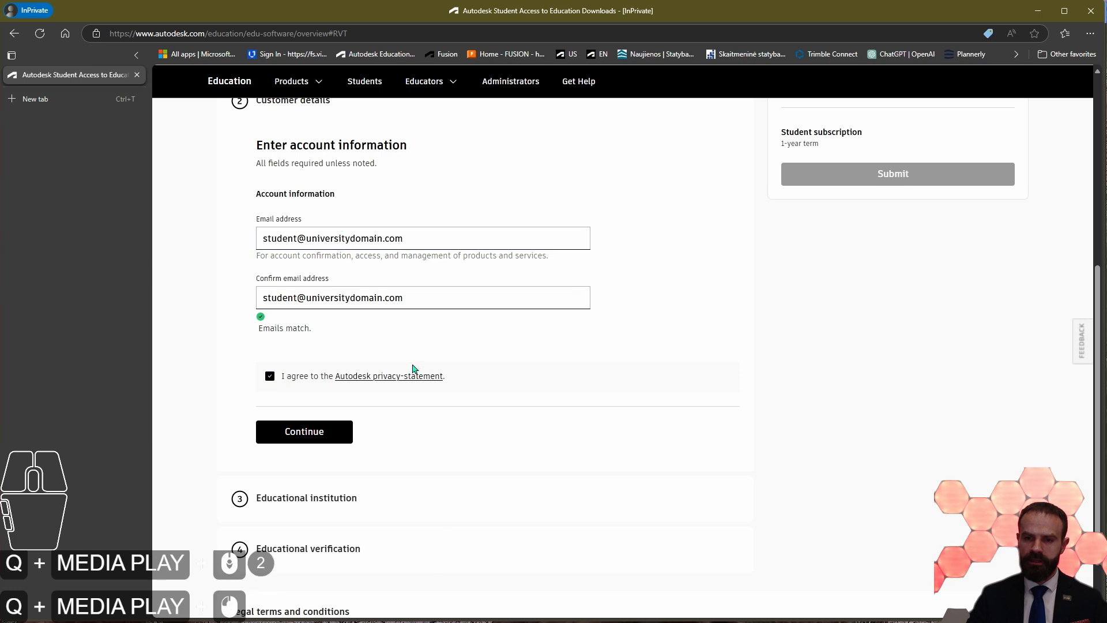
scroll(398, 259, "up", 1)
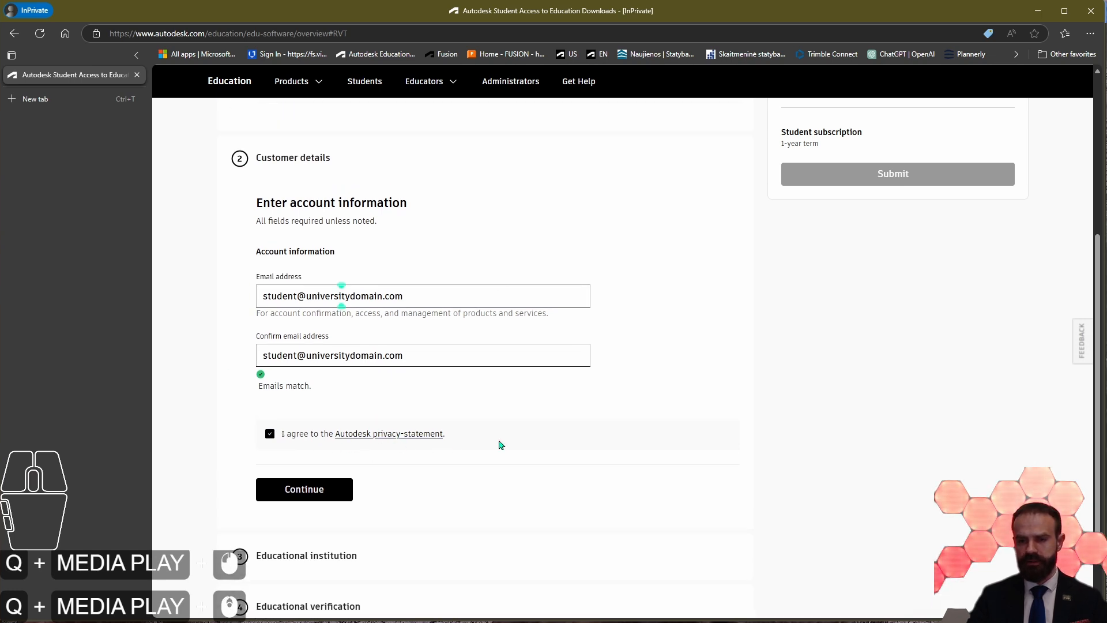
scroll(284, 420, "down", 2)
scroll(284, 421, "up", 2)
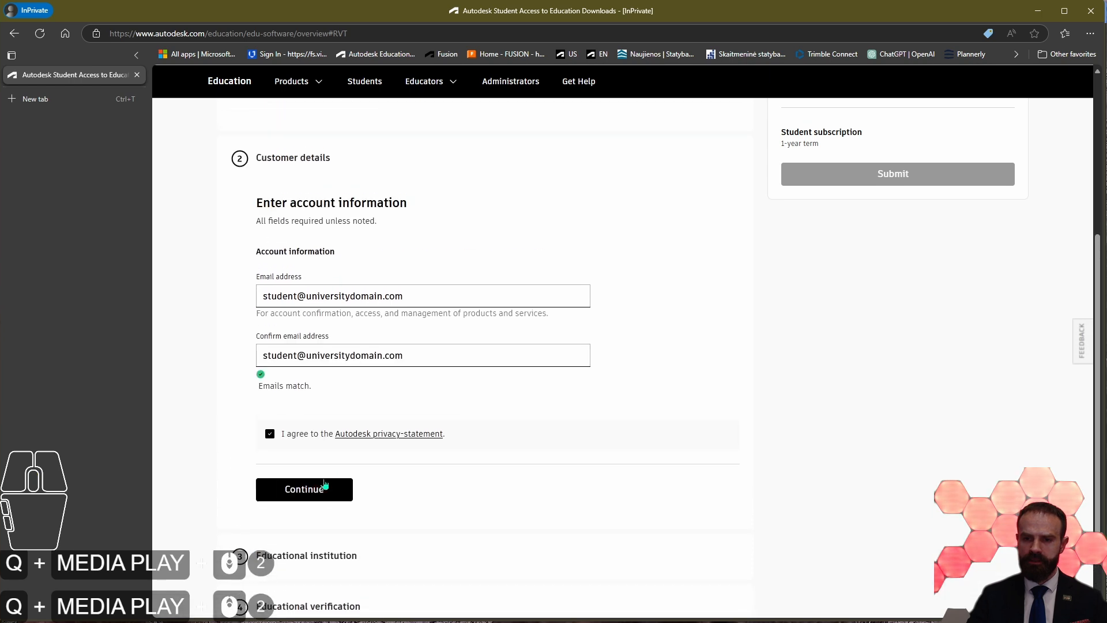
left_click(323, 488)
Step: Enter the student's first and last name and set the educational role to Student
type("Name")
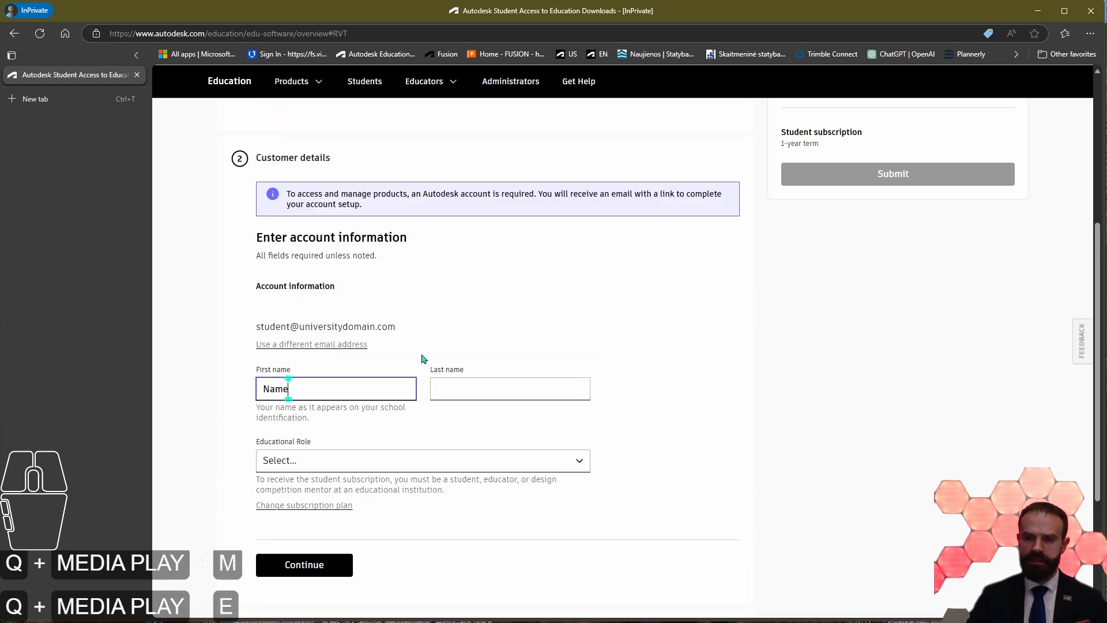
left_click(449, 389)
type("Surname")
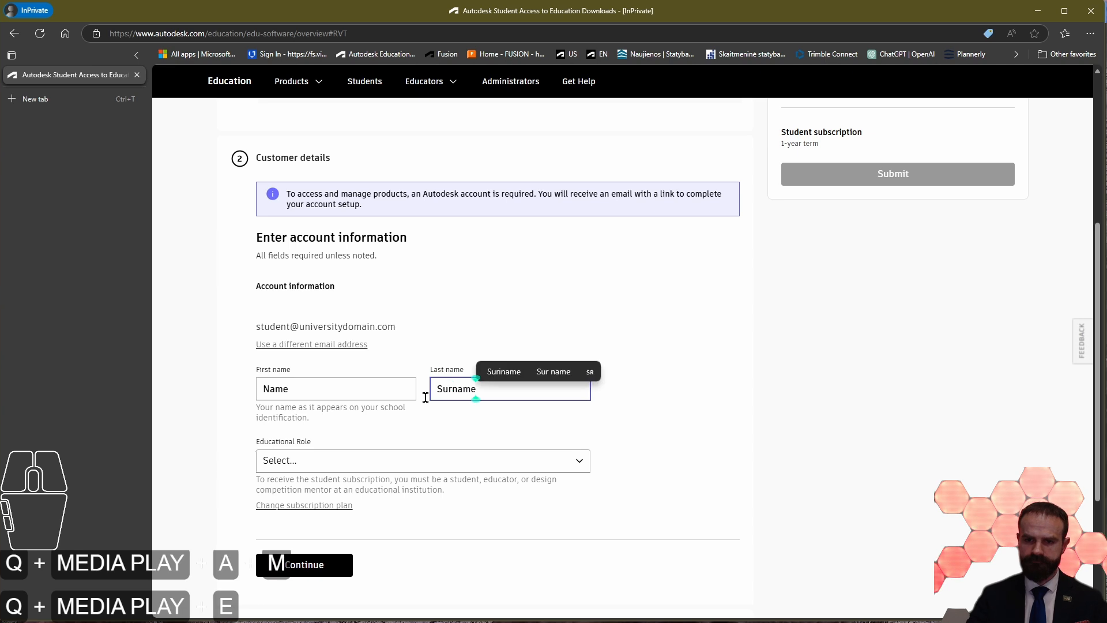
left_click(241, 445)
left_click(297, 464)
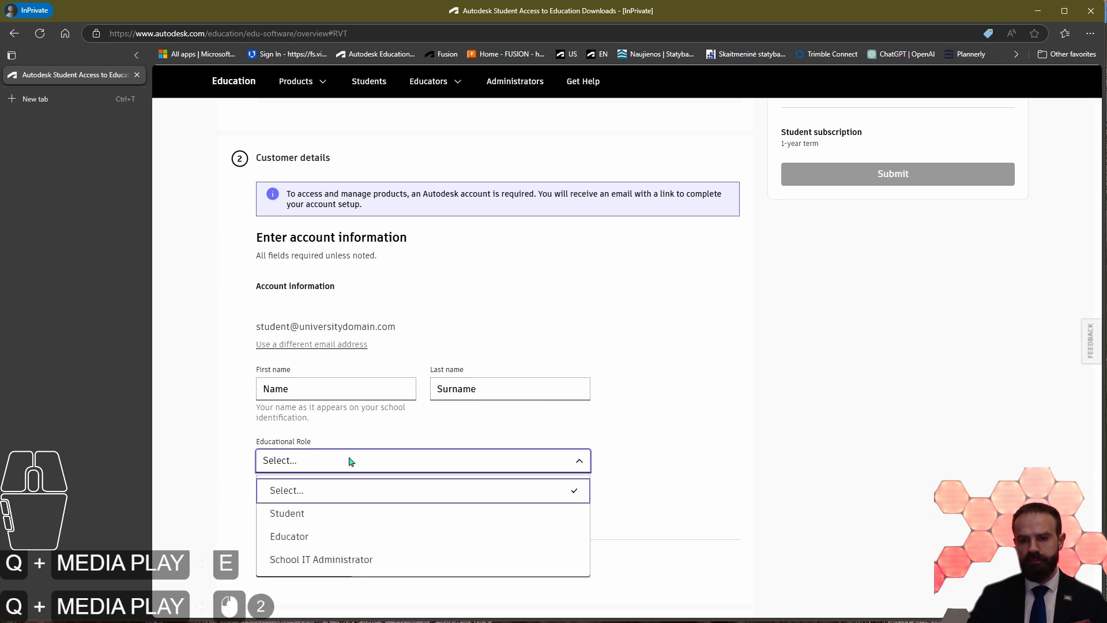
left_click(338, 515)
Step: Fill in the student's date of birth and continue to the educational institution section
scroll(323, 438, "up", 2)
scroll(319, 422, "down", 4)
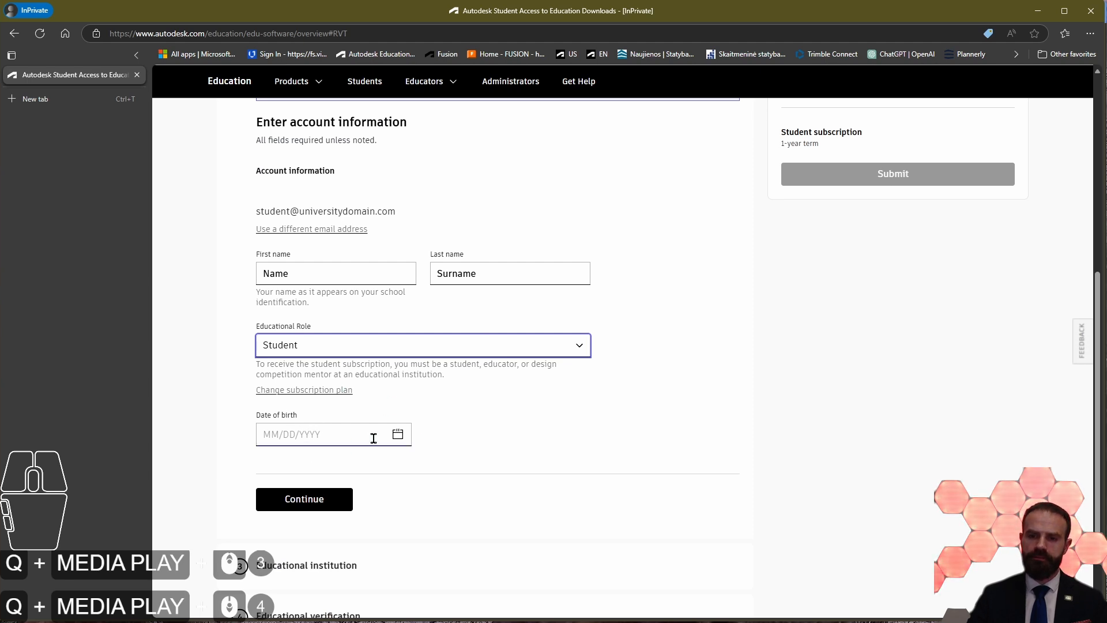
left_click(397, 434)
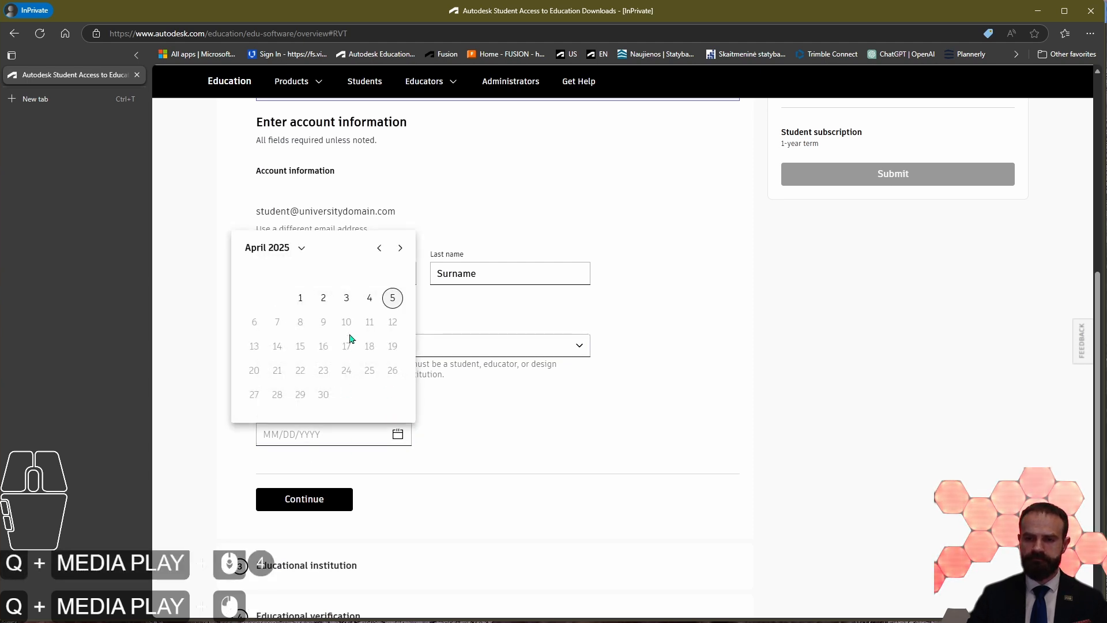
left_click(291, 248)
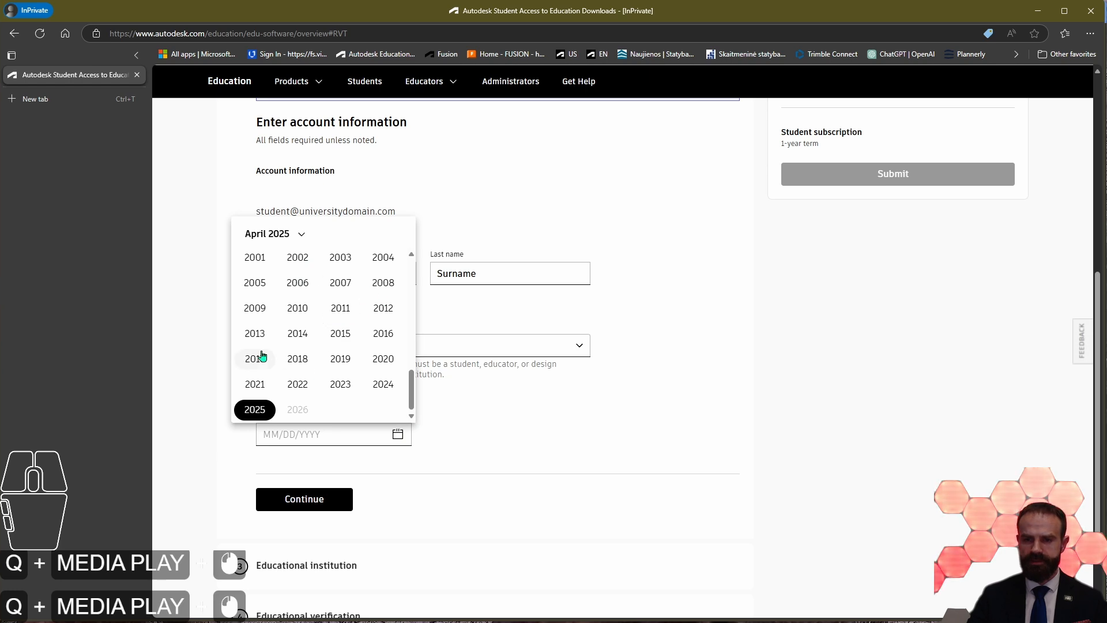
scroll(378, 329, "up", 2)
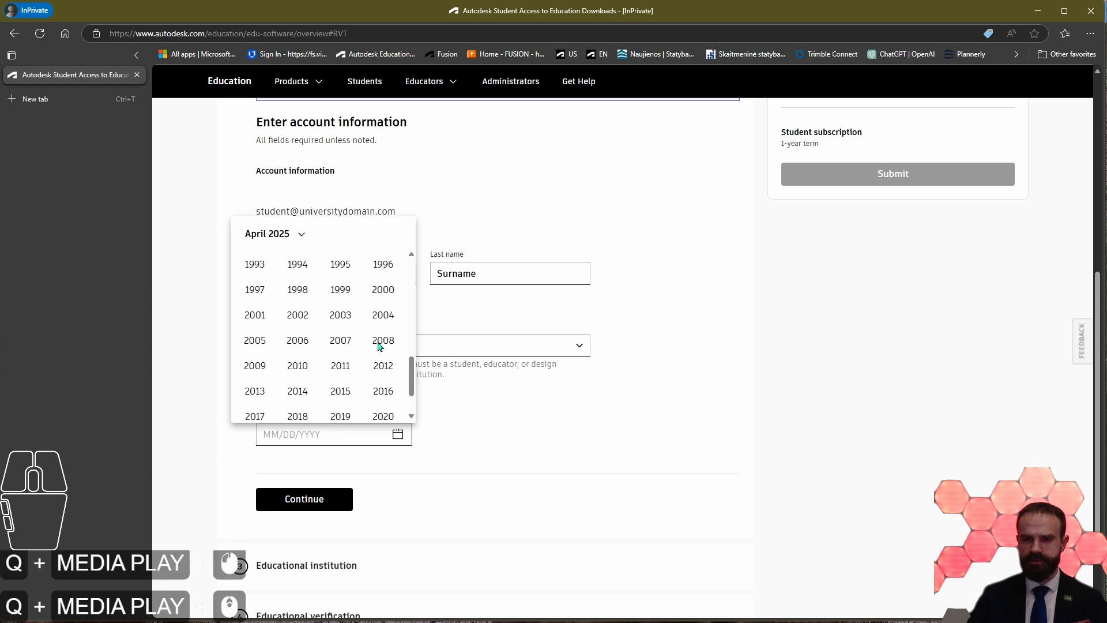
left_click(398, 294)
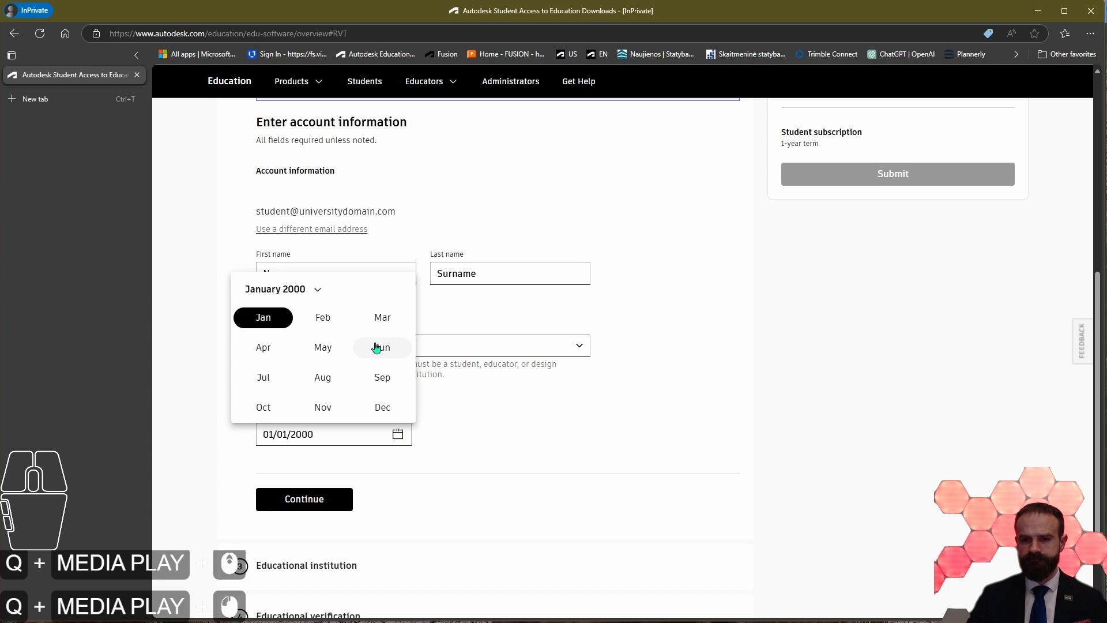
left_click(263, 346)
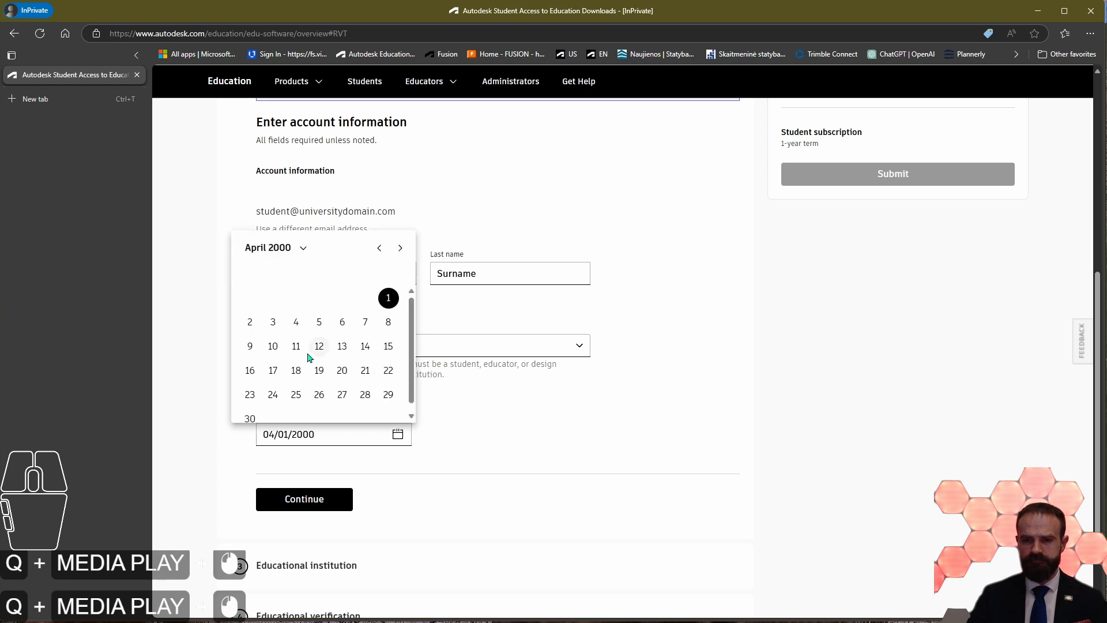
left_click(390, 300)
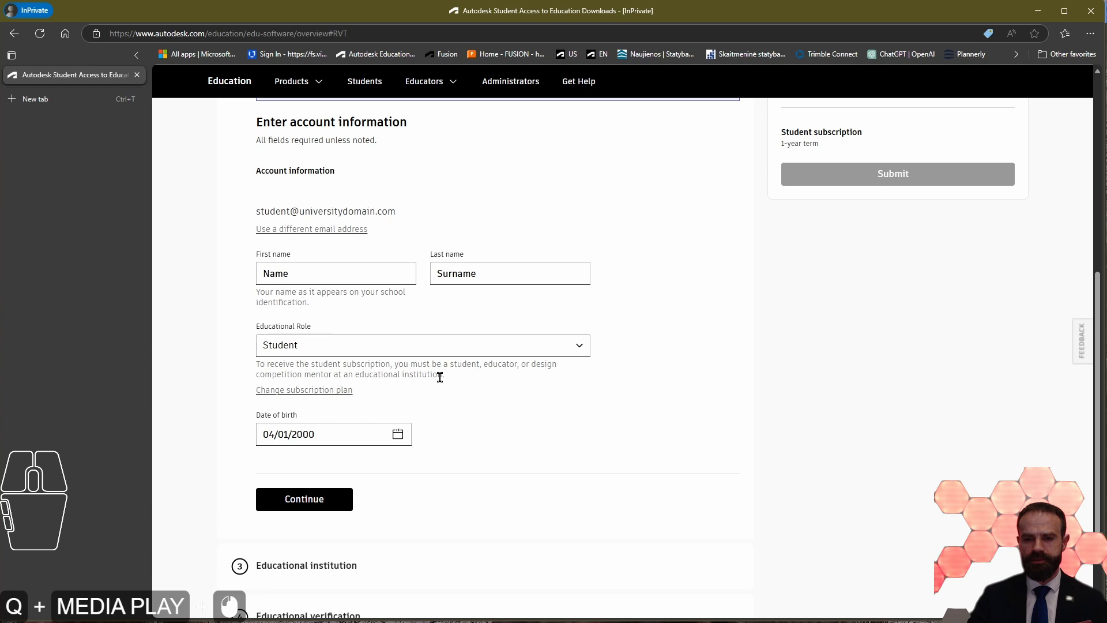
scroll(404, 415, "down", 1)
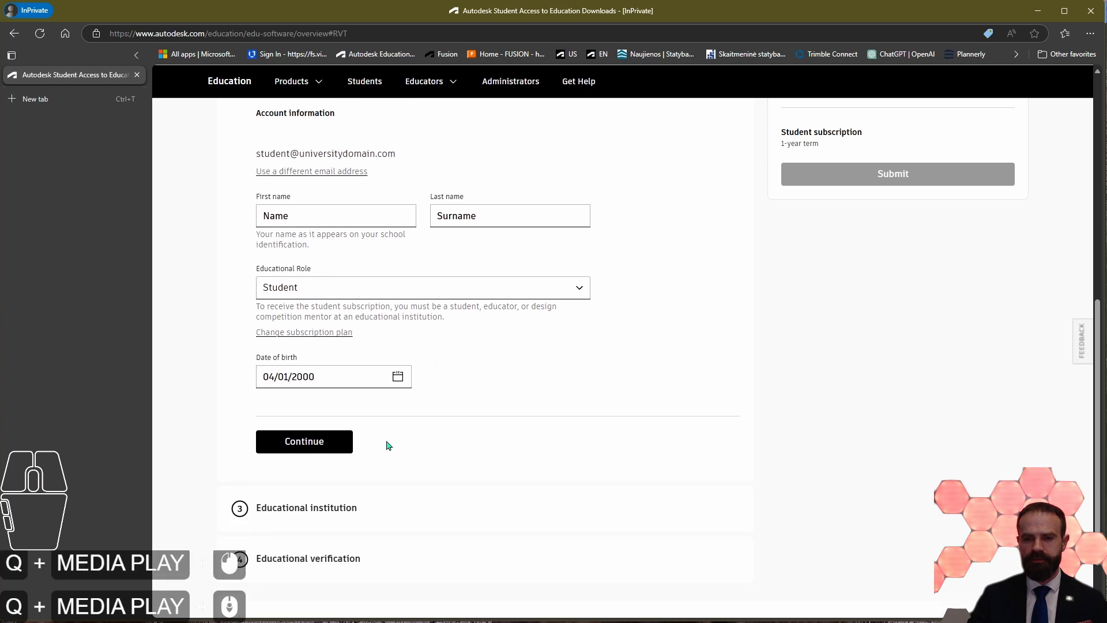
left_click(325, 442)
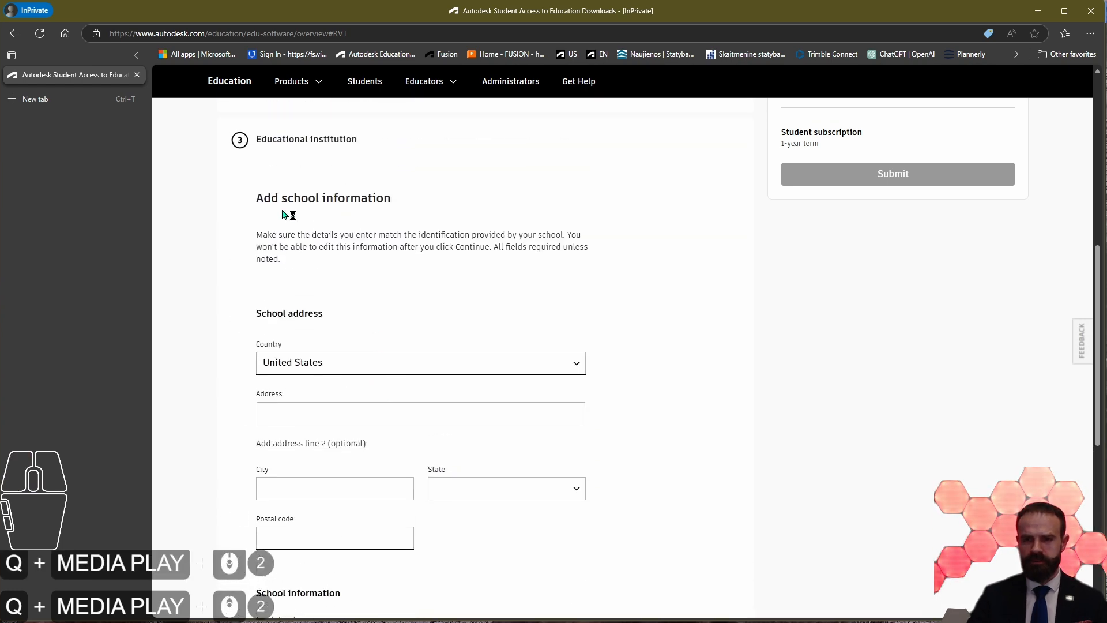
Step: Set the country in the school address to United Kingdom
left_click_drag(255, 199, 427, 213)
left_click(316, 263)
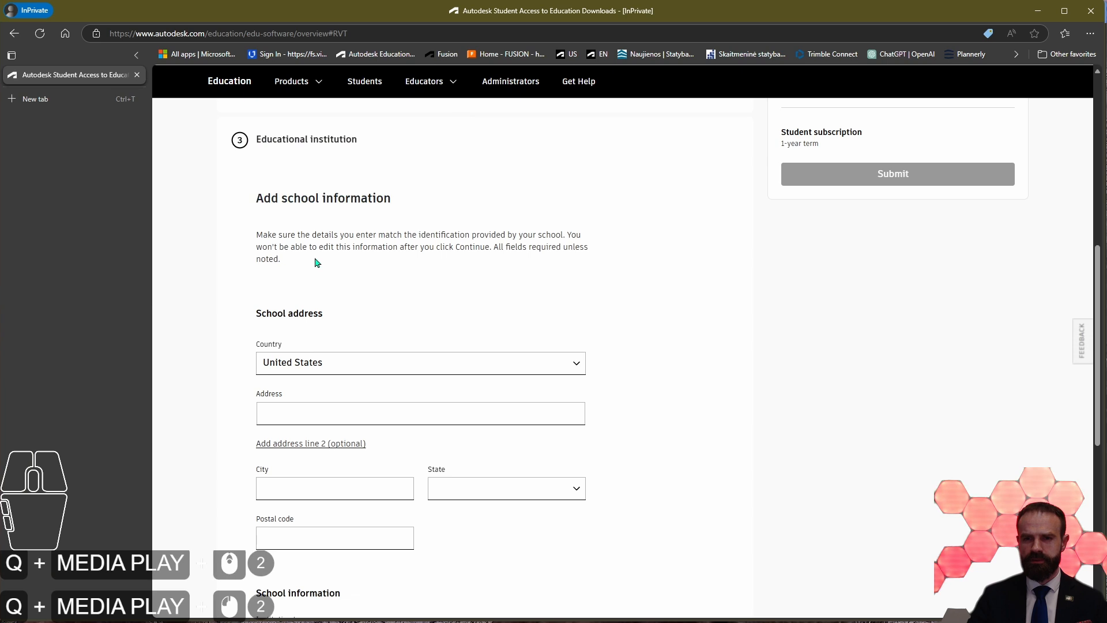
scroll(398, 316, "down", 5)
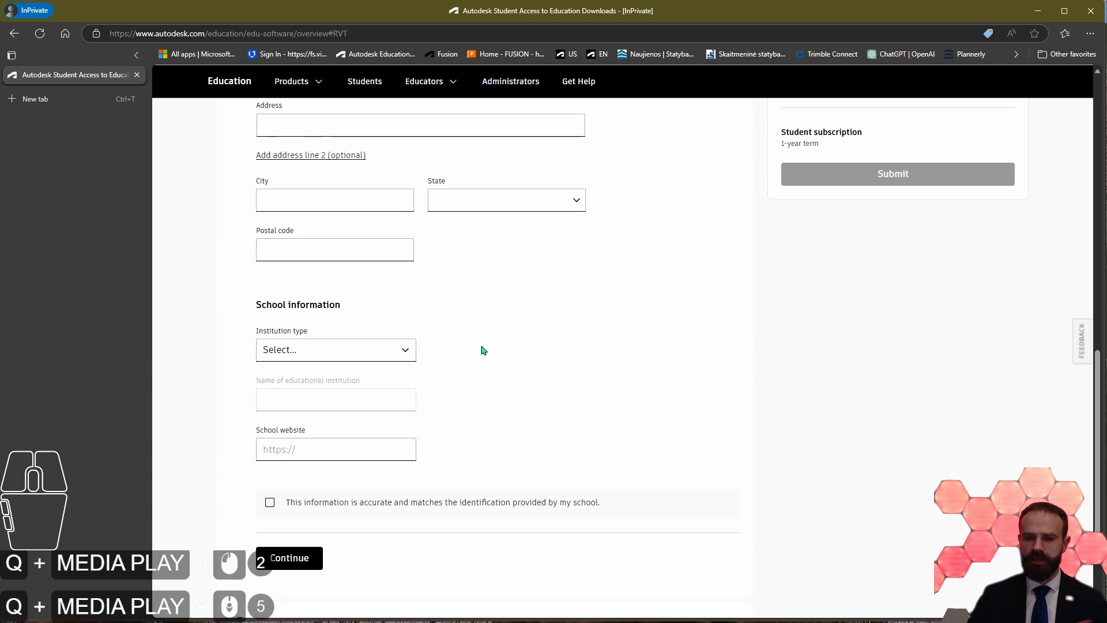
scroll(464, 362, "up", 5)
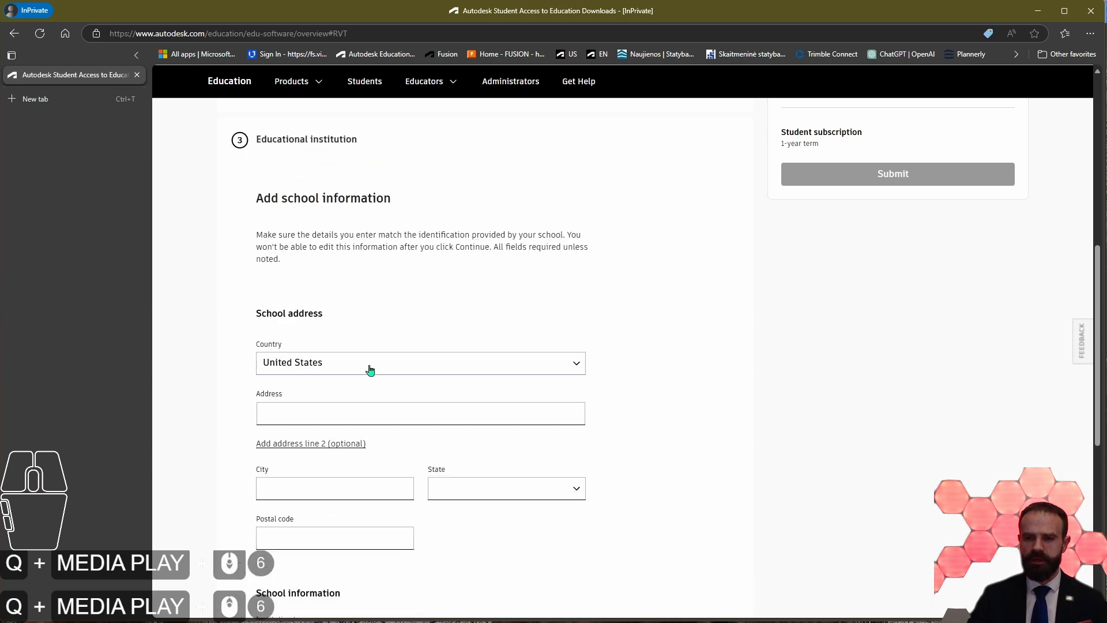
left_click(371, 364)
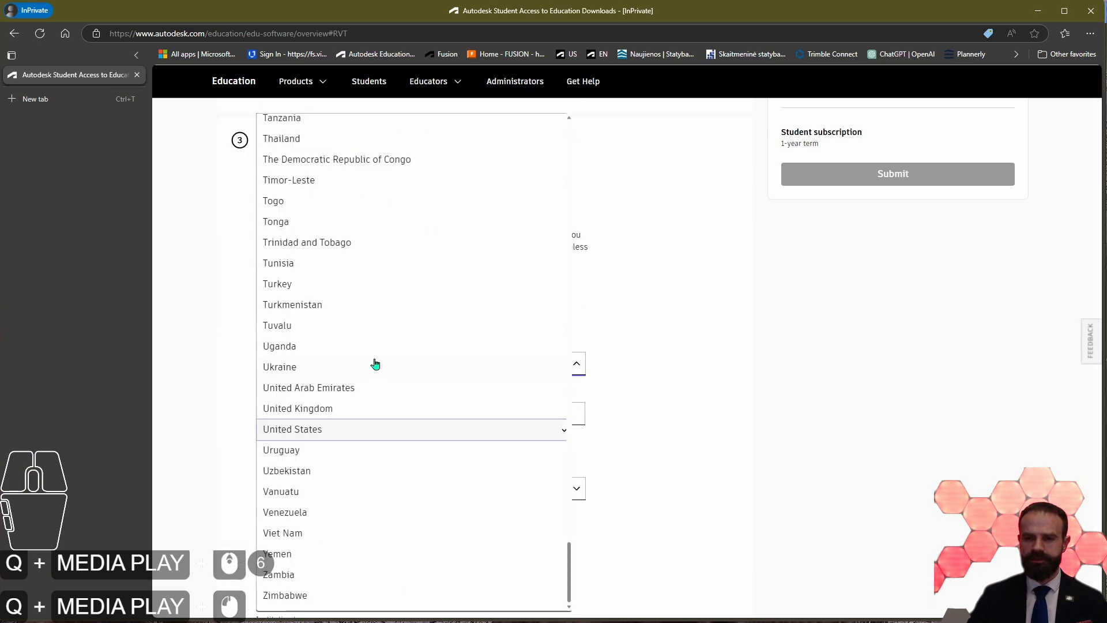
left_click(334, 409)
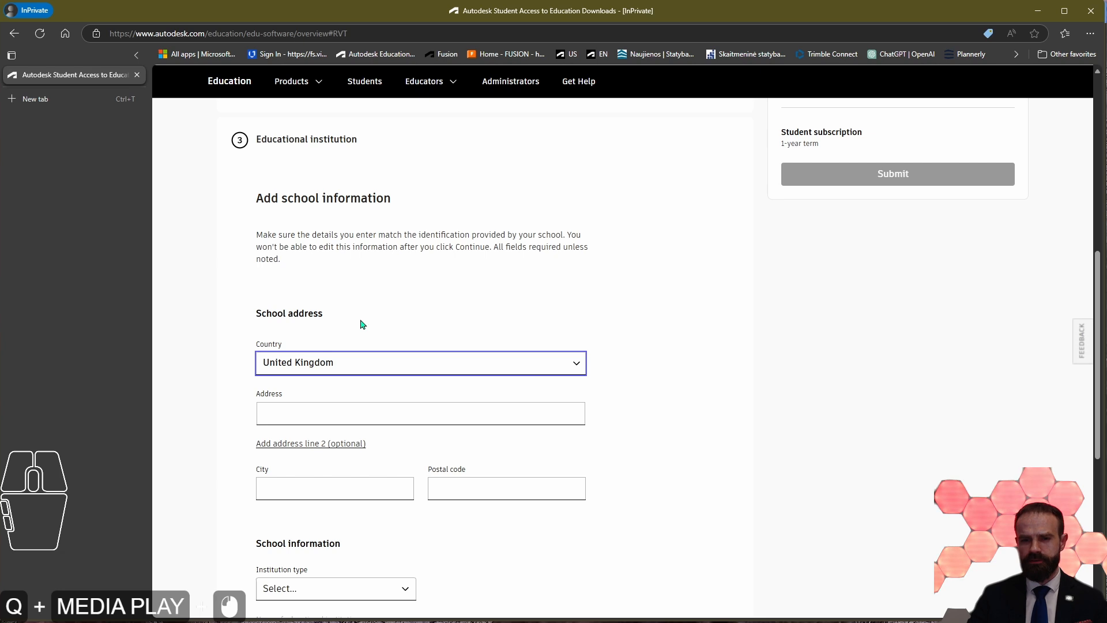
Step: Fill in the school's street address, city and postal code
scroll(363, 325, "down", 2)
left_click(322, 298)
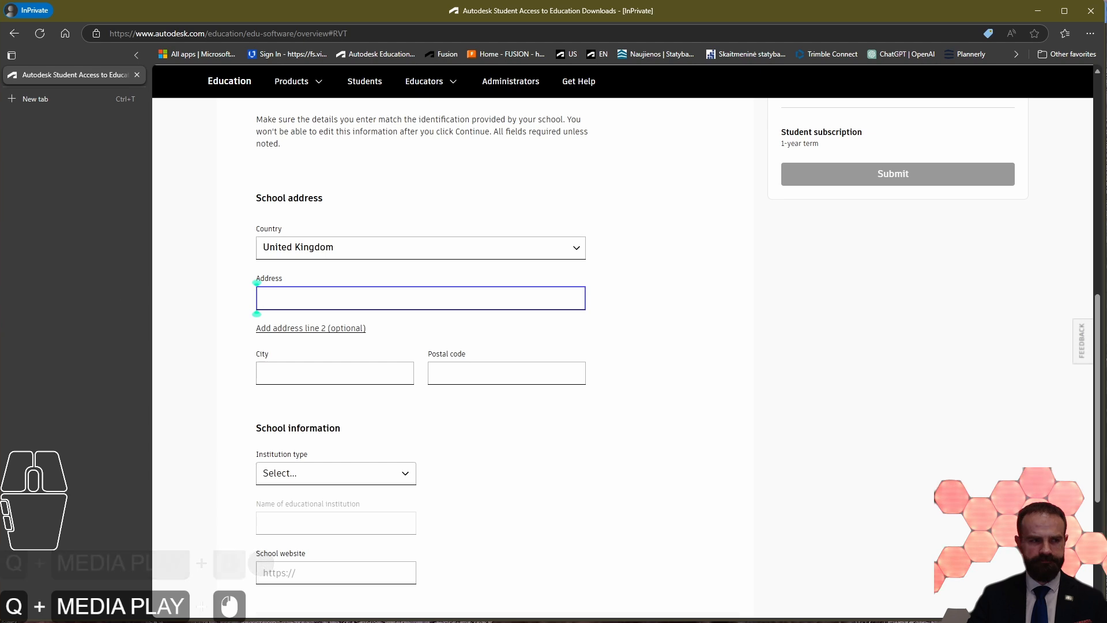
left_click(686, 379)
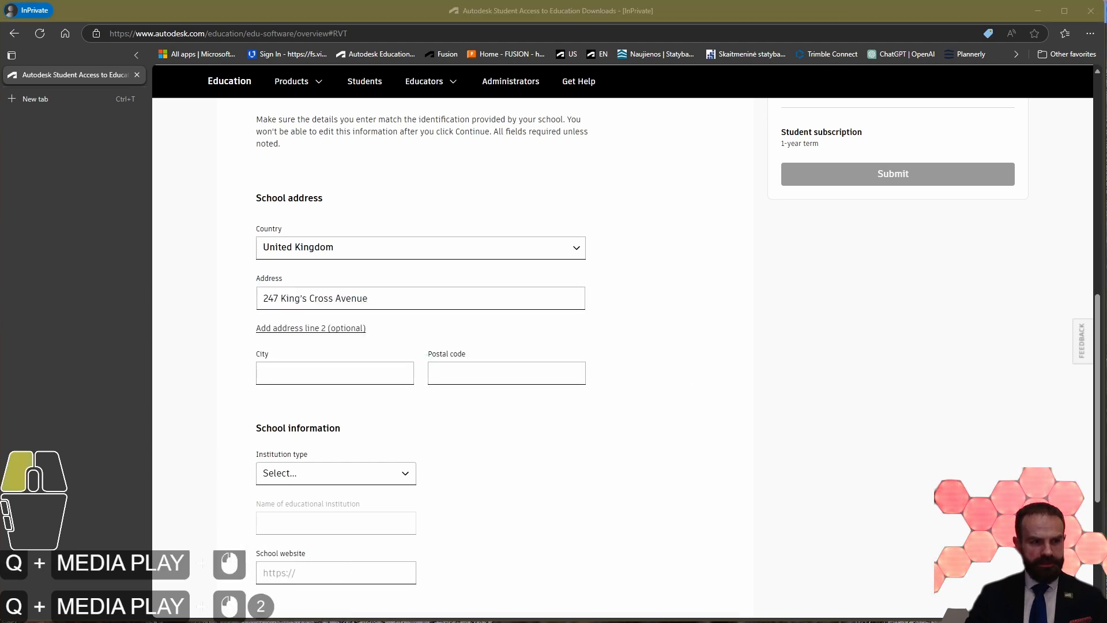
key("ctrl+c")
left_click(297, 373)
key("ctrl+v")
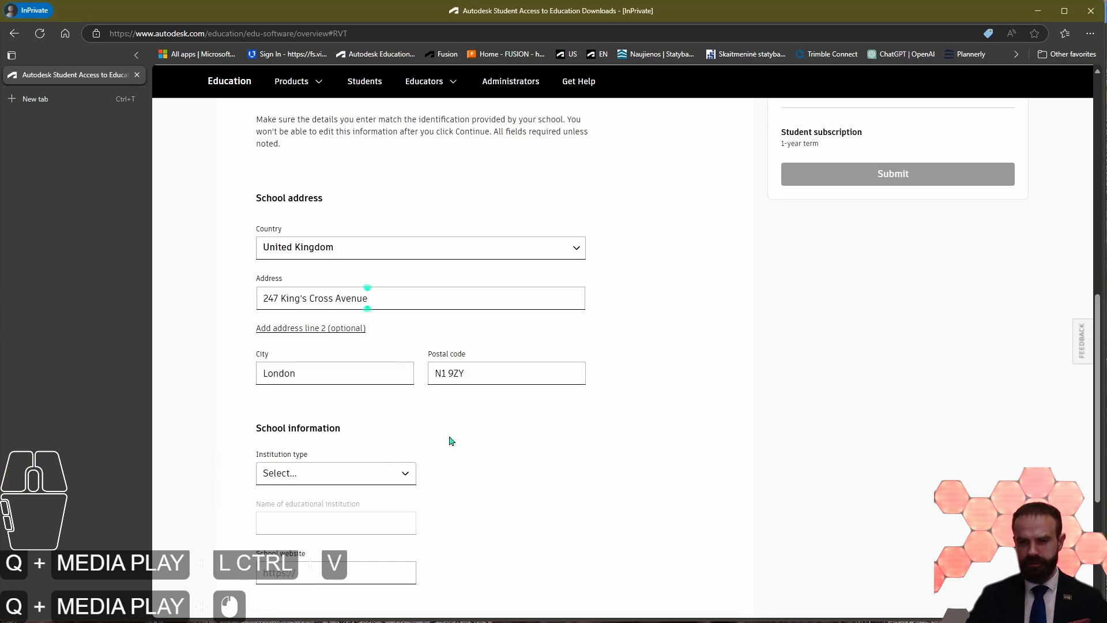
Step: Set the institution type to University/Post-Secondary and enter University of Technology as the educational institution's name
scroll(468, 440, "down", 2)
left_click(340, 358)
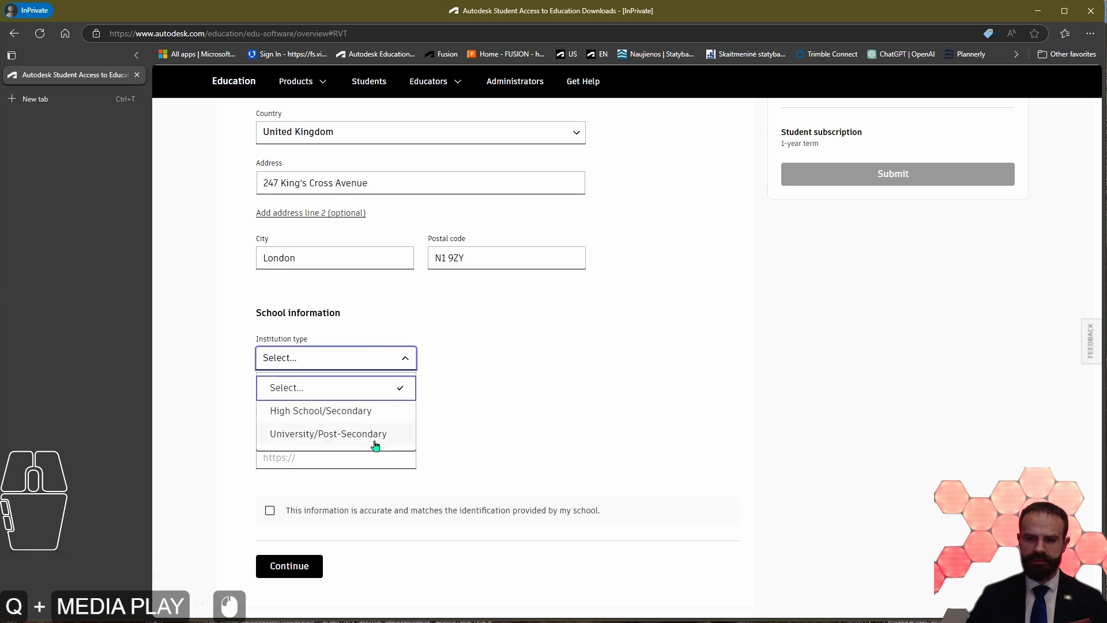
left_click(324, 433)
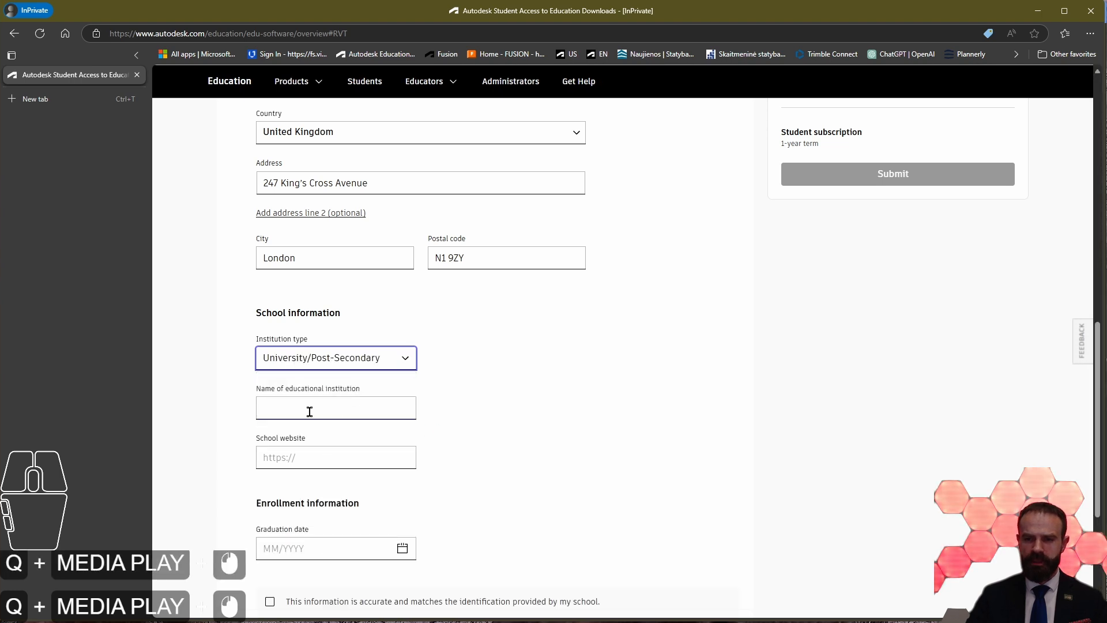
left_click(346, 406)
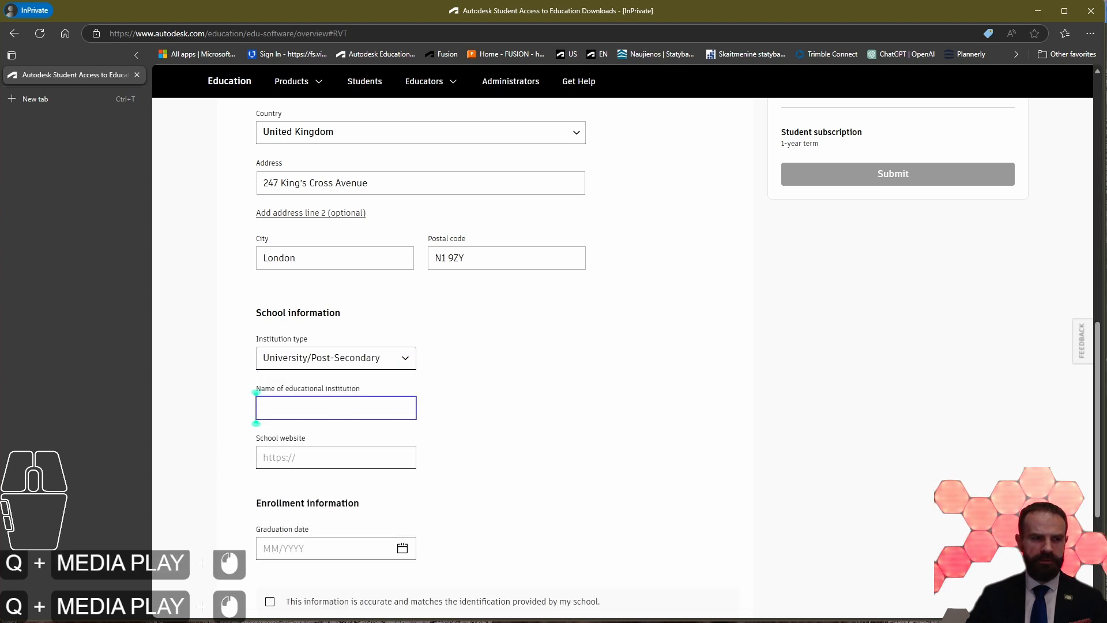
key("ctrl+v")
left_click(413, 462)
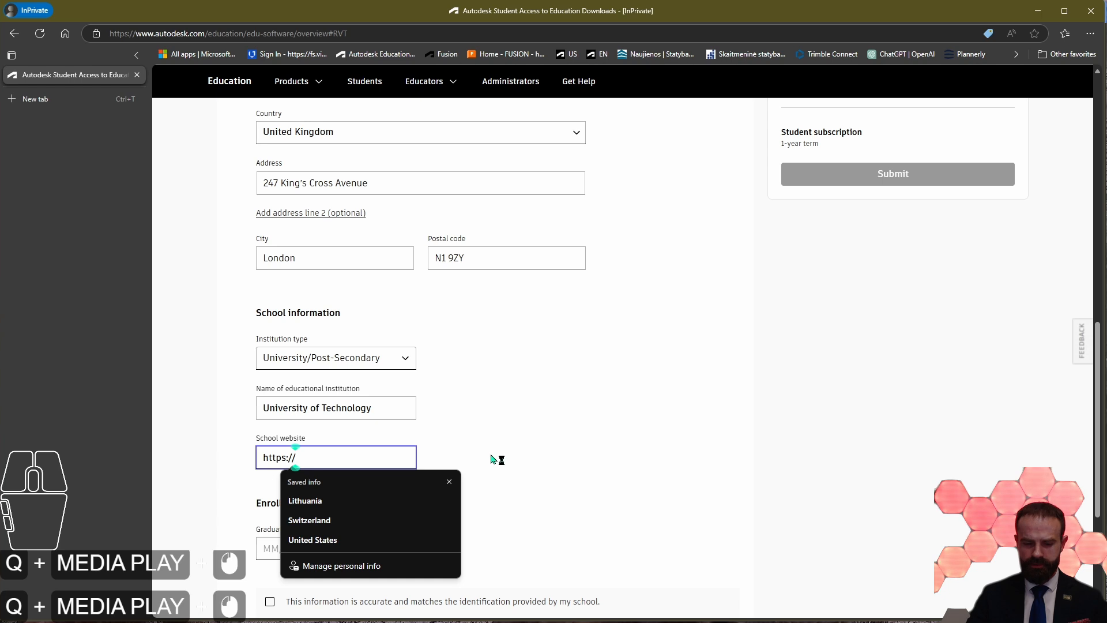
type("www")
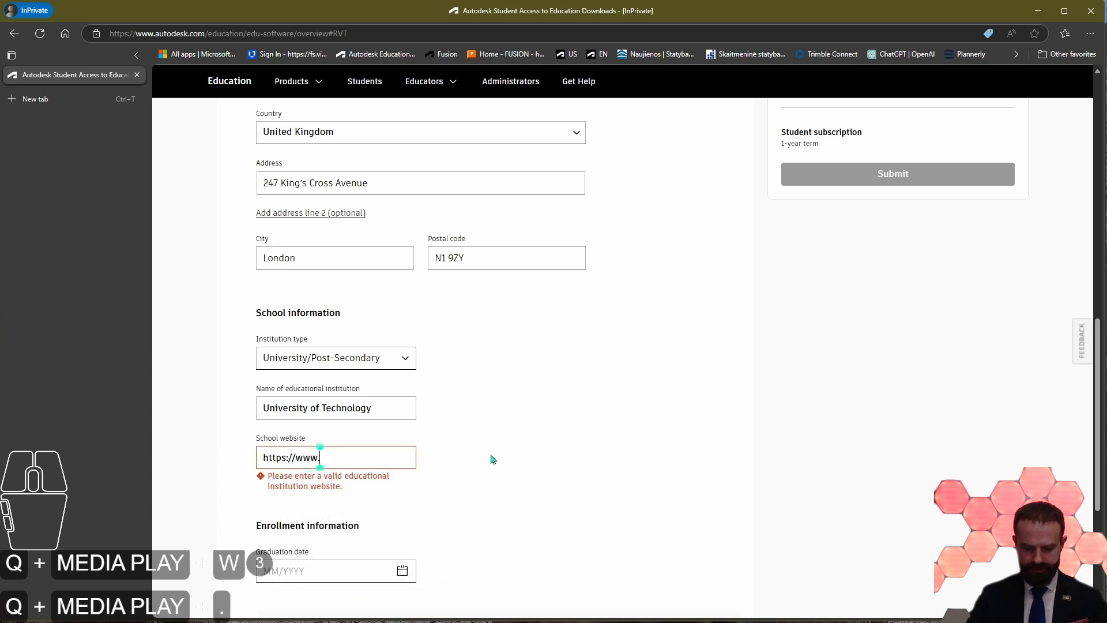
type(".university")
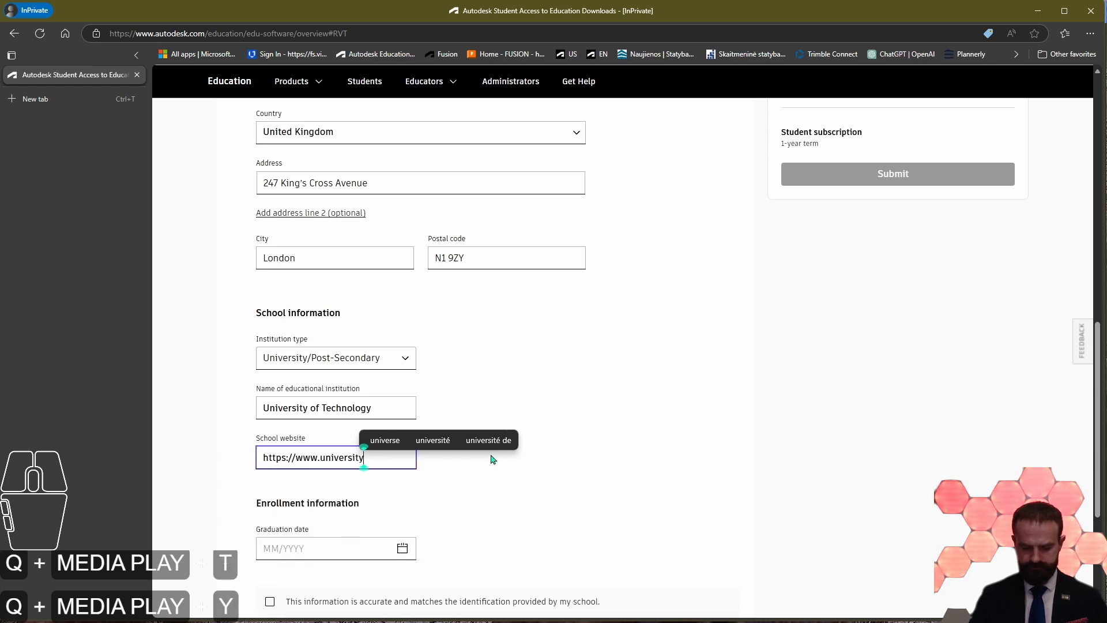
type("oftechnology")
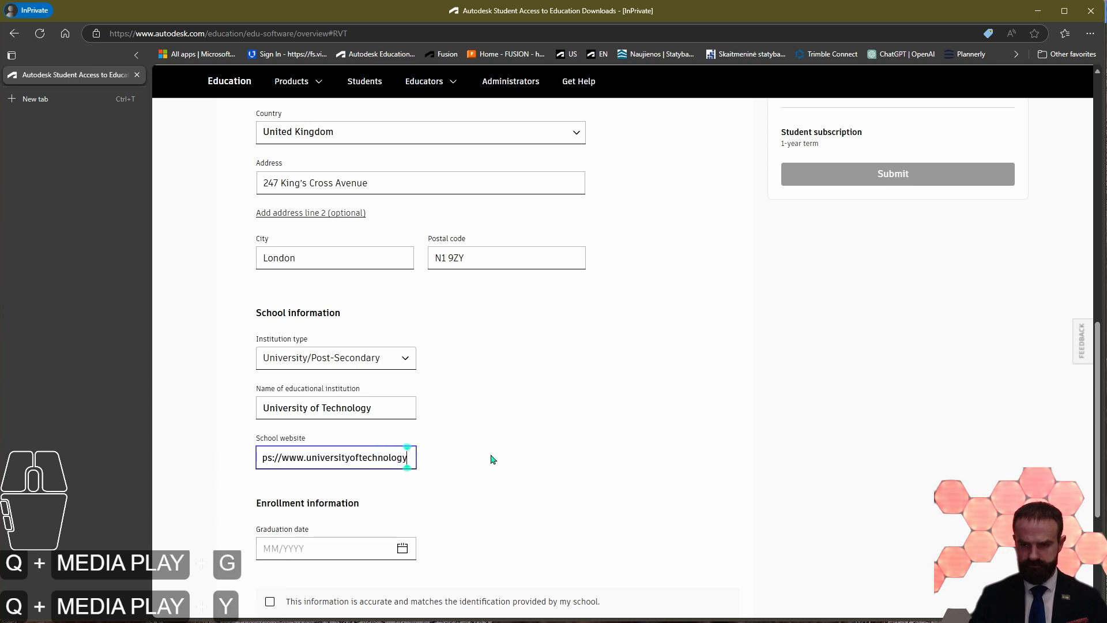
type(".com")
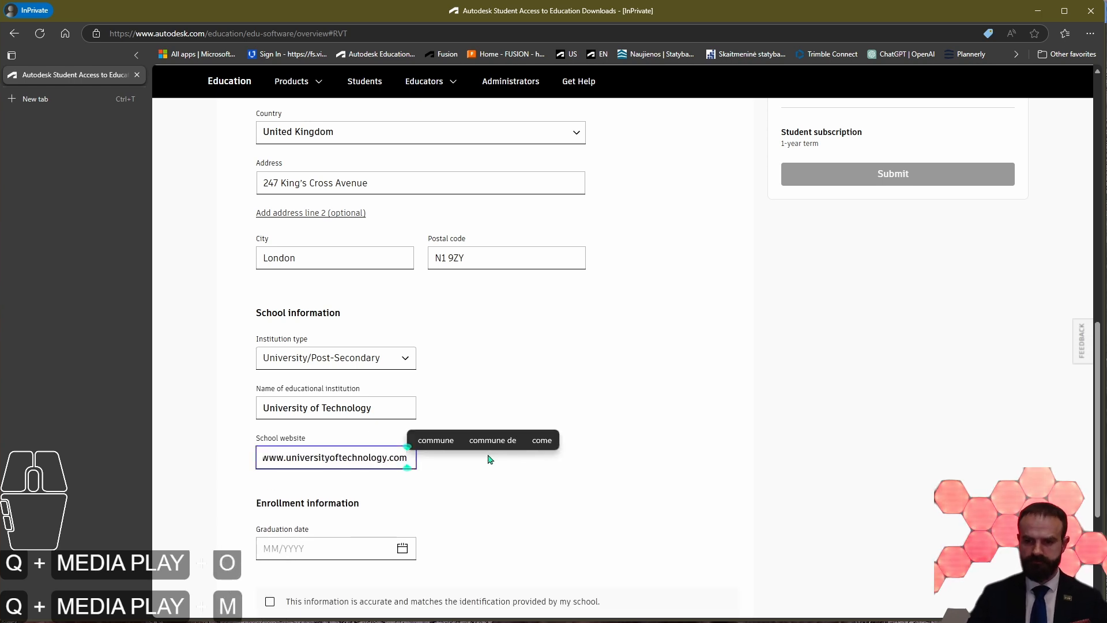
left_click(534, 511)
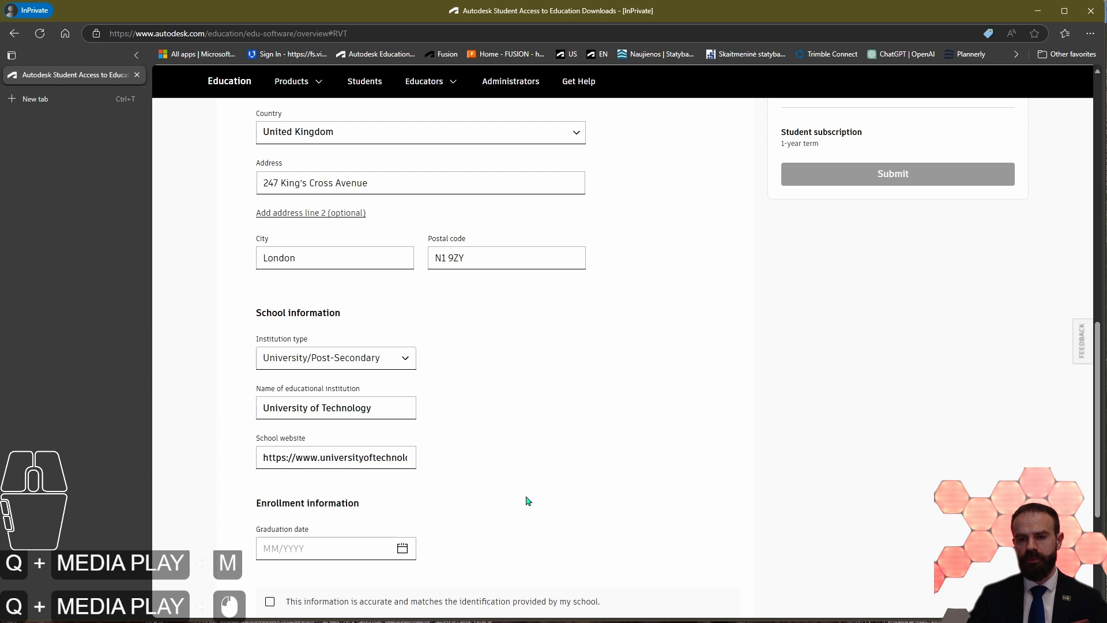
Step: Set the graduation date in the enrollment information to 01/2026
scroll(509, 560, "up", 3)
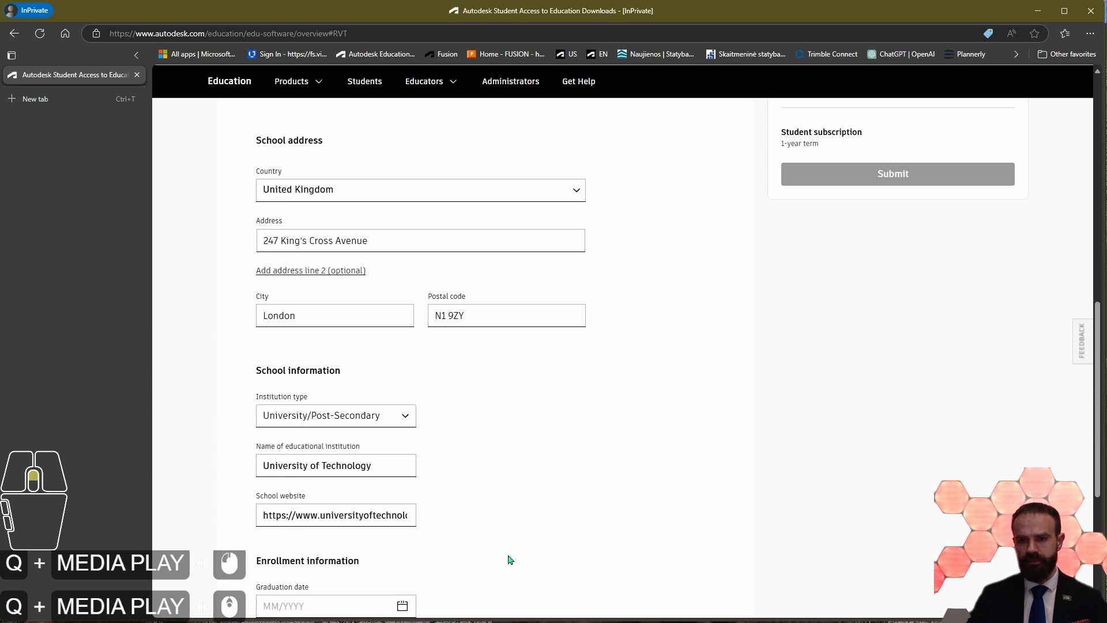
scroll(450, 310, "down", 4)
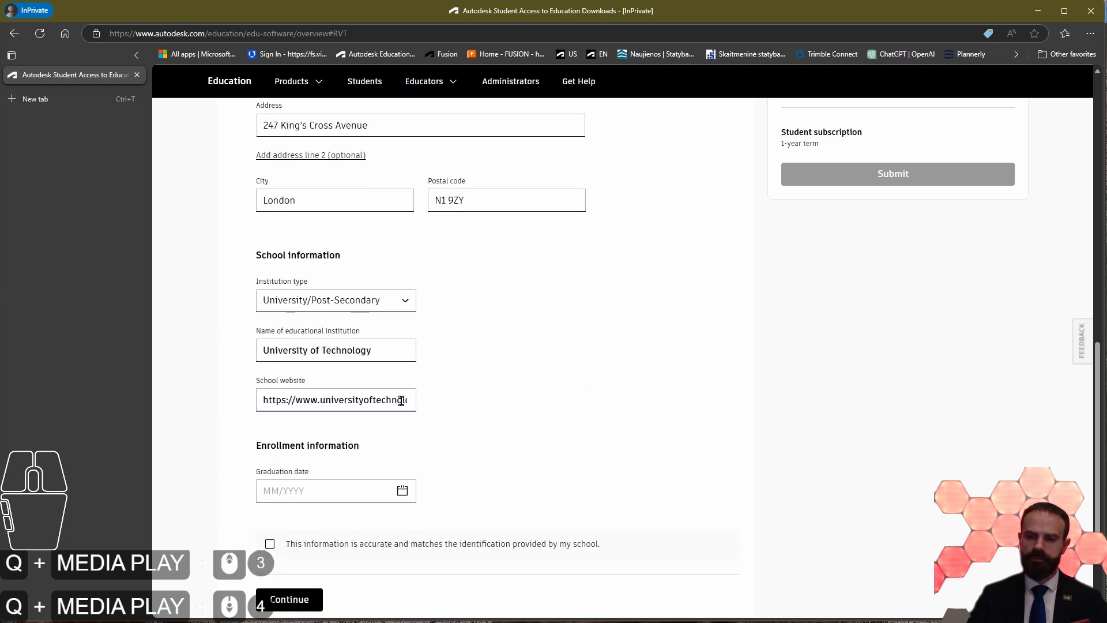
left_click(320, 492)
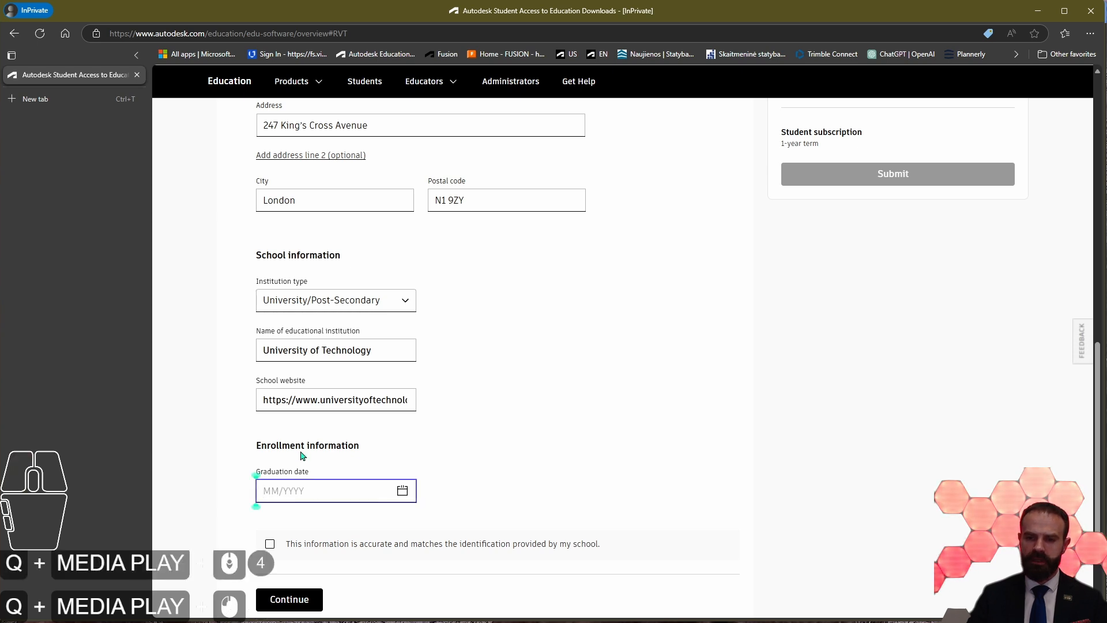
left_click(401, 495)
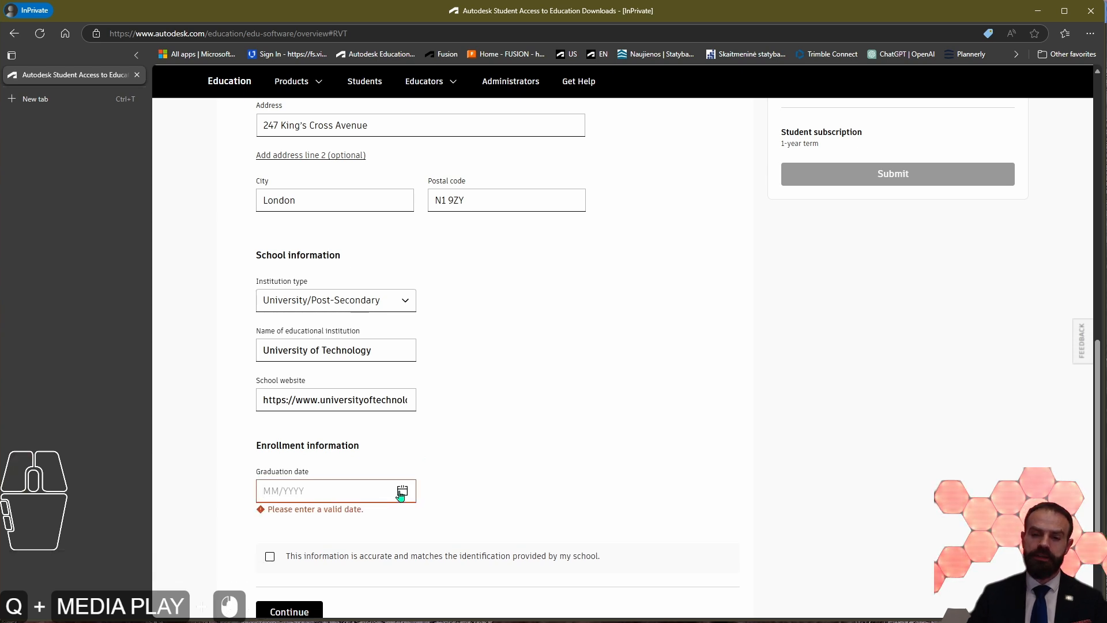
left_click(402, 491)
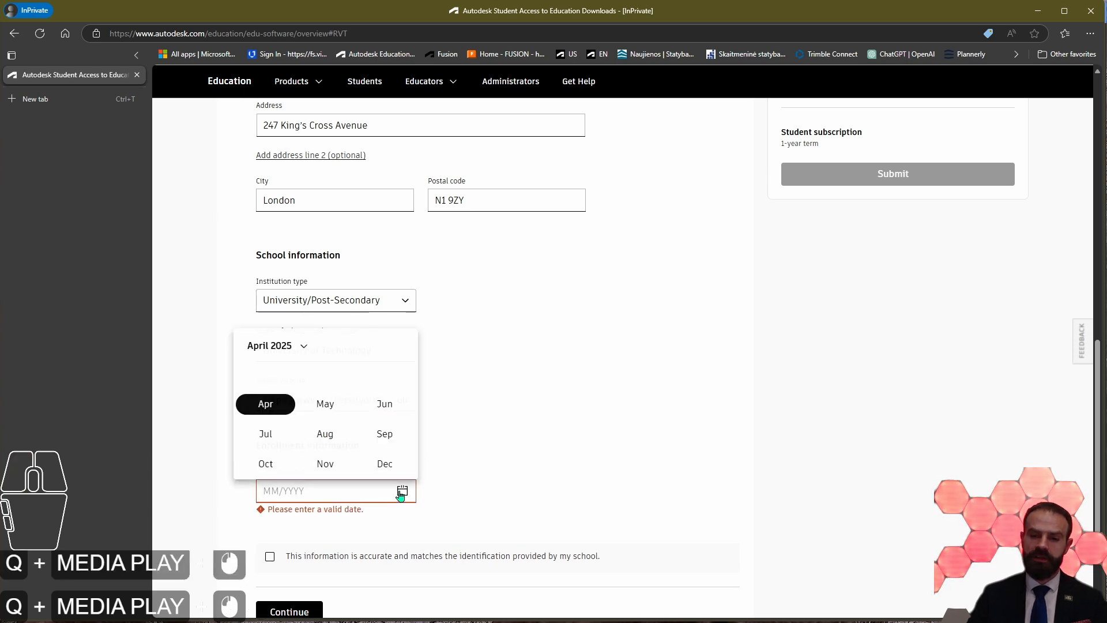
left_click(293, 349)
left_click(349, 442)
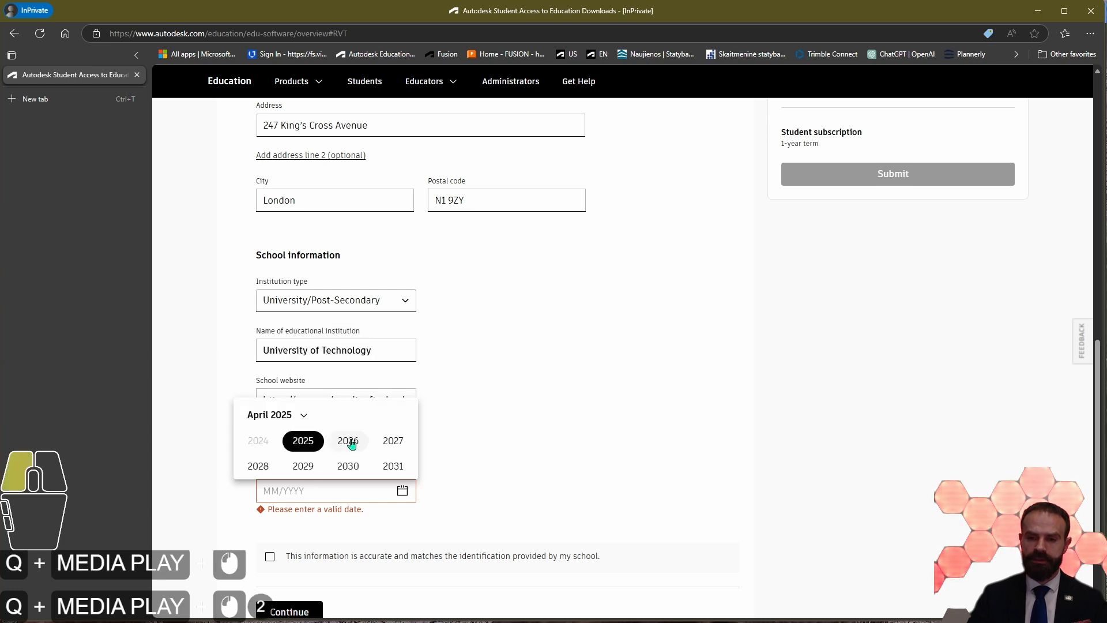
left_click(527, 426)
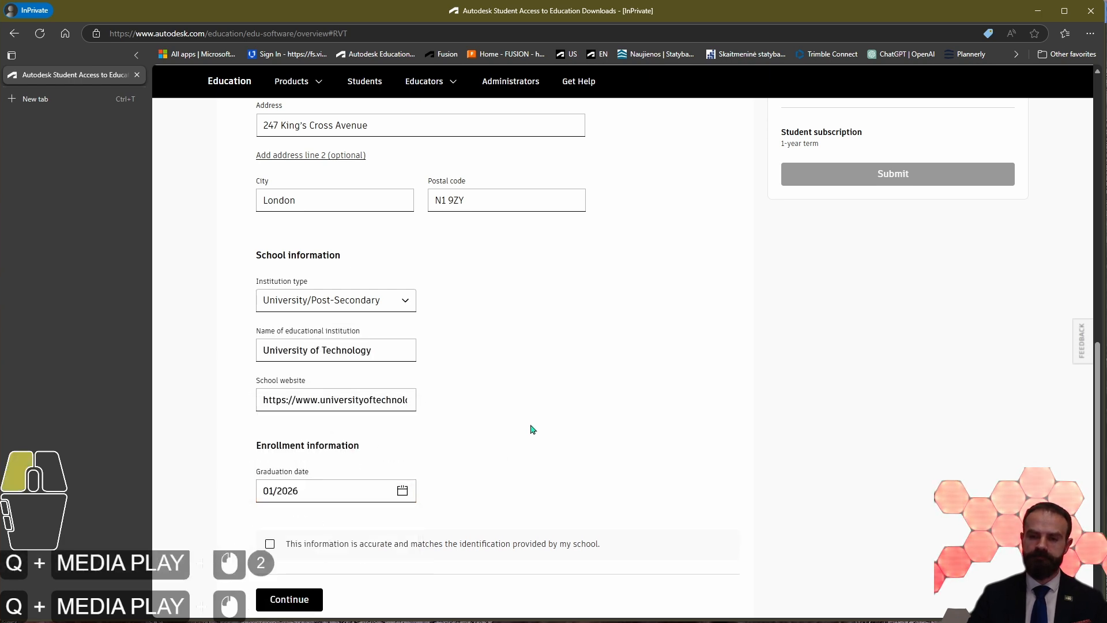
Step: Change the graduation month to June for a graduation date of 06/2026
scroll(527, 426, "down", 1)
scroll(527, 428, "down", 1)
left_click(337, 433)
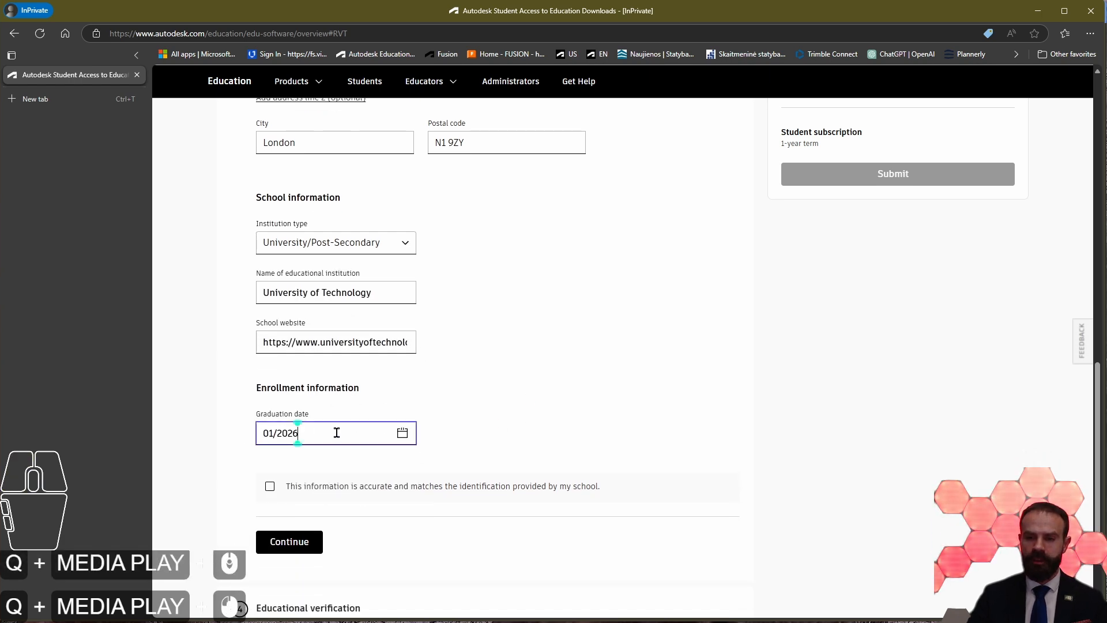
left_click(403, 433)
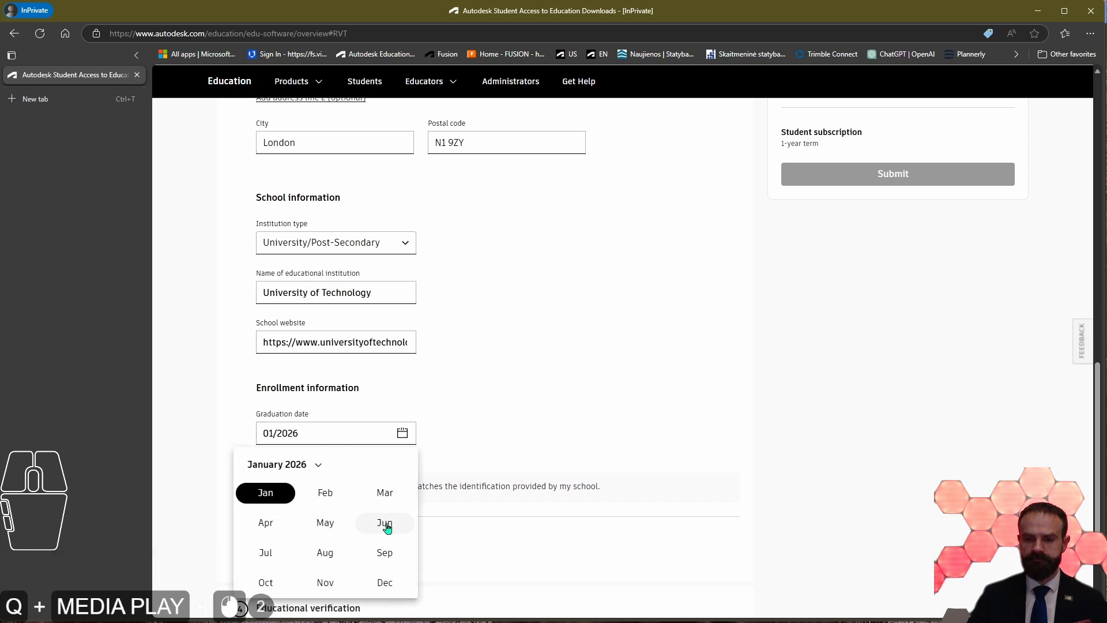
left_click(391, 525)
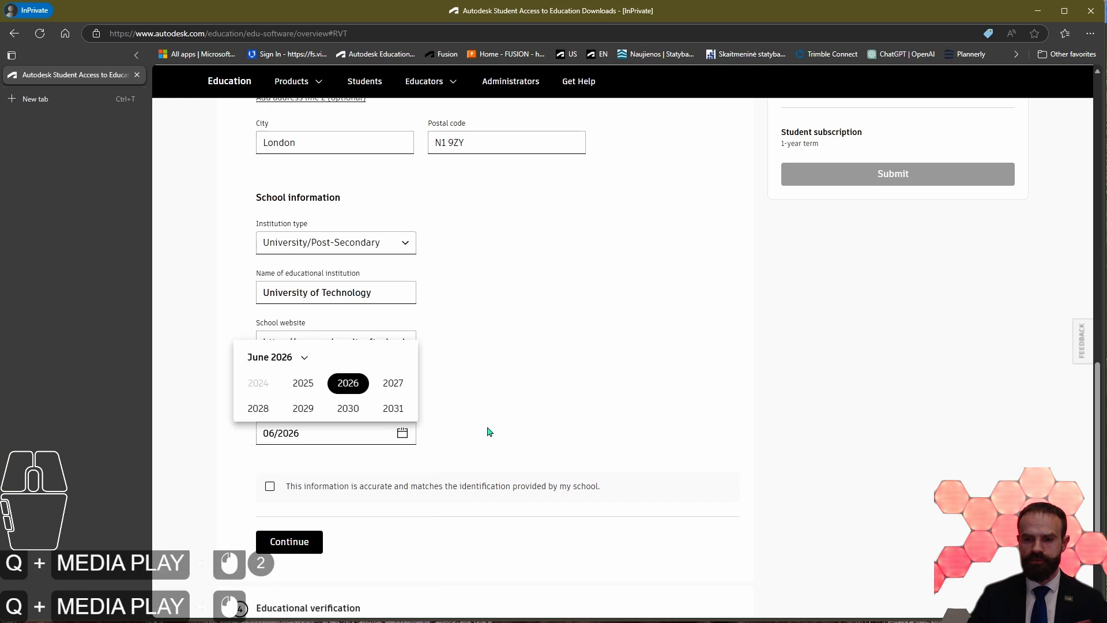
left_click(359, 391)
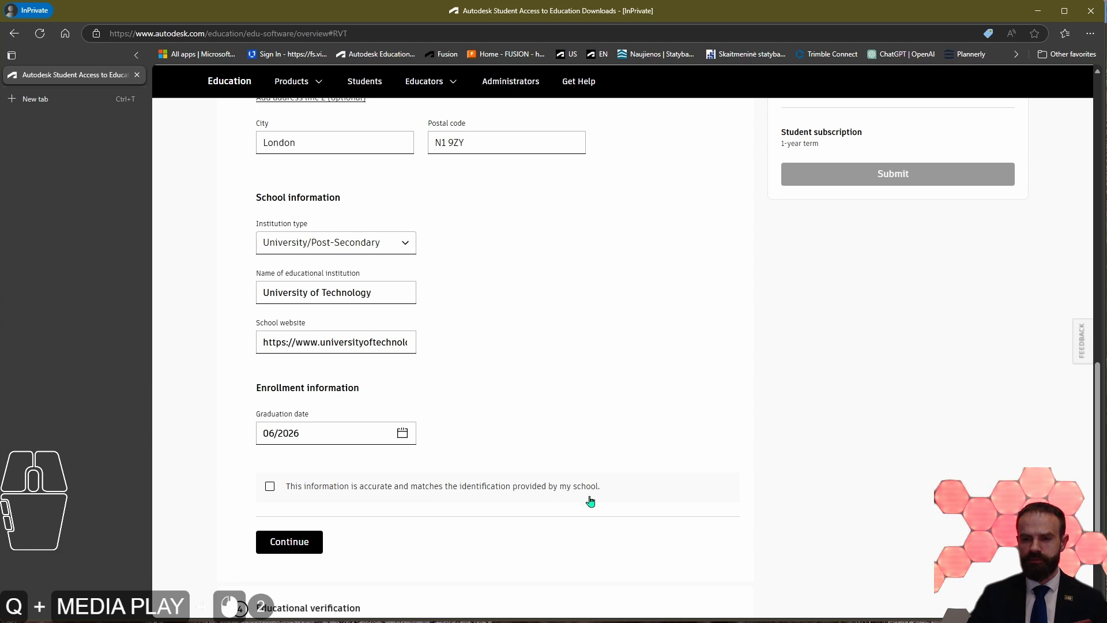
Step: Check the completed school and enrollment details and try to continue to the educational verification stage
scroll(548, 445, "up", 2)
scroll(462, 444, "down", 3)
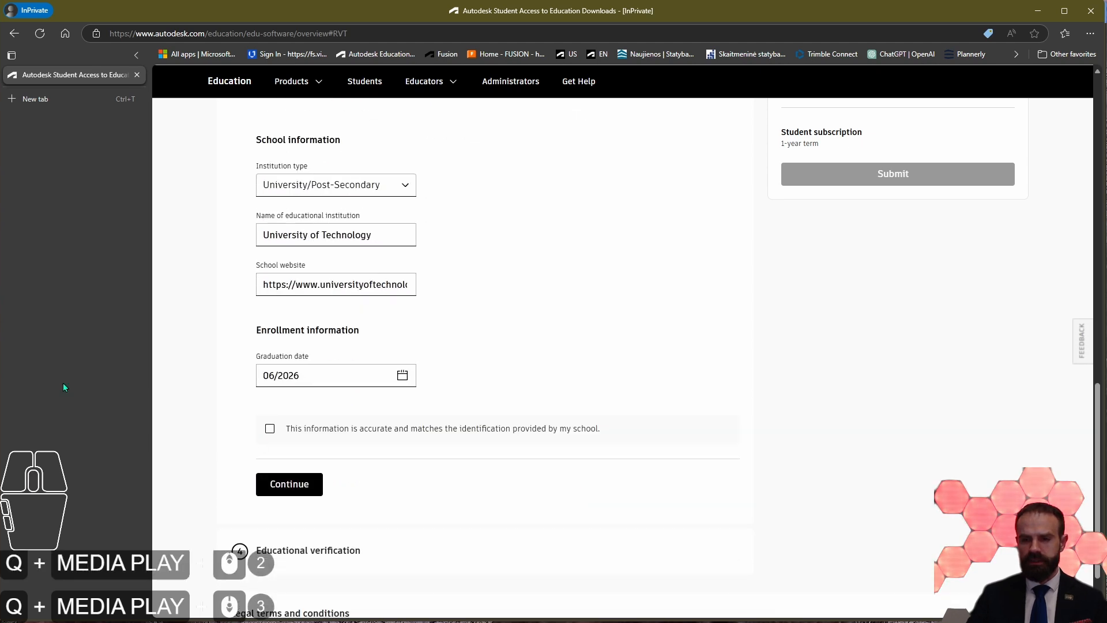
scroll(398, 442, "up", 2)
scroll(398, 432, "down", 3)
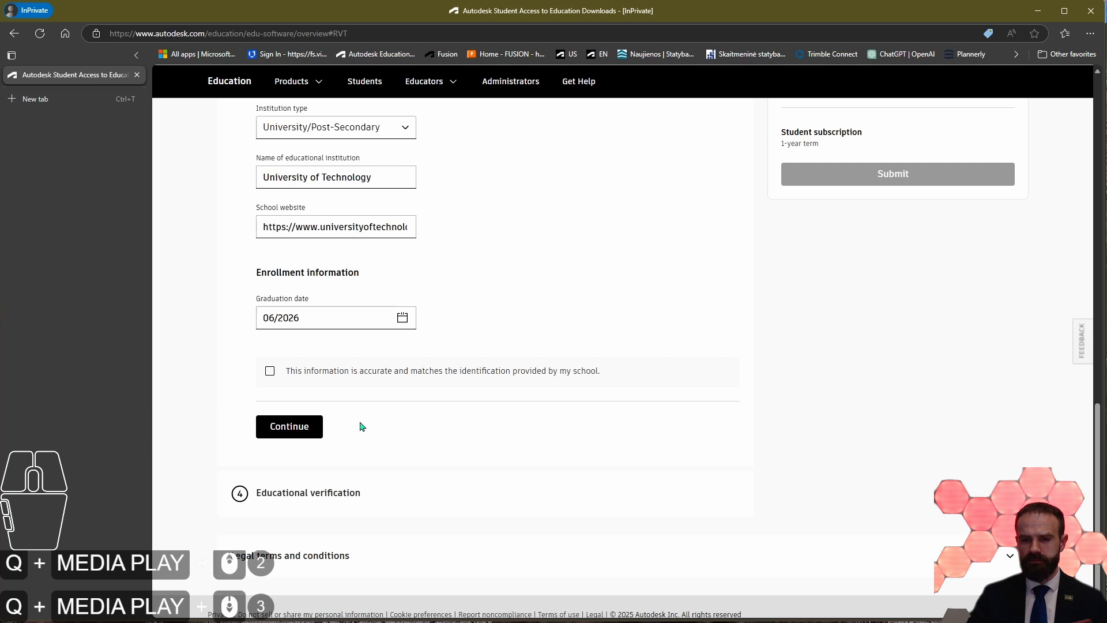
left_click(290, 426)
Step: Examine the school and enrollment fields, the accuracy confirmation and the educational verification section of the form
scroll(309, 391, "up", 2)
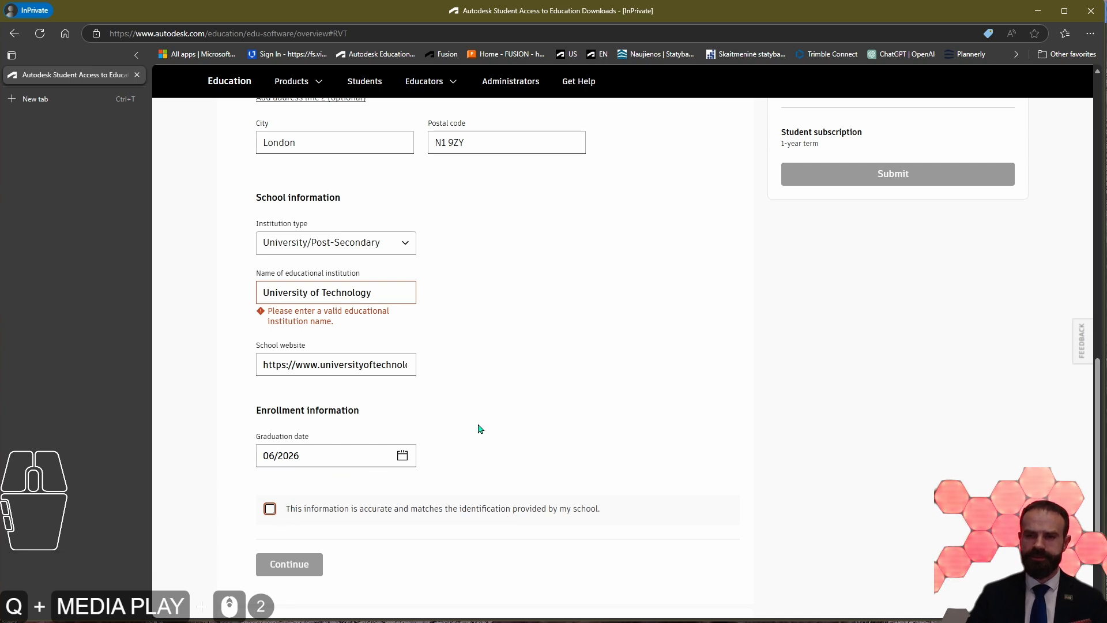
scroll(475, 431, "up", 4)
scroll(383, 386, "down", 4)
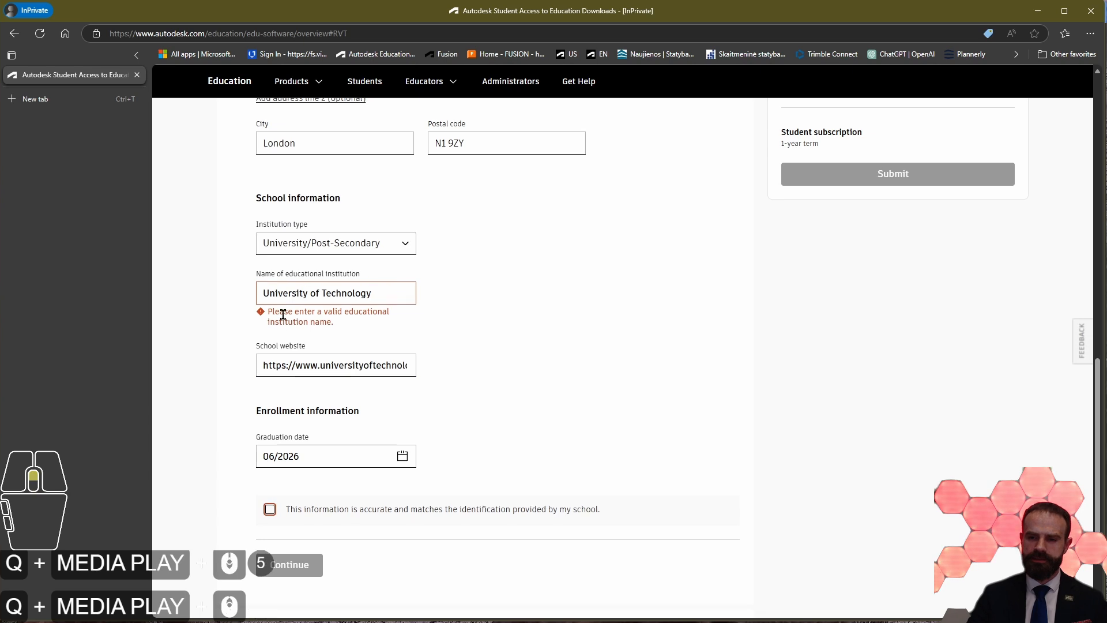
scroll(392, 346, "down", 1)
scroll(401, 337, "up", 2)
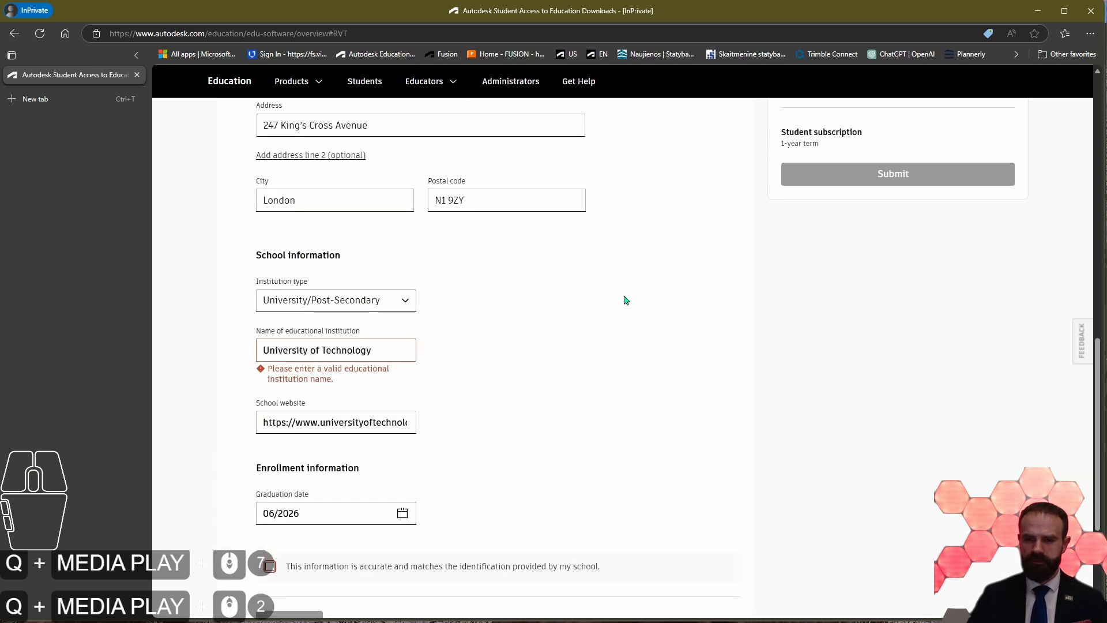
scroll(422, 363, "down", 4)
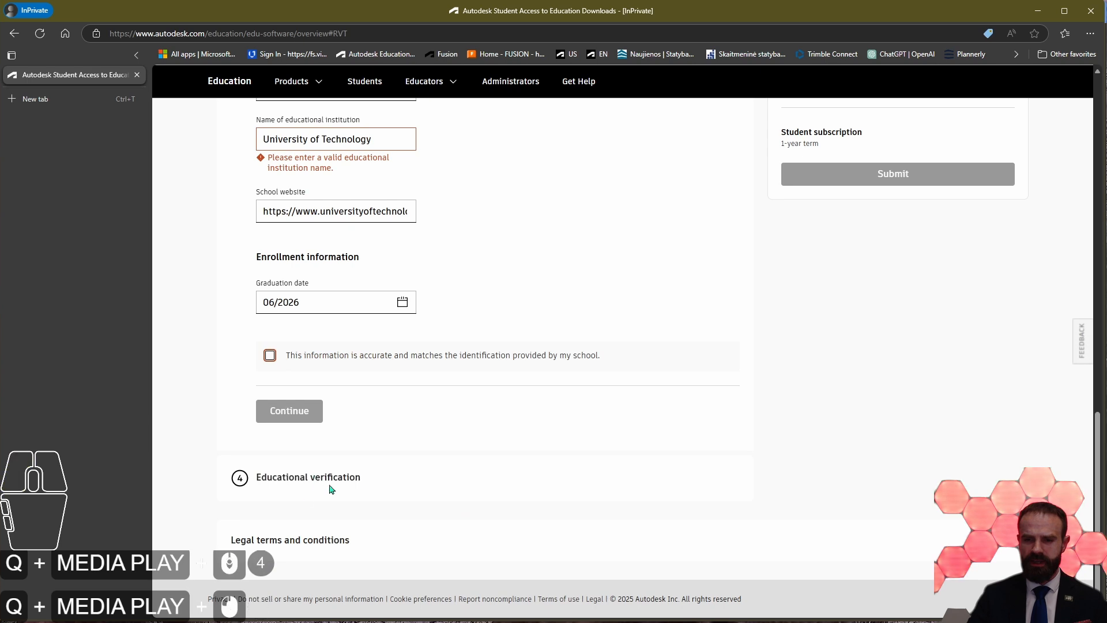
mouse_move(263, 480)
left_mouse_down()
mouse_move(409, 484)
mouse_move(254, 483)
mouse_move(263, 486)
left_mouse_up()
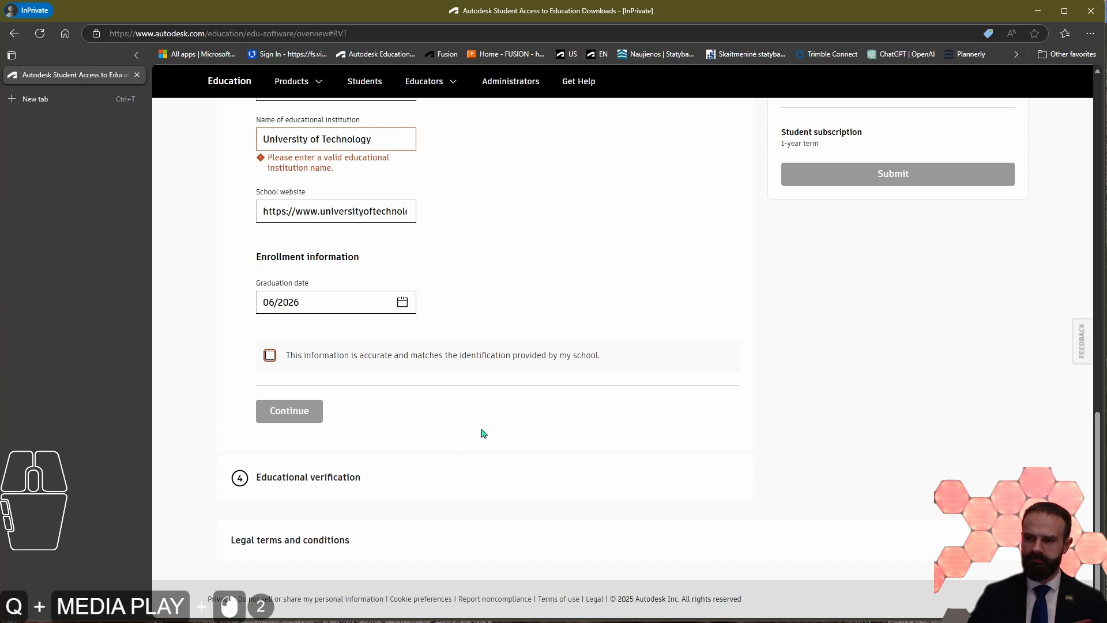
left_click(420, 538)
scroll(230, 469, "down", 2)
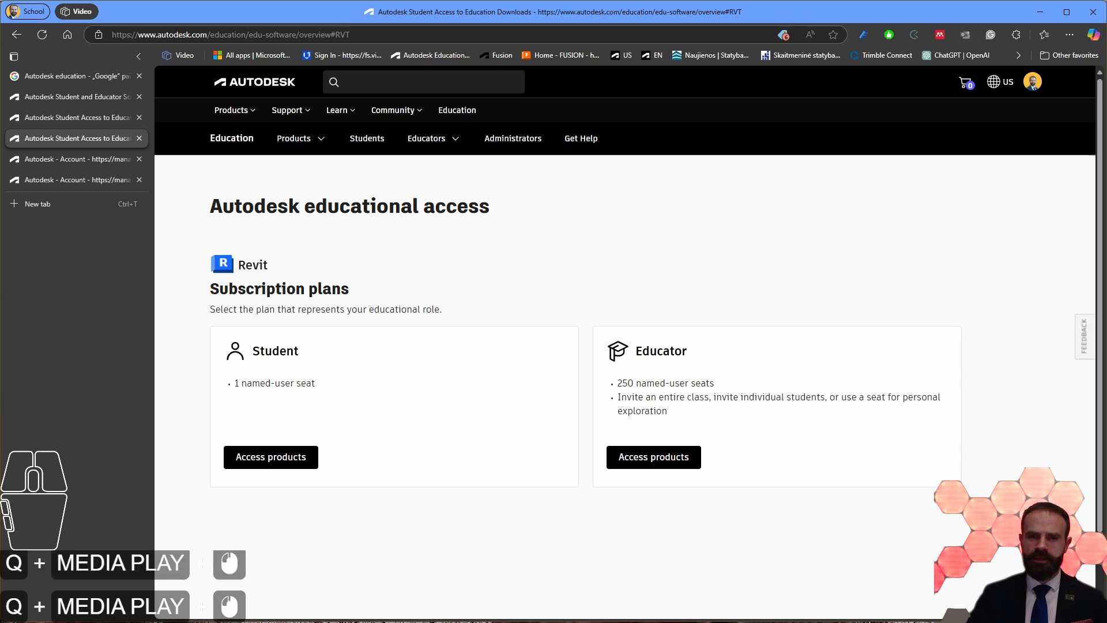
Step: From the Revit educational access page, access the Student plan's products and show the Products and Services list
left_click(79, 309)
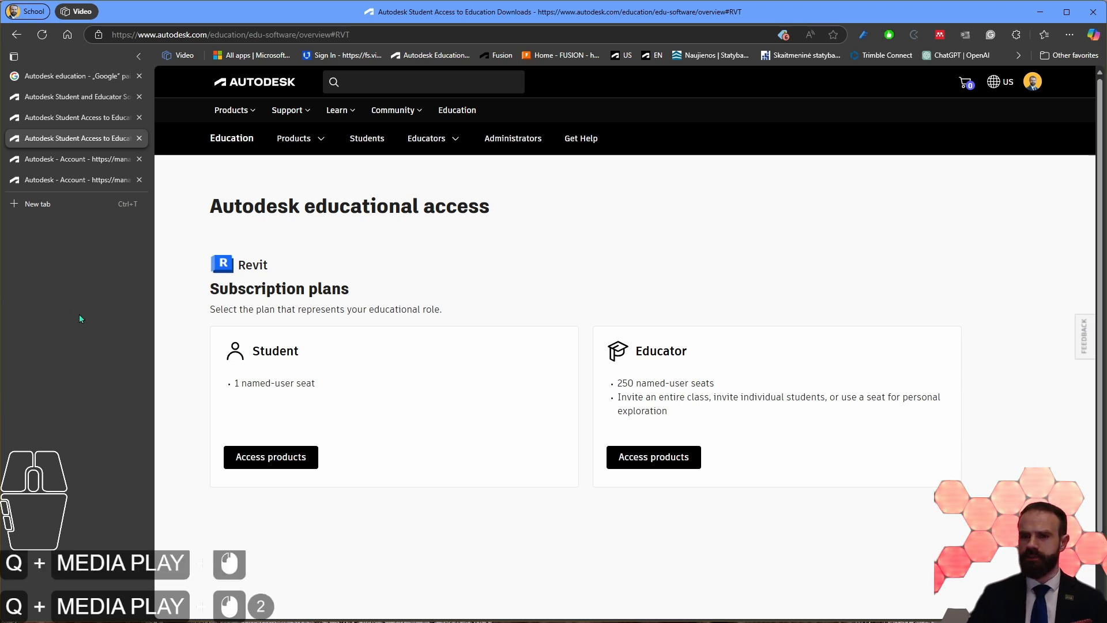
left_click(81, 160)
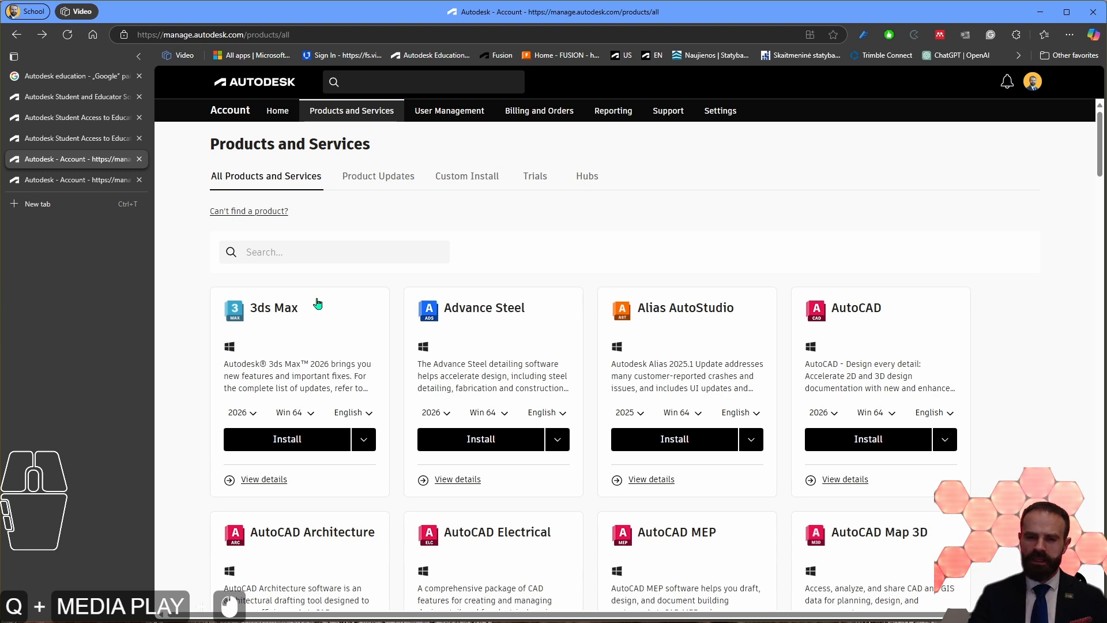
left_click(78, 139)
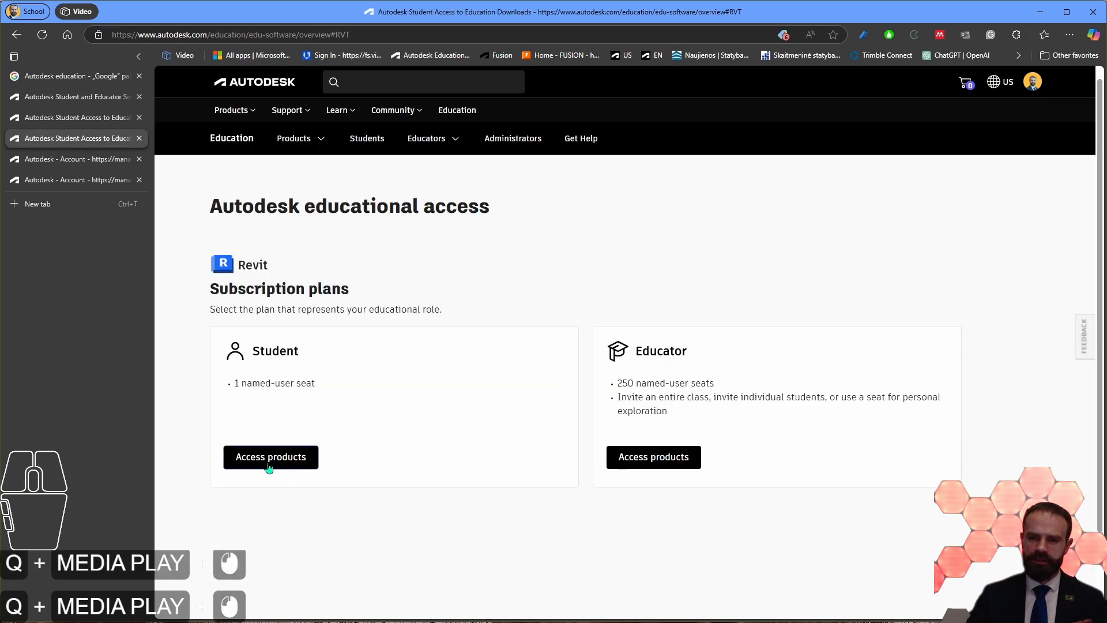
left_click(309, 469)
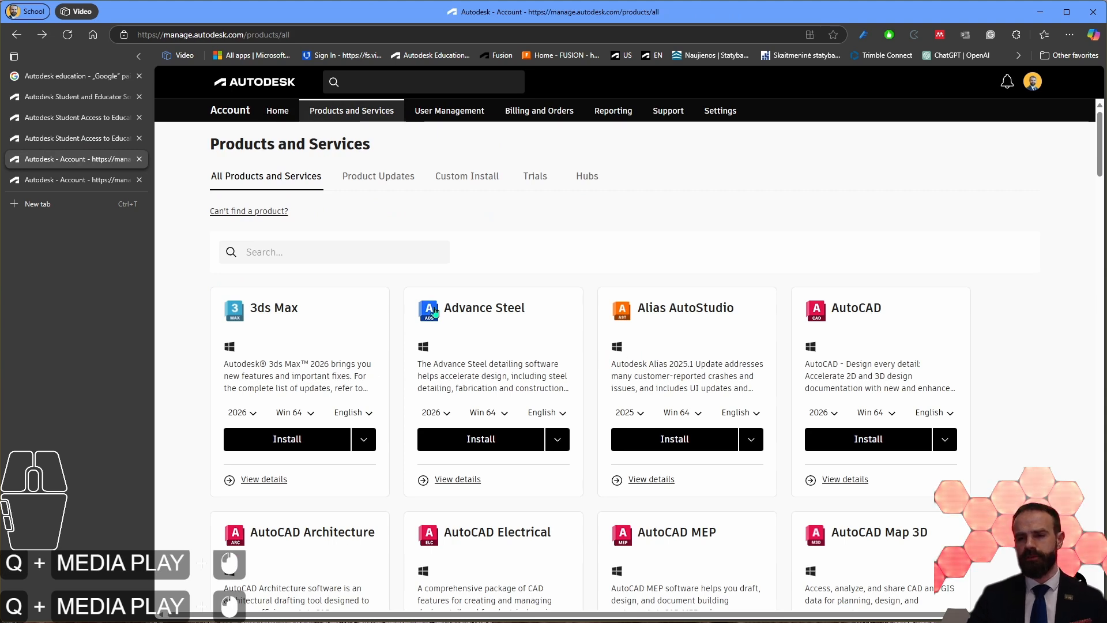
Step: Search the Products and Services list for Revit
scroll(519, 358, "down", 4)
scroll(534, 369, "up", 5)
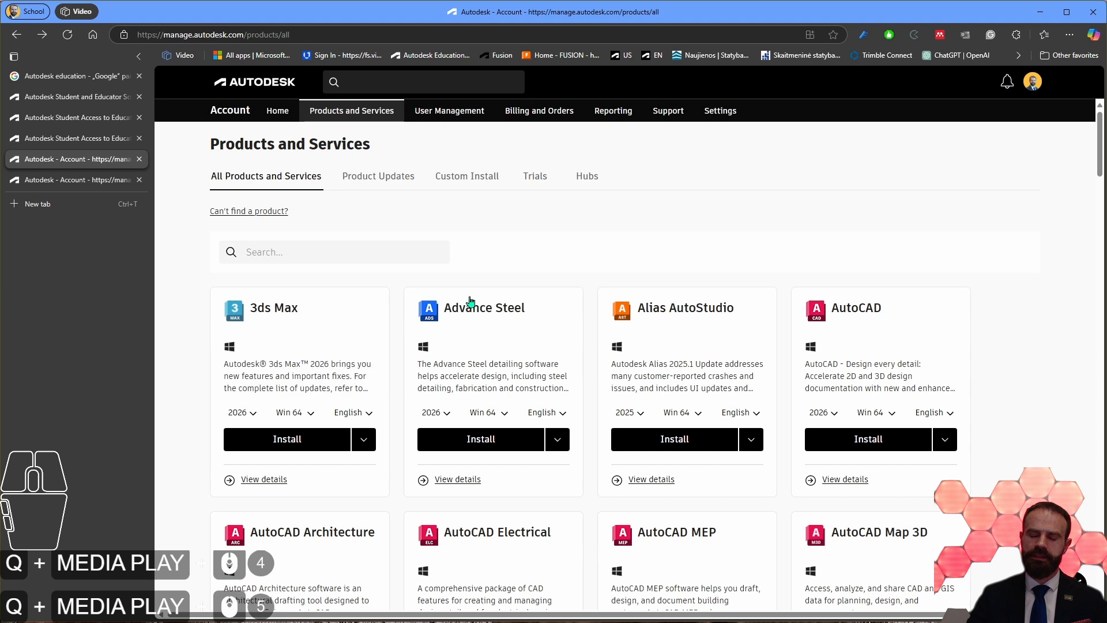
left_click(338, 250)
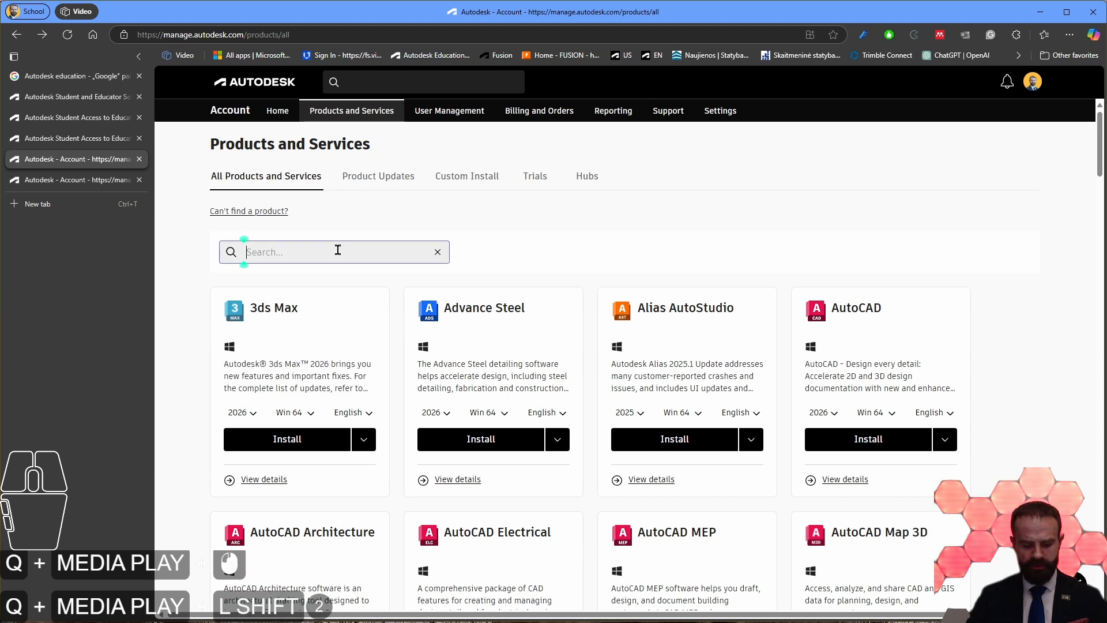
type("Revit")
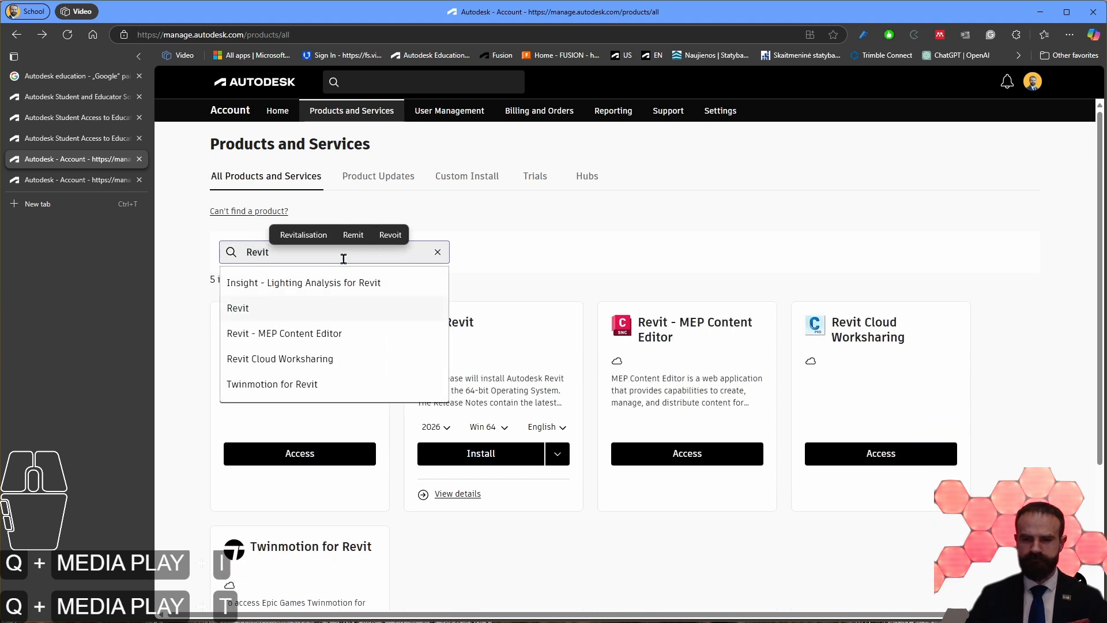
left_click(296, 311)
Step: Select version 2026, the Win 64 platform and the English language for the Revit installation
left_click(445, 427)
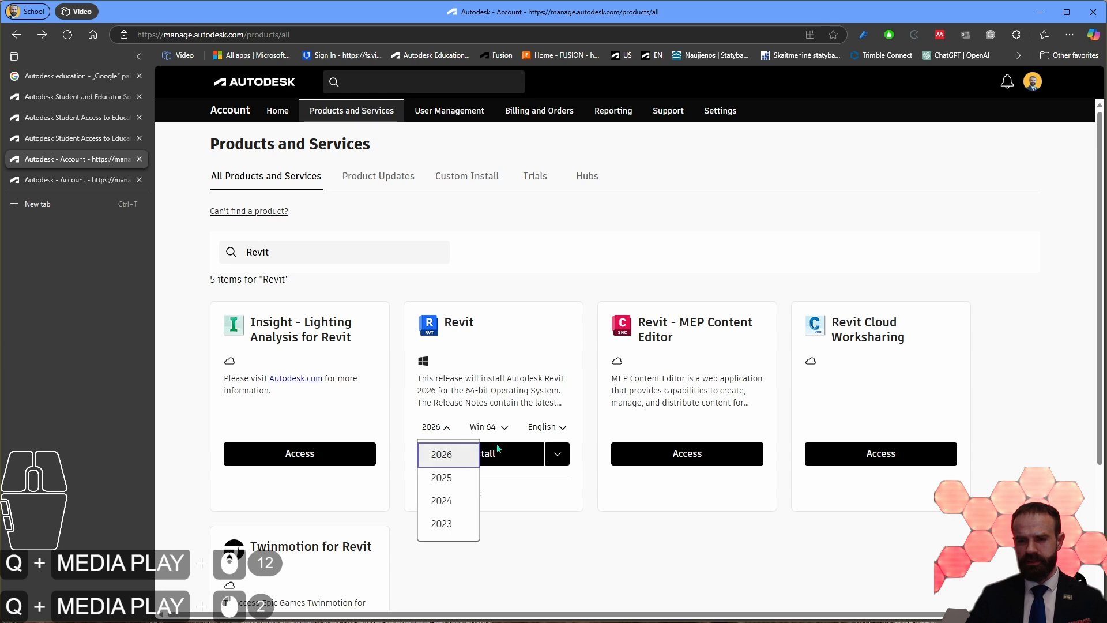
left_click(449, 456)
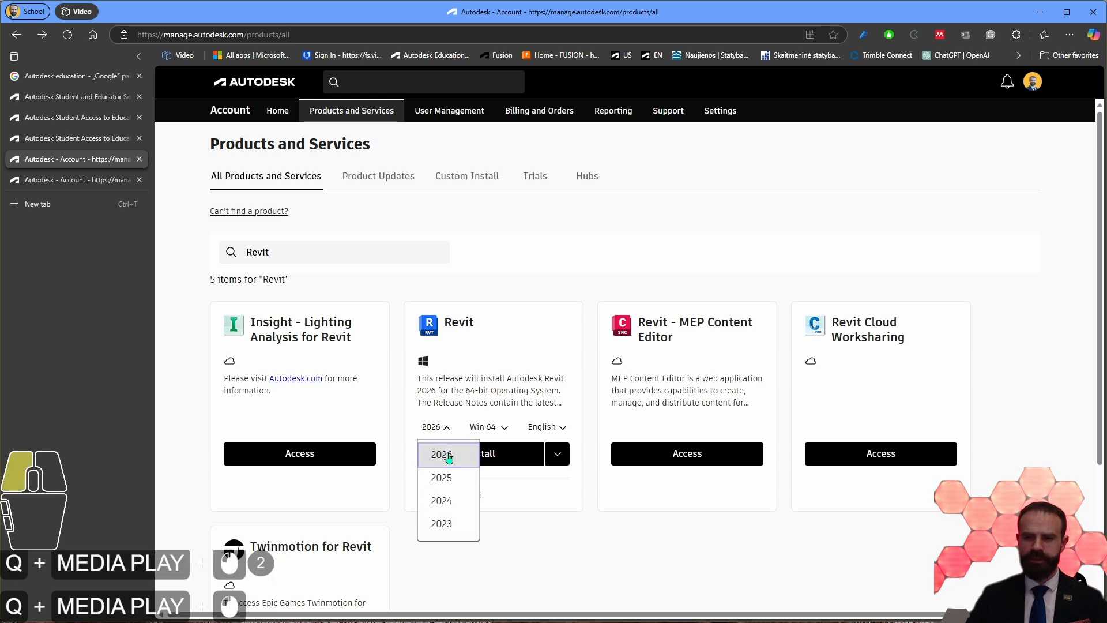
left_click(505, 428)
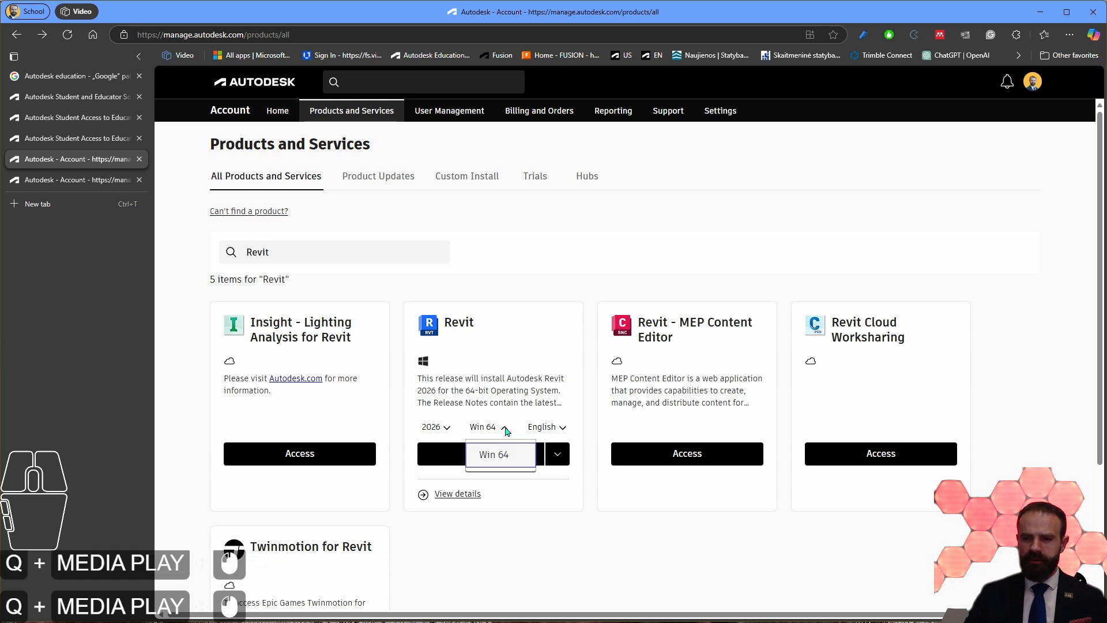
left_click(502, 458)
left_click(544, 427)
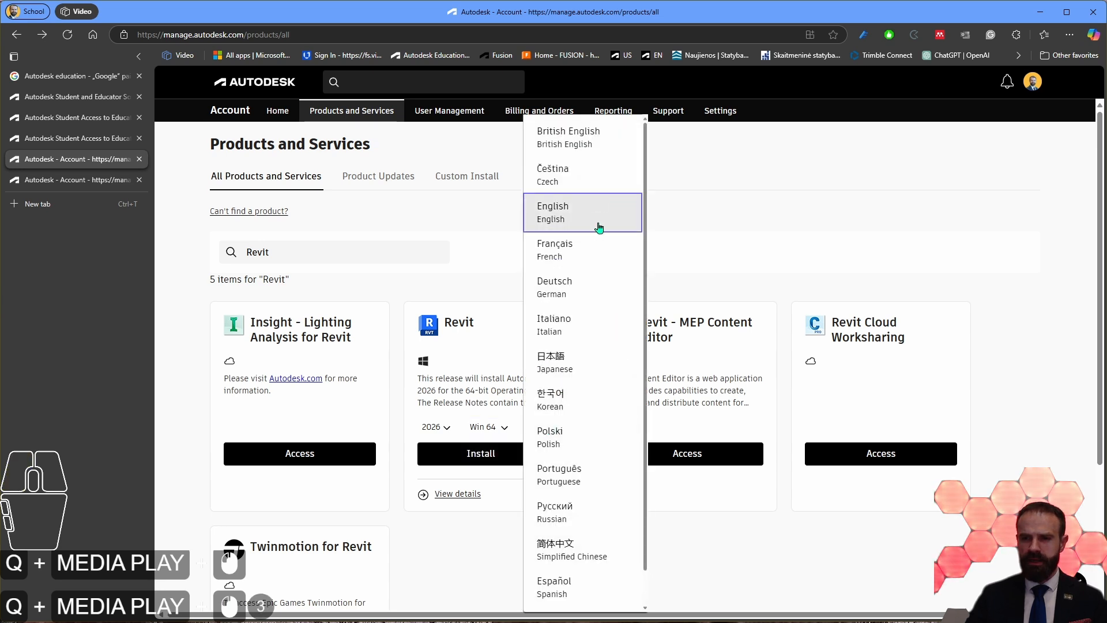
scroll(594, 370, "down", 2)
scroll(586, 260, "up", 2)
left_click(582, 213)
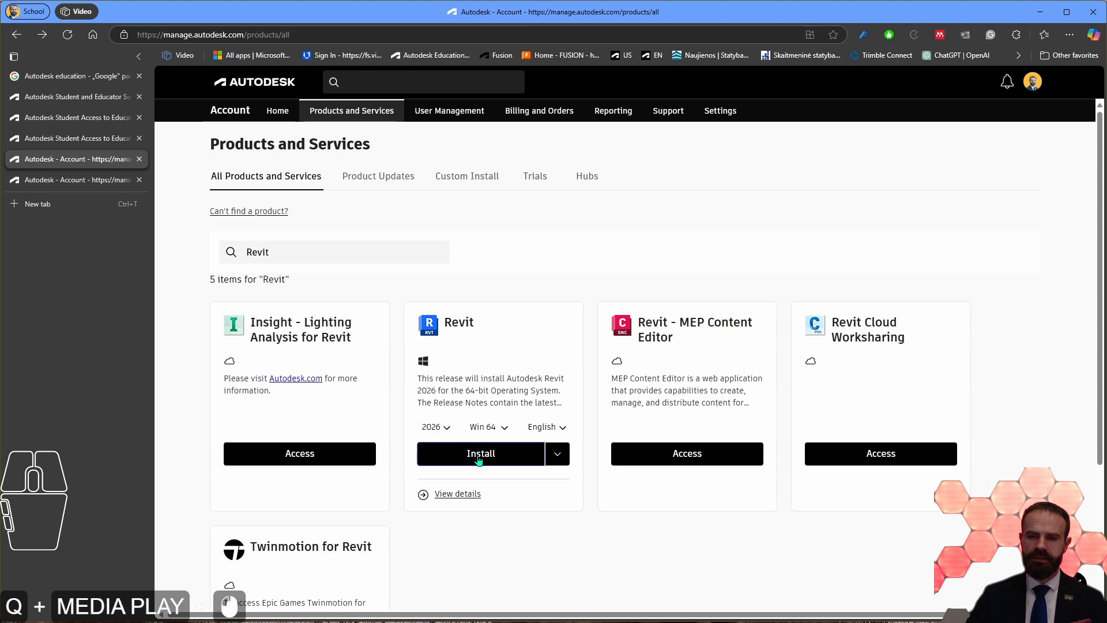
Step: Check Revit's alternative installation options and open its details page to view the available downloads
left_click(557, 454)
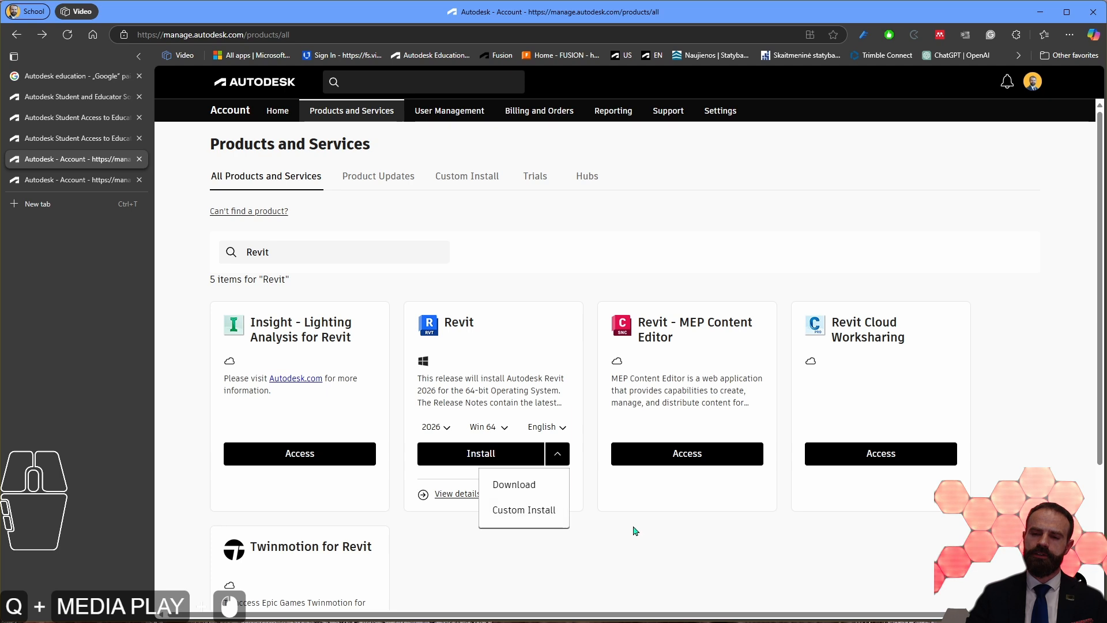
left_click(608, 542)
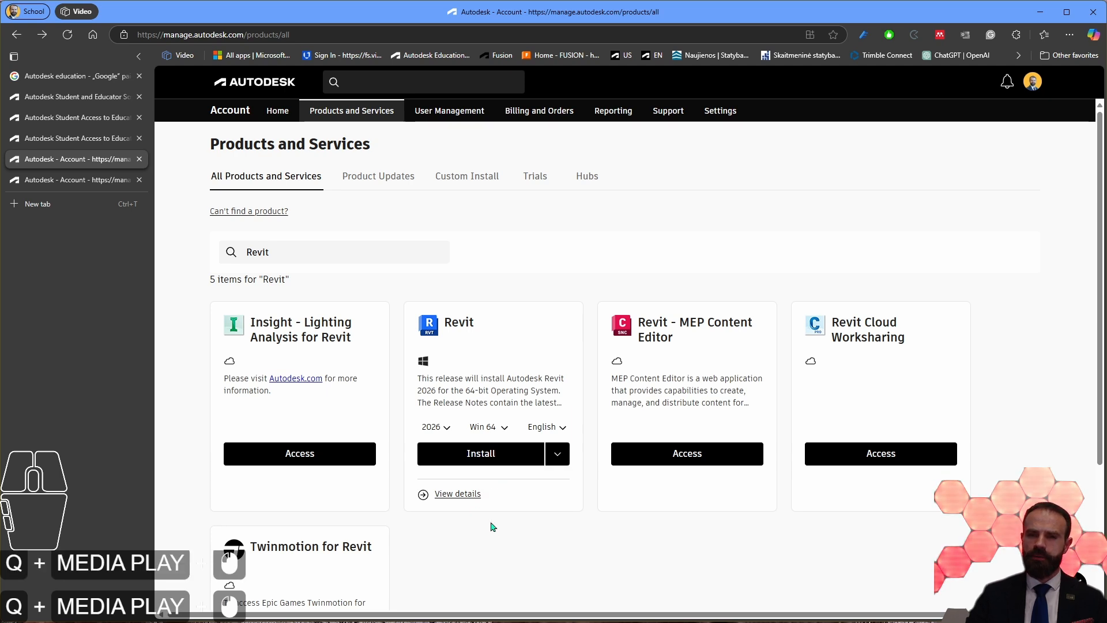
left_click(467, 499)
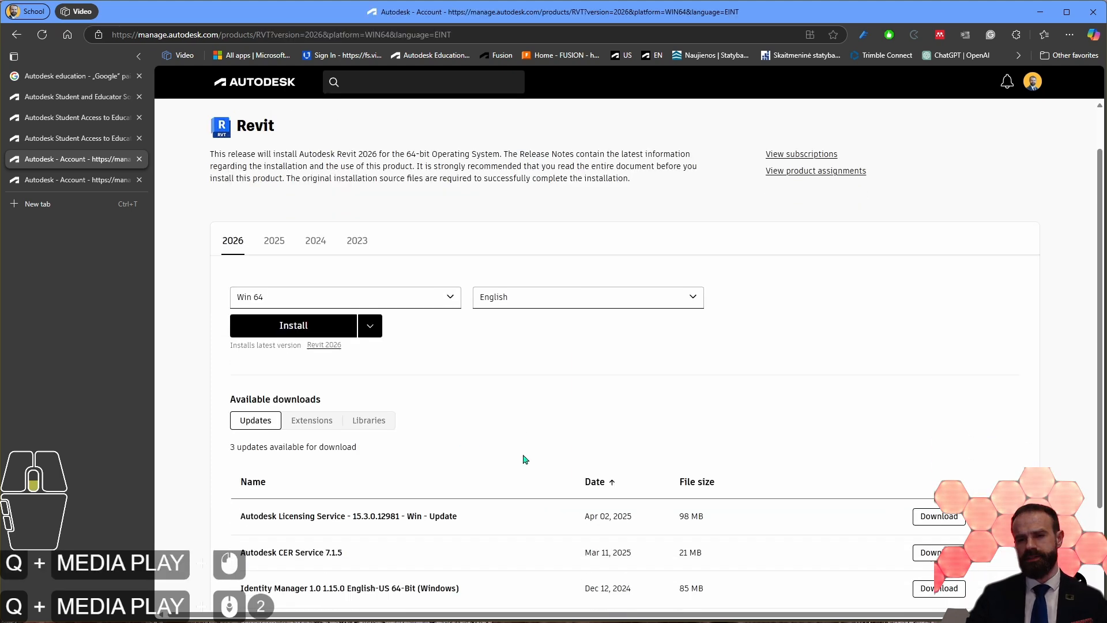
scroll(473, 400, "down", 2)
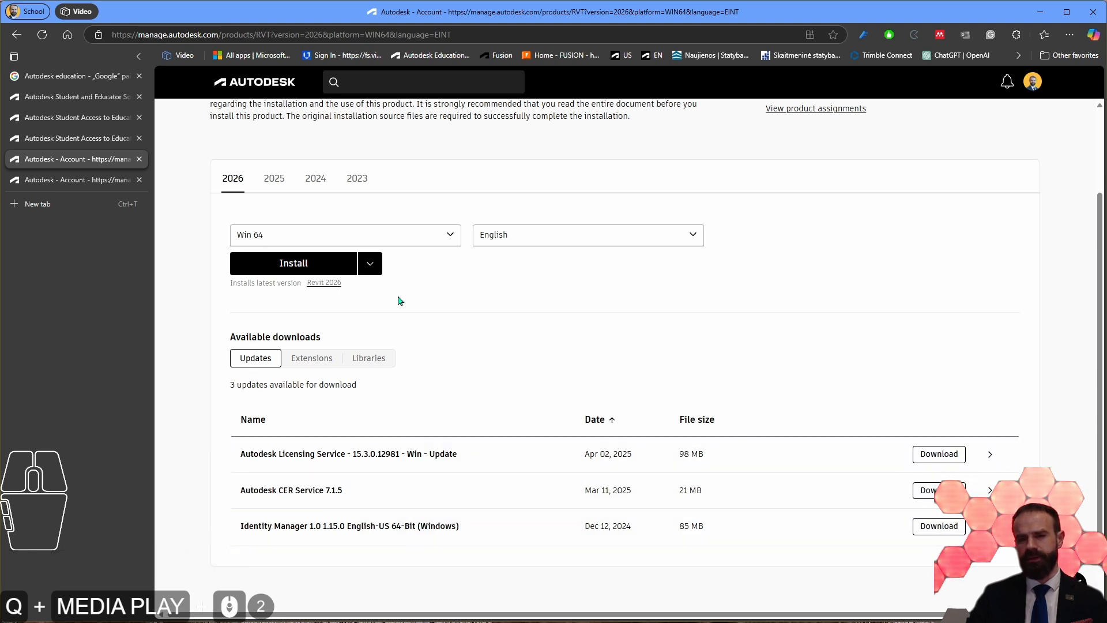
Step: Review the list of extensions available for download for Revit 2026
left_click(338, 358)
scroll(323, 387, "down", 8)
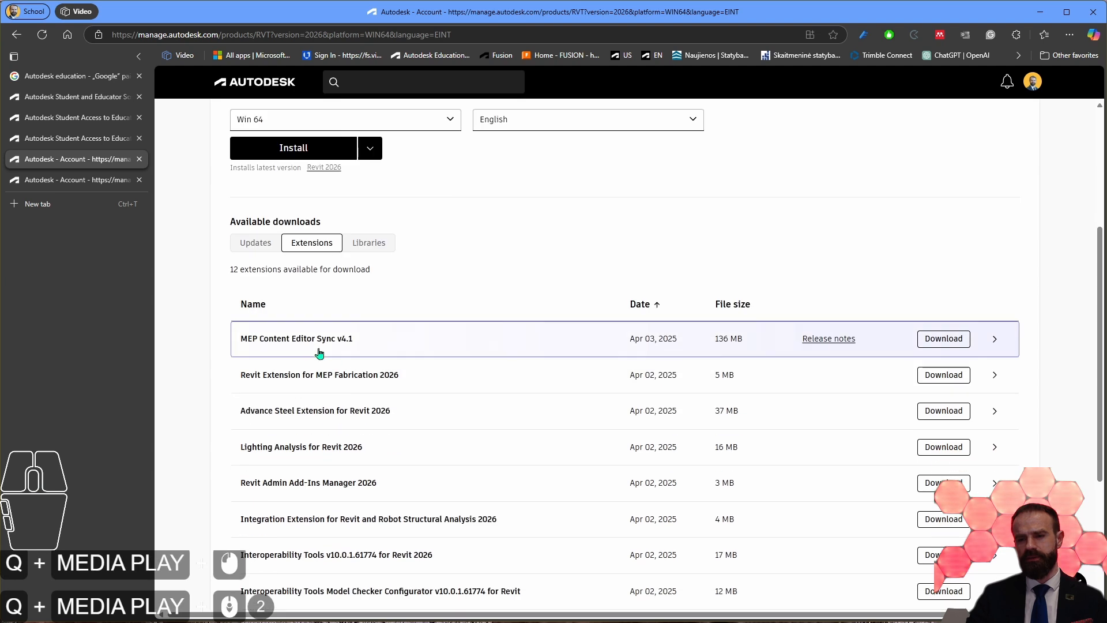
scroll(385, 473, "up", 1)
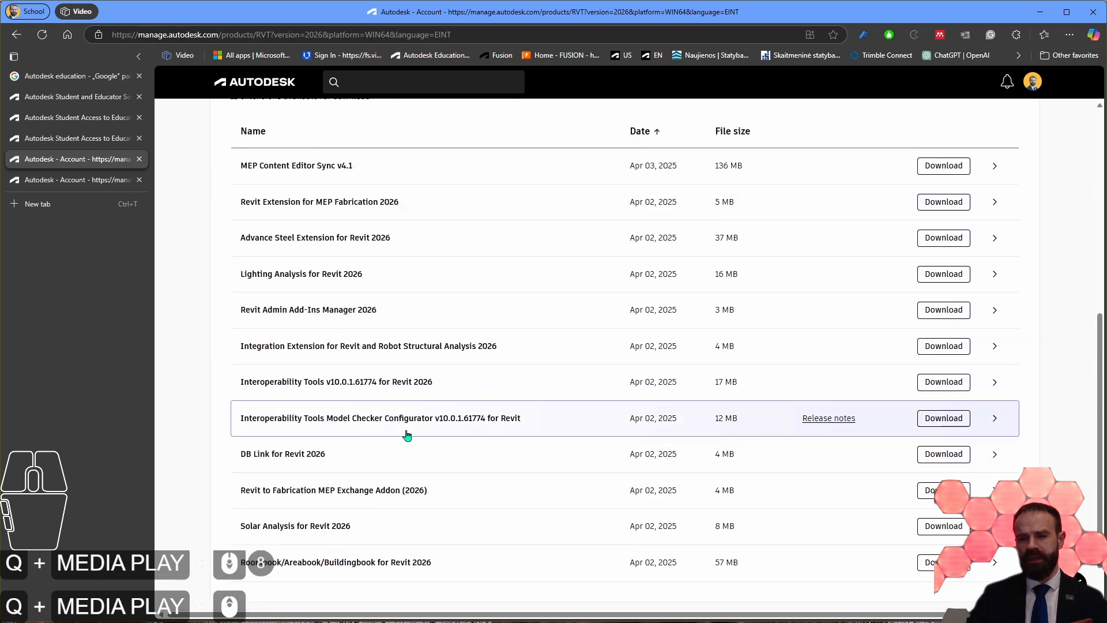
scroll(408, 435, "up", 5)
Step: Examine the content libraries available for Revit 2026, including the country-specific and generic international packages
left_click(372, 360)
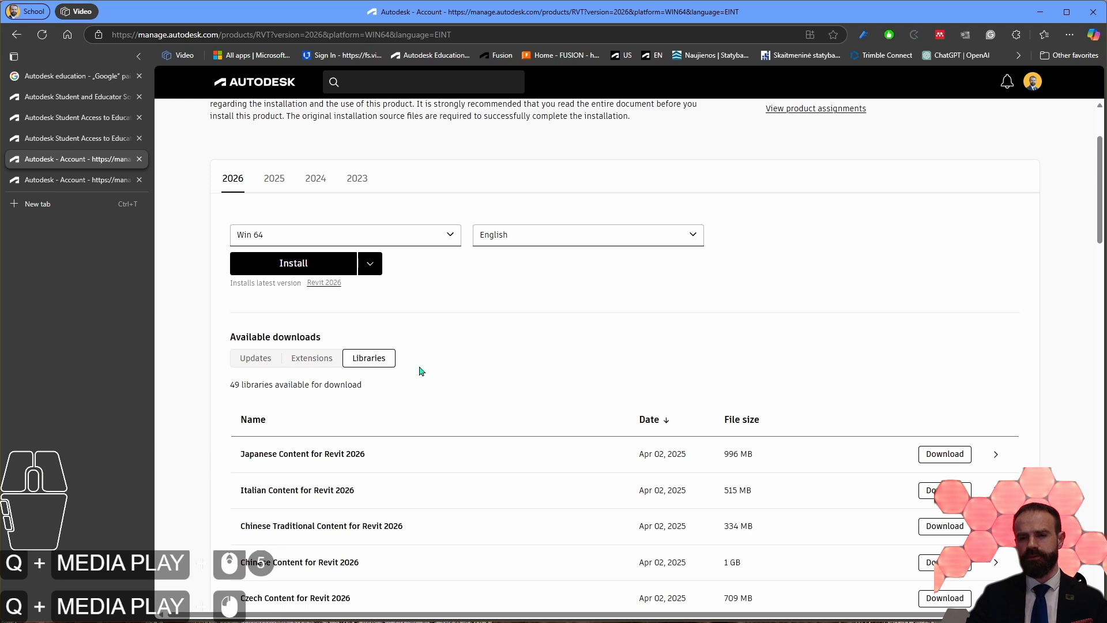
scroll(418, 370, "down", 1)
scroll(348, 314, "down", 3)
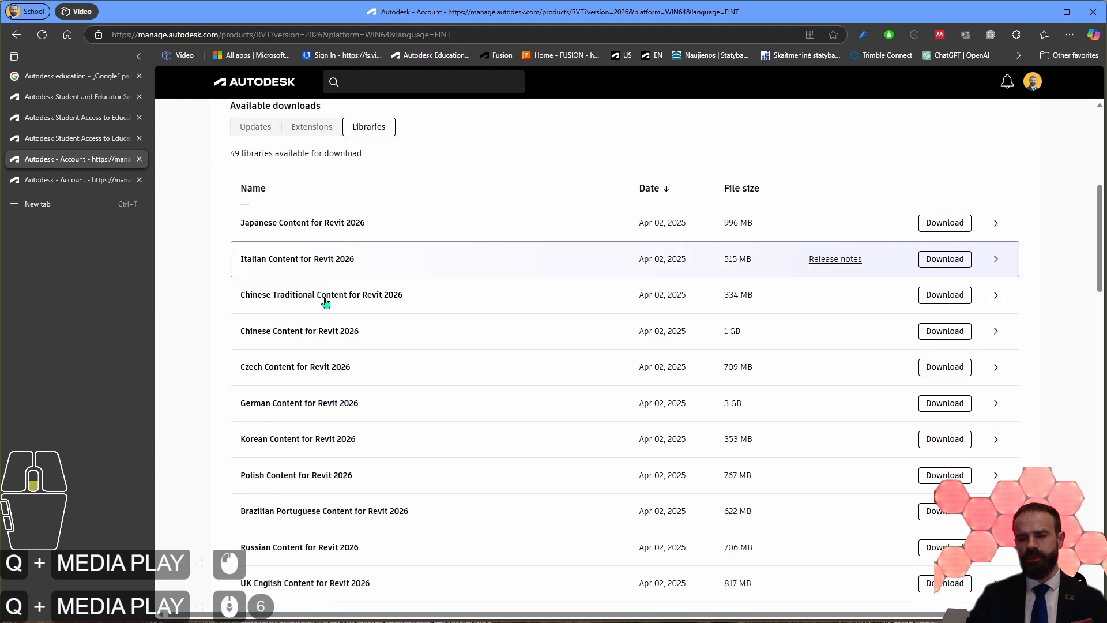
scroll(326, 291, "down", 8)
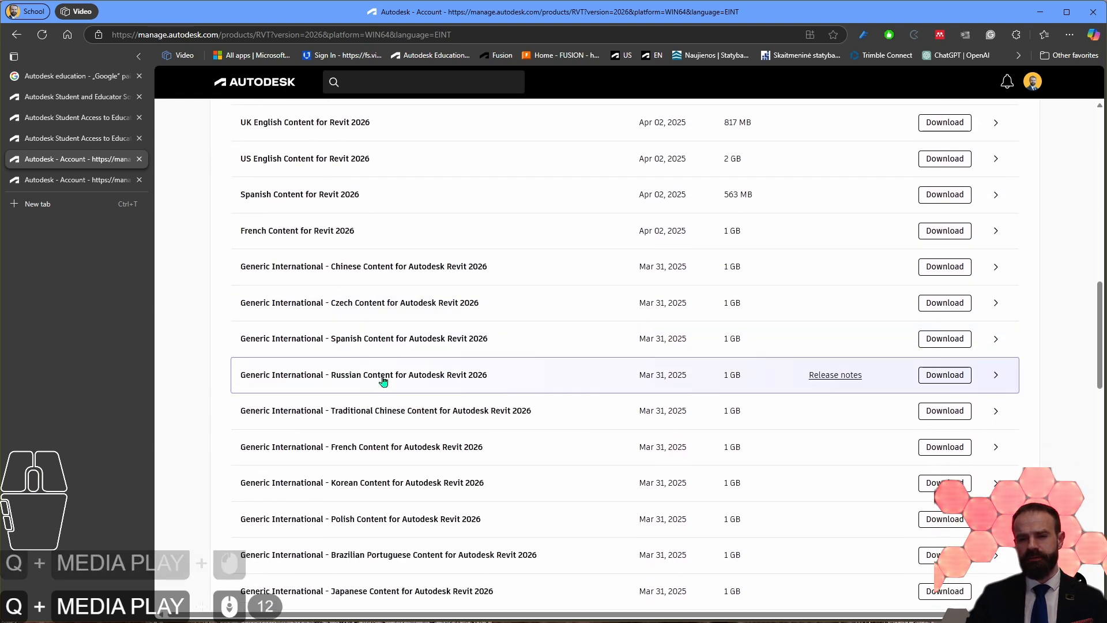
scroll(360, 393, "down", 3)
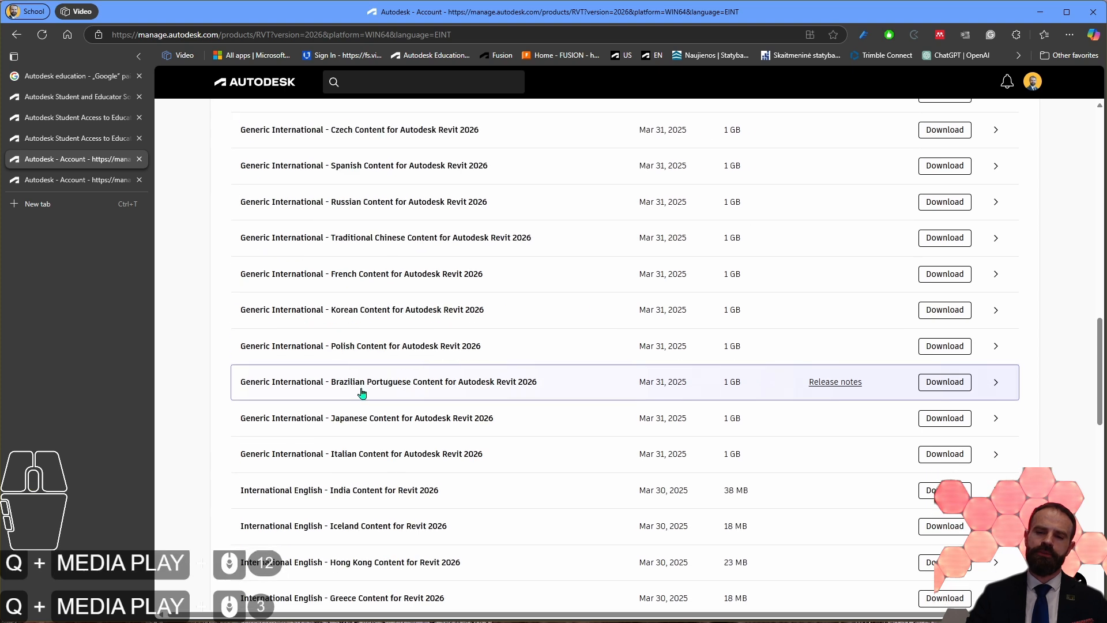
scroll(360, 392, "down", 6)
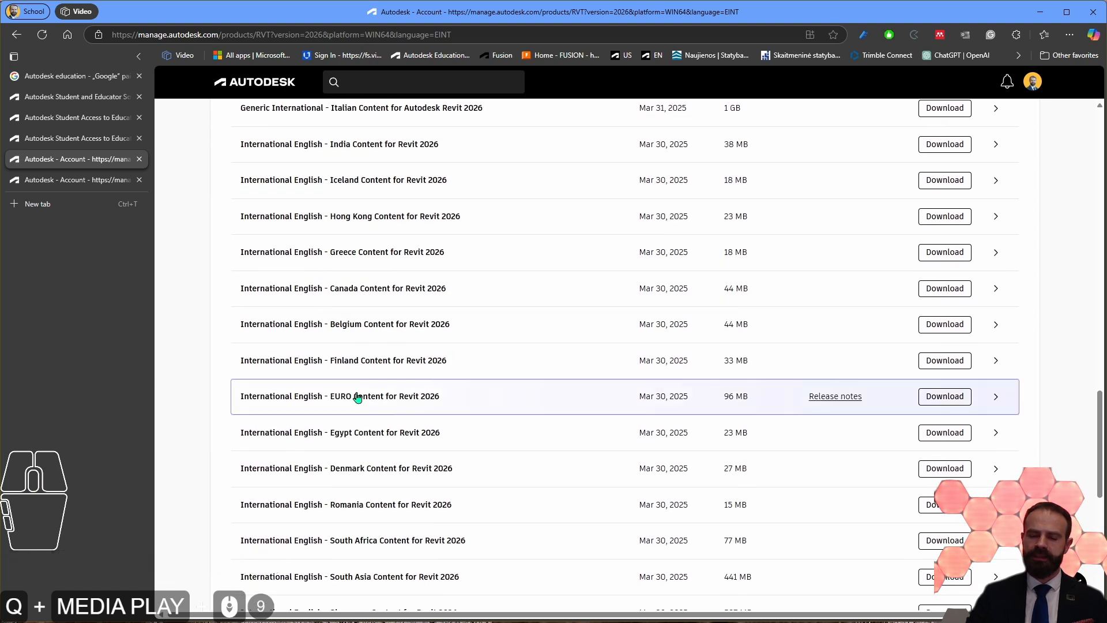
scroll(357, 397, "down", 4)
scroll(420, 340, "up", 10)
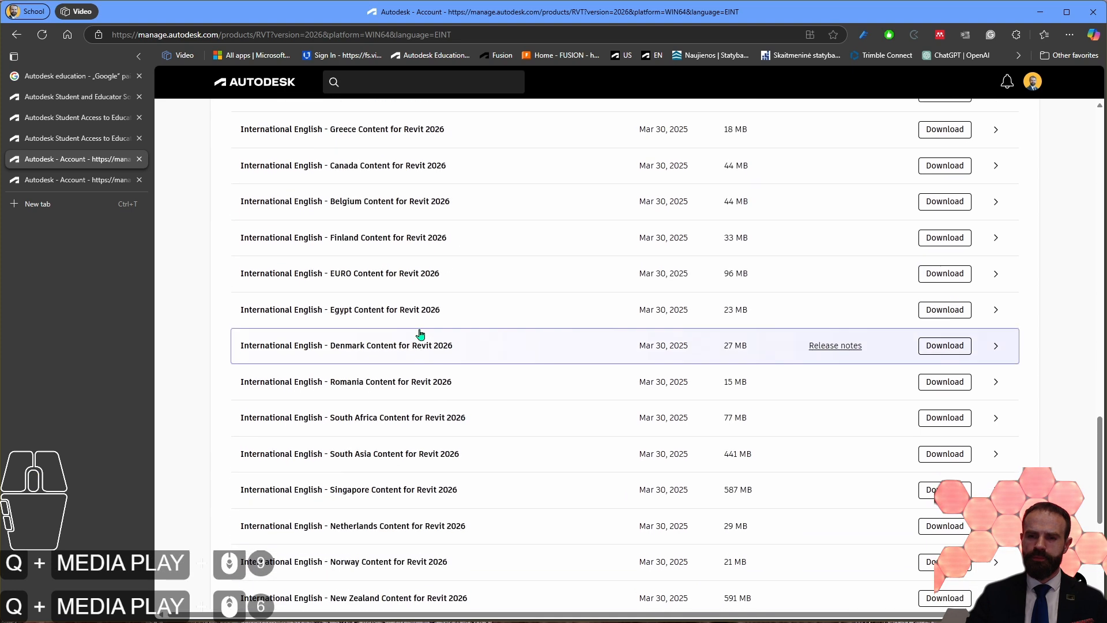
scroll(415, 358, "up", 16)
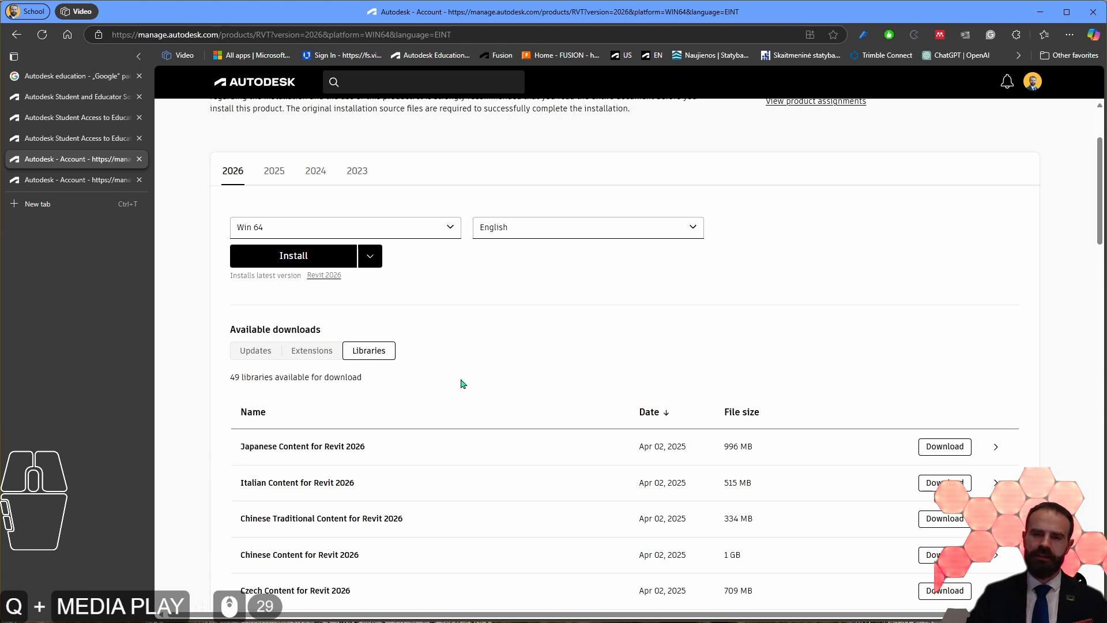
Step: Switch the available downloads back to Updates and return to the Products and Services list
left_click(253, 349)
scroll(316, 358, "up", 5)
left_click(17, 35)
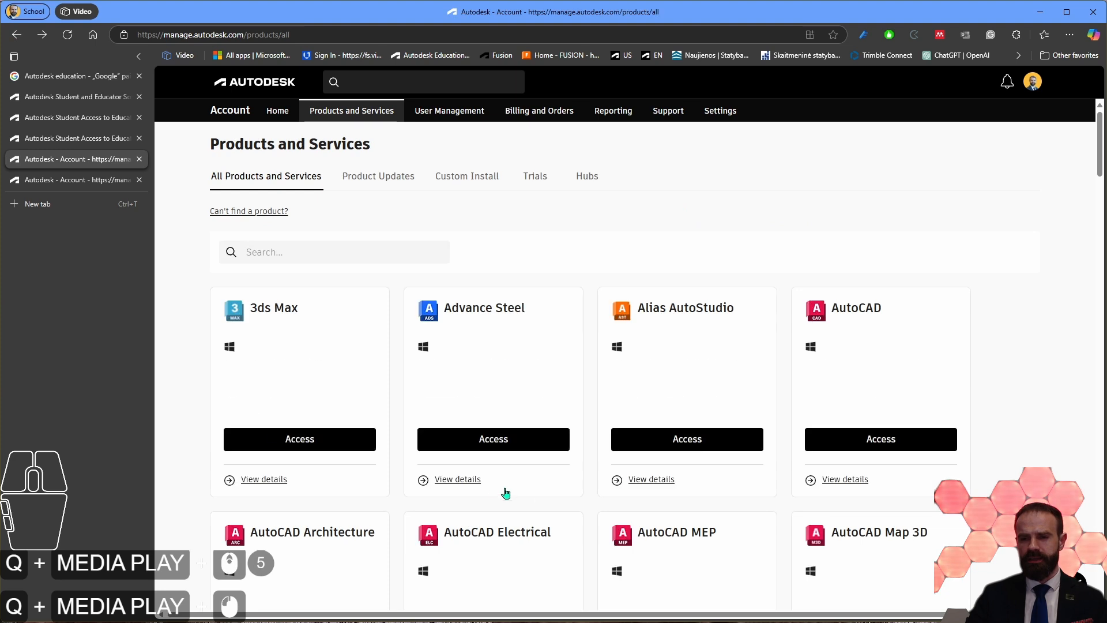
Step: Search the Products and Services list for Revit and start a custom install of it
left_click(347, 248)
type("revit")
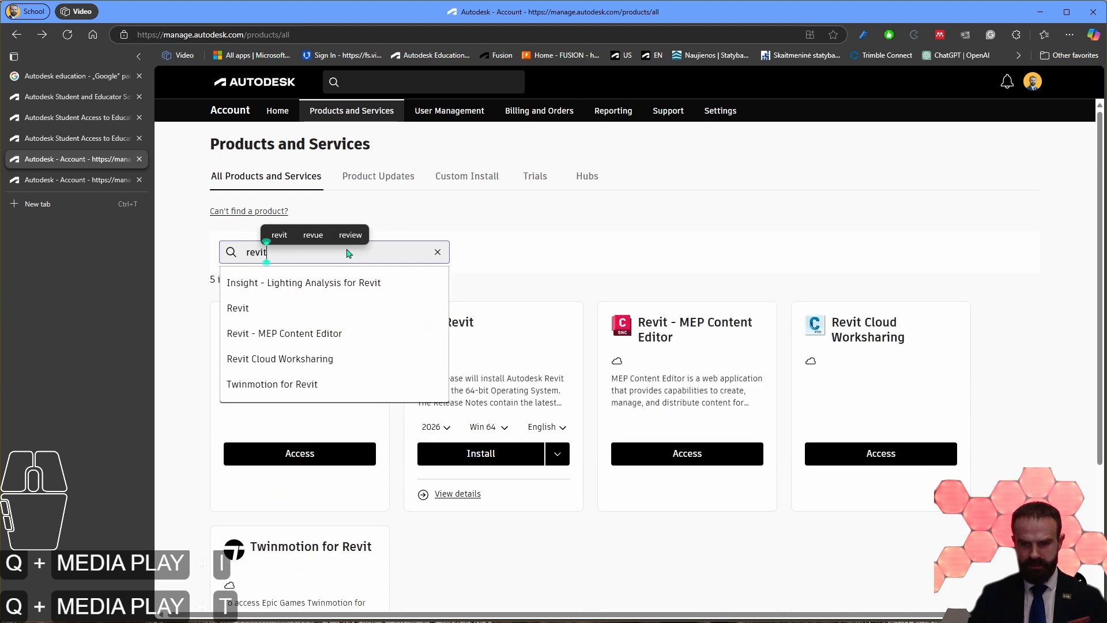
key("Return")
left_click(271, 307)
left_click(557, 453)
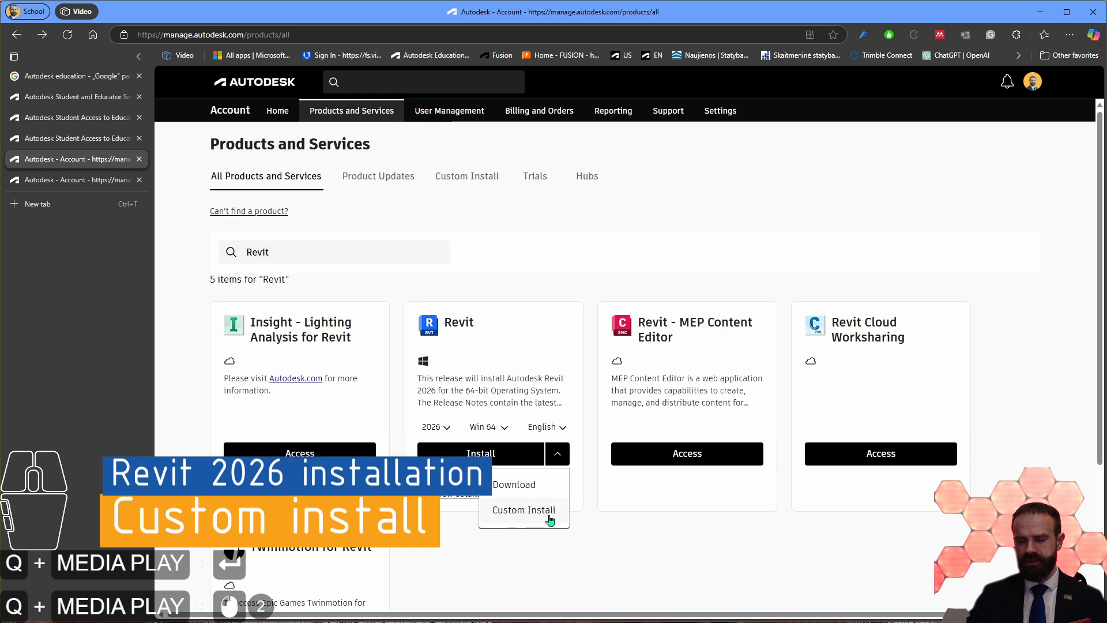
left_click(548, 515)
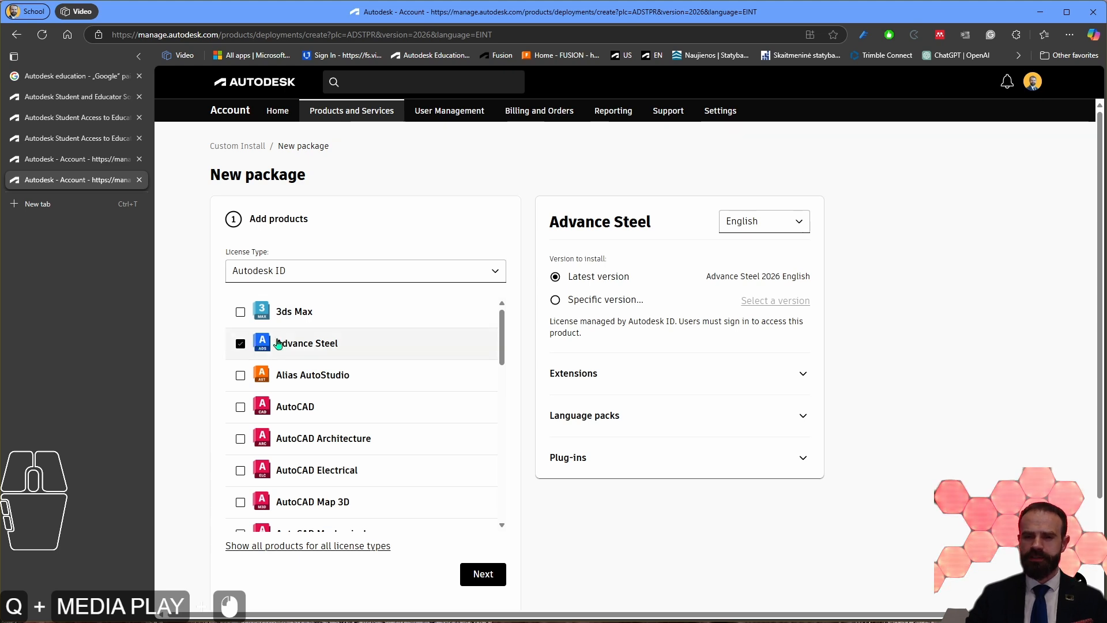
Step: In the new package, deselect Advance Steel and select Revit as the product to install
left_click(241, 345)
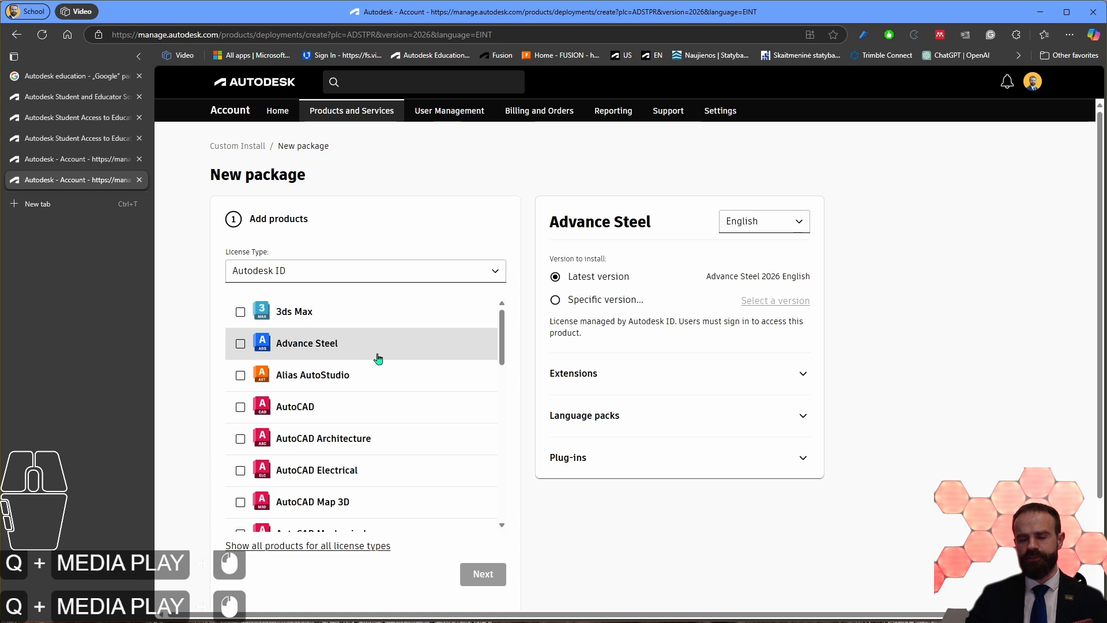
scroll(377, 360, "down", 5)
scroll(381, 362, "down", 5)
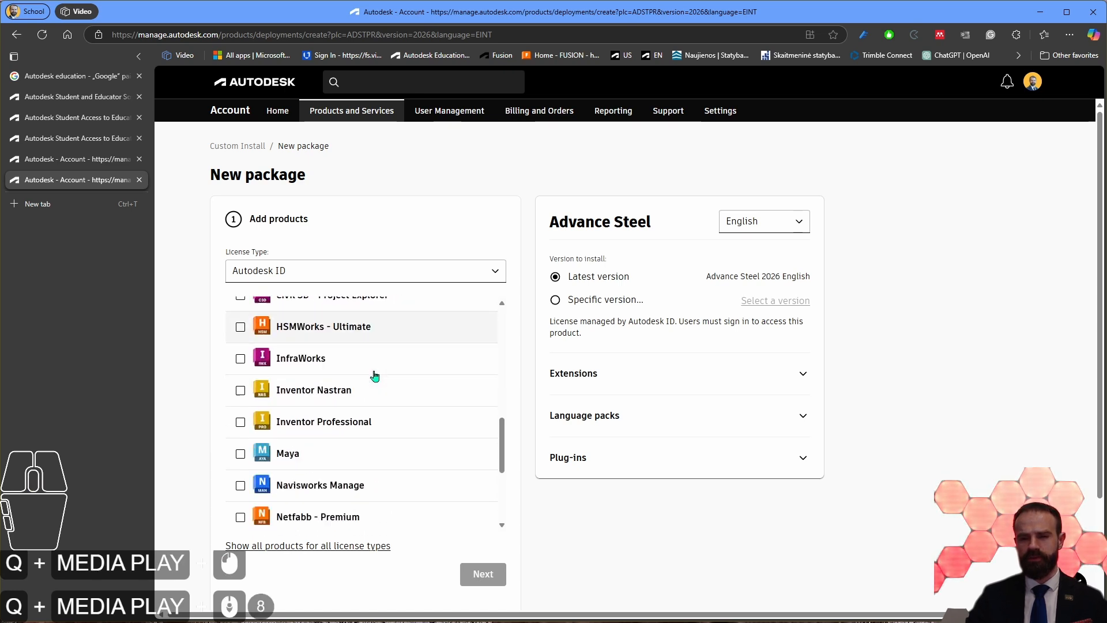
scroll(375, 379, "down", 2)
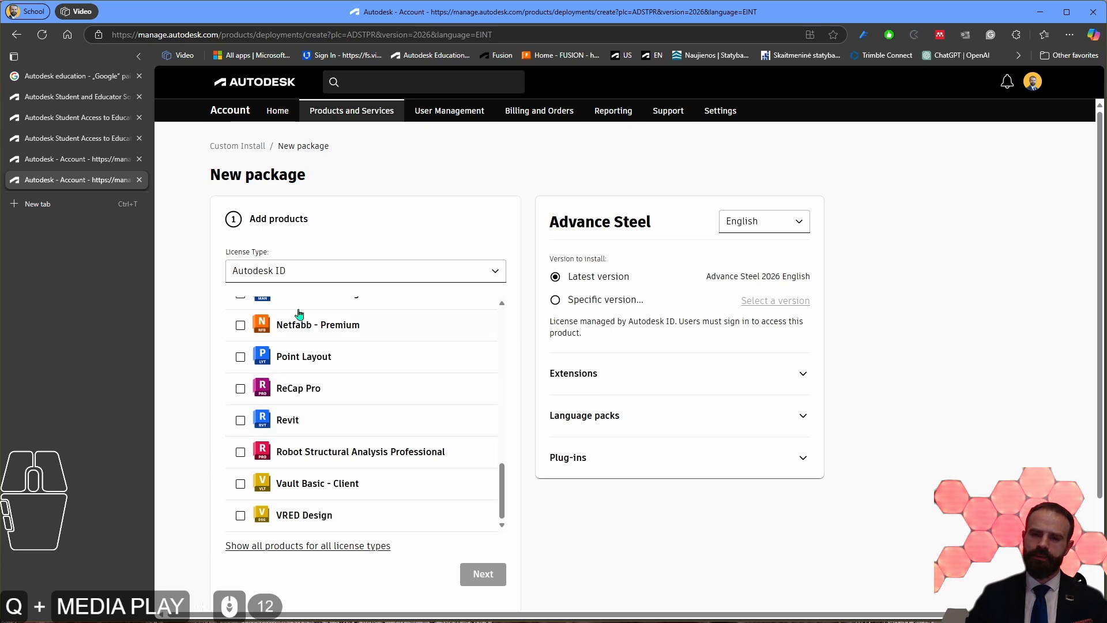
left_click(241, 421)
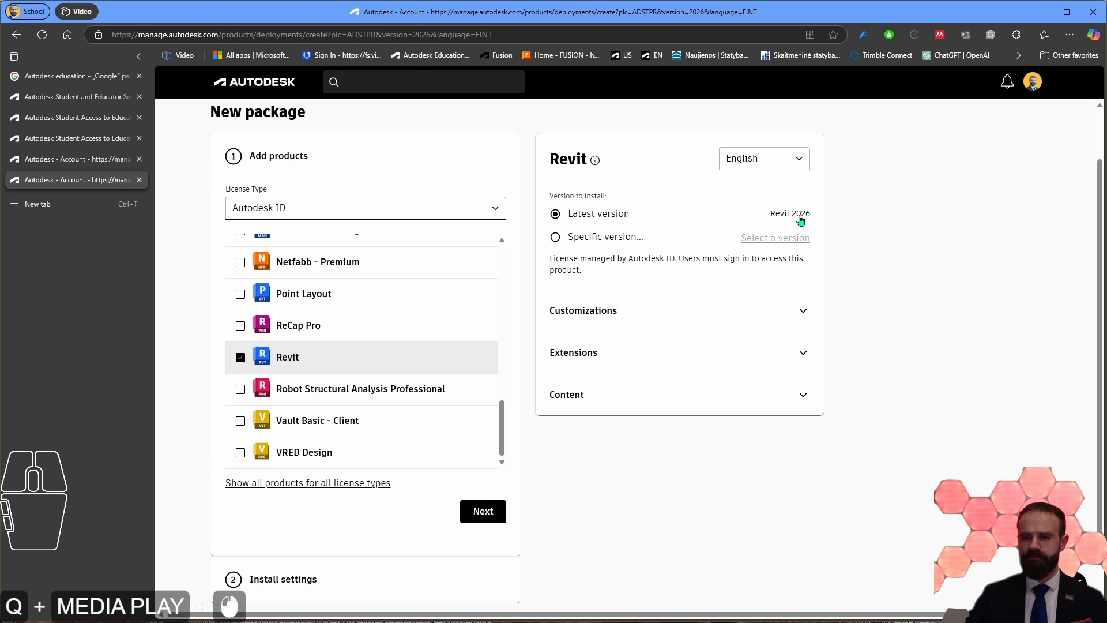
Step: Check the specific versions offered for Revit 2026, 2025, 2024 and 2023, keeping Latest version selected
left_click(591, 241)
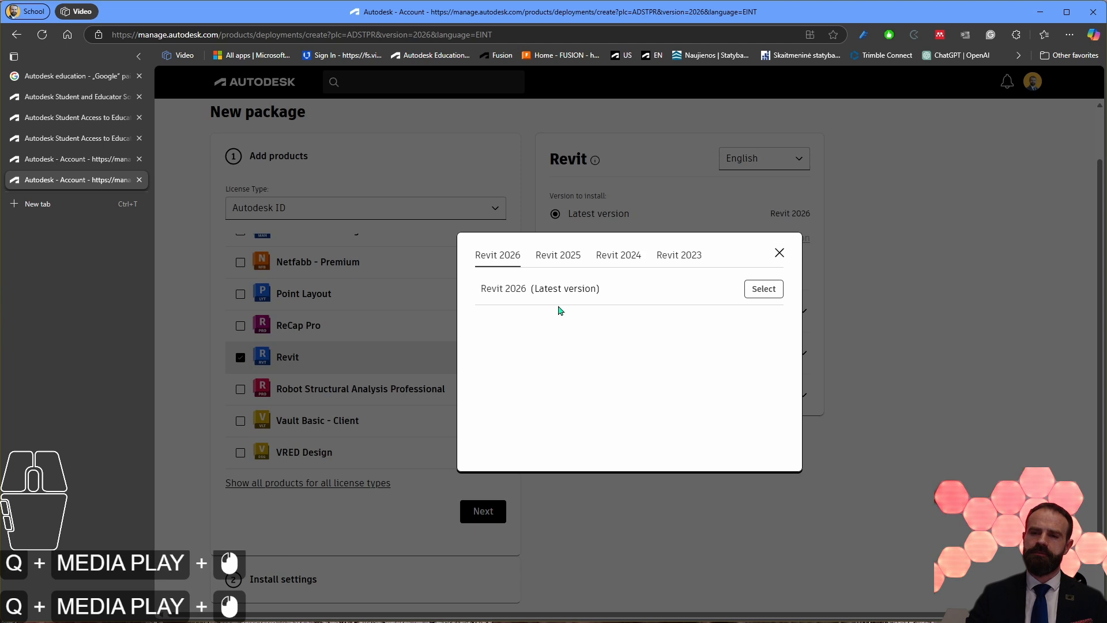
left_click(557, 258)
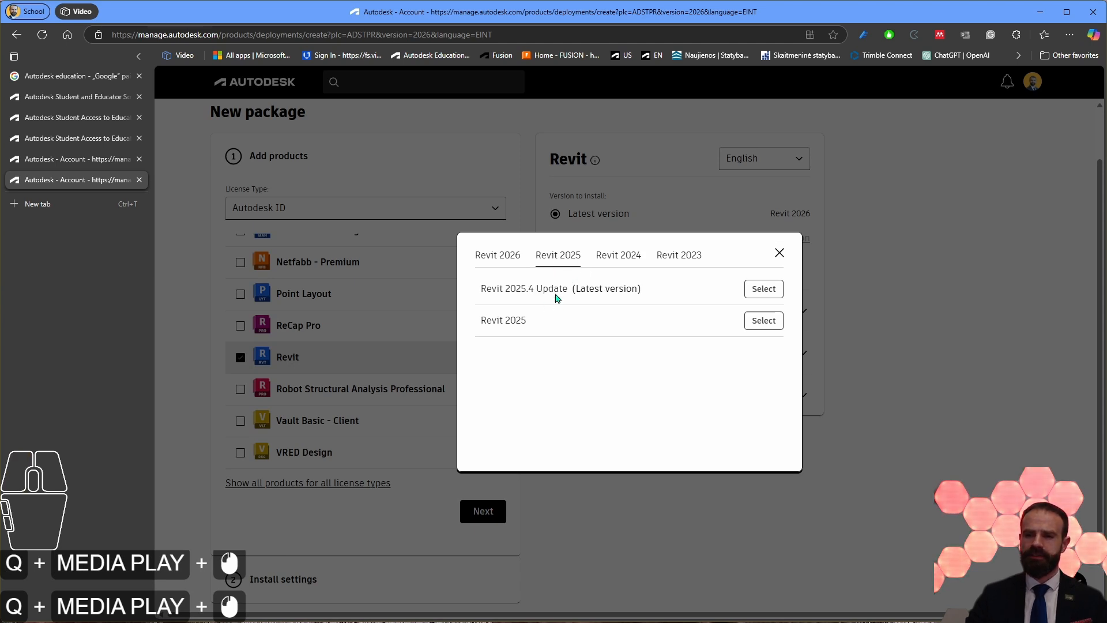
left_click(634, 258)
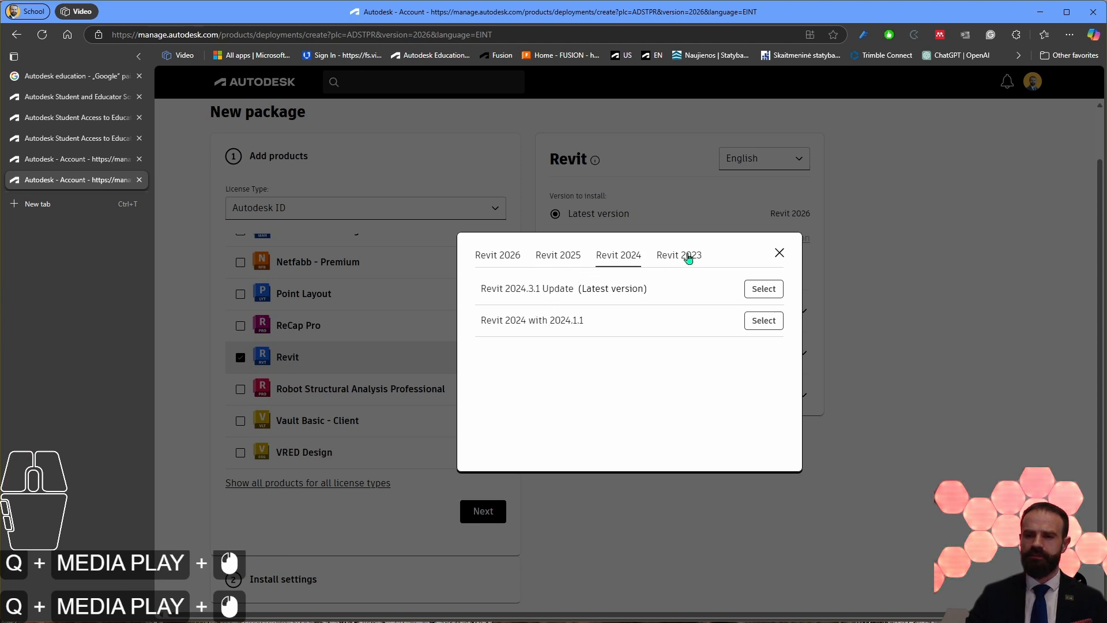
left_click(685, 256)
left_click(496, 261)
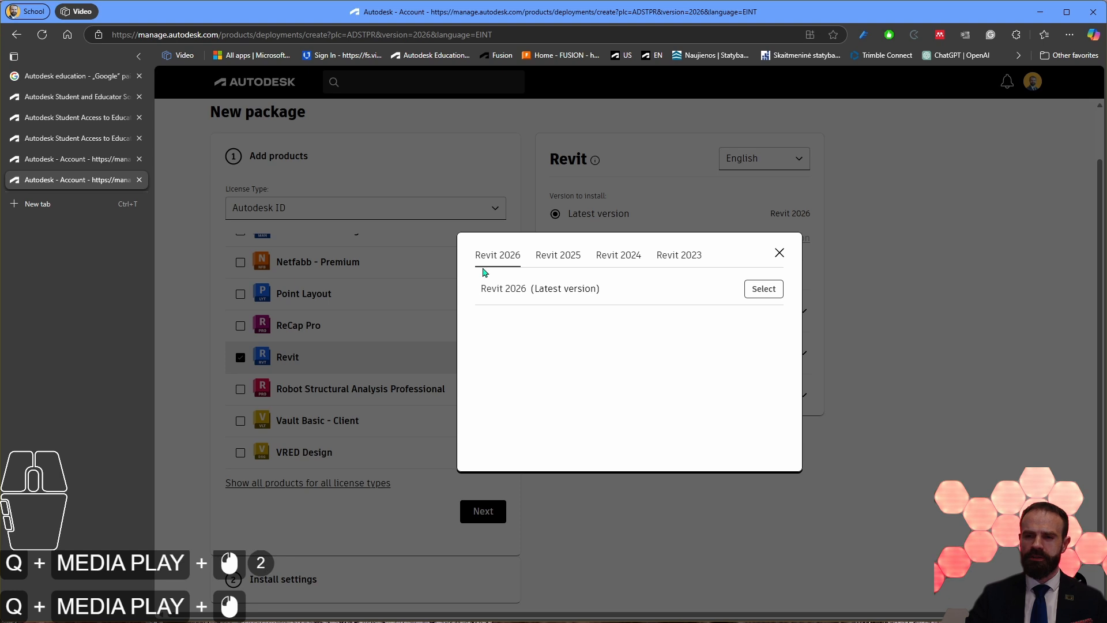
left_click(780, 253)
left_click(600, 217)
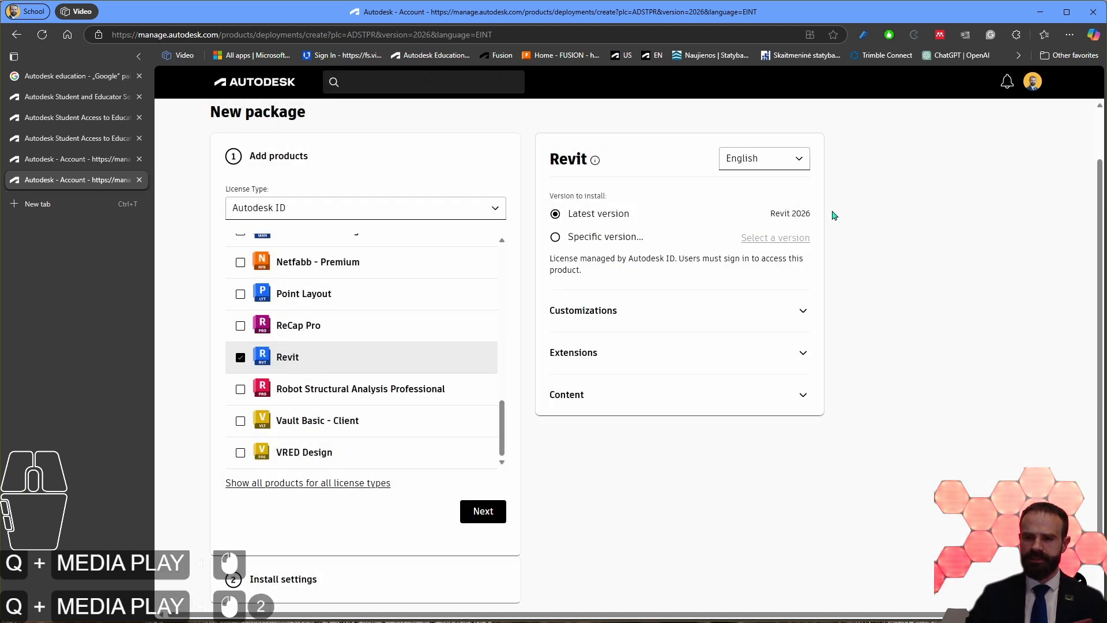
Step: Check the language choices for the Revit package and keep English
scroll(824, 222, "up", 1)
left_click(773, 222)
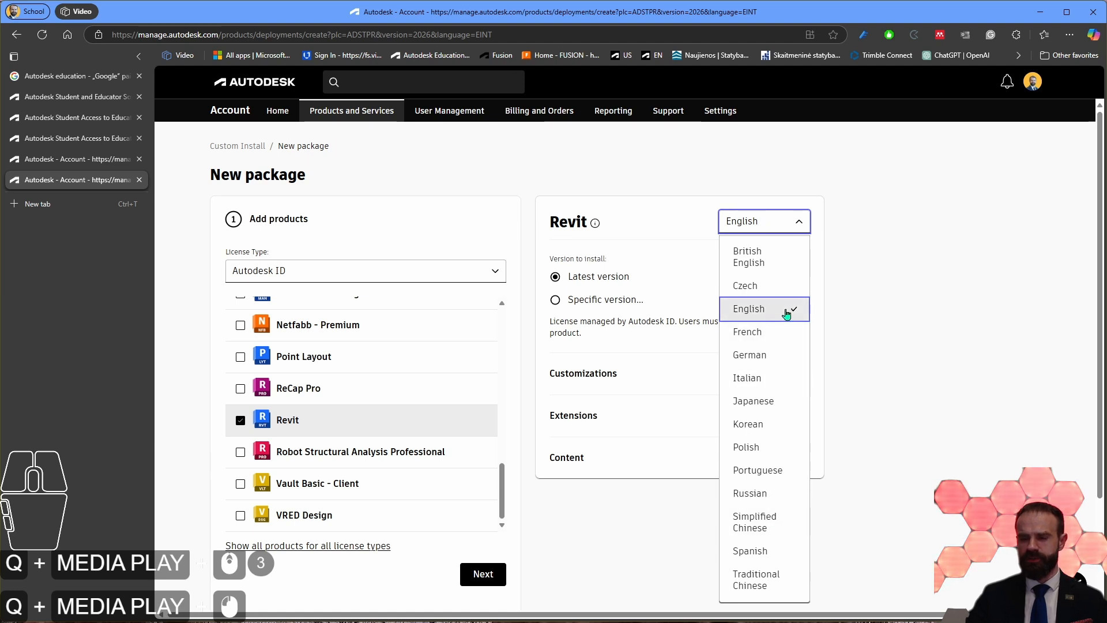
left_click(902, 283)
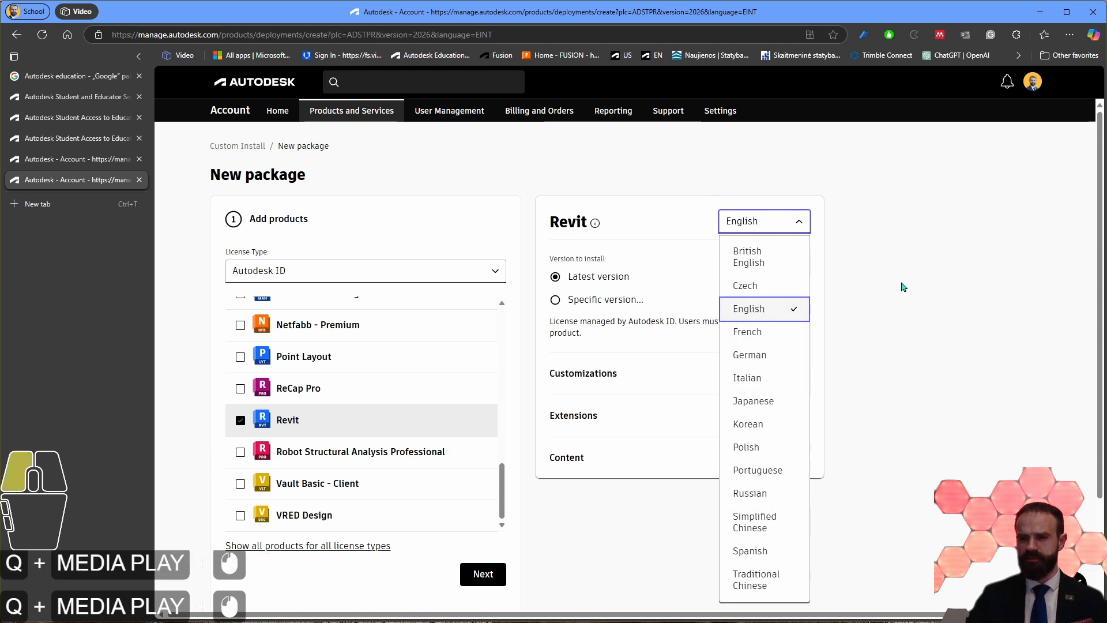
Step: Expand Revit's Customizations and examine the default folder path of the Template Content
left_click(614, 378)
scroll(600, 276, "down", 3)
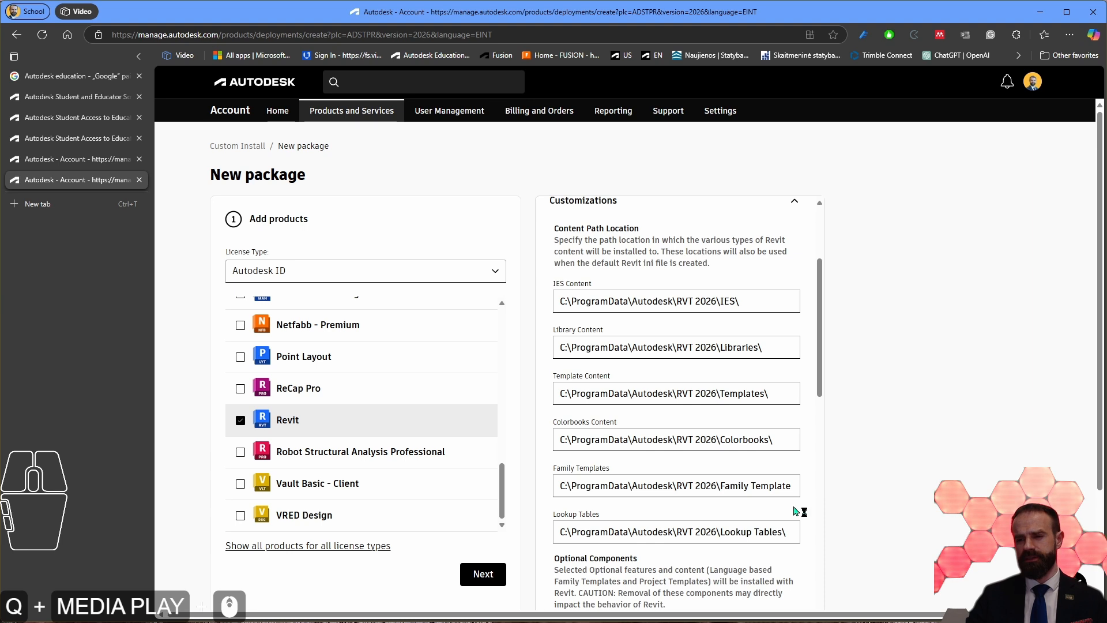
left_click_drag(567, 393, 716, 390)
left_click(652, 389)
left_click(581, 394)
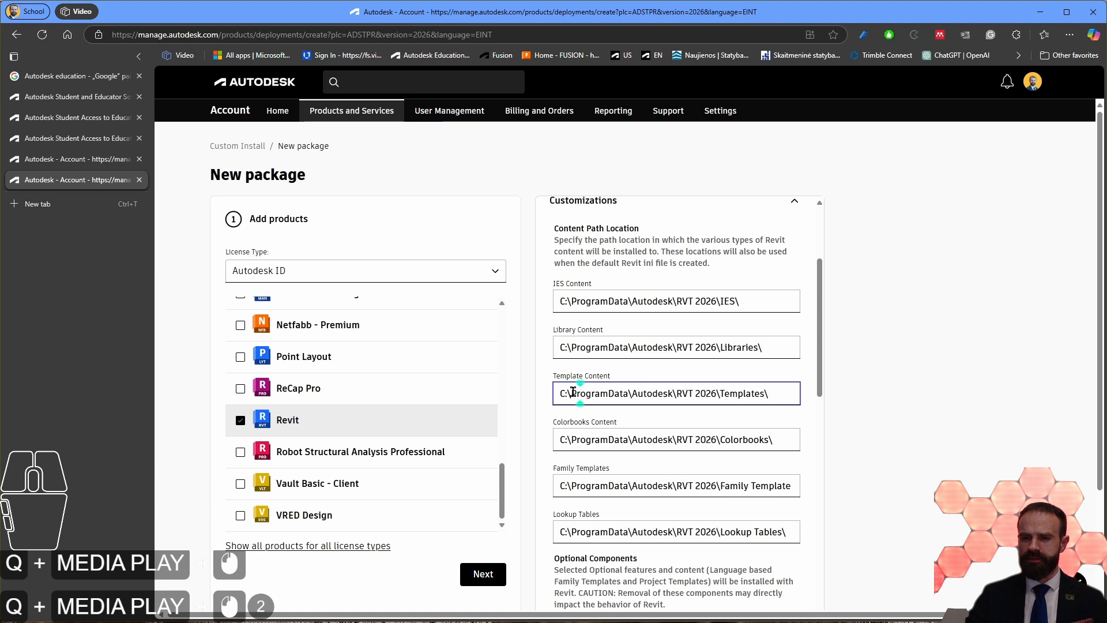
left_click_drag(573, 392, 718, 389)
left_click(710, 392)
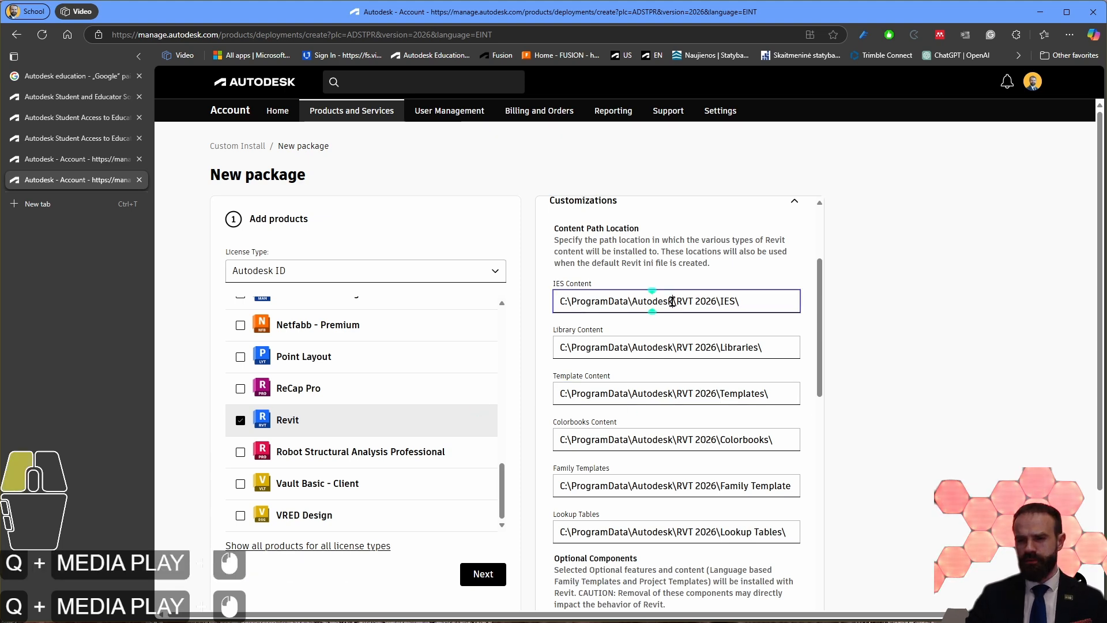
Step: Replace the base folder of the IES, Library and Template Content paths with C:\0-Revit Content
left_click_drag(672, 300, 539, 299, "ctrl")
type("C:\\D-Revit Content")
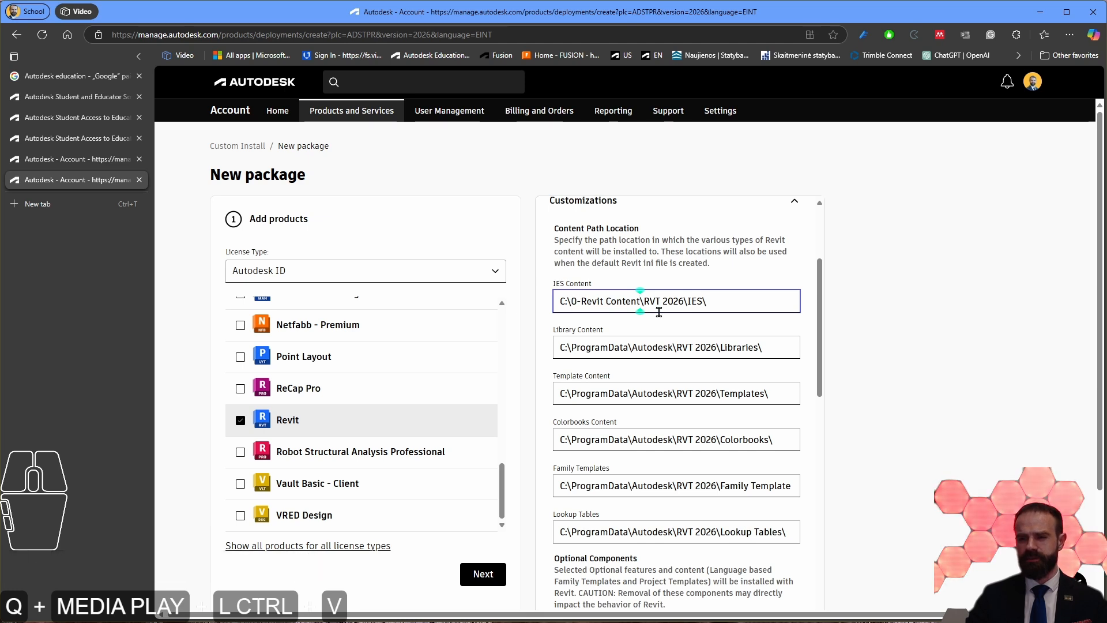
left_click_drag(672, 346, 487, 335)
type("C:\\0-Revit Content")
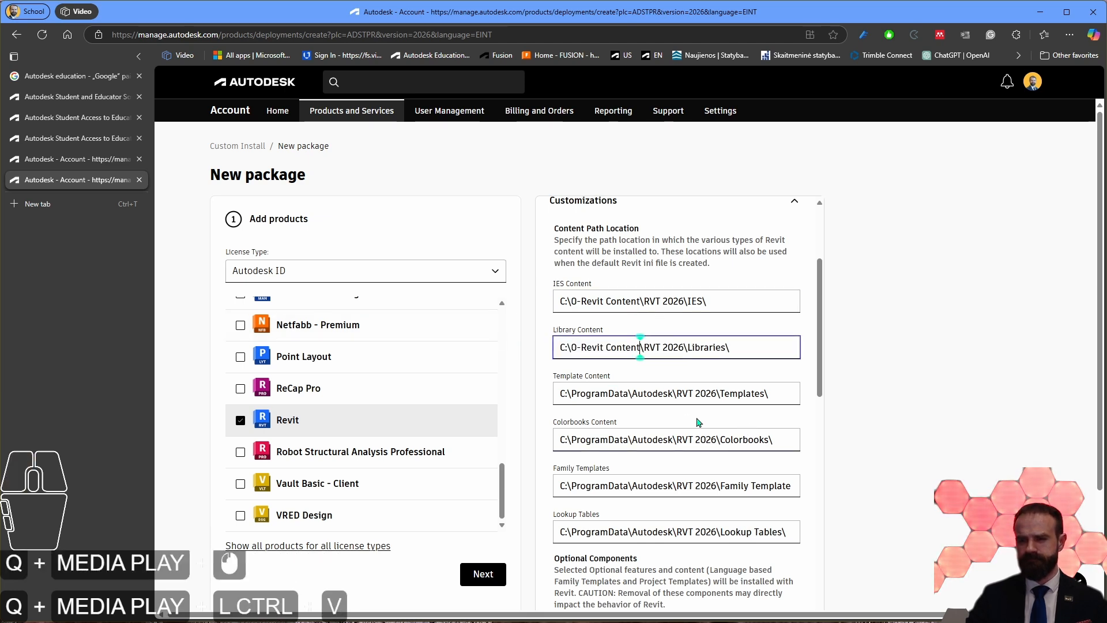
left_click_drag(667, 395, 545, 393)
type("C:\\0-Revit Content")
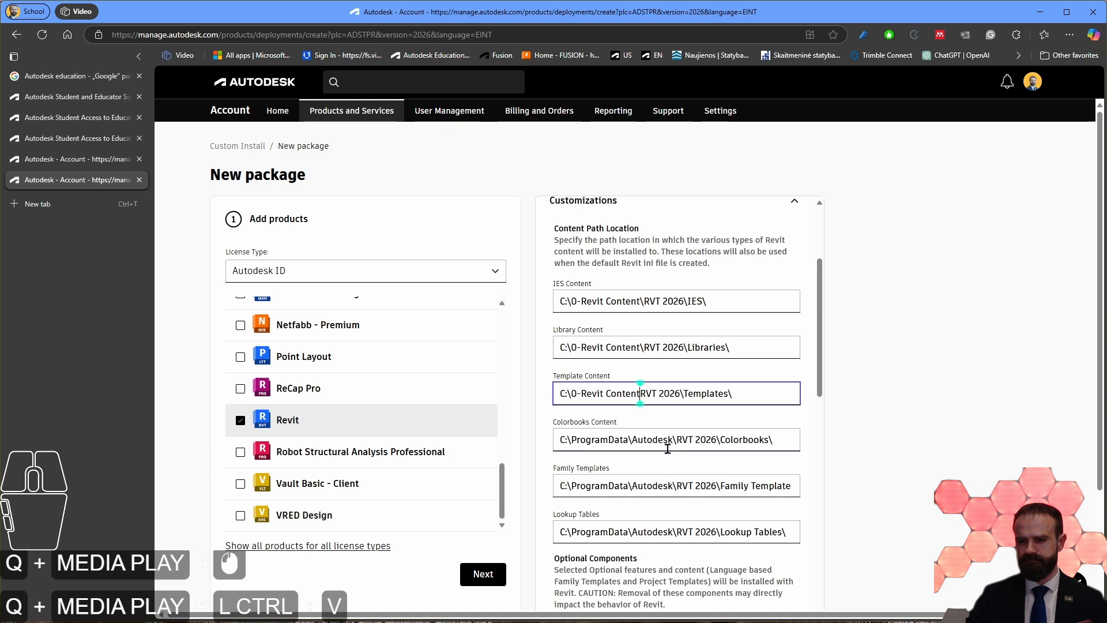
Step: Replace the base folder of the Colorbooks Content, Family Templates and Lookup Tables paths with C:\0-Revit Content
left_click_drag(673, 442, 547, 439)
type("C:\\0-Revit Content")
left_click_drag(669, 488, 548, 486)
type("C:\\0-Revit Content")
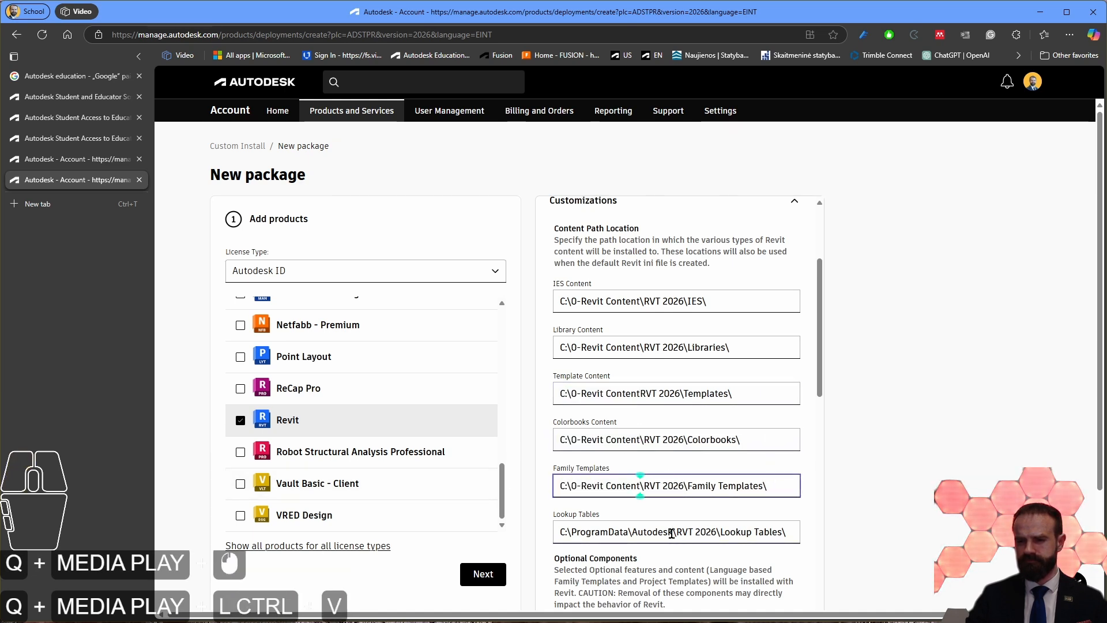
left_click_drag(670, 533, 548, 532)
type("C:\\0-Revit Content")
Step: Examine the parts of the folder name 0-Revit Content in the IES Content path
left_click(586, 300)
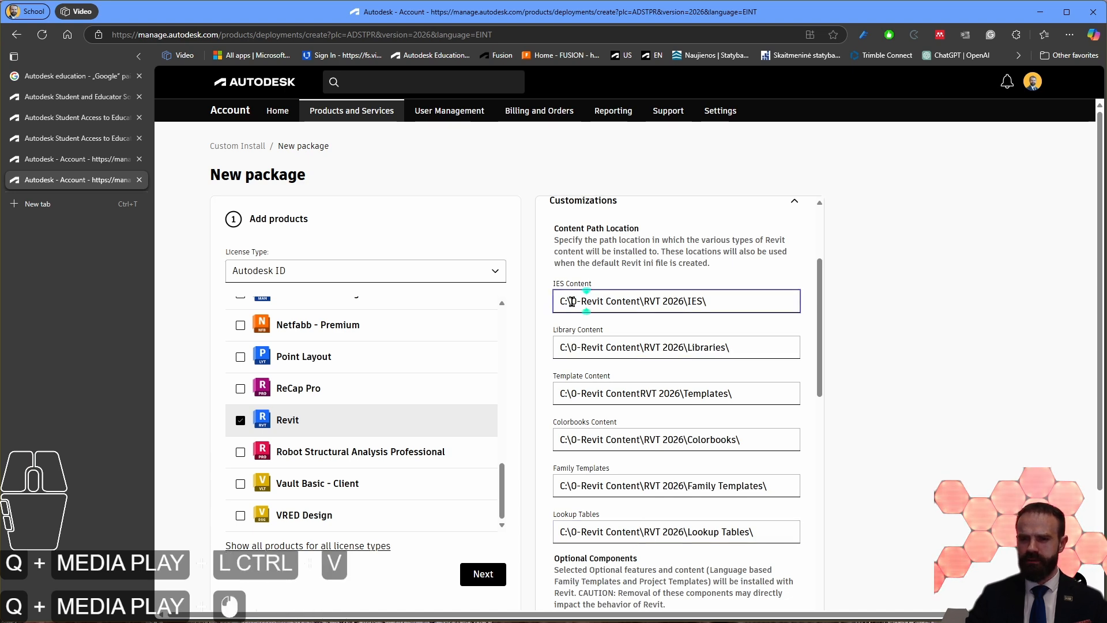
left_click_drag(572, 301, 579, 301)
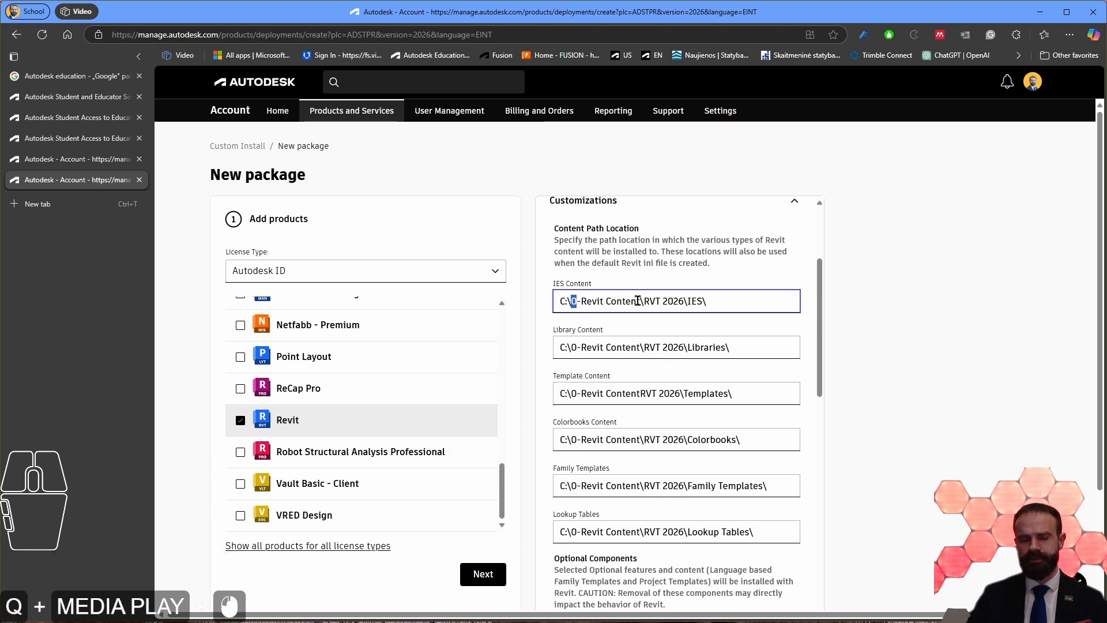
double_click(578, 301)
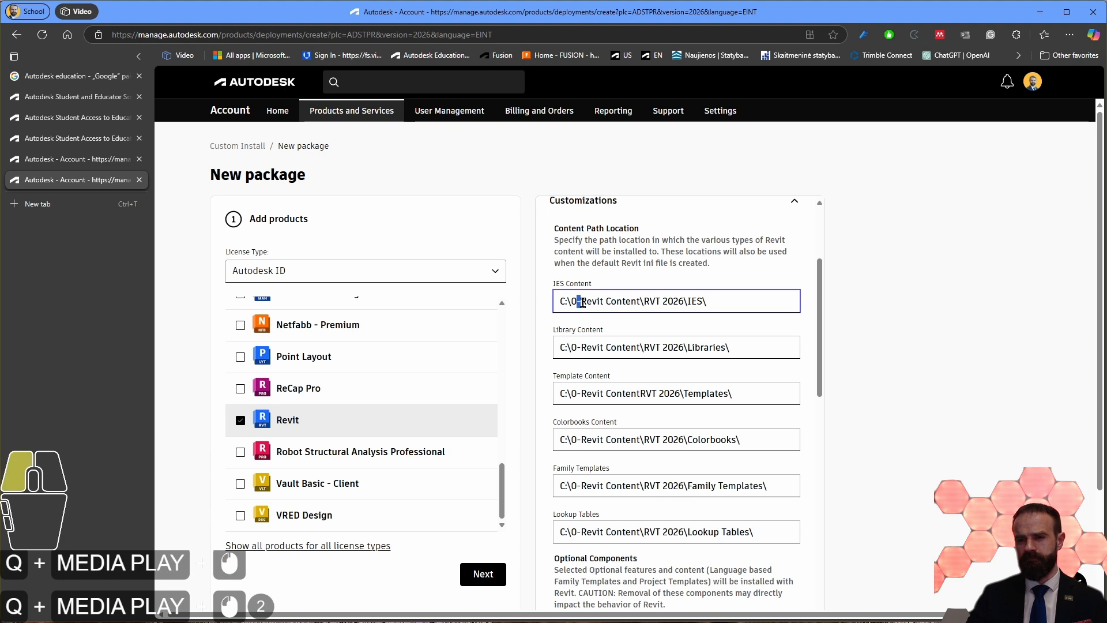
key("BackSpace")
left_click(573, 301)
left_click_drag(571, 301, 578, 301)
left_click_drag(581, 301, 640, 302)
left_click(581, 301)
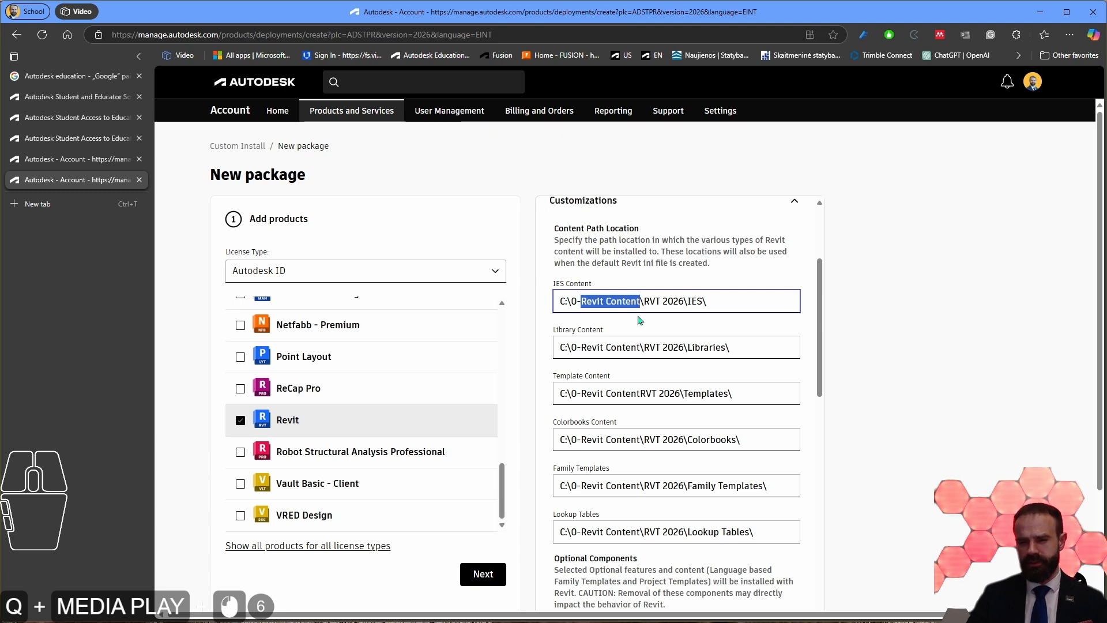
Step: Insert the missing backslash between 0-Revit Content and RVT 2026 in the Template Content path
left_click(650, 300)
left_click_drag(581, 301, 640, 301)
left_click(645, 301)
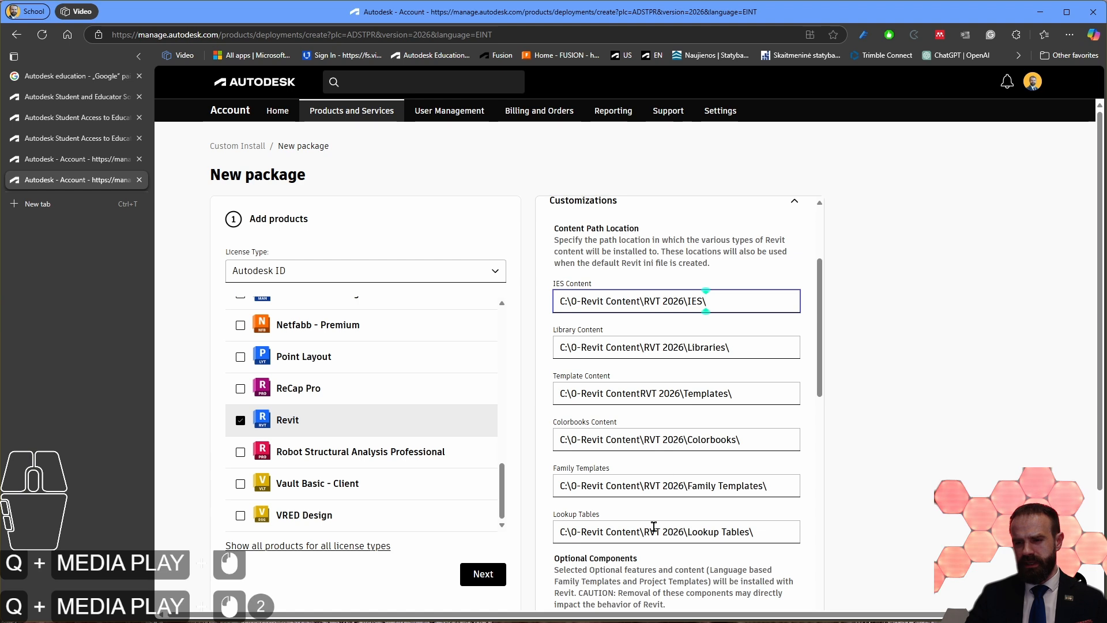
left_click(640, 393)
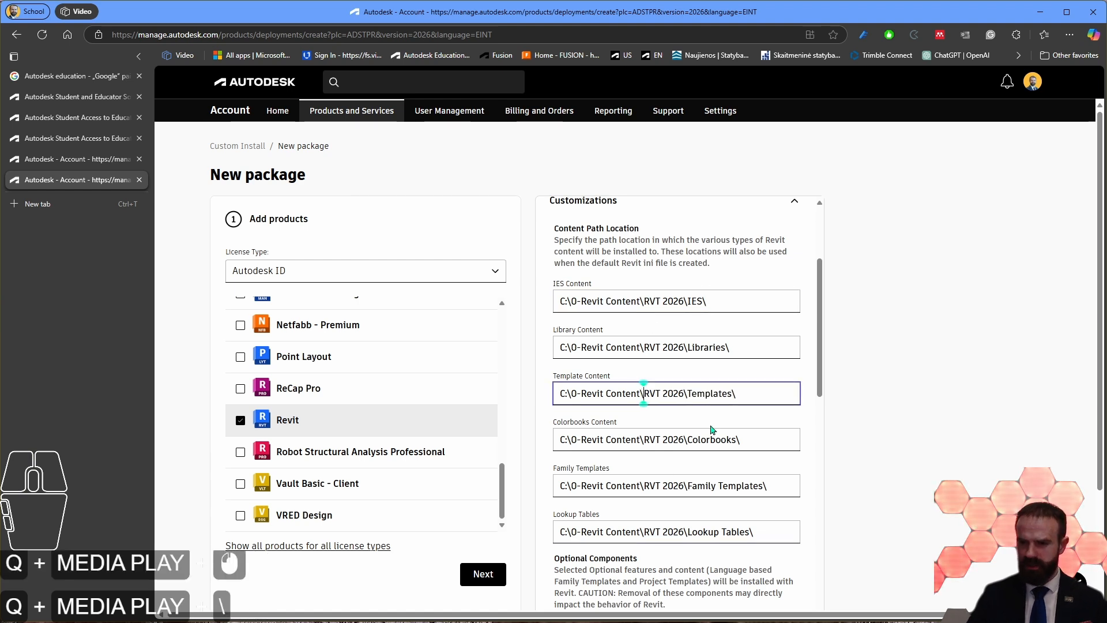
type("\\")
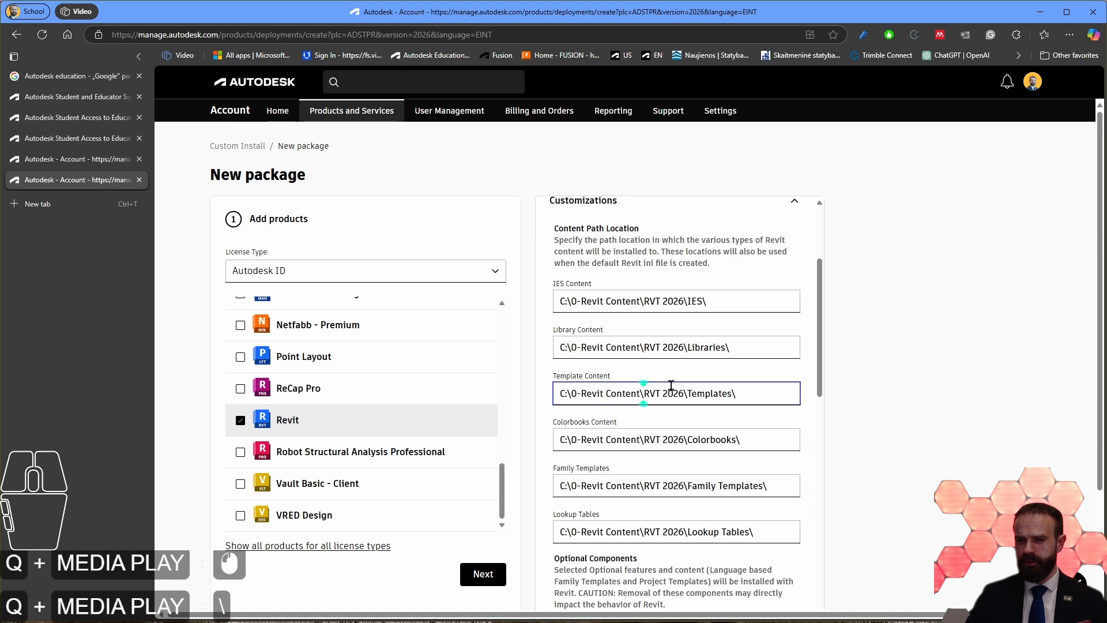
Step: Examine the base folder, the RVT 2026 version folder and the content-type subfolders in the six content paths
left_click_drag(643, 300, 667, 301)
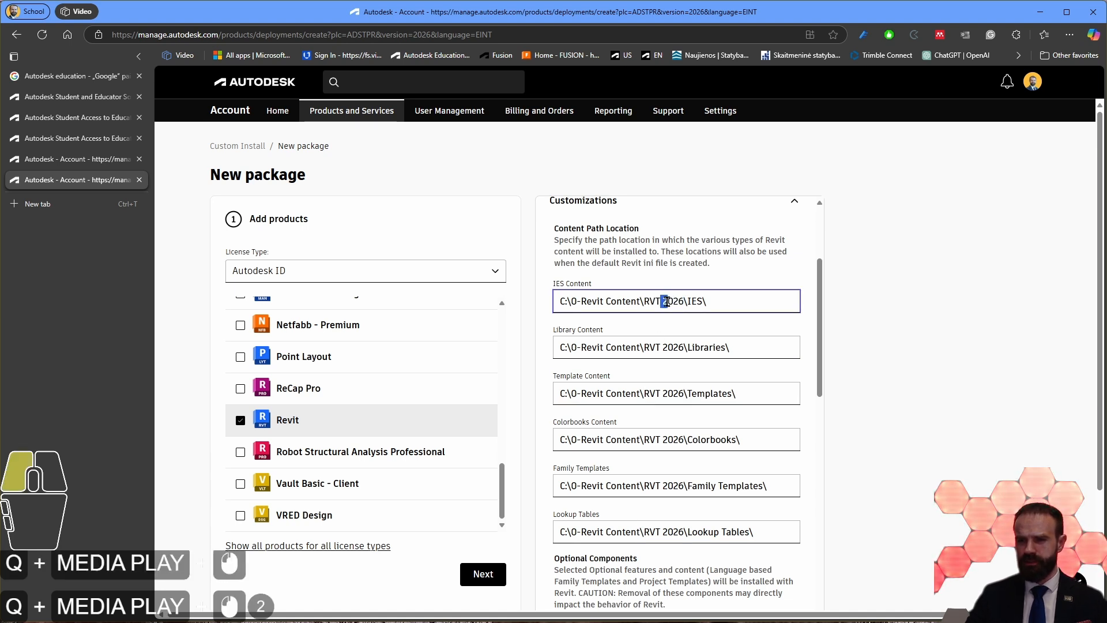
double_click(674, 301)
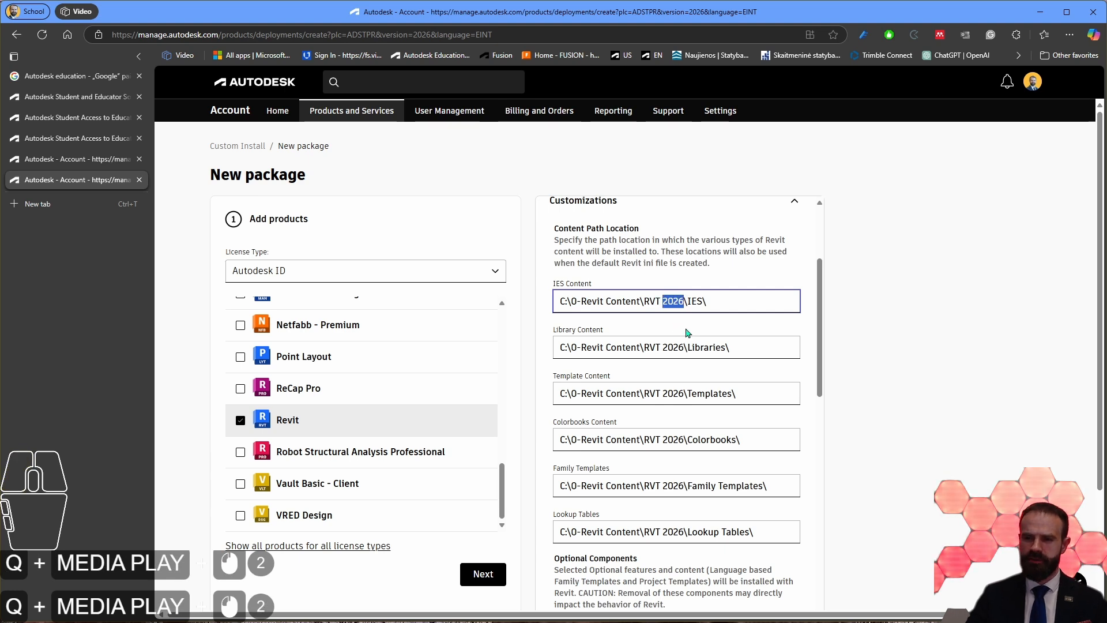
left_click(676, 301)
left_click_drag(645, 301, 685, 301)
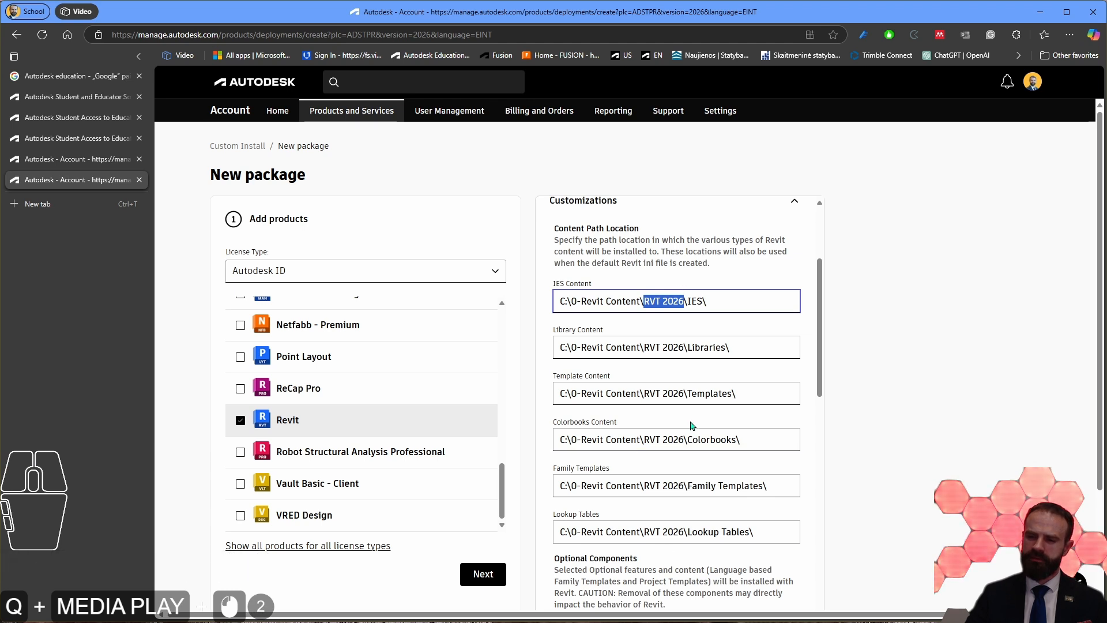
double_click(695, 302)
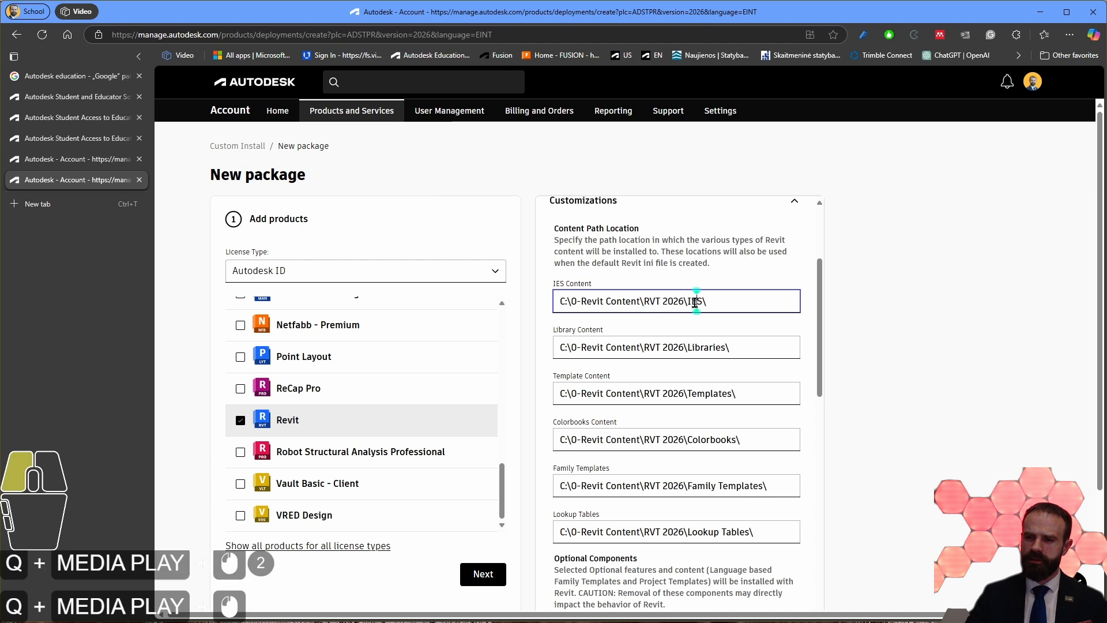
double_click(702, 348)
double_click(707, 394)
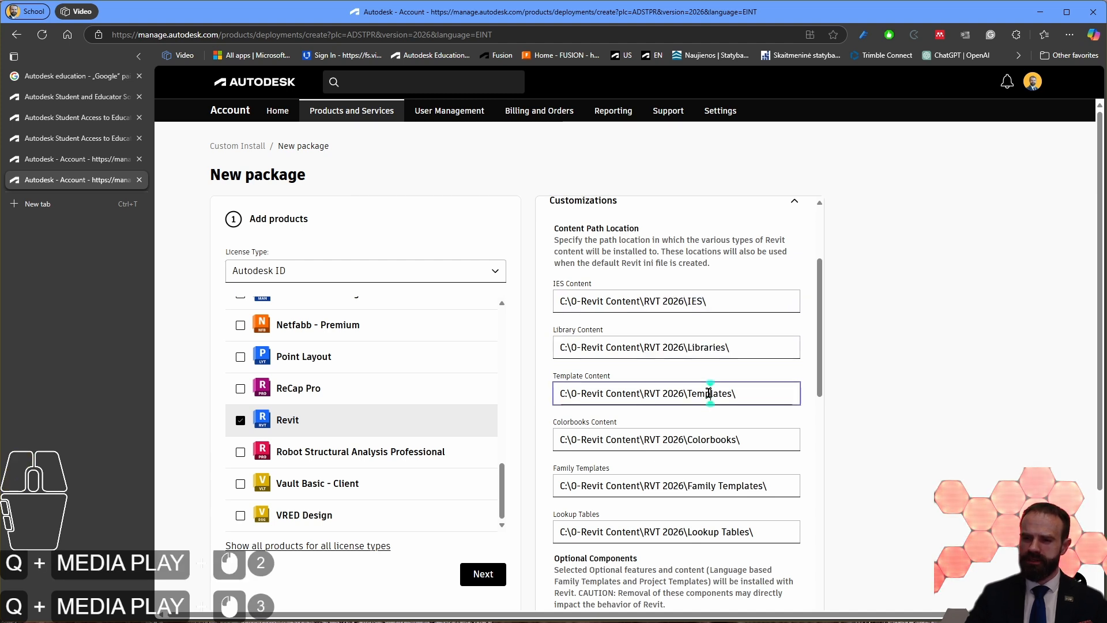
double_click(709, 441)
left_click_drag(686, 486, 780, 485)
left_click(707, 526)
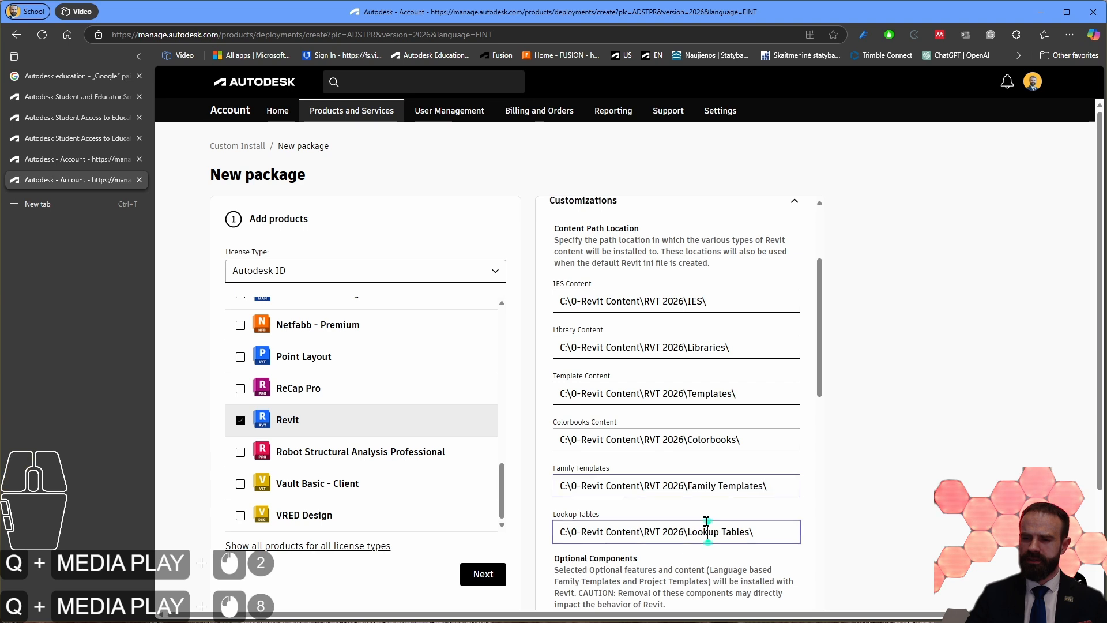
left_click_drag(688, 532, 776, 534)
left_click_drag(640, 301, 707, 310)
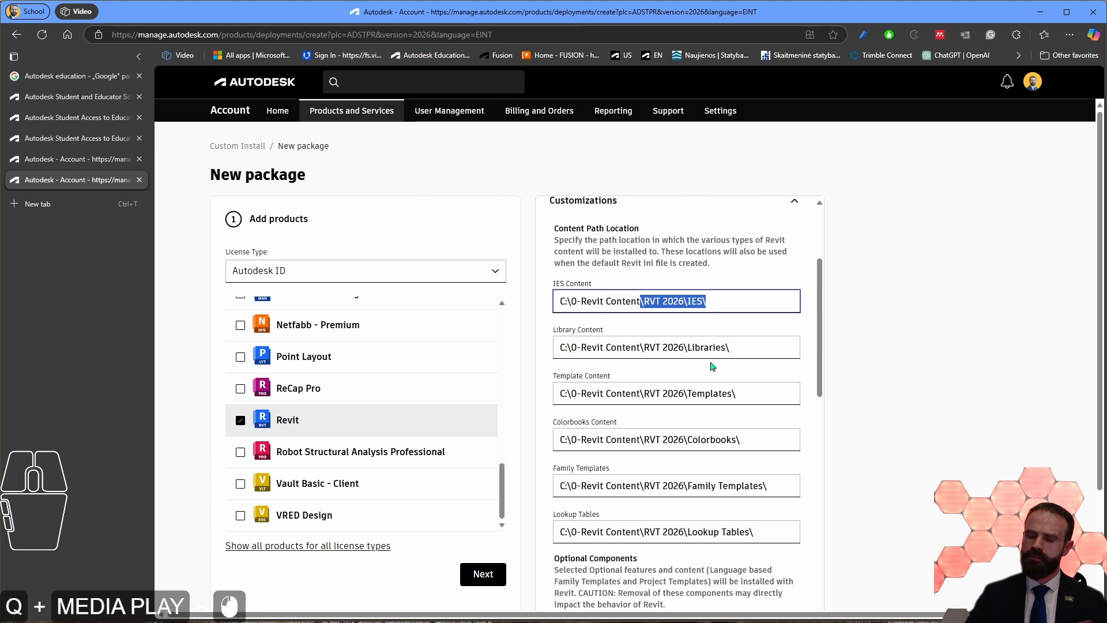
left_click_drag(553, 301, 644, 301)
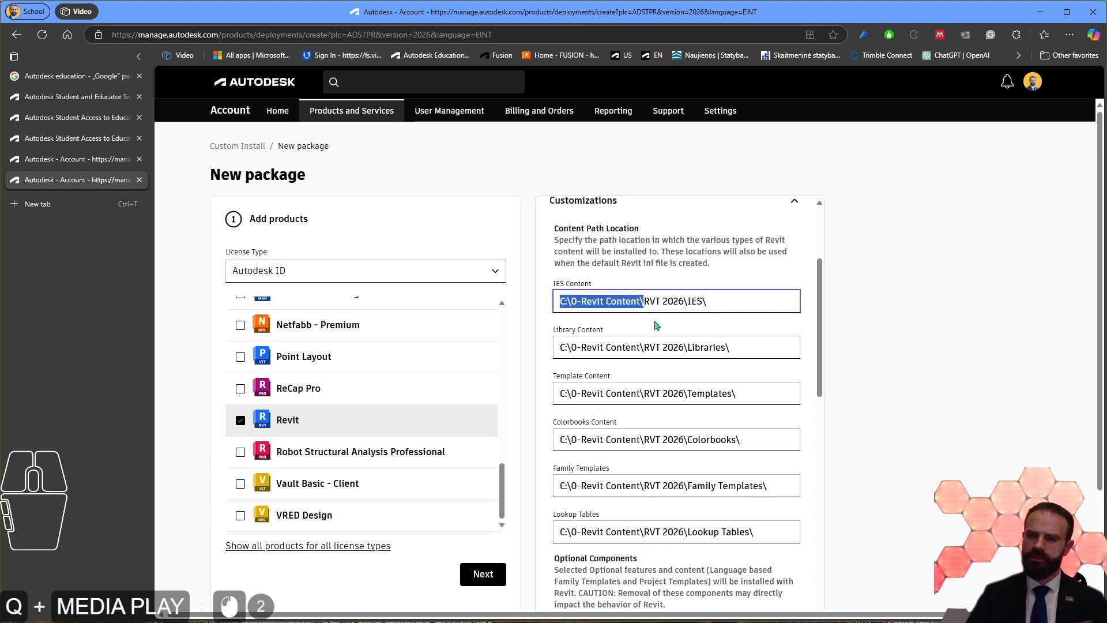
Step: Exclude US English and Czech Essential Content from the optional components, keeping UK English Essential Content
scroll(655, 321, "down", 3)
left_click_drag(560, 385, 656, 391)
left_click(628, 412)
scroll(717, 369, "down", 3)
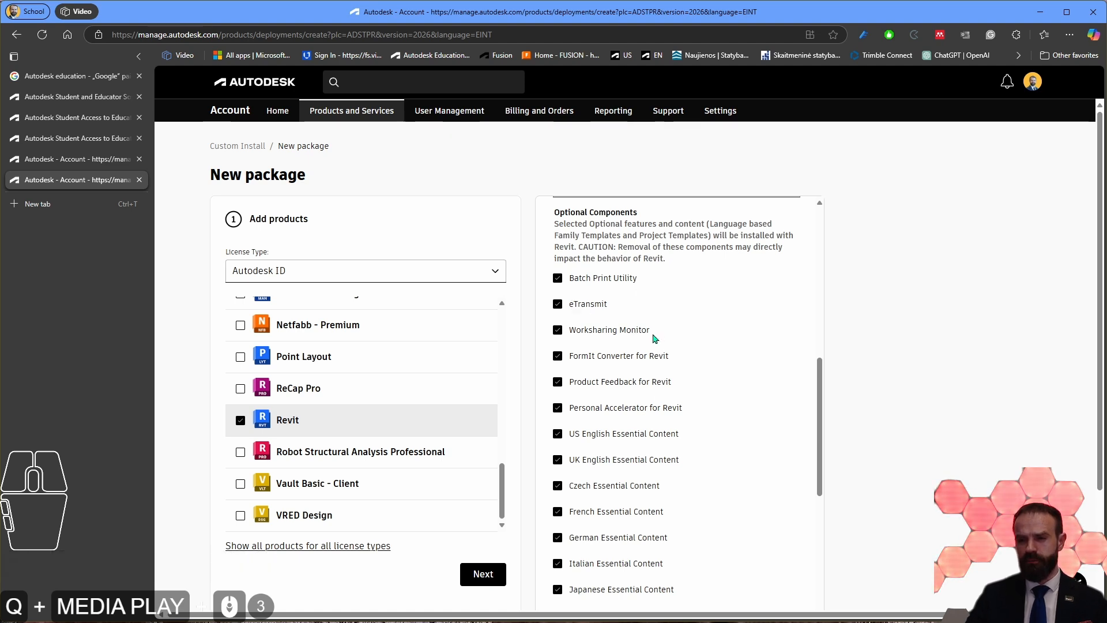
scroll(655, 338, "down", 2)
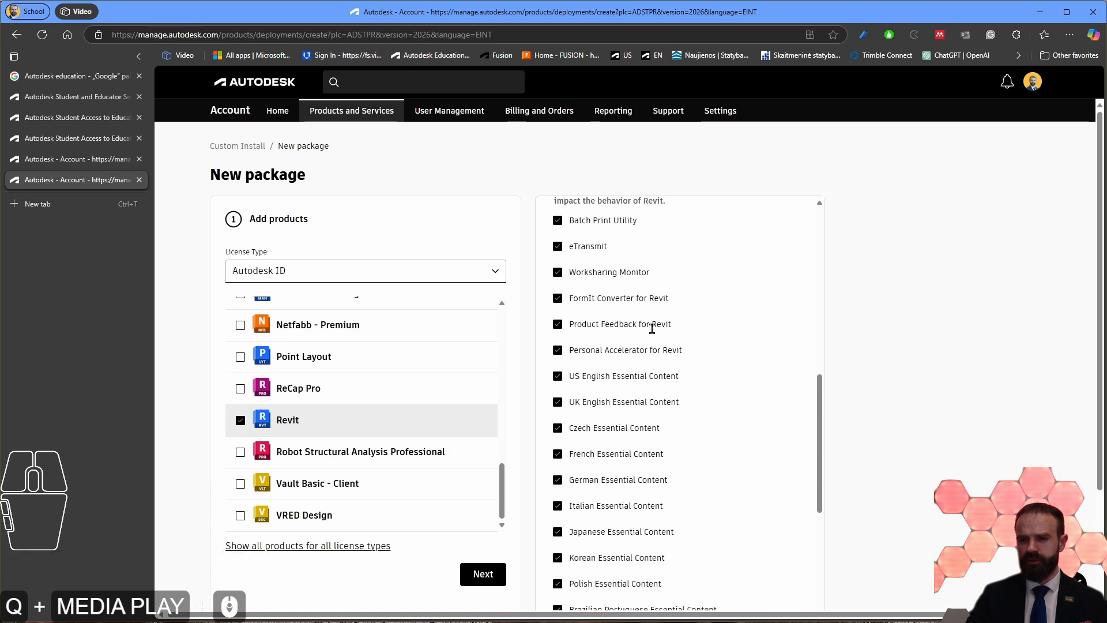
scroll(675, 348, "down", 1)
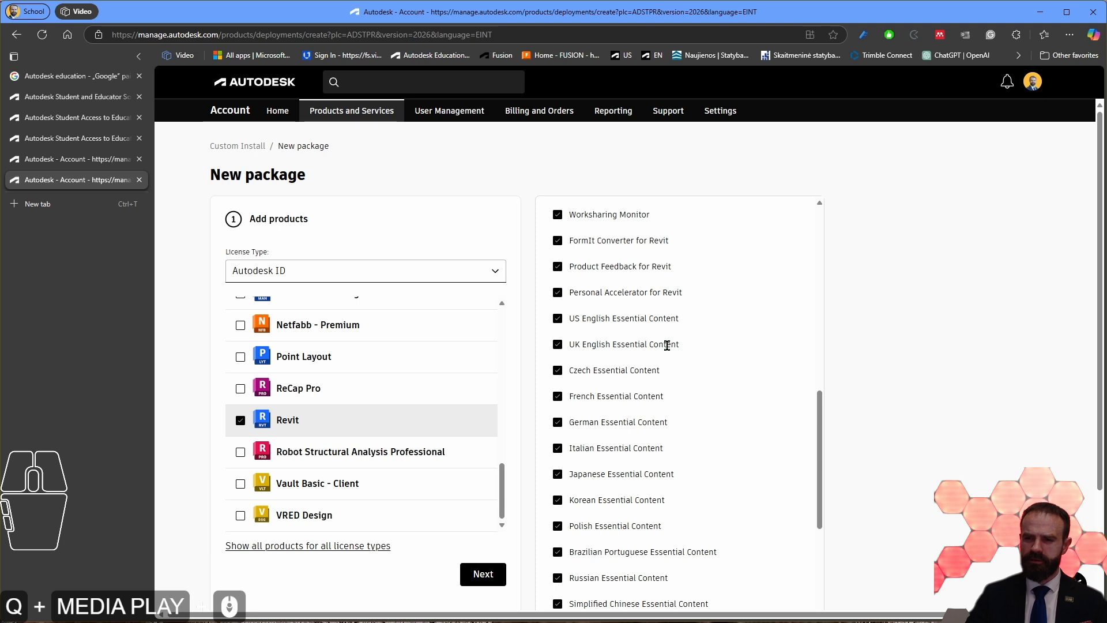
left_click(558, 318)
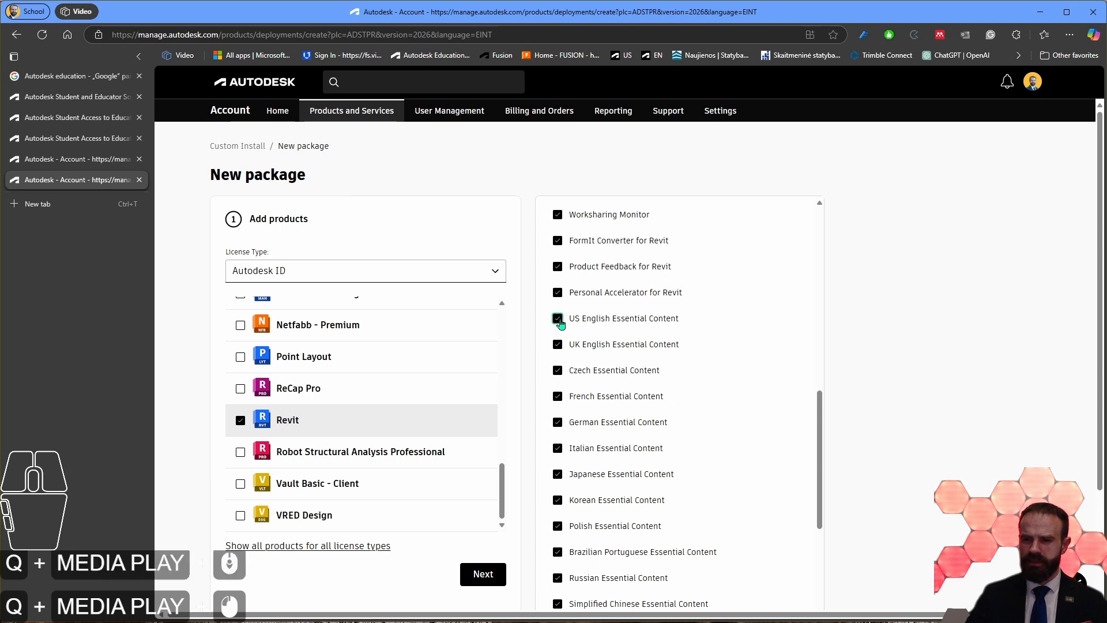
left_click_drag(569, 344, 686, 348)
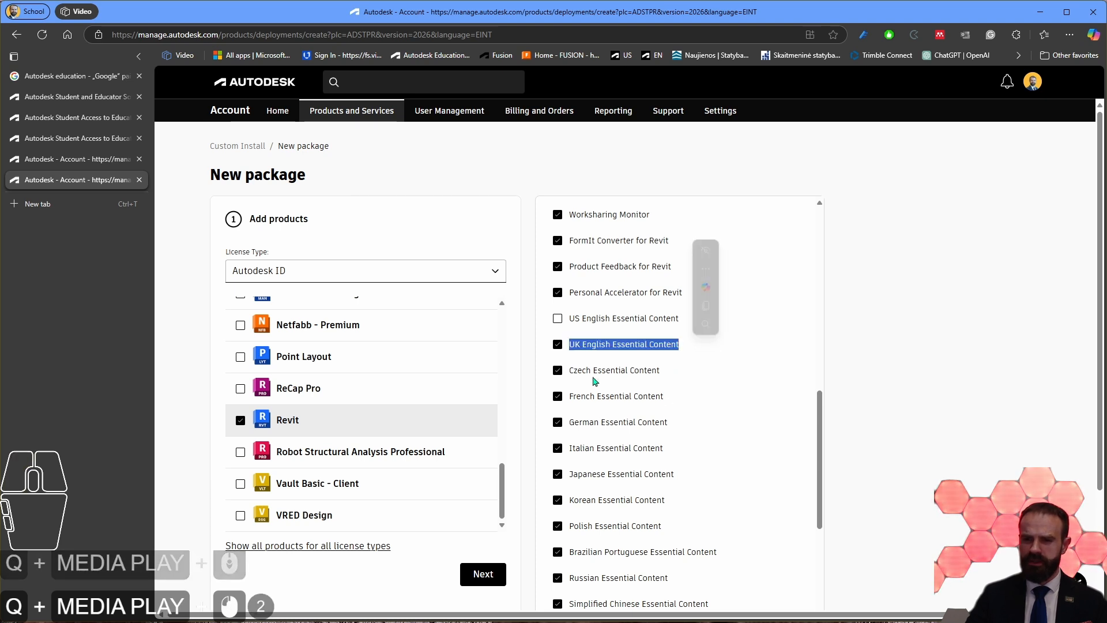
left_click(557, 371)
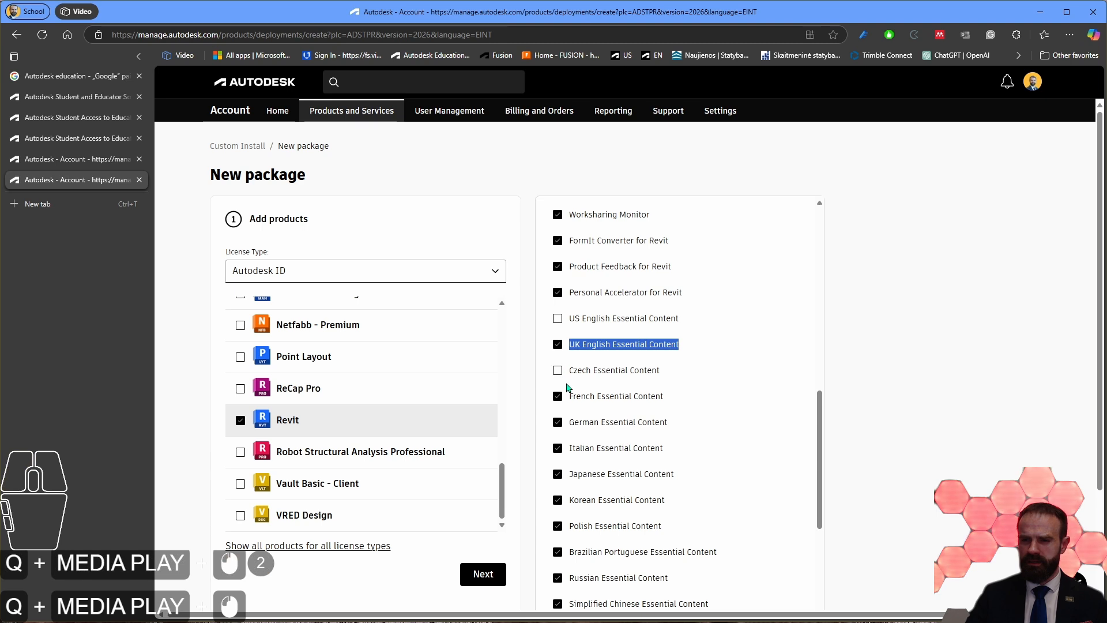
Step: Exclude the French, German, Italian, Japanese, Korean and Polish Essential Content from the optional components
scroll(565, 369, "down", 2)
left_click(557, 281)
left_click(557, 306)
left_click(557, 333)
left_click(558, 358)
left_click(558, 384)
left_click(558, 411)
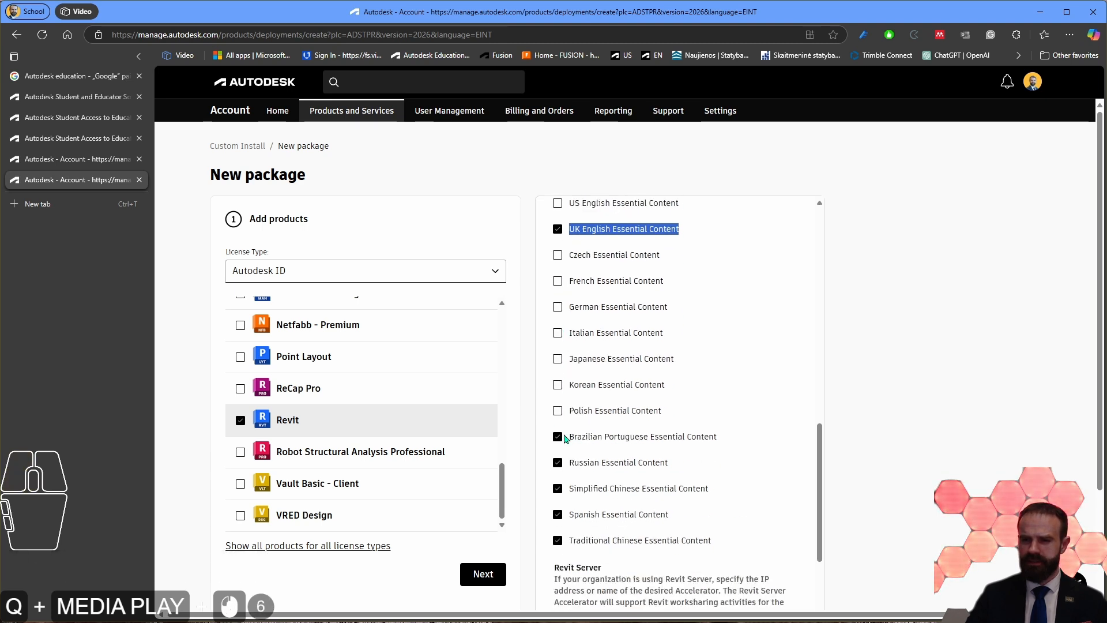
Step: Exclude the Brazilian Portuguese, Russian, Simplified Chinese, Spanish and Traditional Chinese Essential Content from the optional components
left_click(557, 437)
left_click(558, 462)
left_click(558, 488)
left_click(557, 515)
left_click(557, 540)
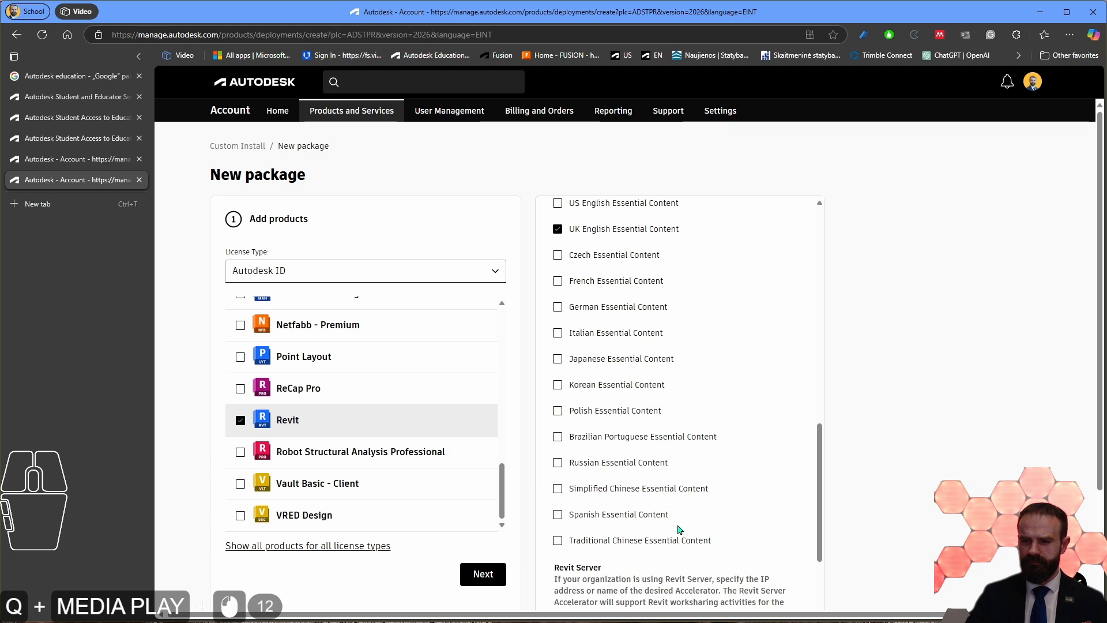
Step: Examine the Revit Server accelerator option and the Custom Application Settings for ini, Admin Settings and Dynamo files
scroll(626, 461, "up", 3)
scroll(621, 450, "down", 4)
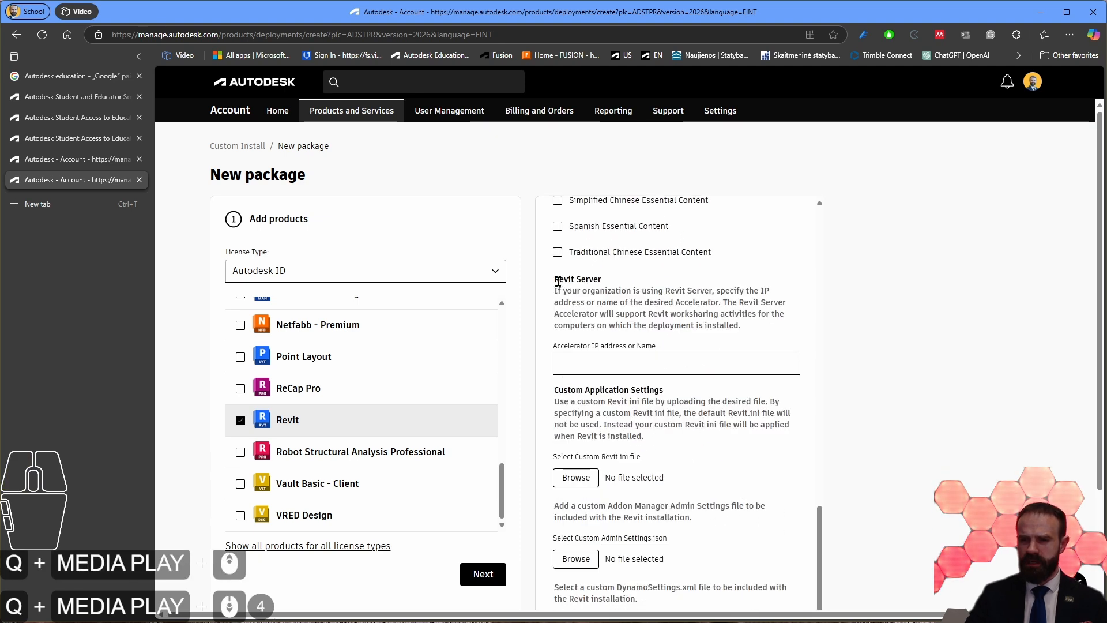
triple_click(555, 282)
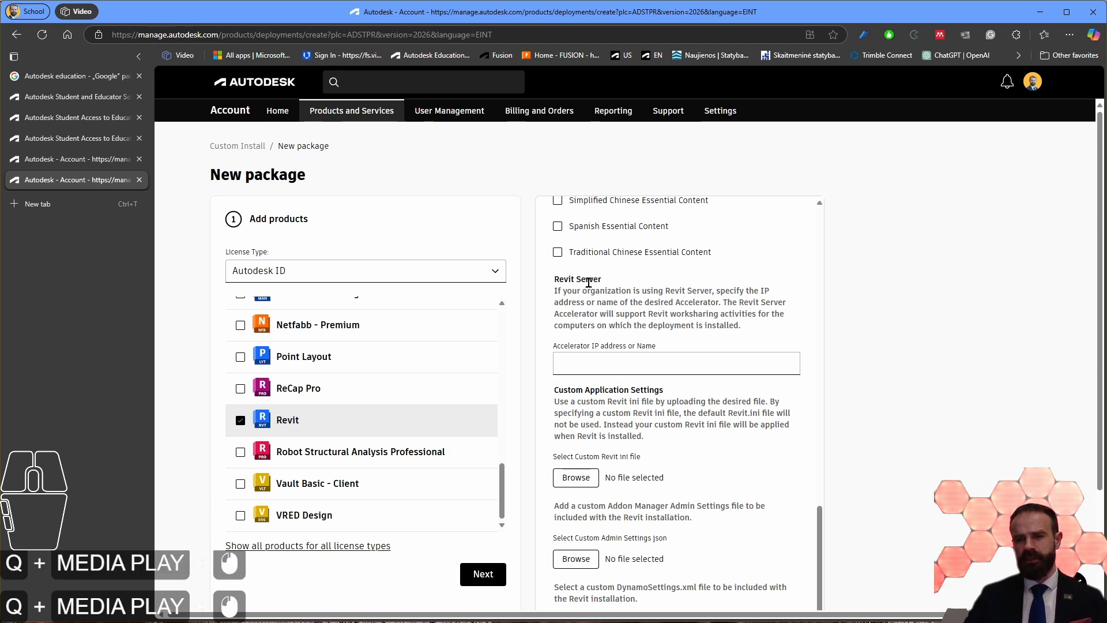
left_click(684, 331)
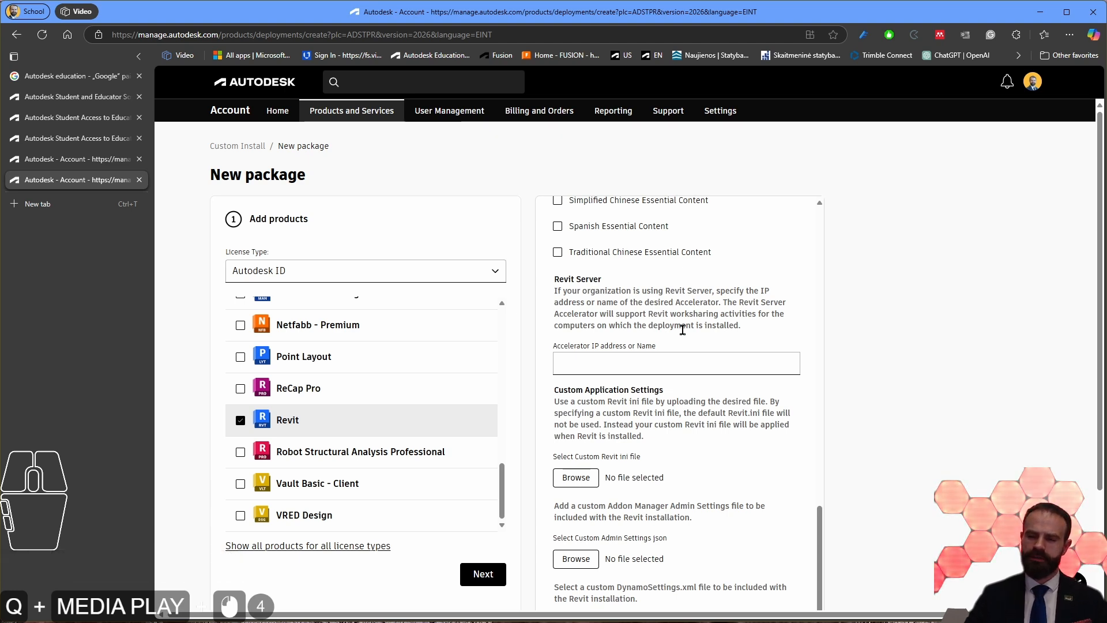
left_click_drag(760, 333, 558, 282)
left_click(669, 326)
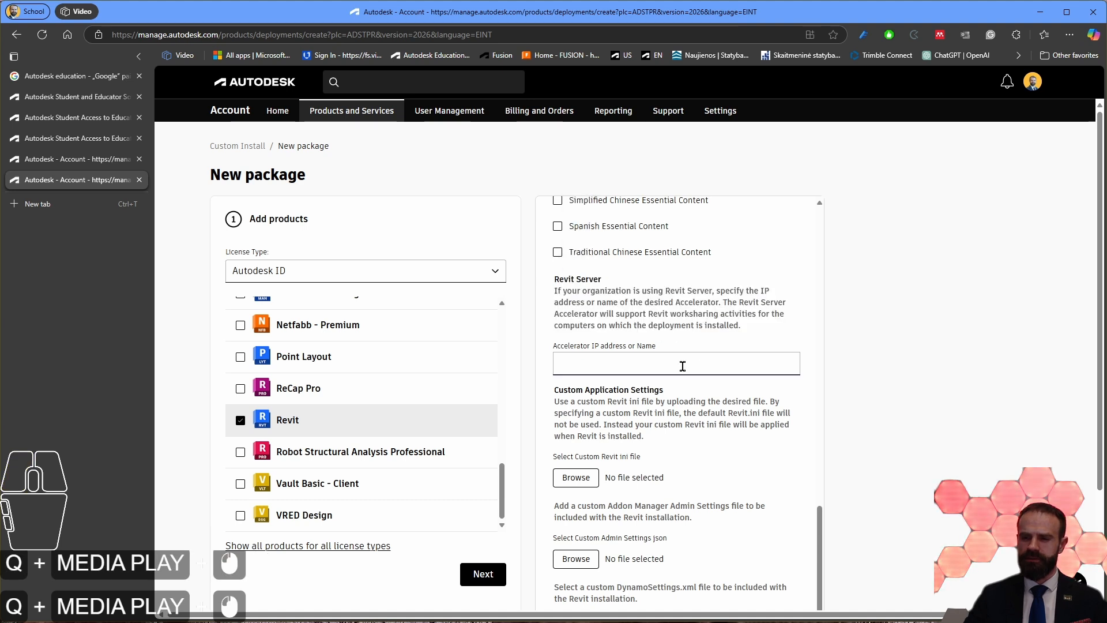
scroll(682, 366, "down", 4)
left_click_drag(559, 202, 692, 210)
left_click(663, 235)
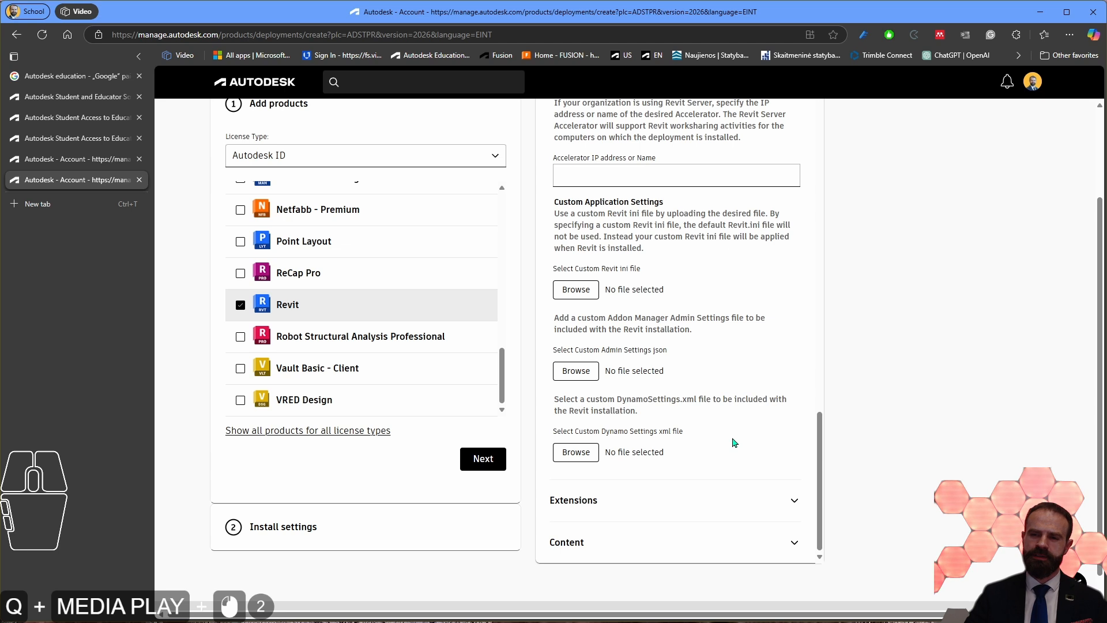
scroll(732, 441, "down", 1)
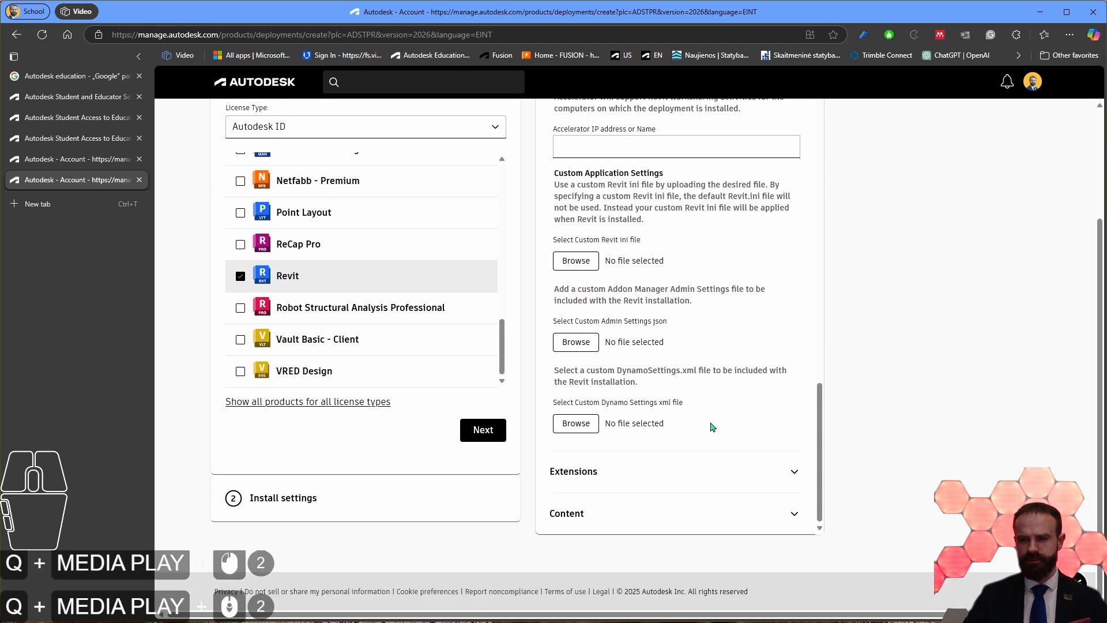
Step: Expand Revit's Extensions and add MEP Content Editor Sync v4.1 to the package
left_click(699, 475)
scroll(637, 467, "down", 2)
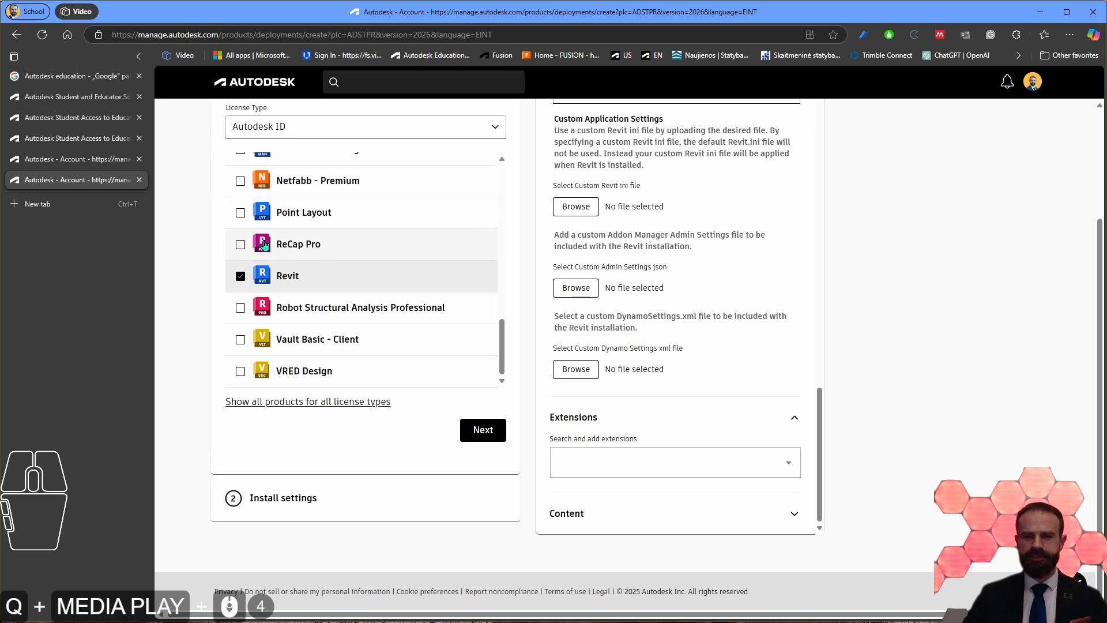
scroll(260, 239, "up", 3)
scroll(260, 240, "down", 3)
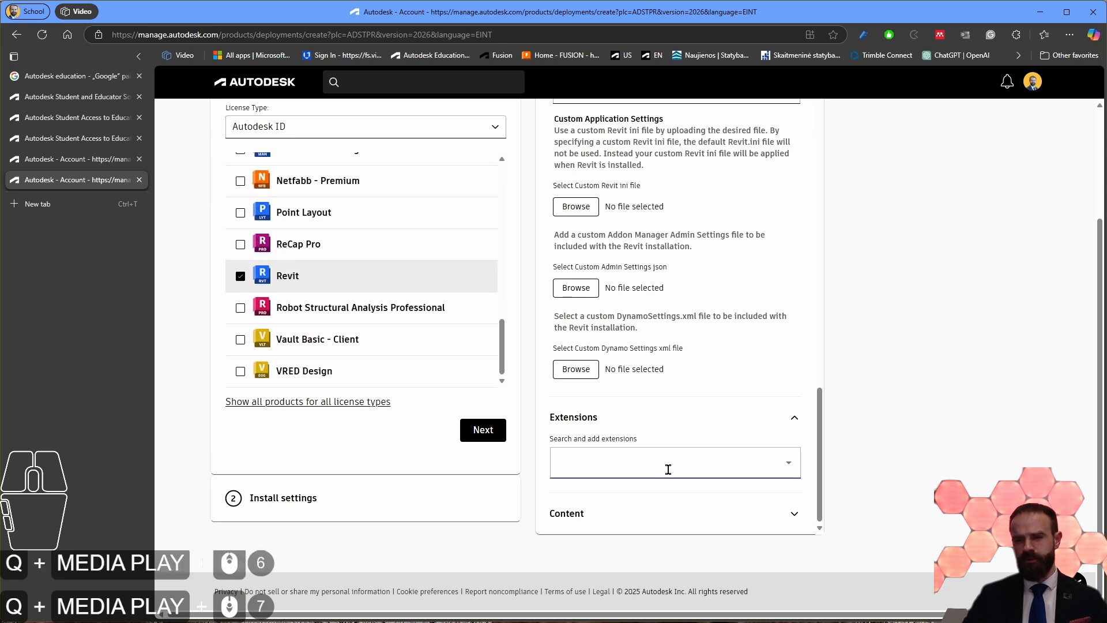
left_click(713, 449)
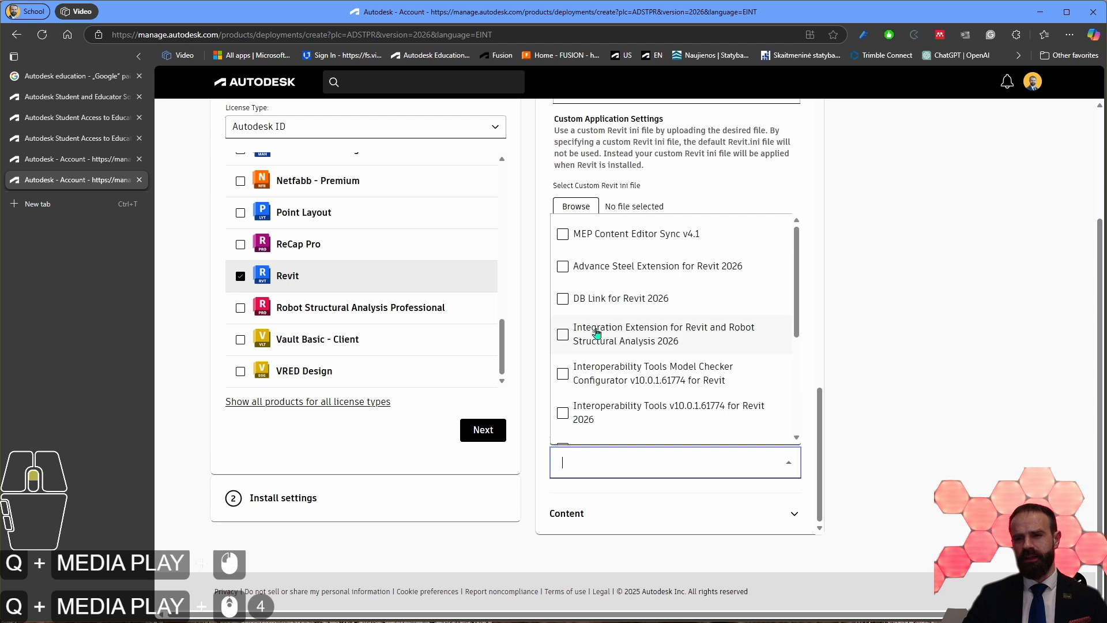
left_click(576, 236)
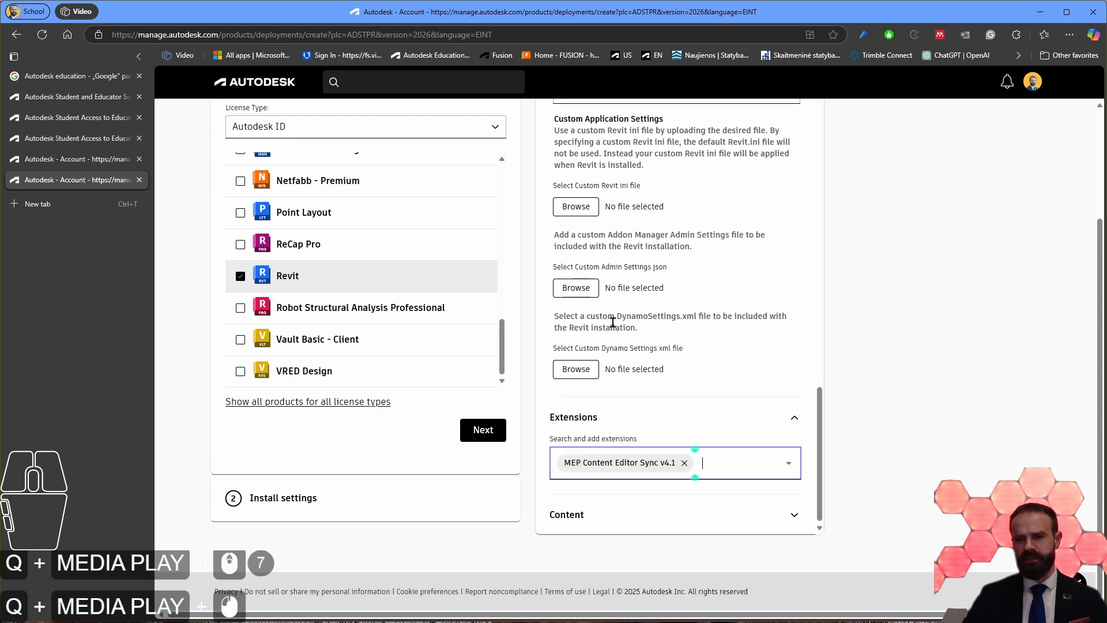
Step: Add the Advance Steel Extension for Revit 2026 and DB Link for Revit 2026 extensions to the package
left_click(771, 456)
left_click(575, 270)
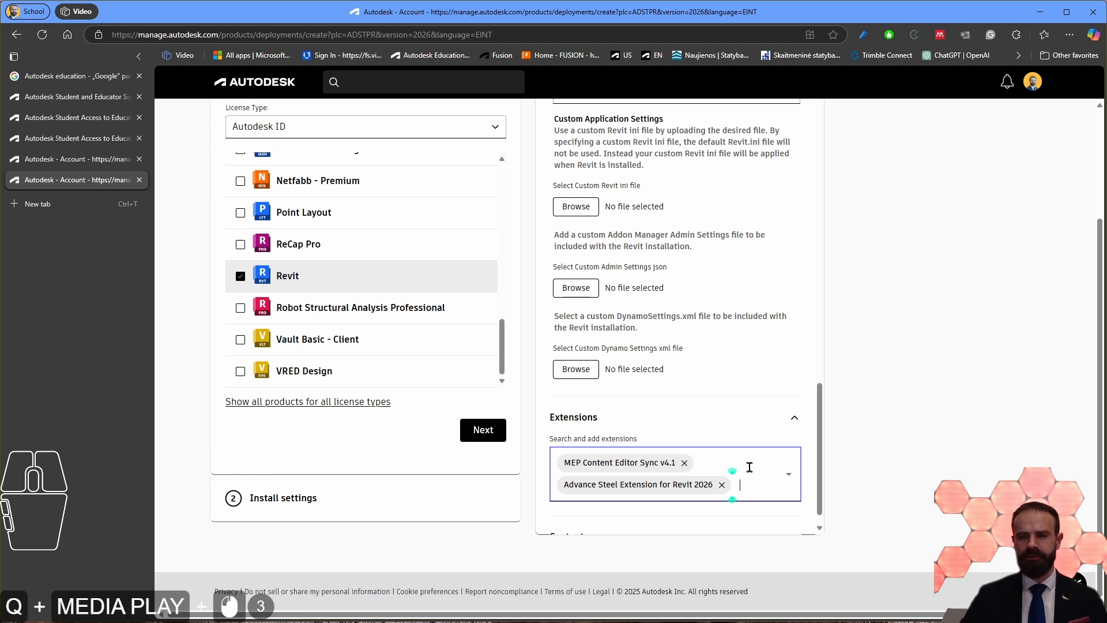
left_click(750, 467)
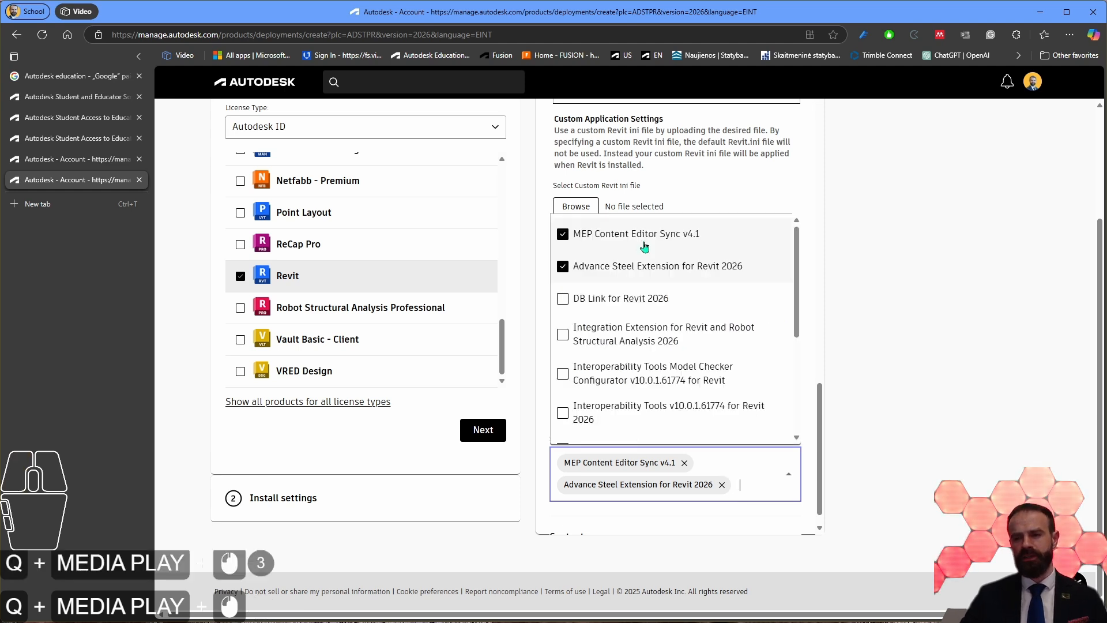
left_click(576, 299)
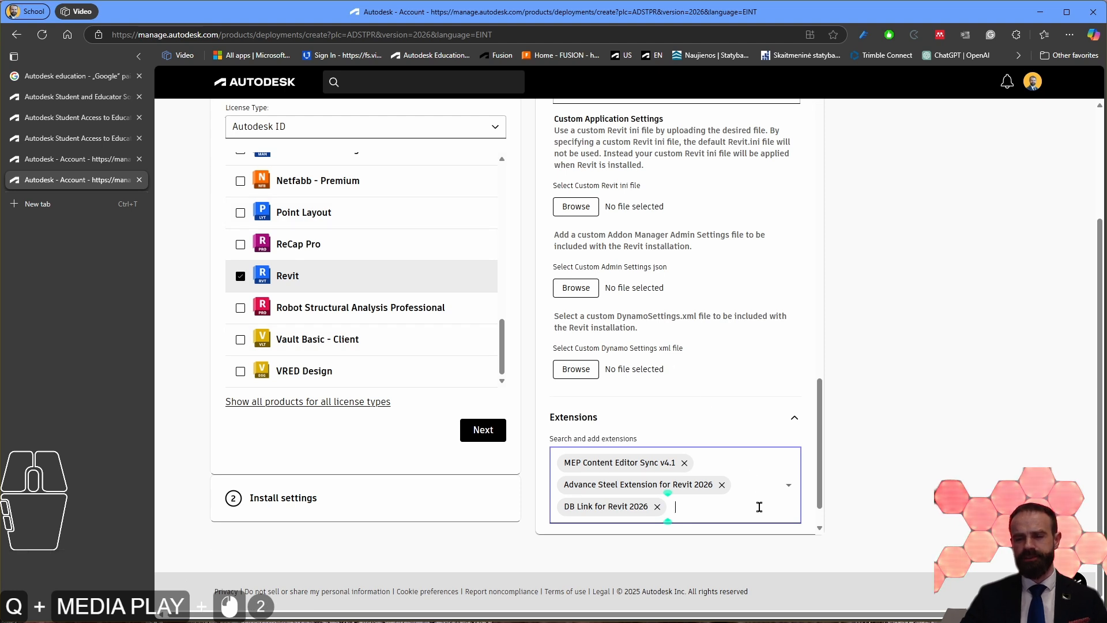
Step: Add the Integration Extension for Revit and Robot Structural Analysis 2026 to the package's extensions
scroll(722, 494, "down", 1)
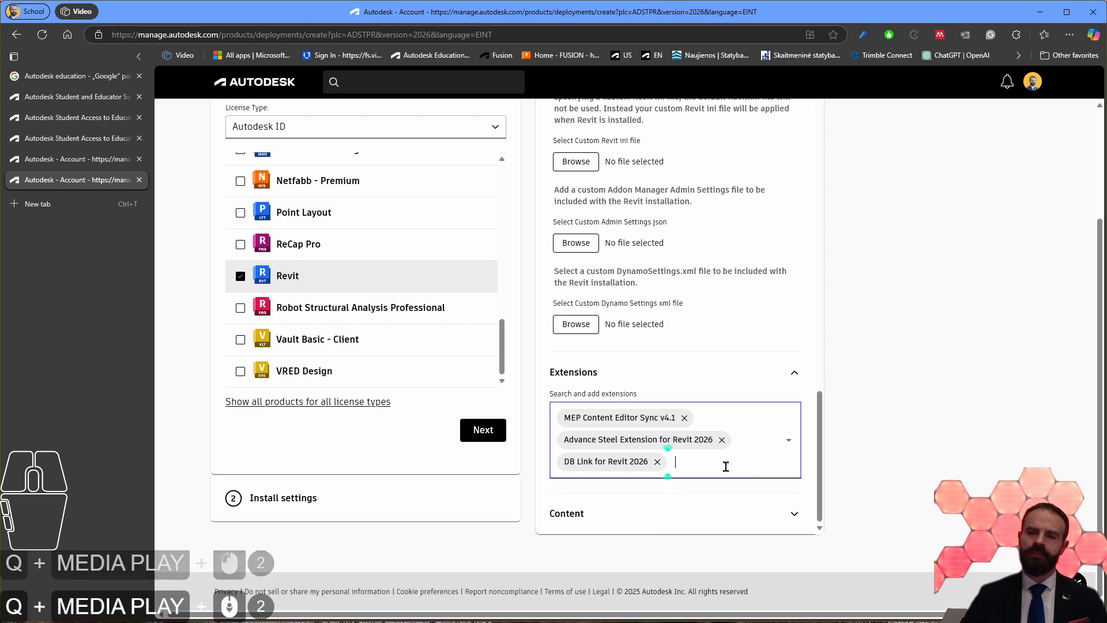
left_click(728, 464)
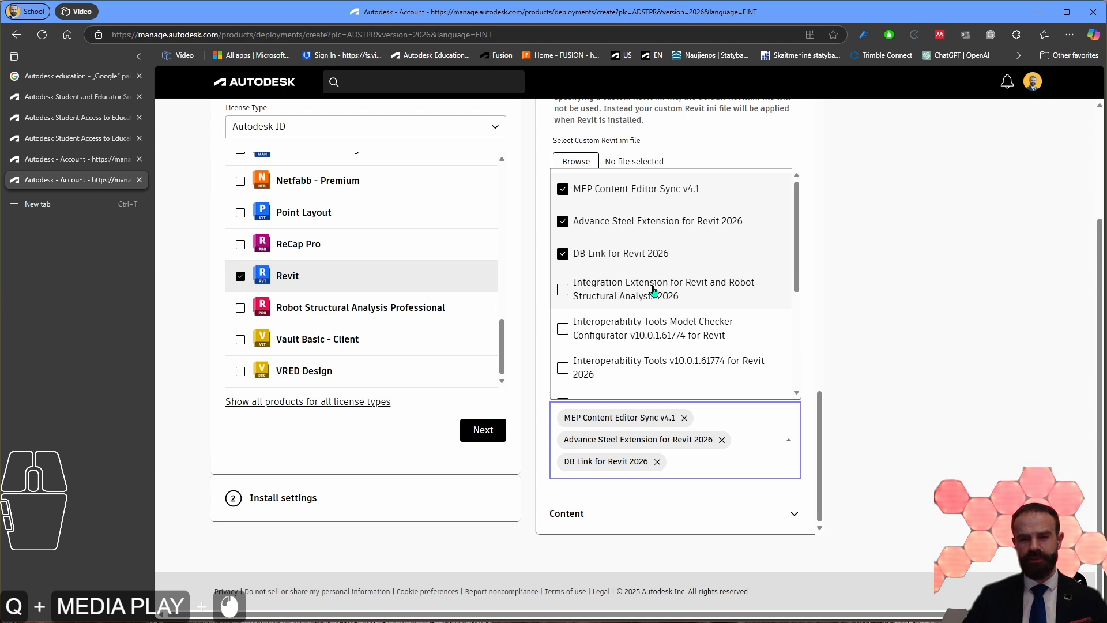
left_click(563, 290)
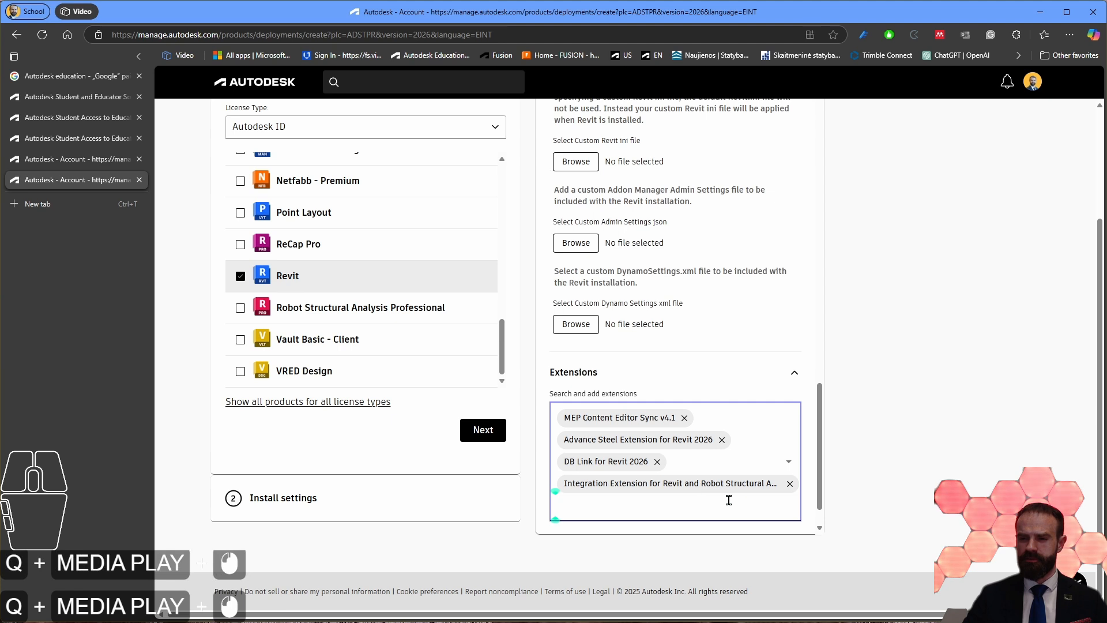
Step: Add Interoperability Tools Model Checker Configurator v10.0.1.61774 for Revit and Interoperability Tools v10.0.1.61774 for Revit 2026 to the package's extensions
left_click(663, 506)
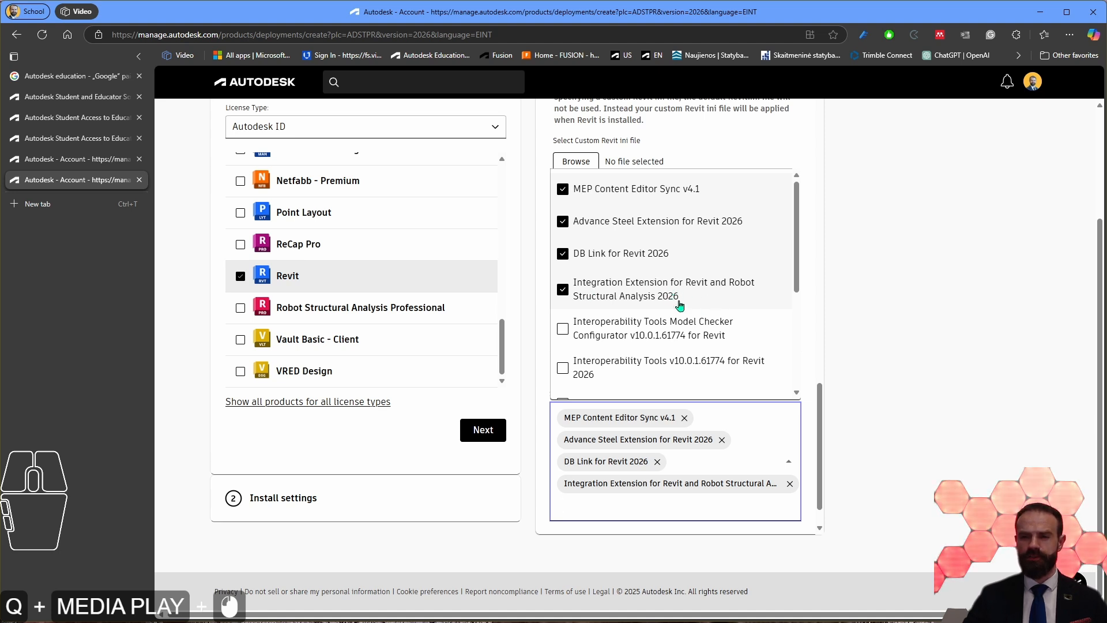
scroll(690, 331, "down", 1)
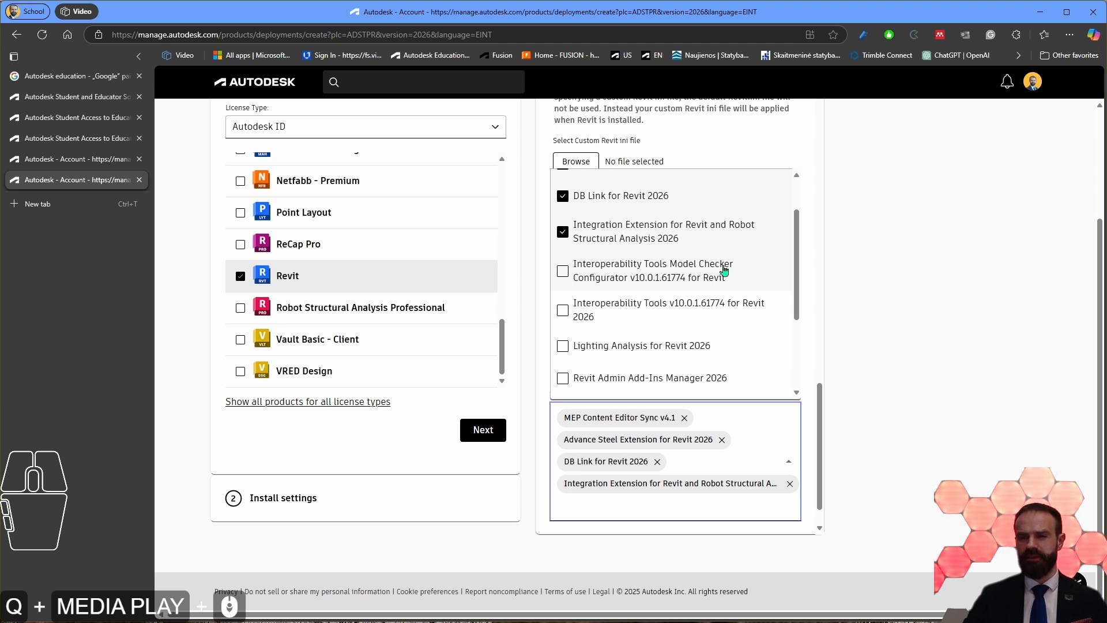
left_click(563, 271)
scroll(657, 283, "down", 2)
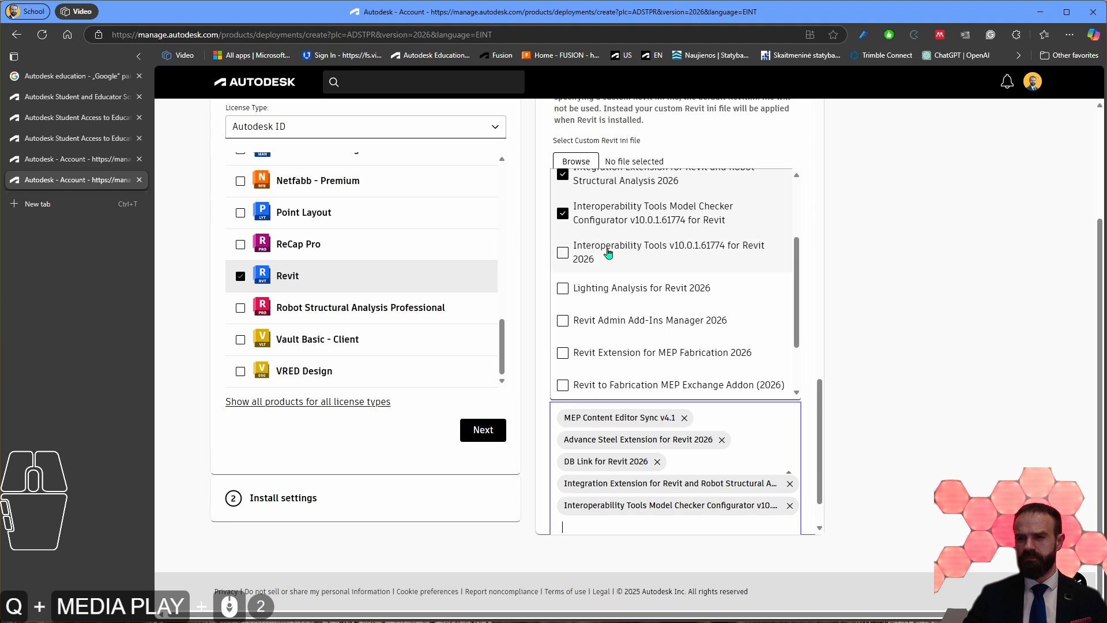
left_click(563, 254)
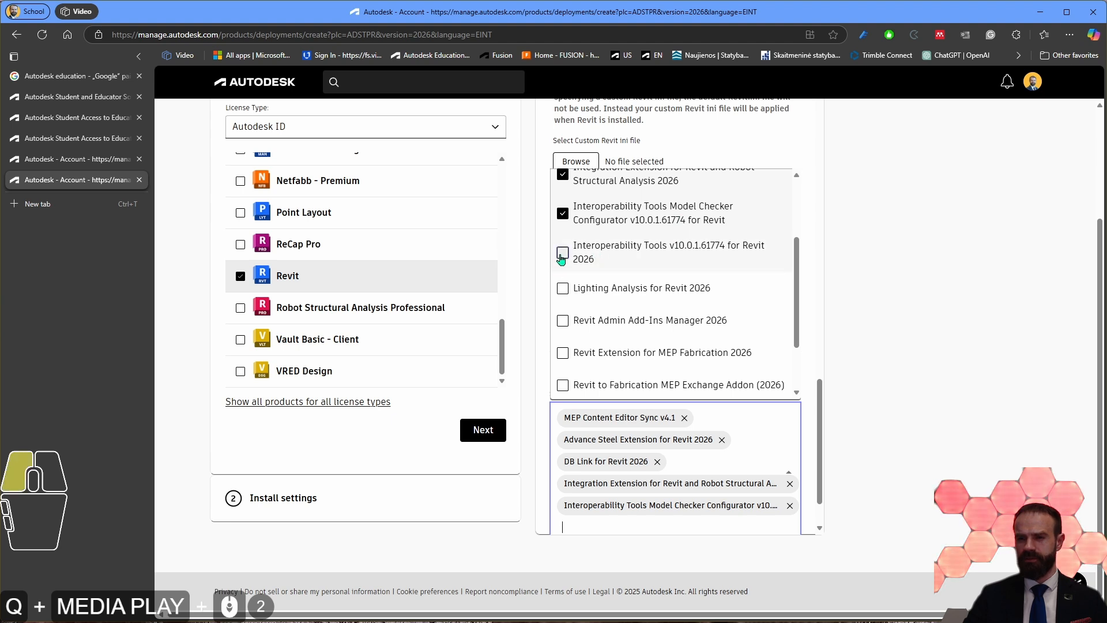
Step: Add the Lighting Analysis for Revit 2026 and Revit Admin Add-Ins Manager 2026 extensions to the package
scroll(778, 508, "down", 1)
left_click(784, 461)
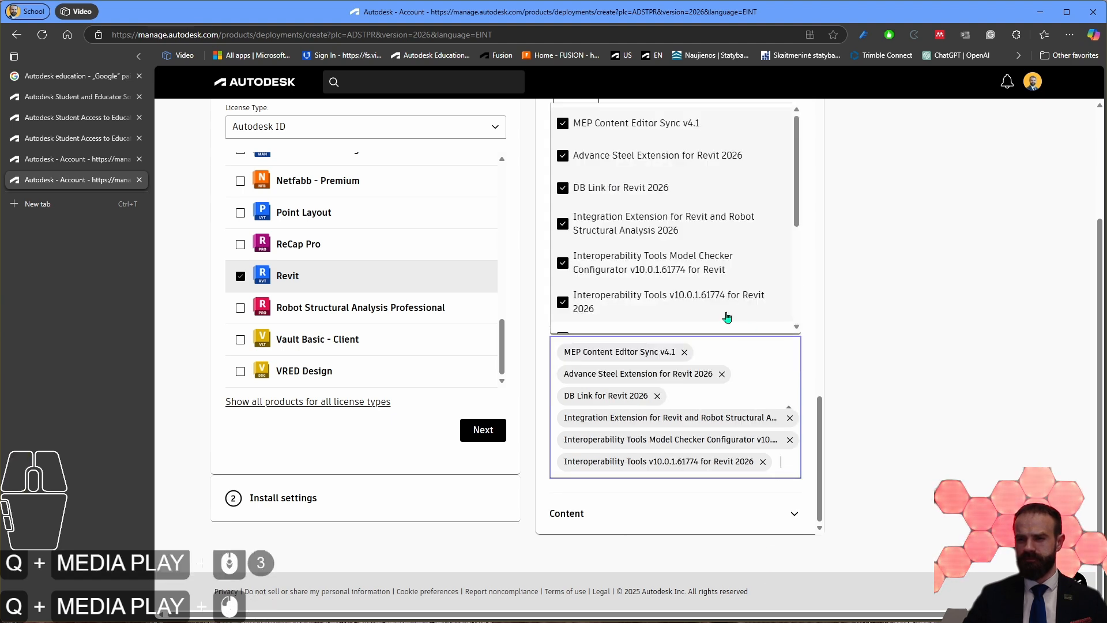
scroll(599, 230, "down", 3)
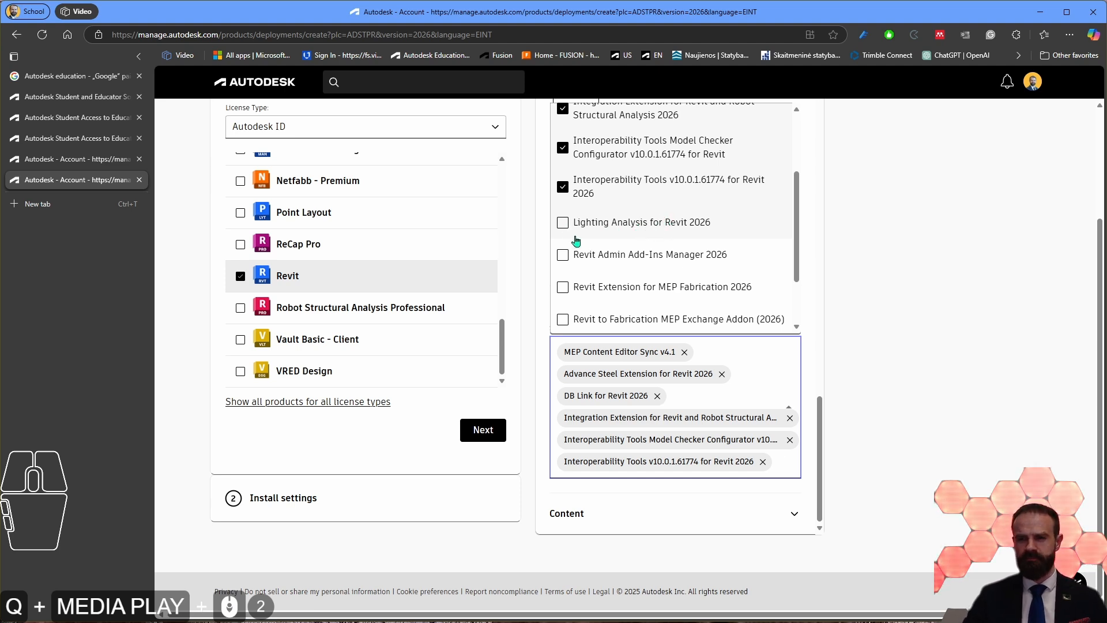
left_click(562, 223)
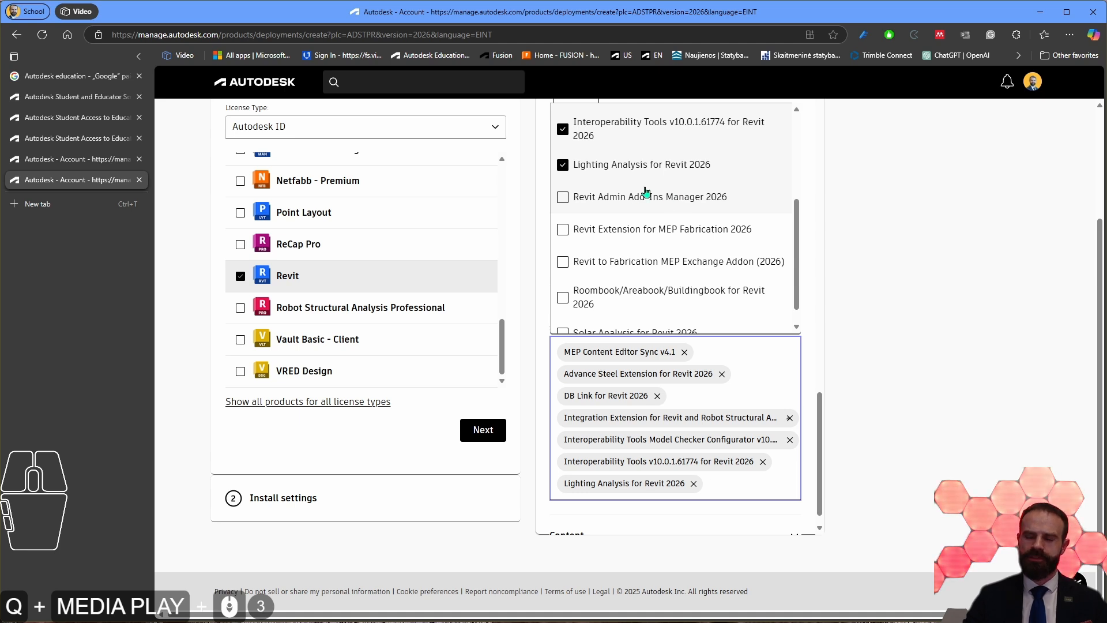
left_click(564, 198)
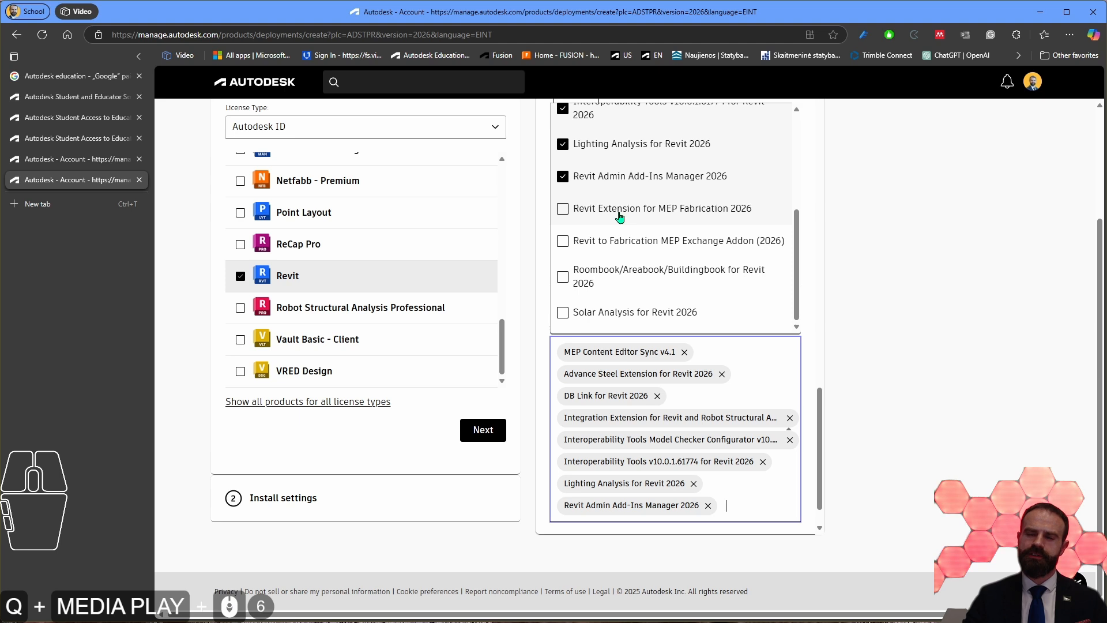
Step: Add the Revit Extension for MEP Fabrication 2026 and Revit to Fabrication MEP Exchange Addon (2026) to the package's extensions
left_click(562, 210)
scroll(581, 520, "down", 2)
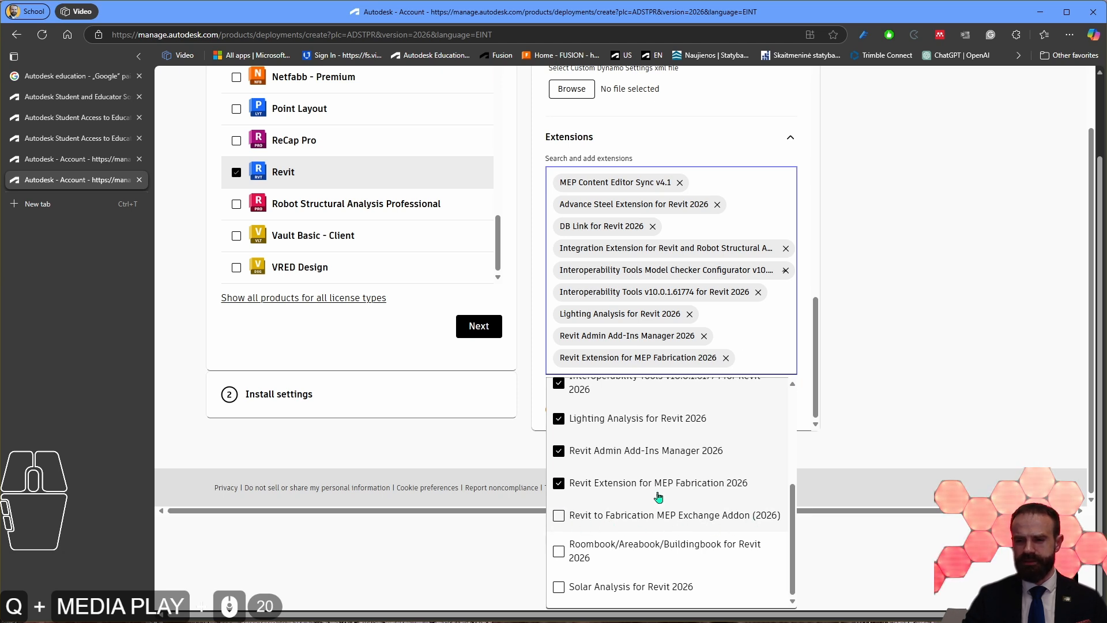
left_click(562, 516)
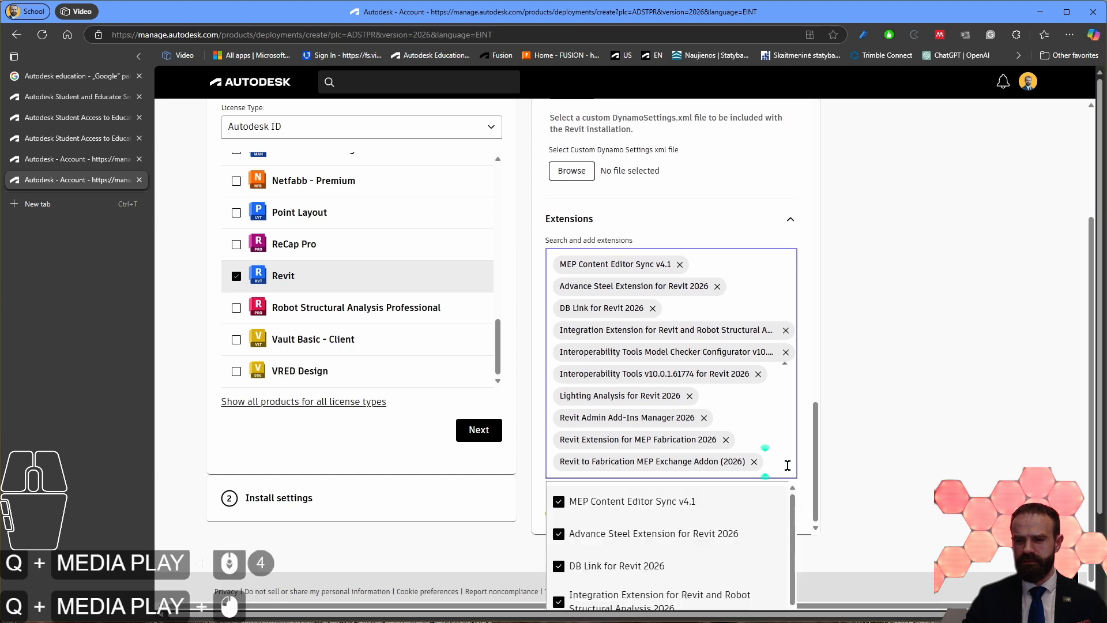
scroll(633, 559, "down", 10)
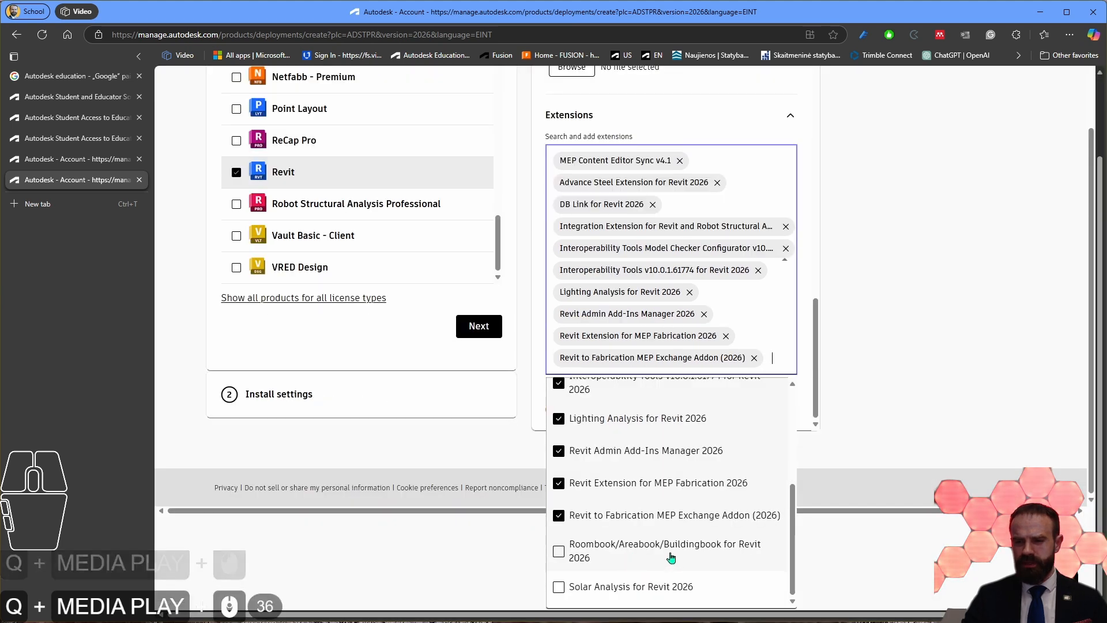
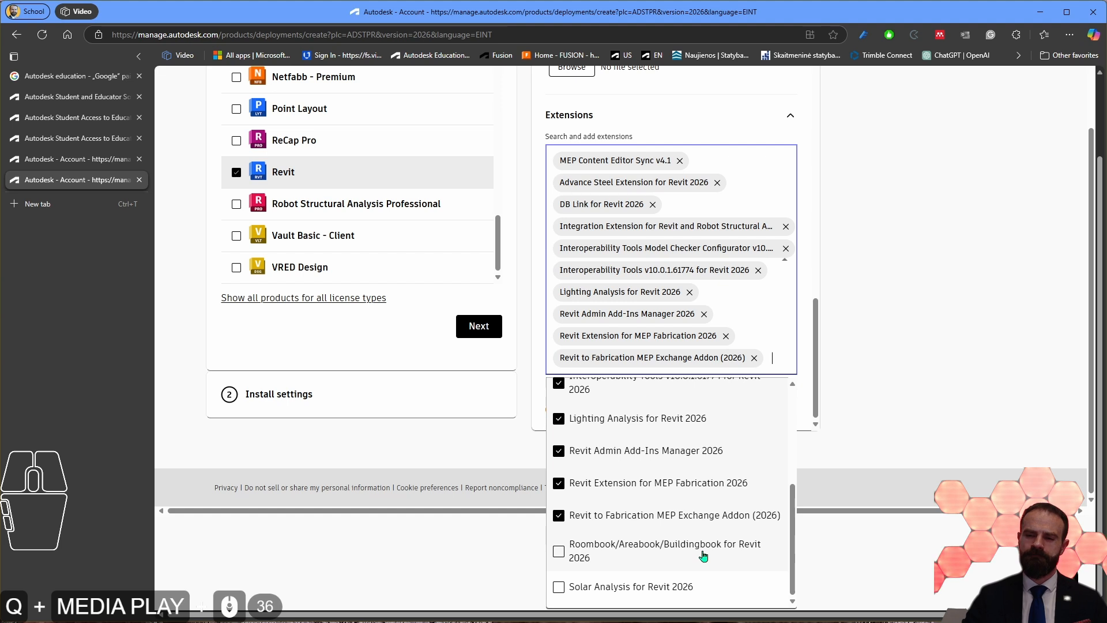
Step: Add Roombook/Areabook/Buildingbook for Revit 2026 and Solar Analysis for Revit 2026 to the package's extensions
left_click(624, 557)
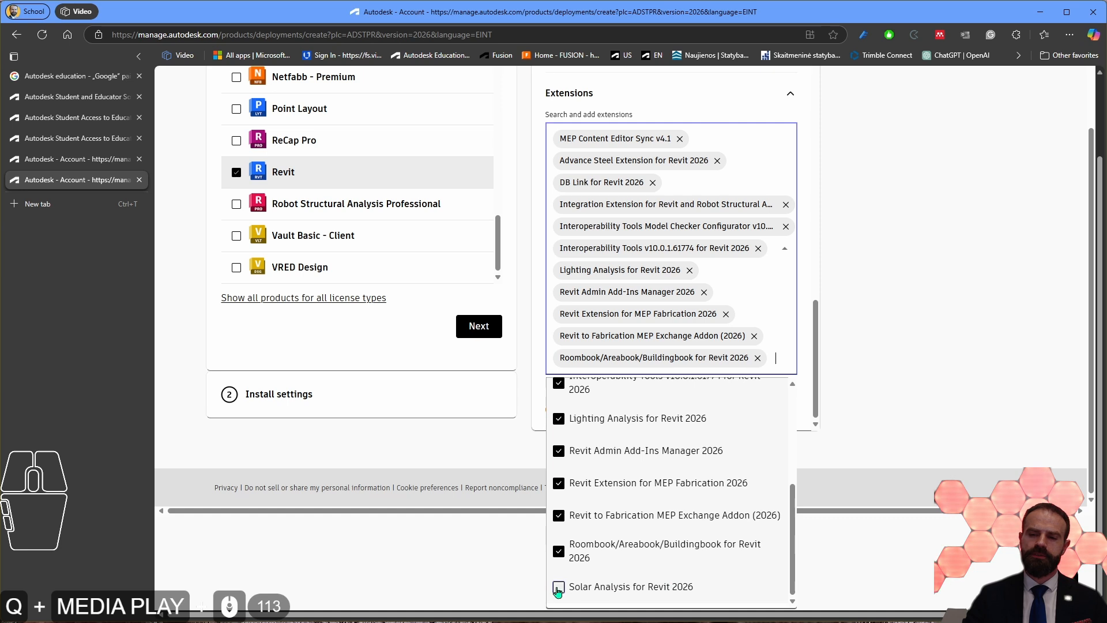
scroll(678, 408, "up", 5)
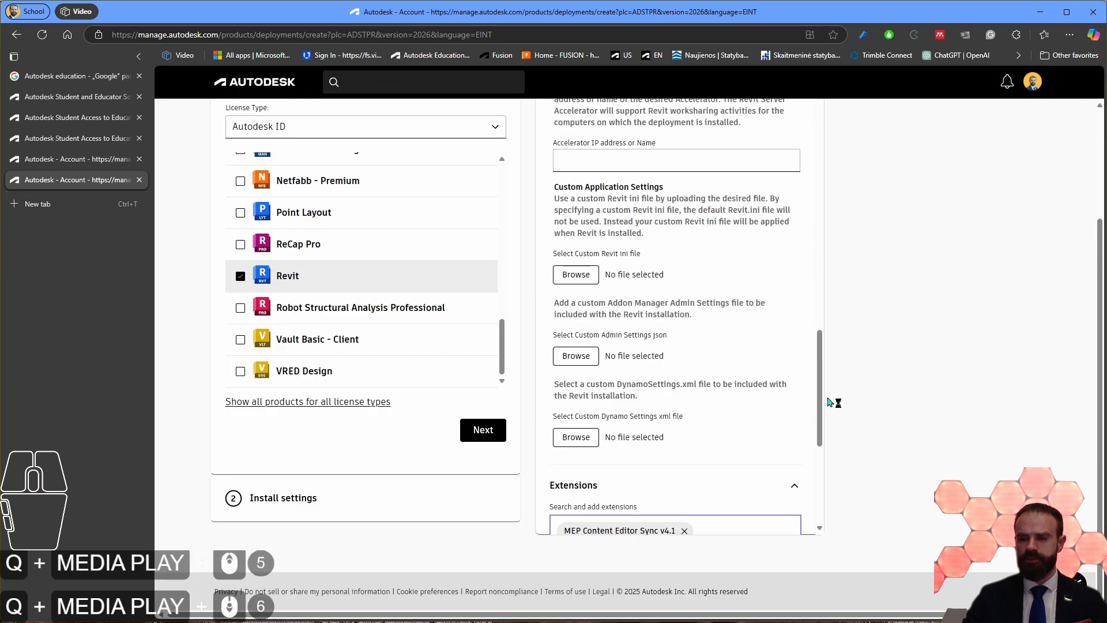
scroll(638, 425, "down", 19)
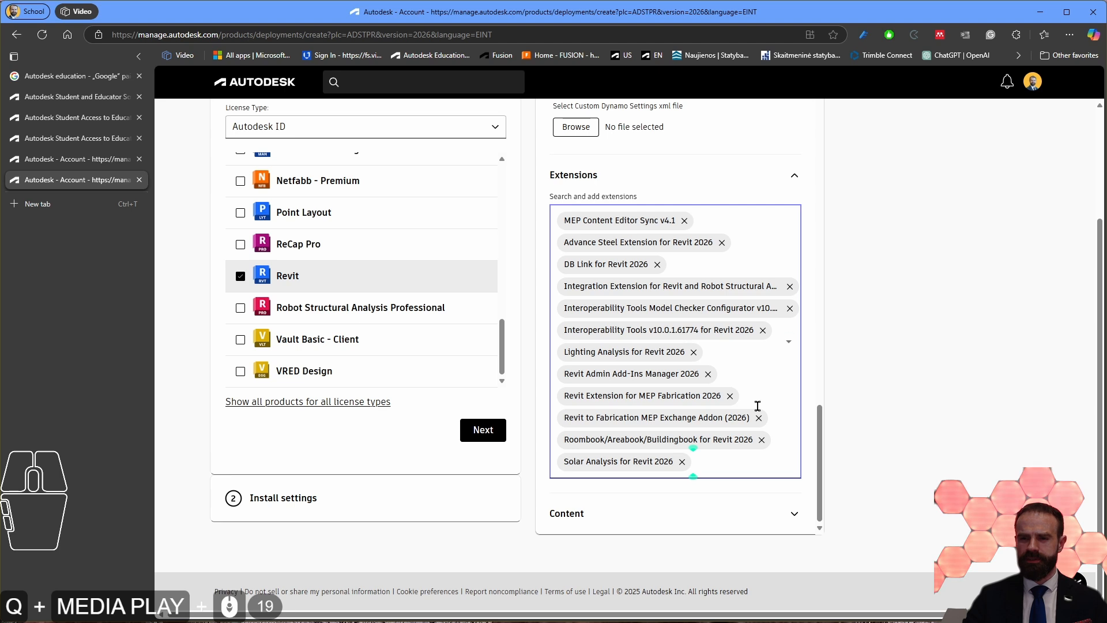
Step: Expand the package's Content section and include French Content for Revit 2026
left_click(640, 513)
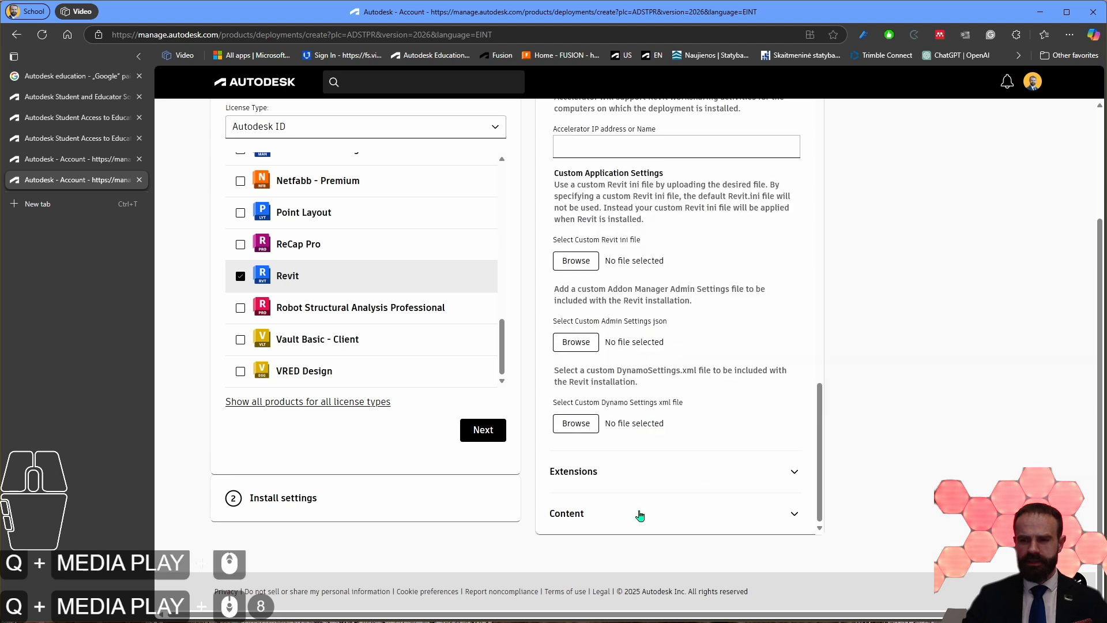
left_click(606, 515)
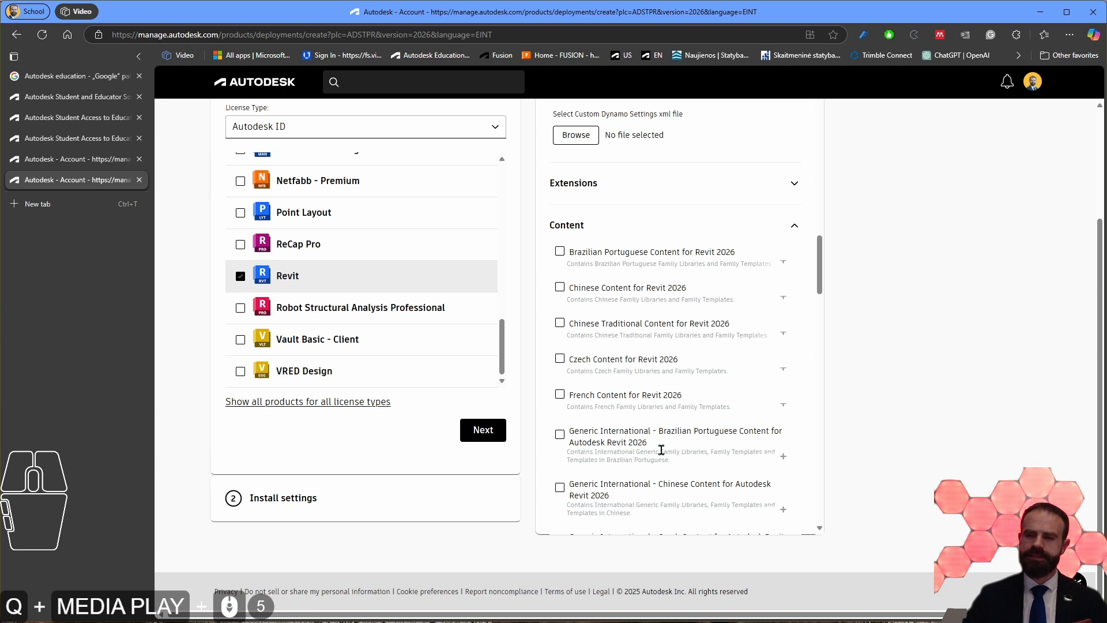
scroll(671, 382, "up", 17)
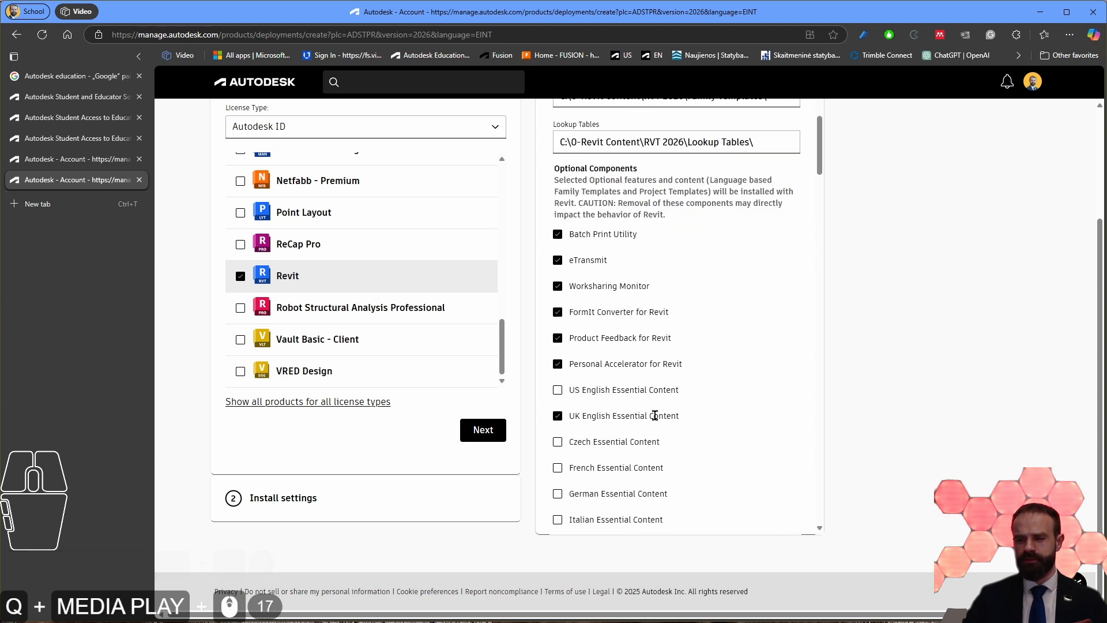
scroll(657, 429, "down", 19)
scroll(661, 426, "up", 3)
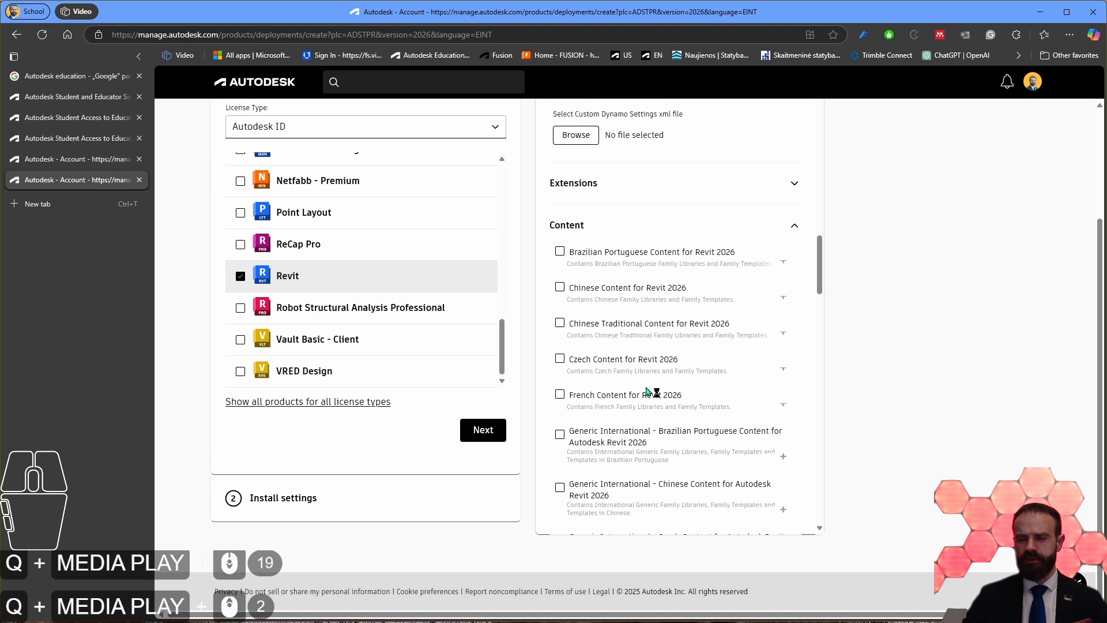
scroll(661, 427, "down", 2)
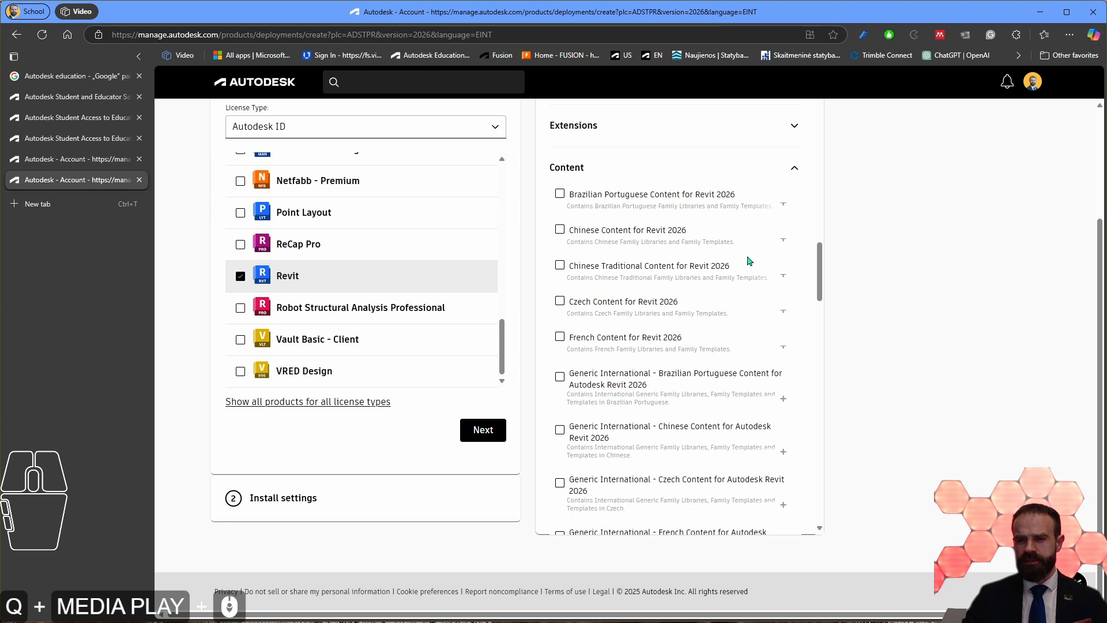
left_click(560, 337)
scroll(682, 337, "down", 2)
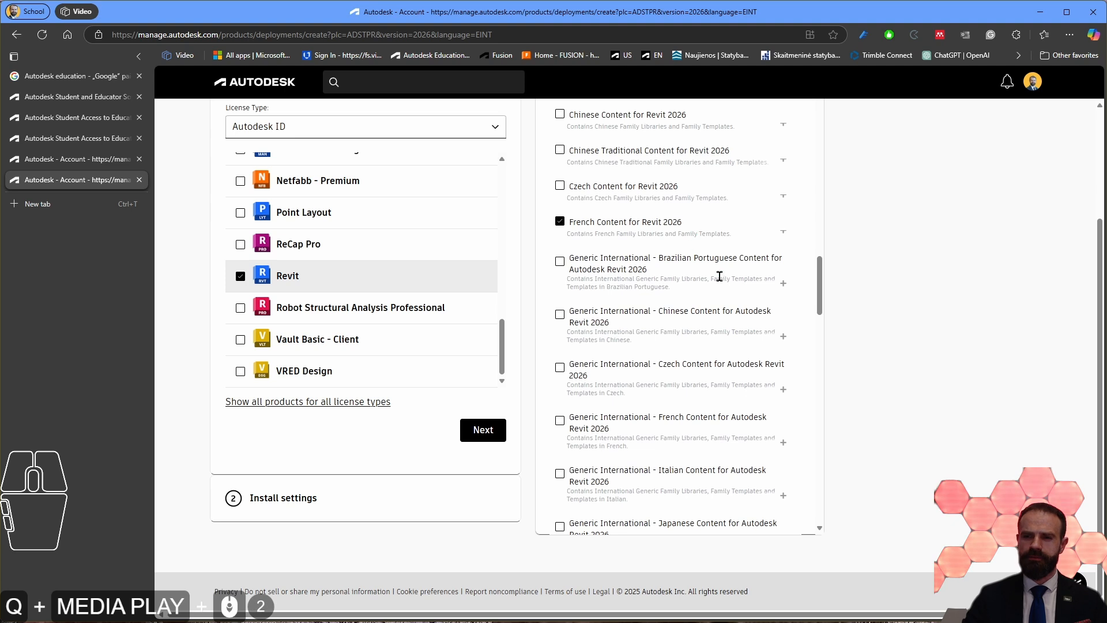
Step: Include Generic International - French Content for Autodesk Revit 2026 in the package's content
scroll(671, 277, "up", 2)
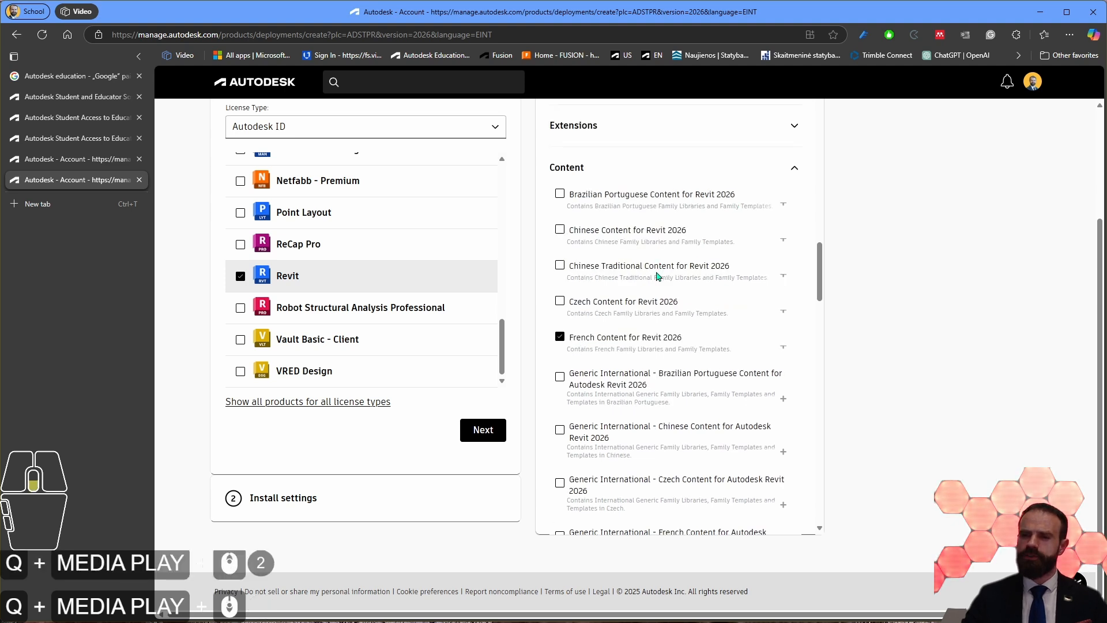
scroll(659, 268, "down", 2)
scroll(661, 304, "up", 1)
scroll(611, 248, "down", 5)
left_click(560, 247)
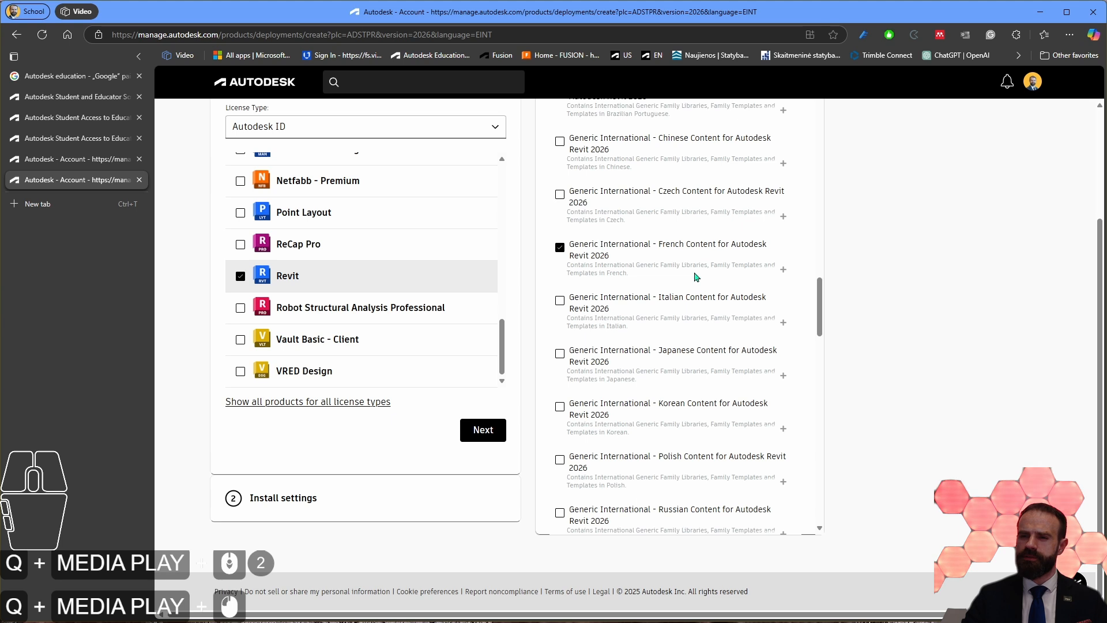
Step: Include German Content for Revit 2026 in the package's content and highlight its description
scroll(687, 283, "up", 5)
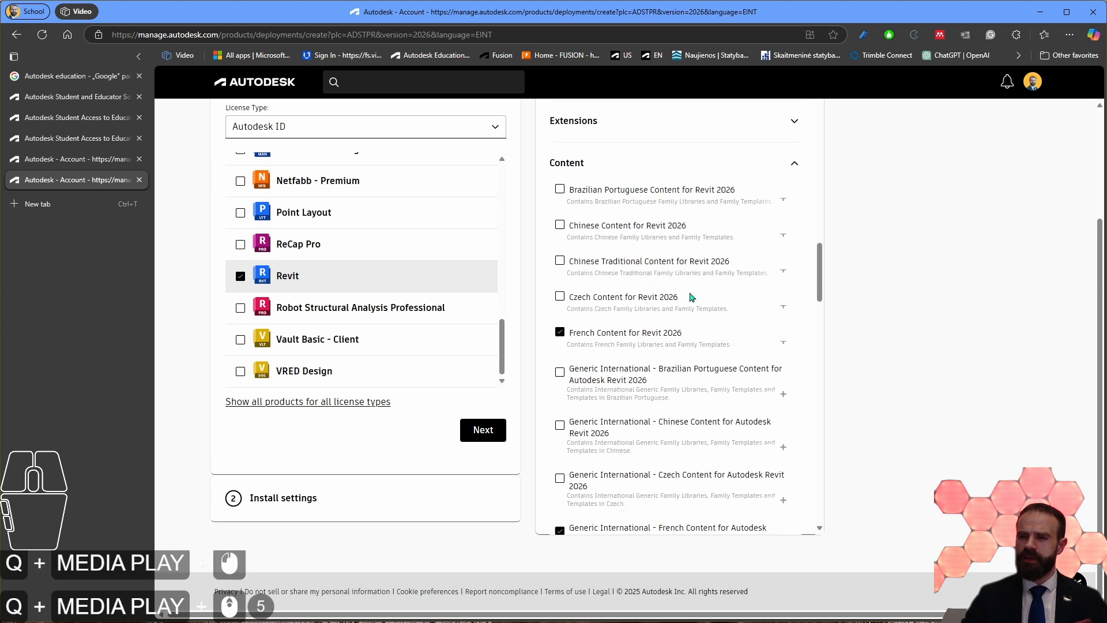
scroll(678, 288, "down", 5)
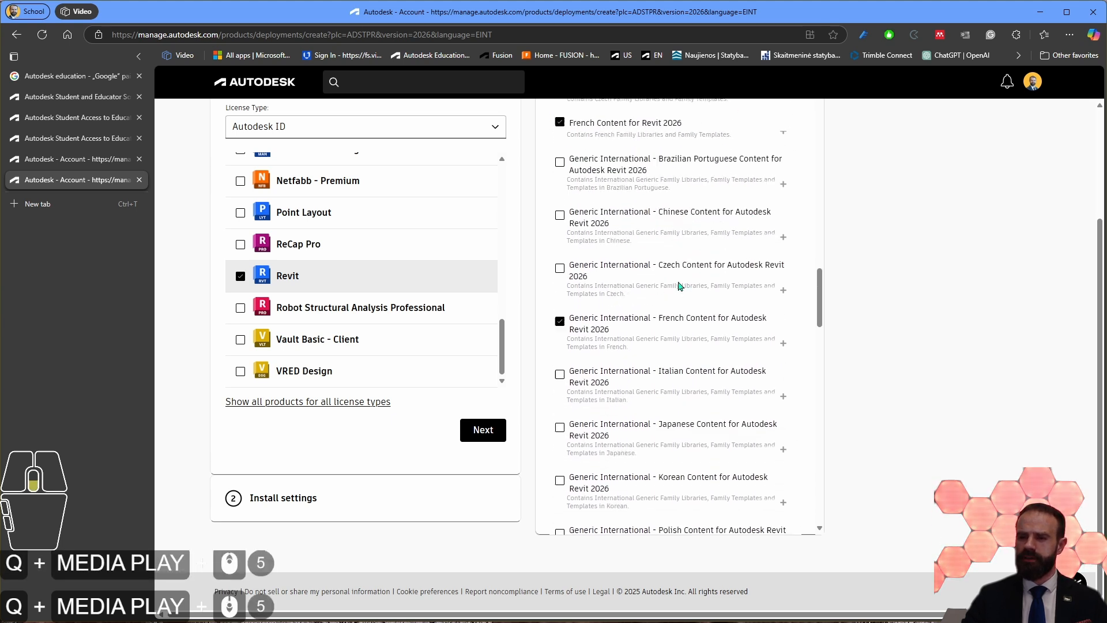
scroll(678, 287, "down", 6)
left_click_drag(678, 335, 567, 324)
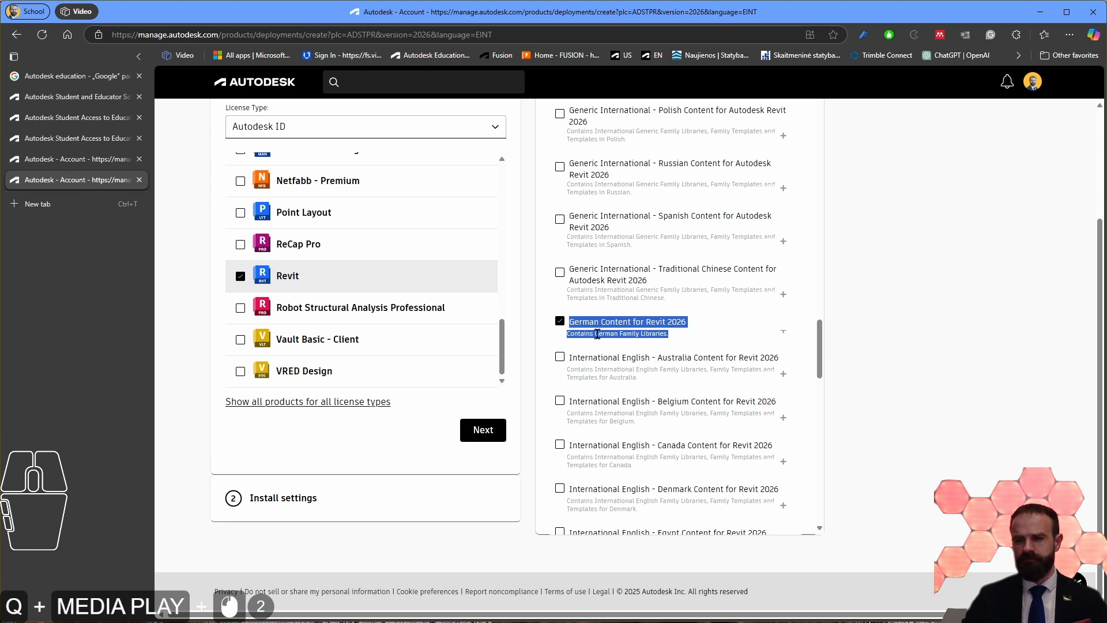
left_click(681, 340)
left_click_drag(681, 340, 577, 327)
left_click(656, 332)
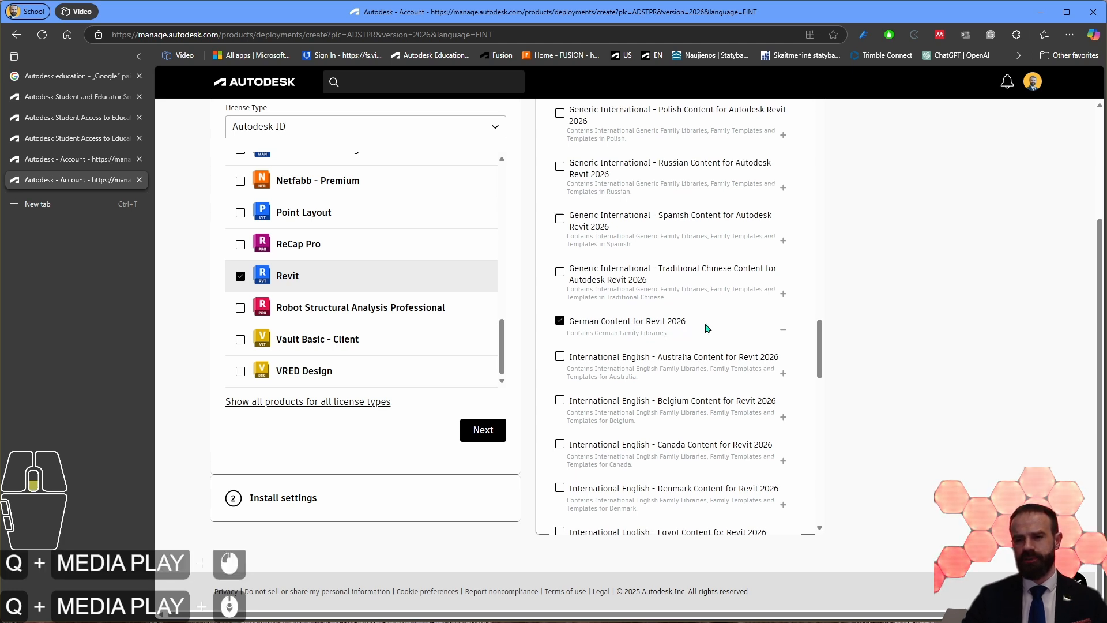
Step: Include International English - EURO Content for Revit 2026 and MEP Fabrication Metric Content 2.41 for Revit in the package
scroll(691, 332, "down", 4)
left_click(632, 242)
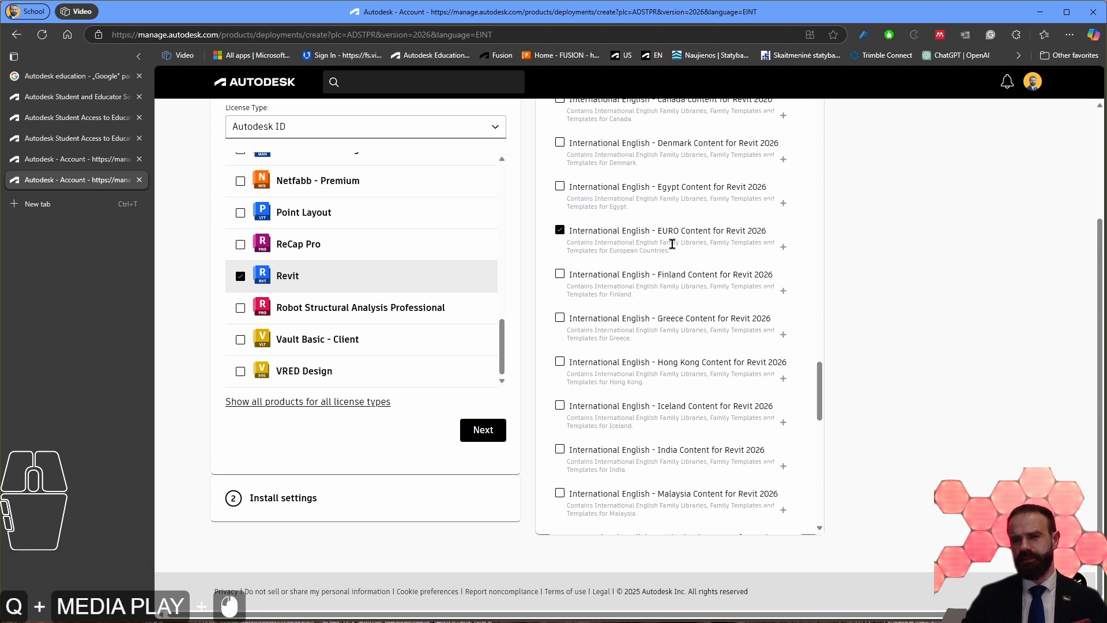
scroll(714, 294, "down", 15)
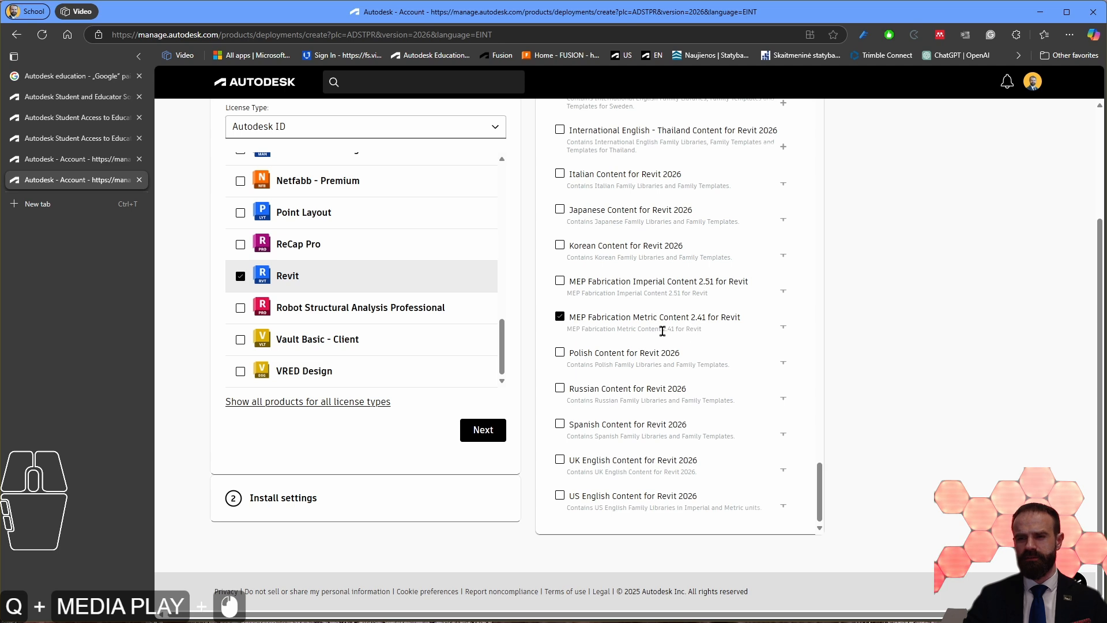
Step: Include UK English Content for Revit 2026 and US English Content for Revit 2026 in the package's content
scroll(687, 401, "down", 2)
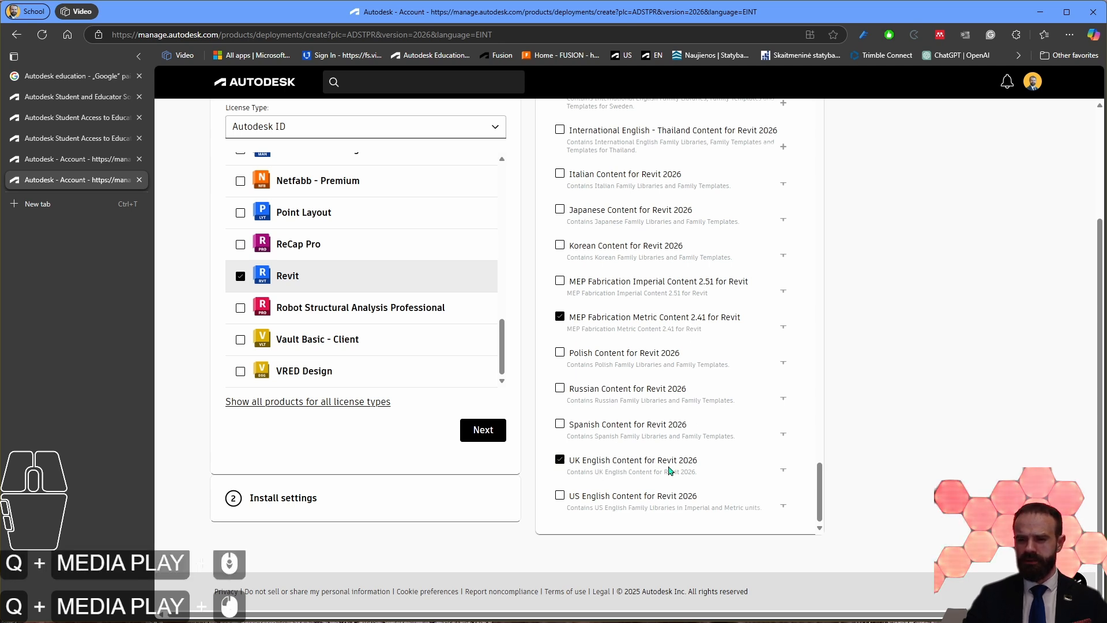
left_click(629, 468)
left_click_drag(580, 473, 700, 474)
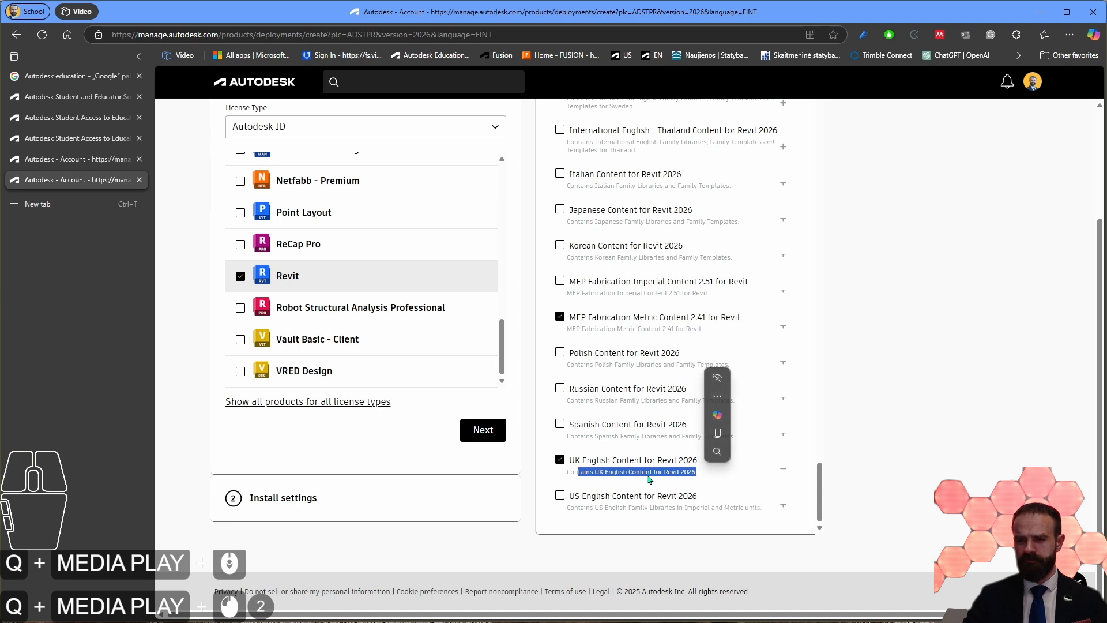
left_click(596, 472)
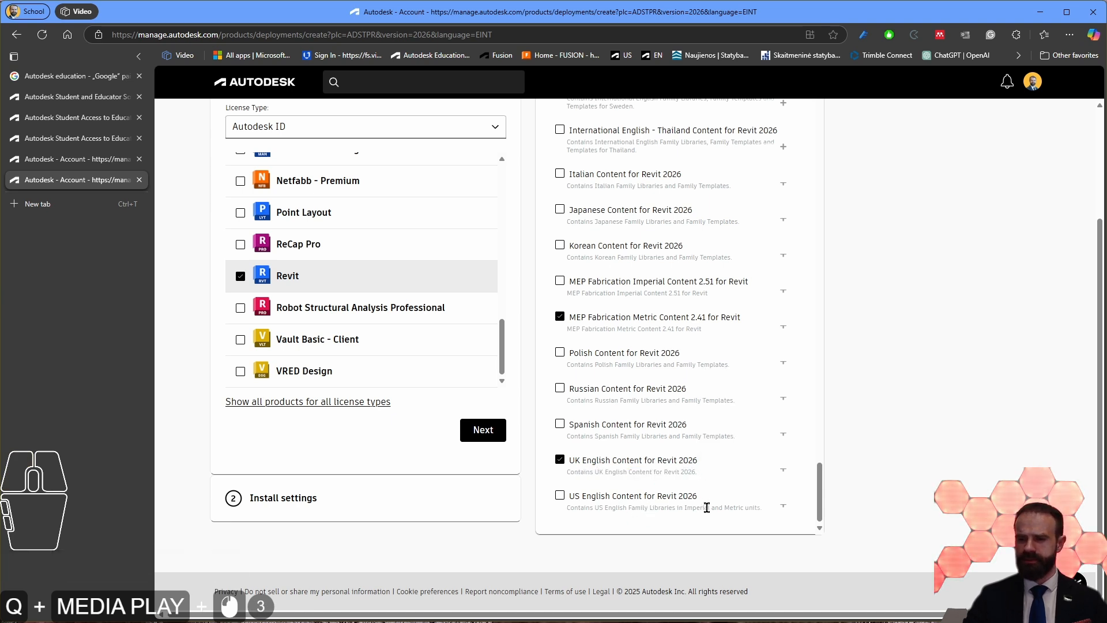
left_click_drag(721, 507, 745, 509)
left_click(632, 506)
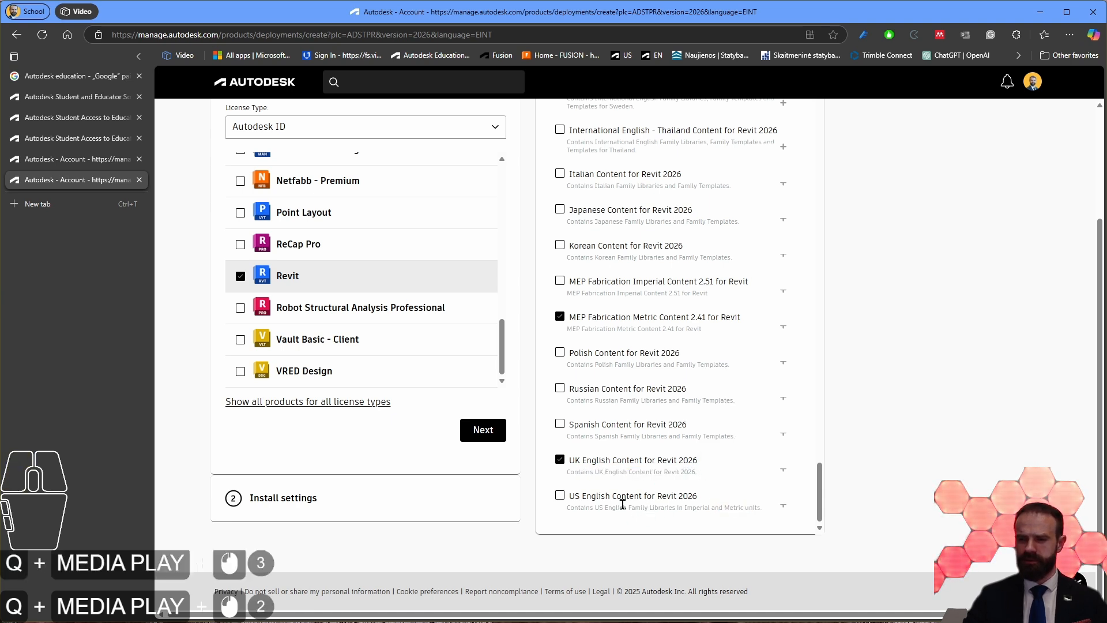
left_click(559, 497)
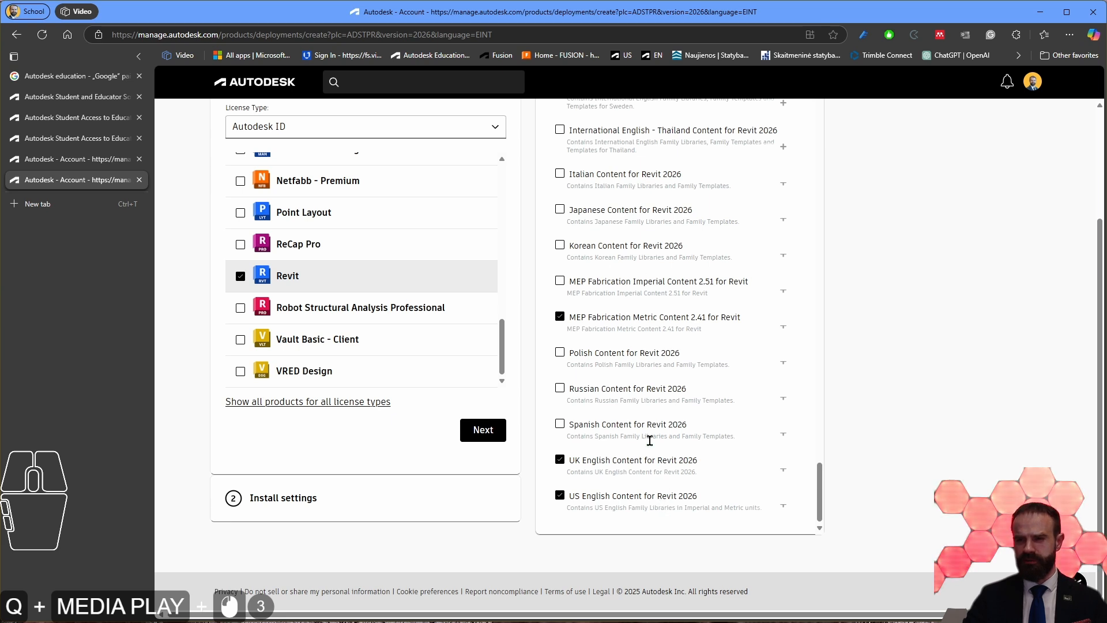
Step: Review the whole content list to check which language and fabrication content packs are selected
scroll(686, 472, "up", 12)
scroll(687, 472, "down", 17)
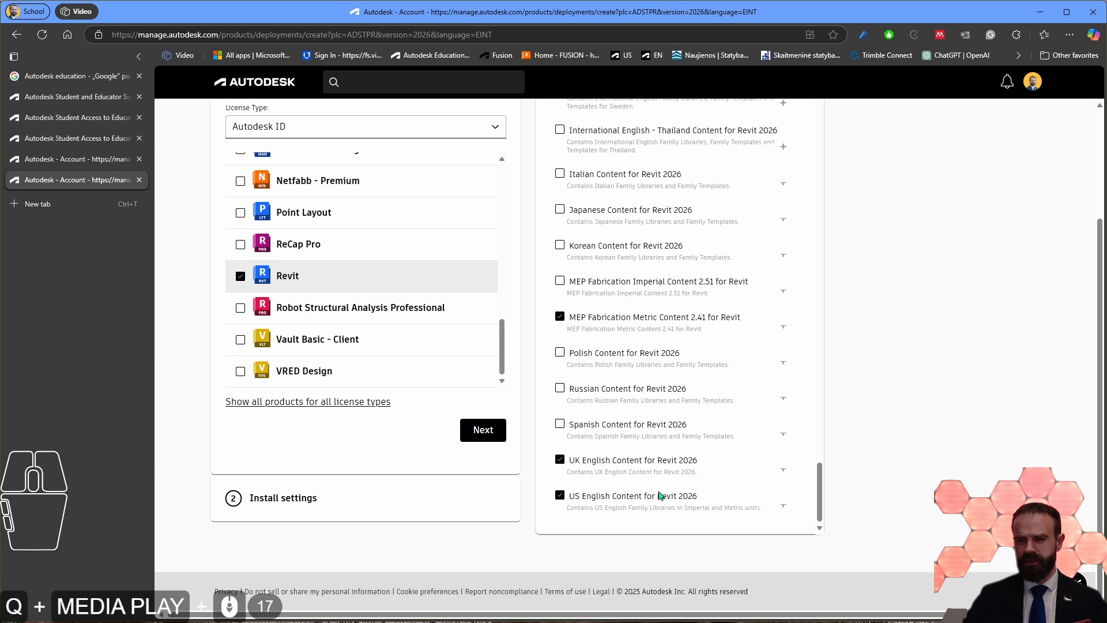
scroll(692, 470, "up", 18)
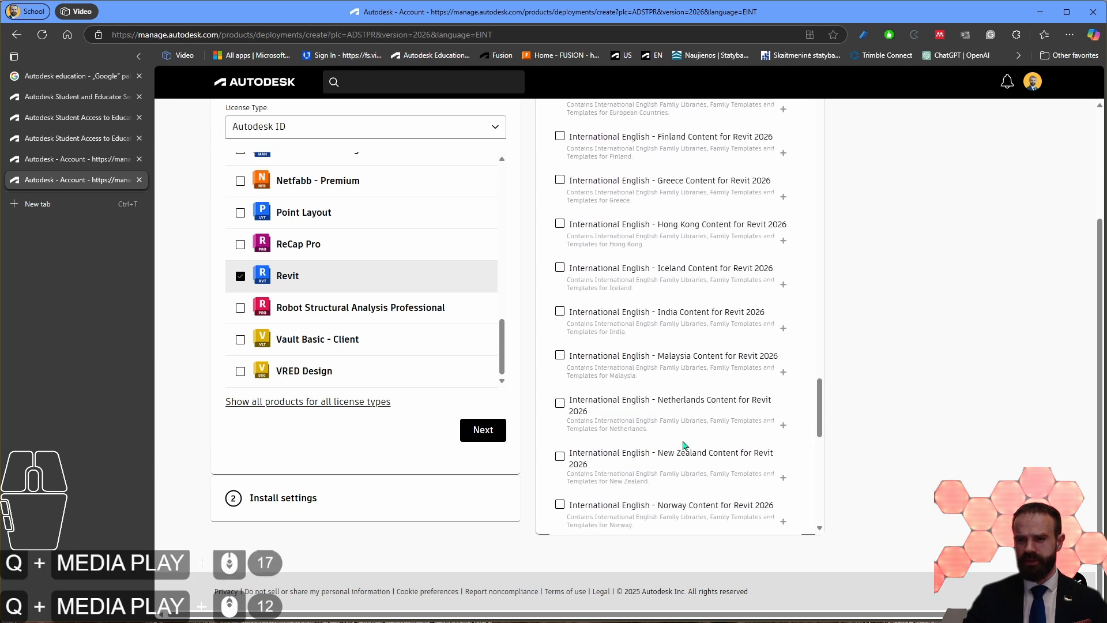
scroll(663, 432, "up", 1)
scroll(666, 308, "up", 13)
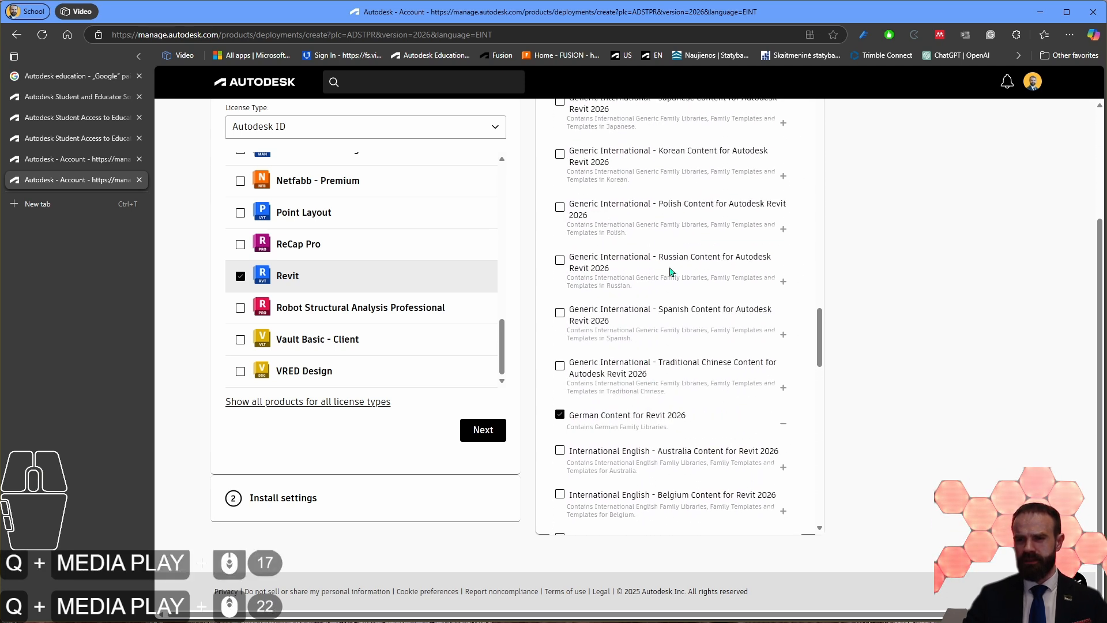
scroll(693, 408, "down", 20)
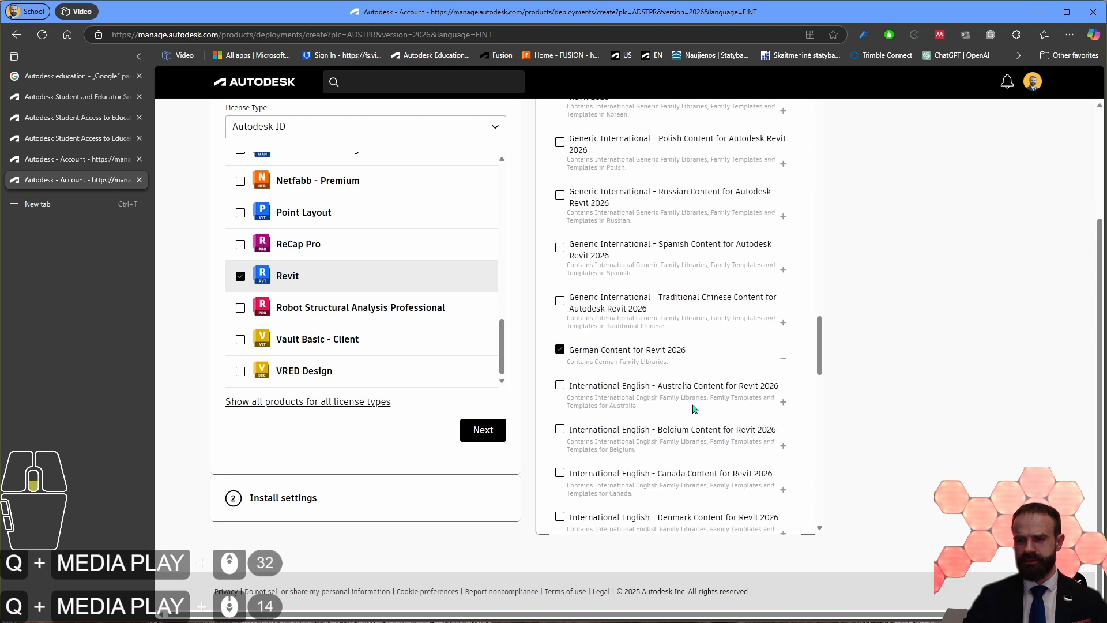
scroll(648, 499, "up", 19)
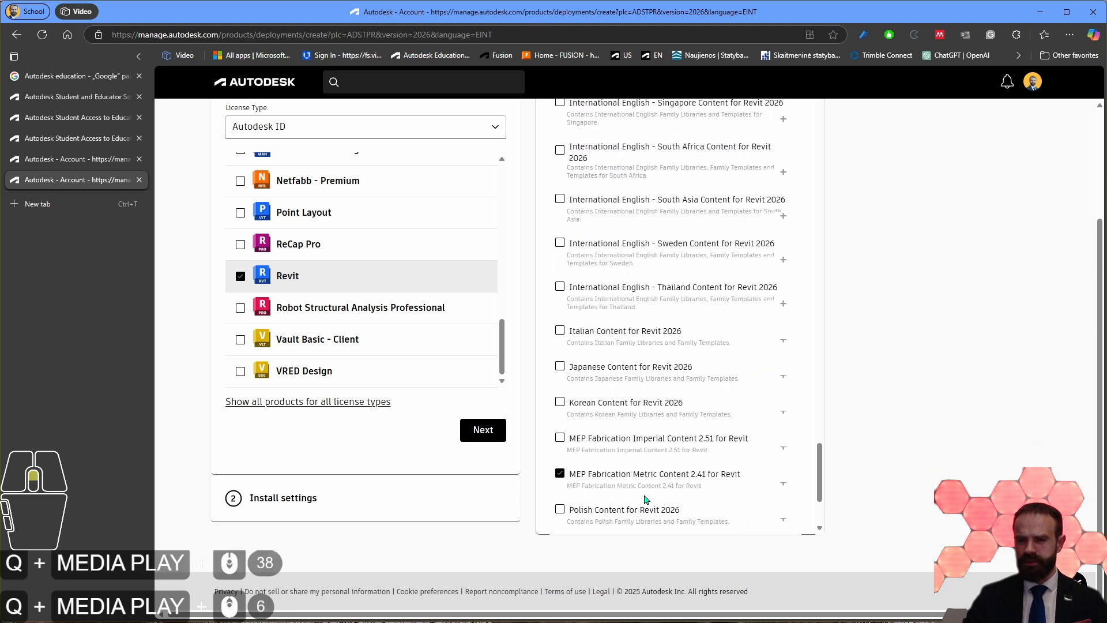
scroll(648, 500, "up", 15)
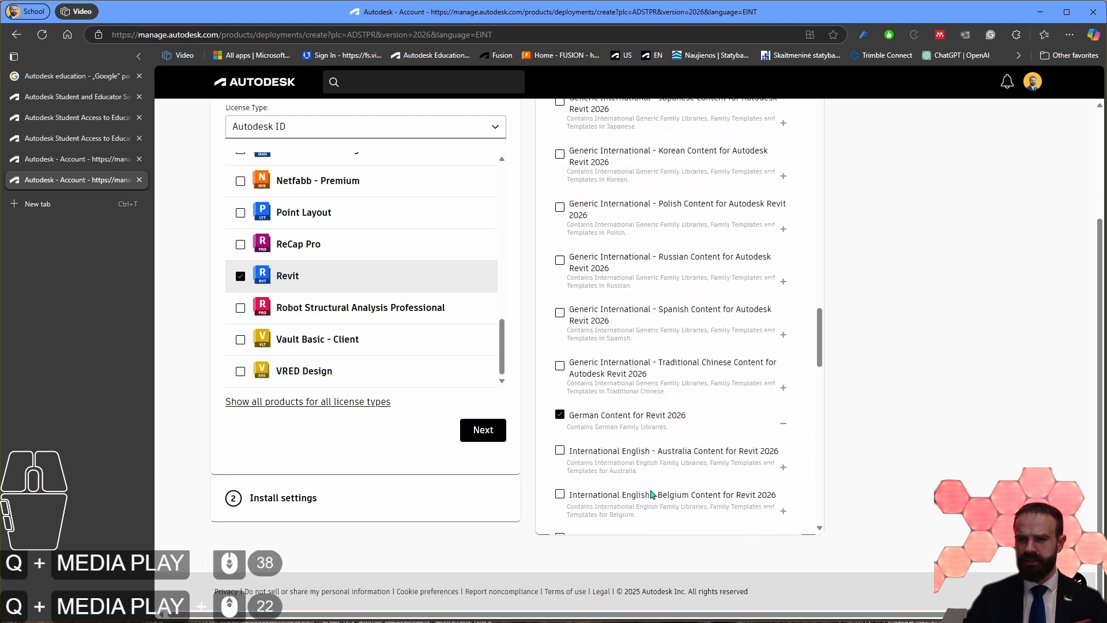
Step: Collapse the Content section and continue to the package's install settings
left_click(793, 315)
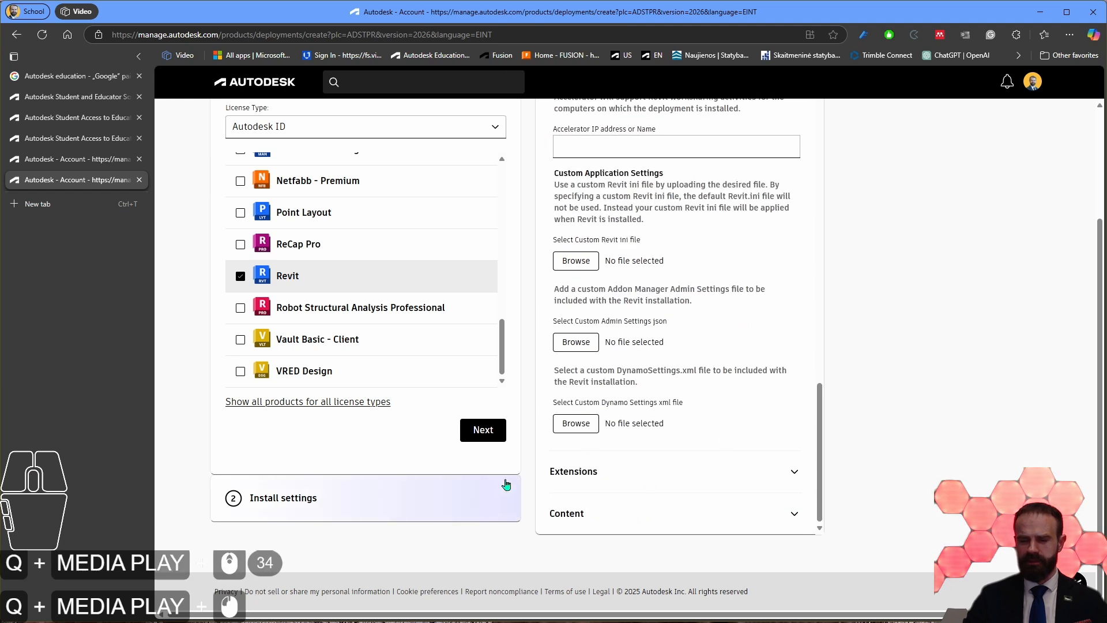
left_click(489, 443)
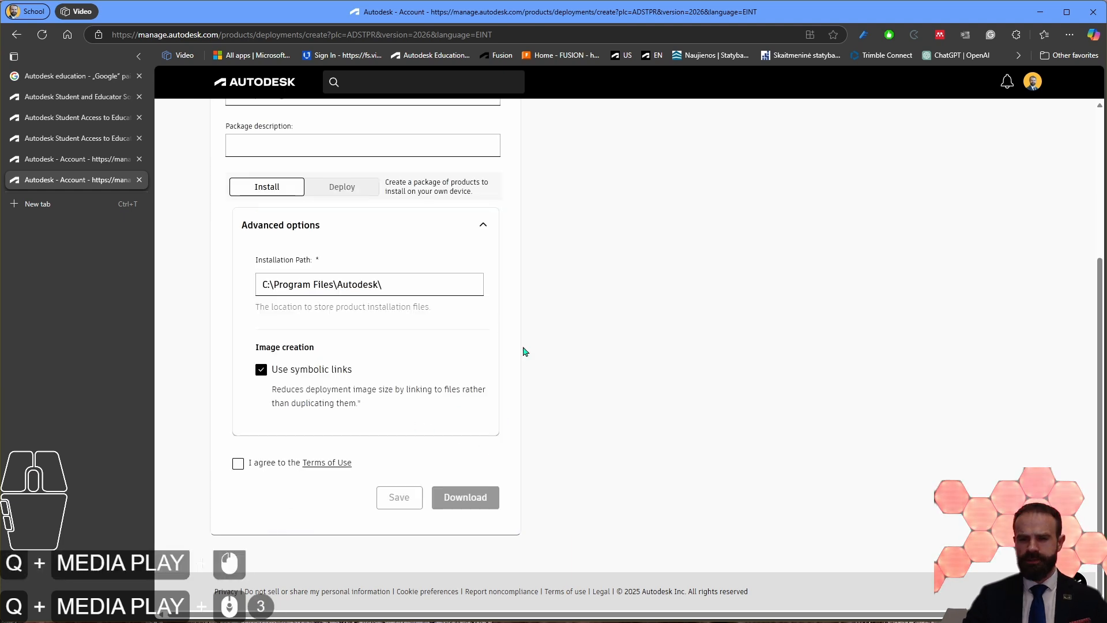
scroll(524, 351, "up", 6)
scroll(316, 289, "down", 3)
scroll(265, 173, "up", 1)
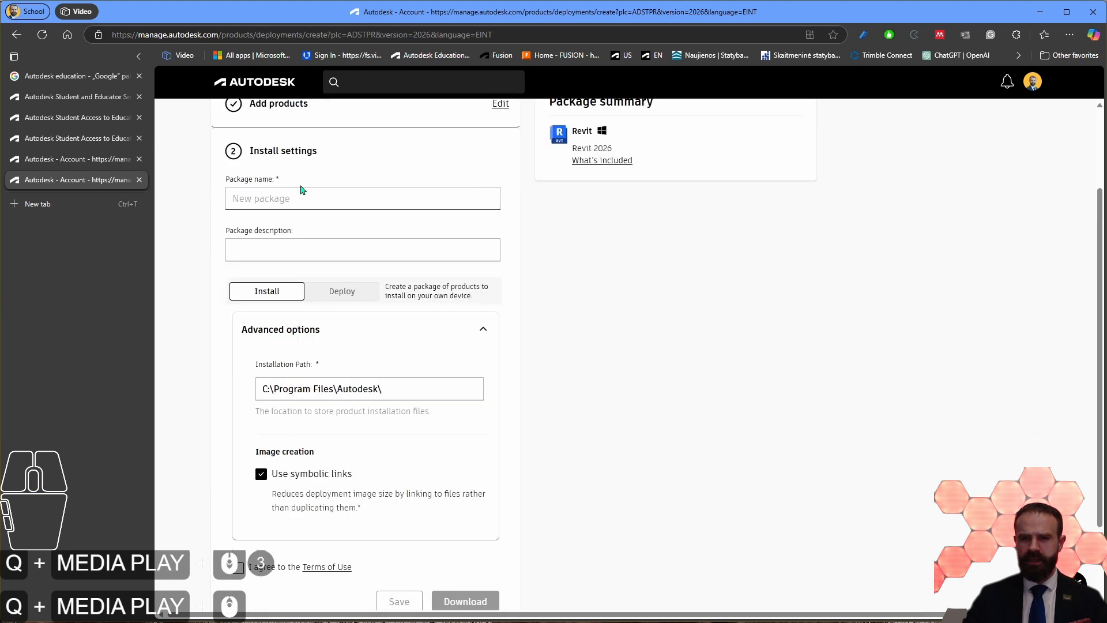
scroll(672, 254, "up", 2)
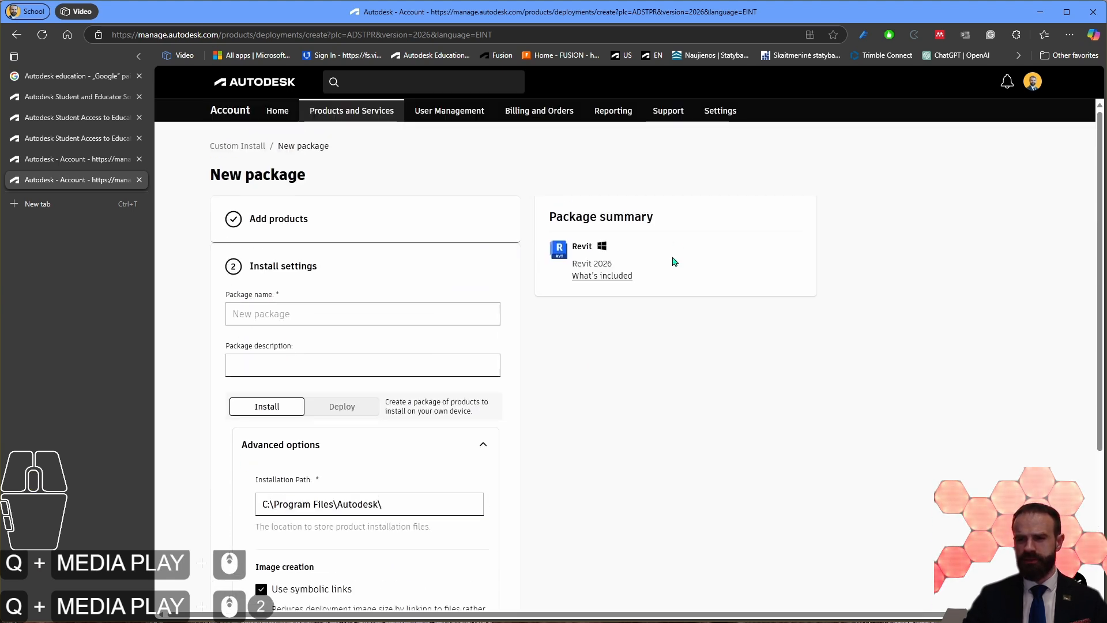
Step: Name the package "Revit 2026 - Extations - Content - ENG - C", reusing the product name from the package summary
triple_click(597, 263)
key("ctrl+c")
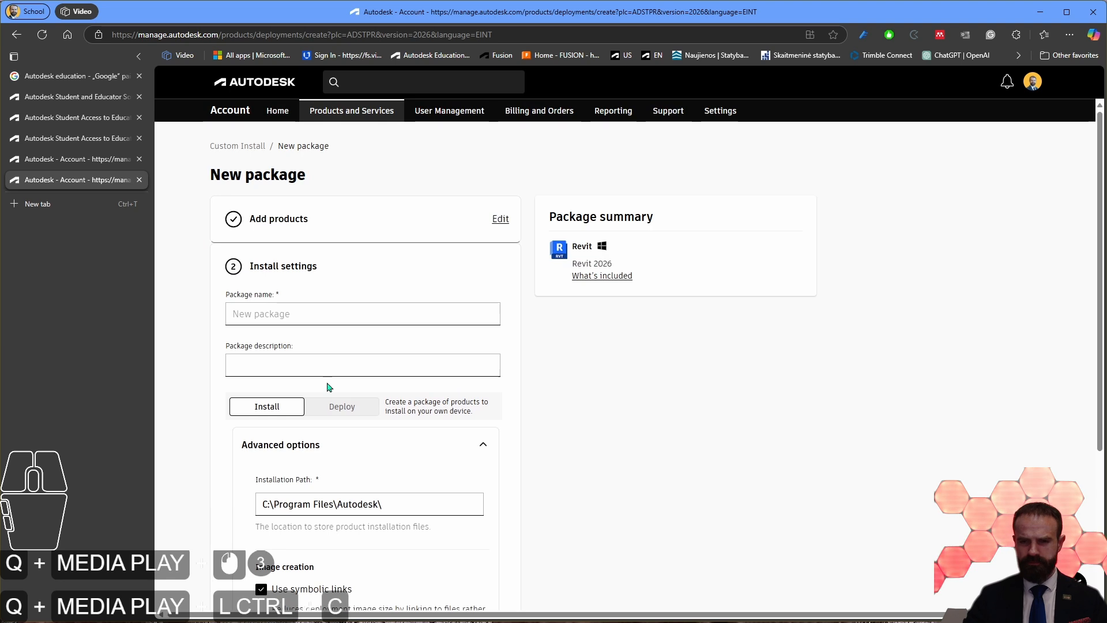
left_click(287, 314)
key("ctrl+v")
type("-")
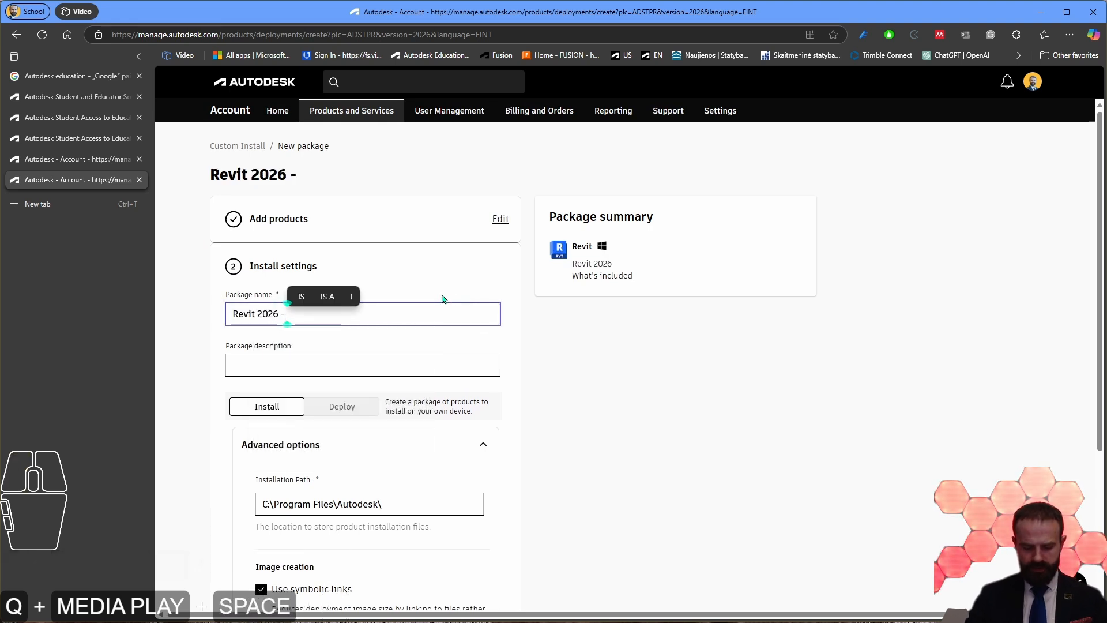
type(" Exta")
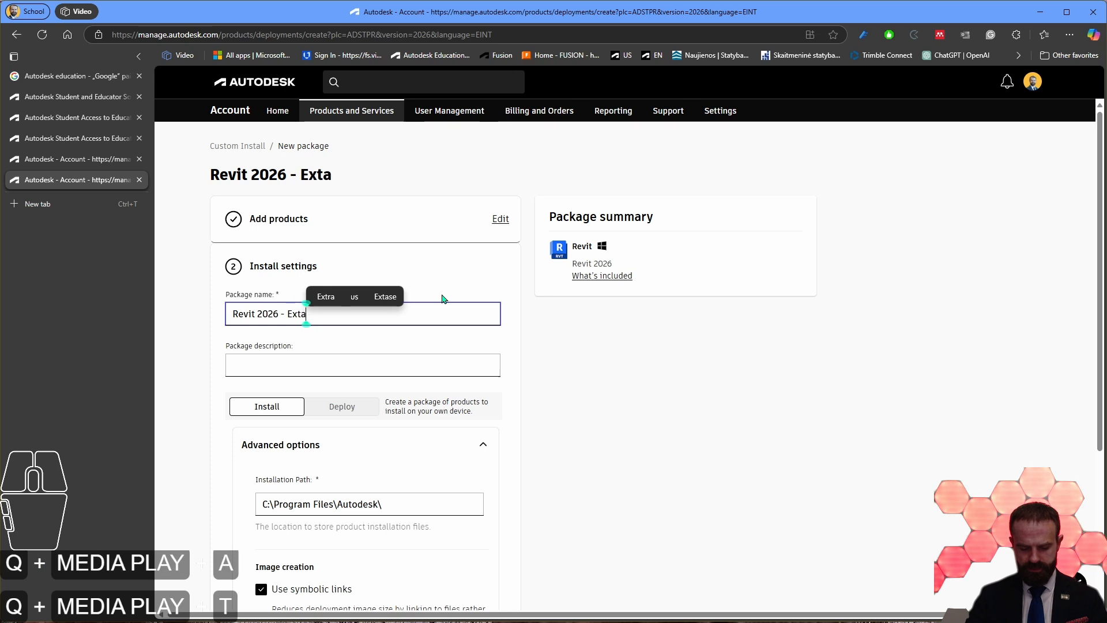
type("tions - ")
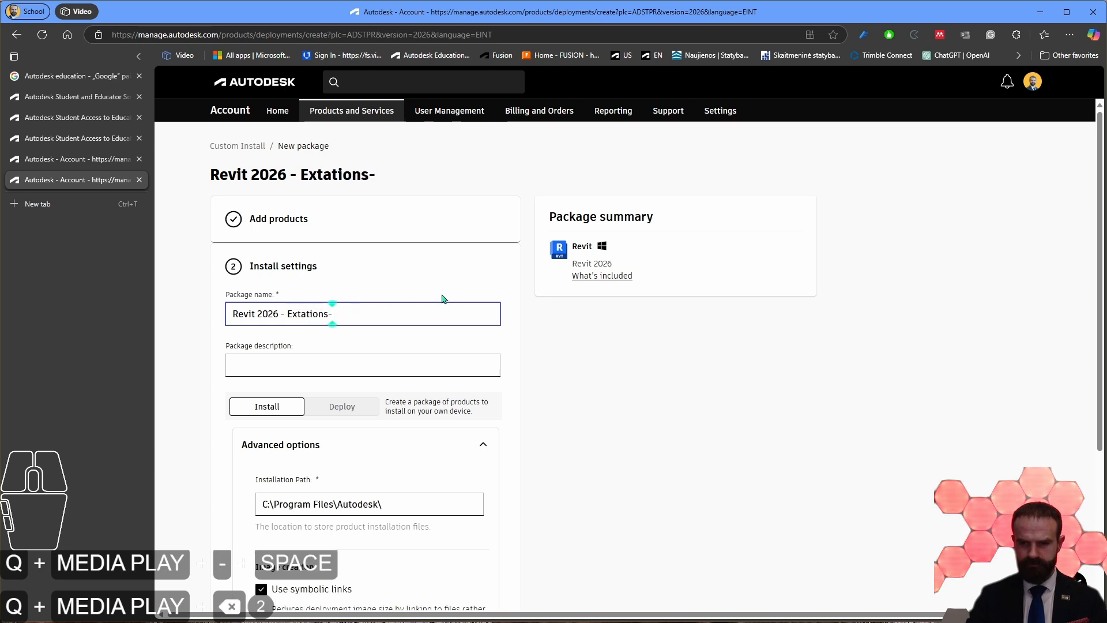
type("Li")
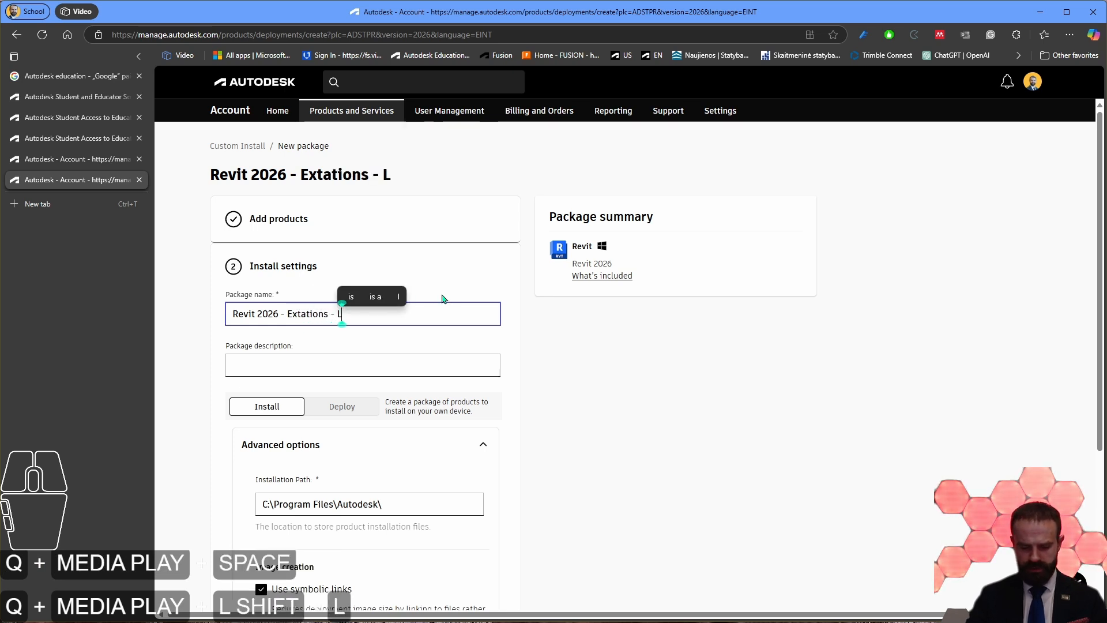
key("BackSpace")
key("BackSpace")
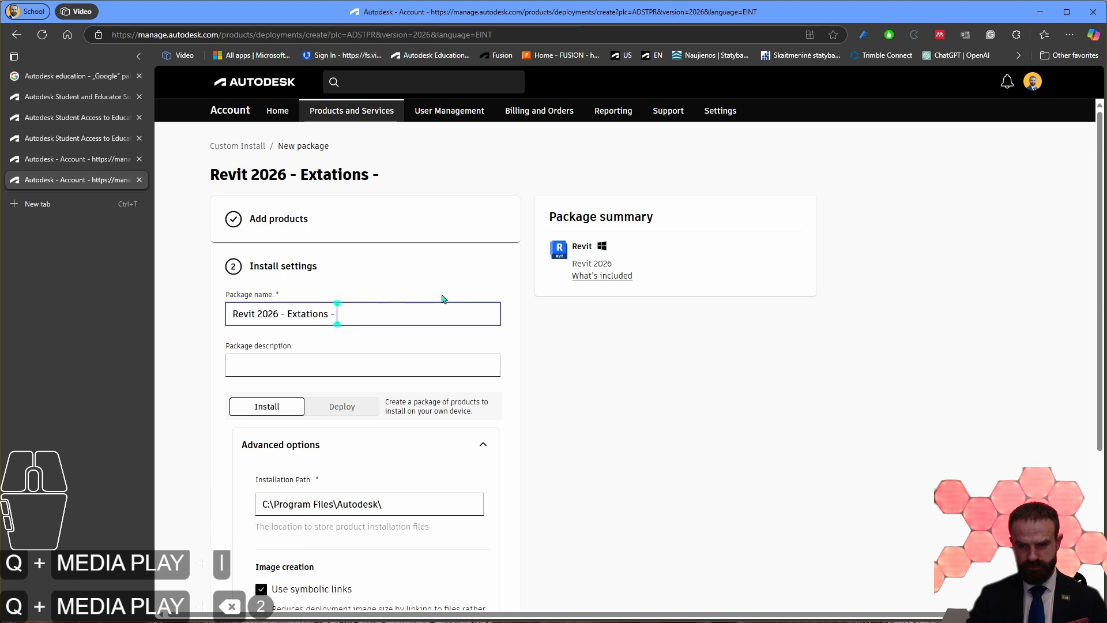
type("Conte")
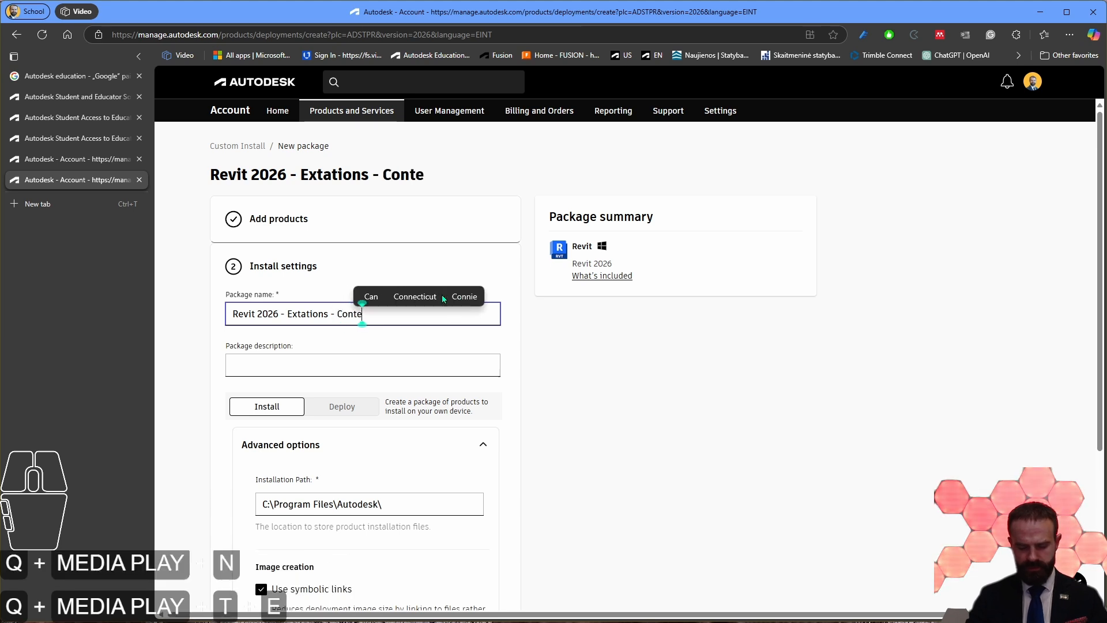
type("nt -")
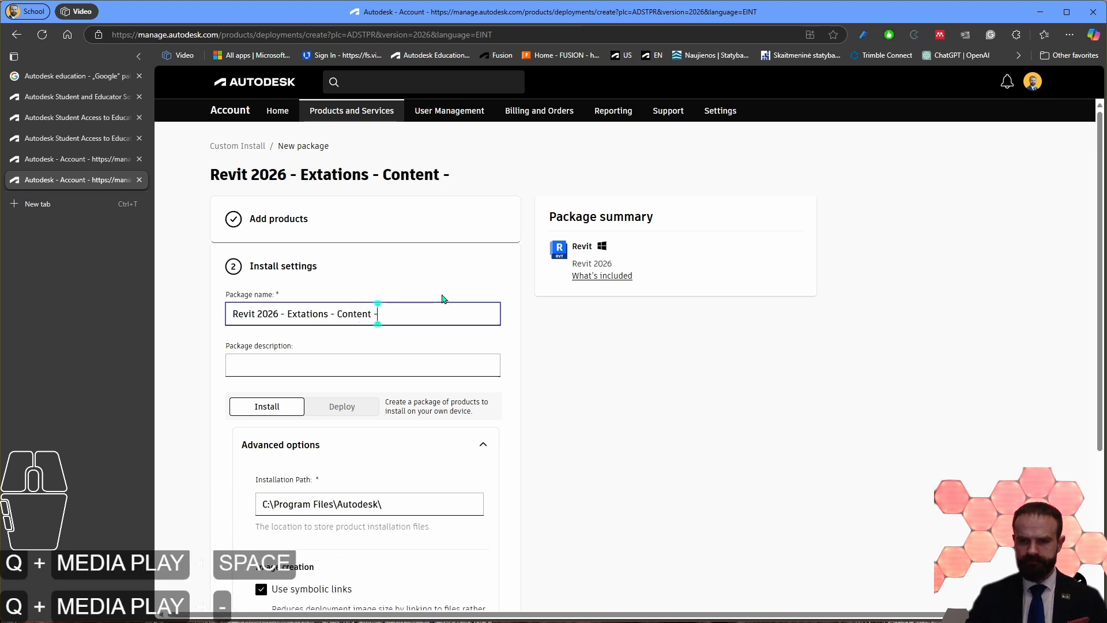
type(" ENG - ")
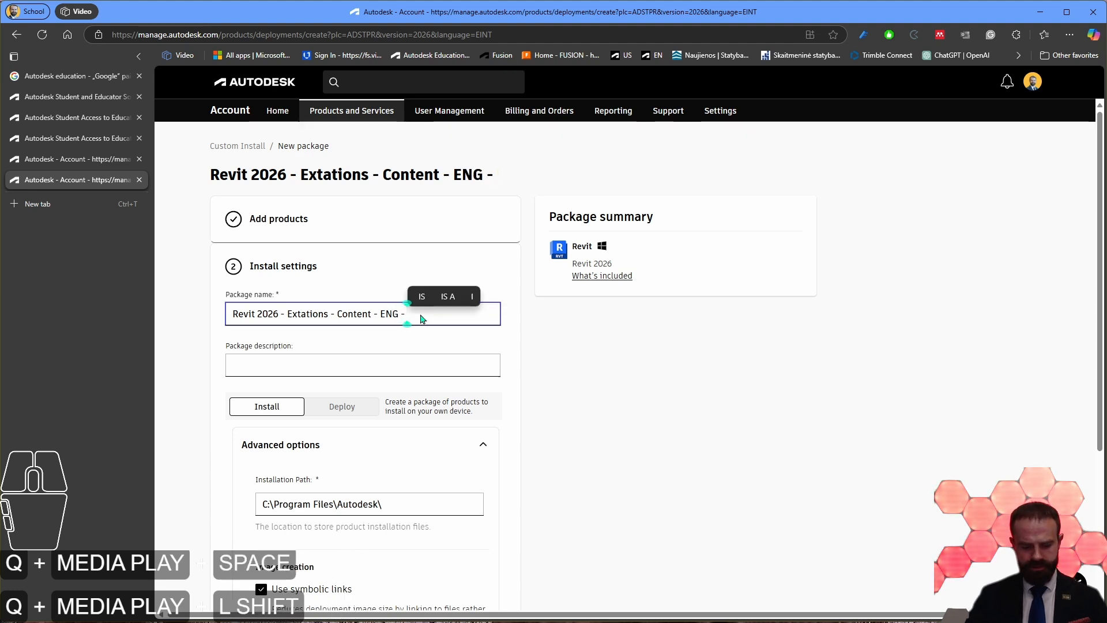
type("C")
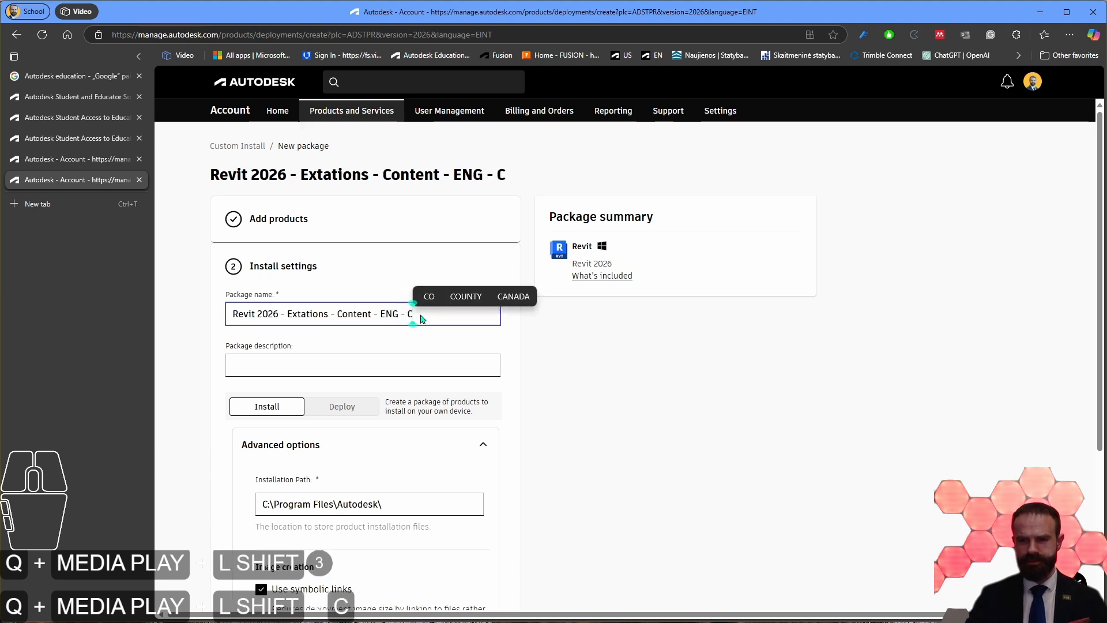
Step: Fill the package description with the package name text and insert "All" before "Extations"
left_click(439, 367)
key("ctrl+v")
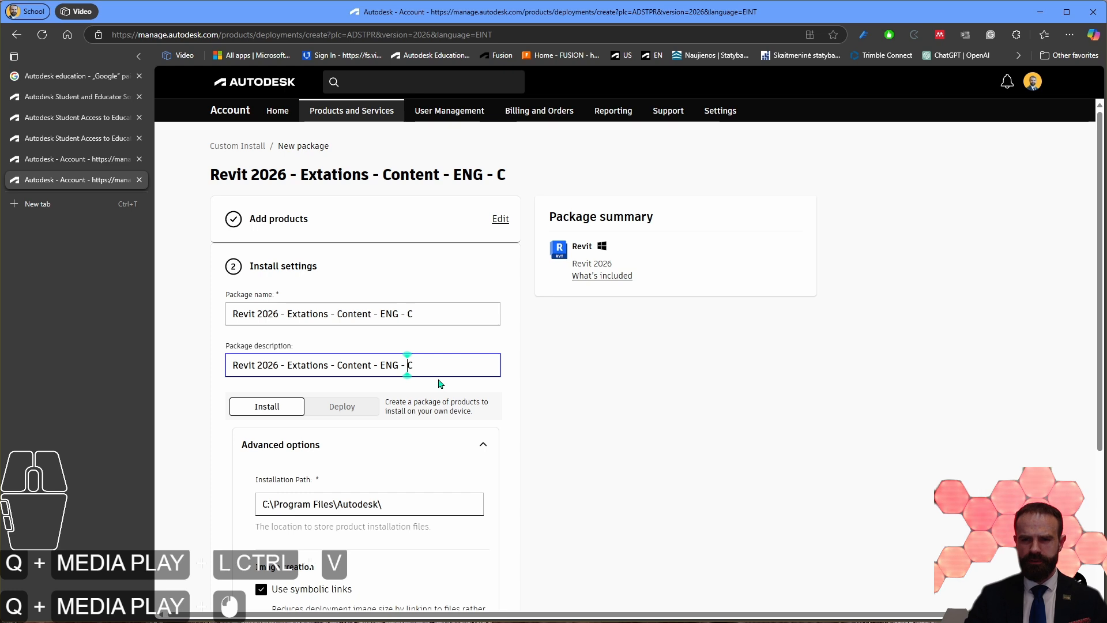
left_click(278, 314)
left_click(327, 365)
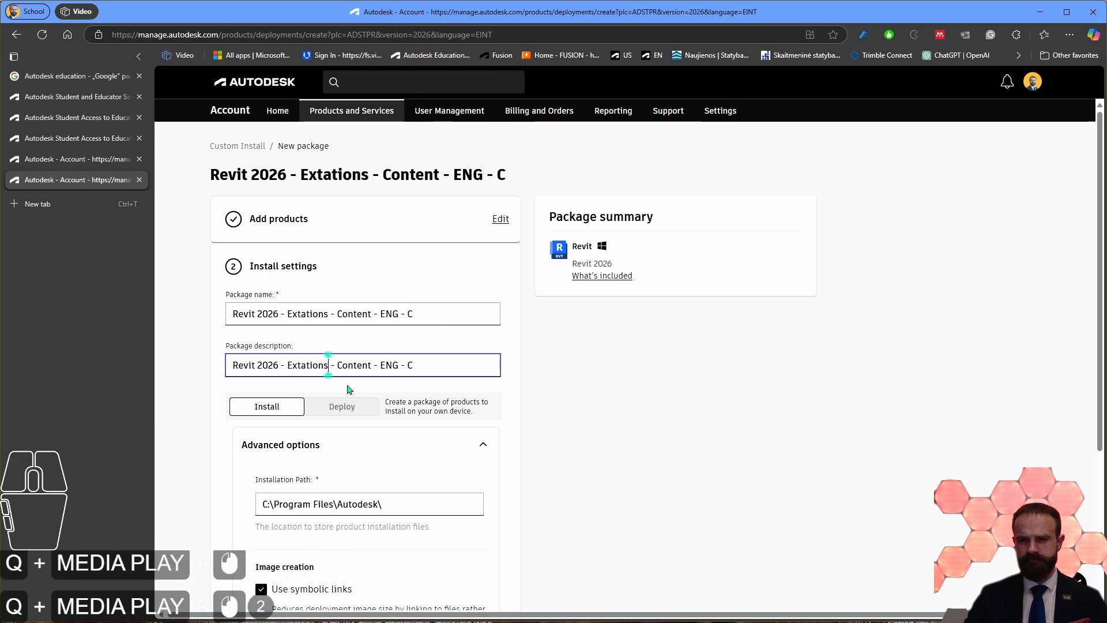
left_click(288, 365)
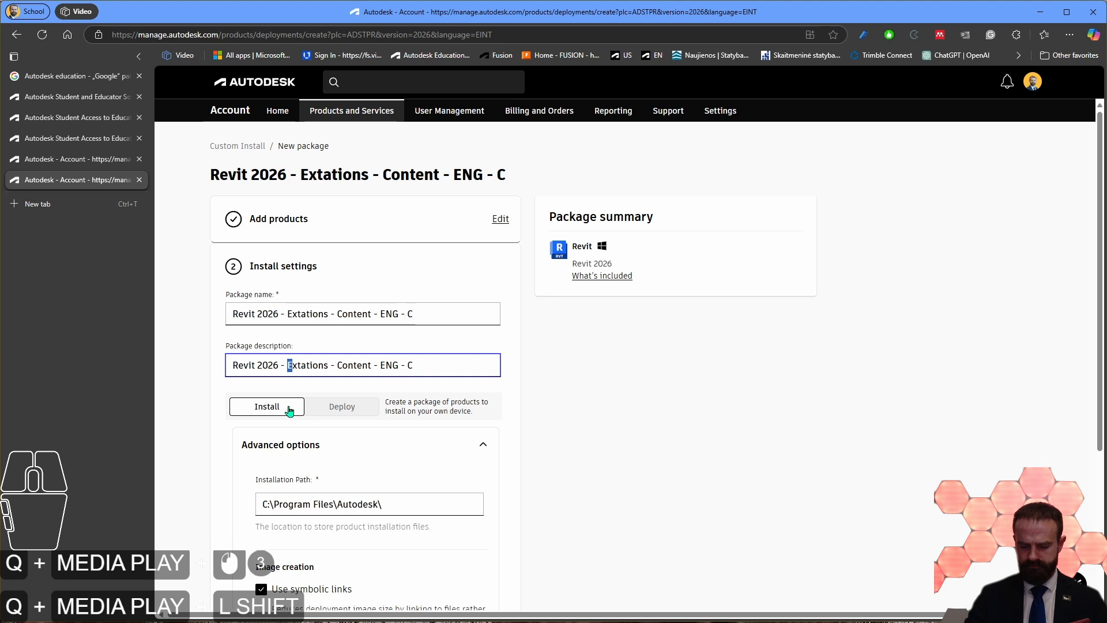
type("All")
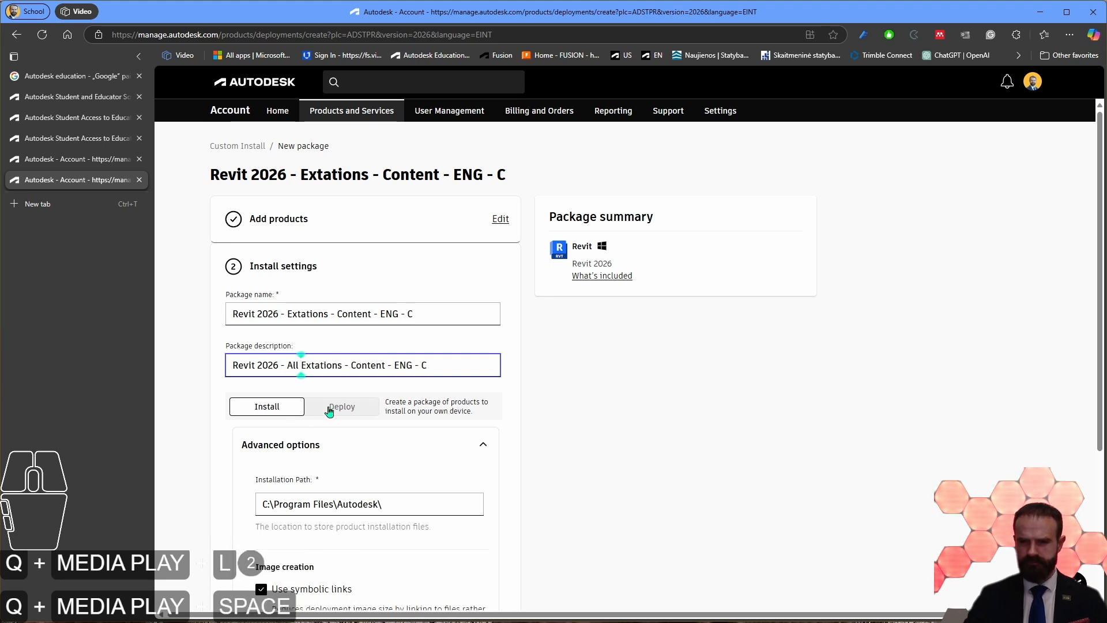
Step: Insert "French, German, UK, US" before "Content" in the package description
left_click(353, 366)
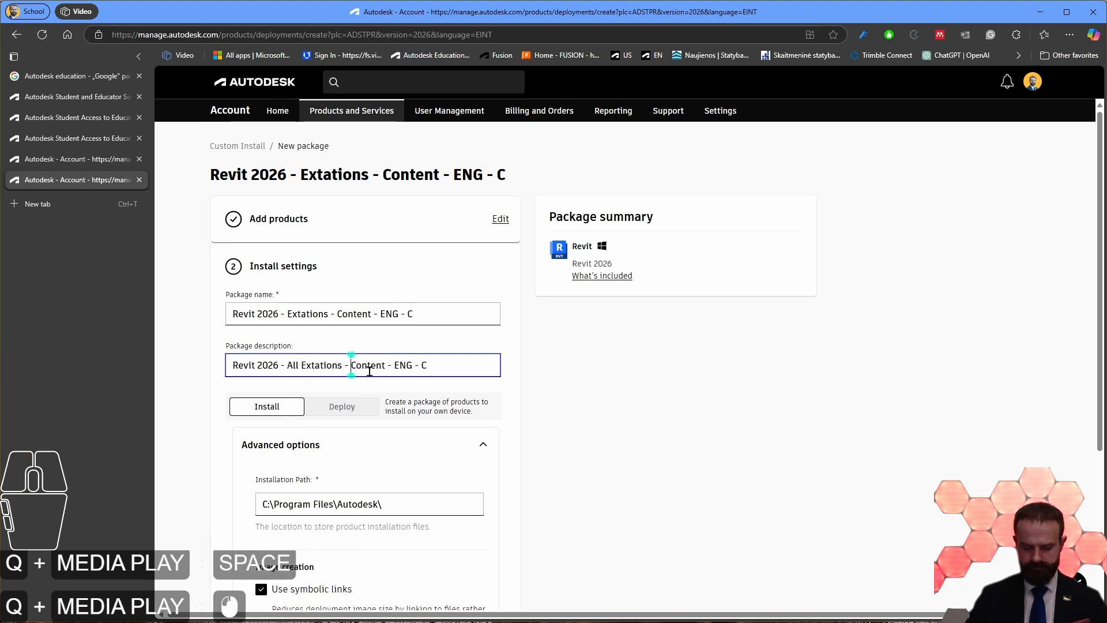
type("French")
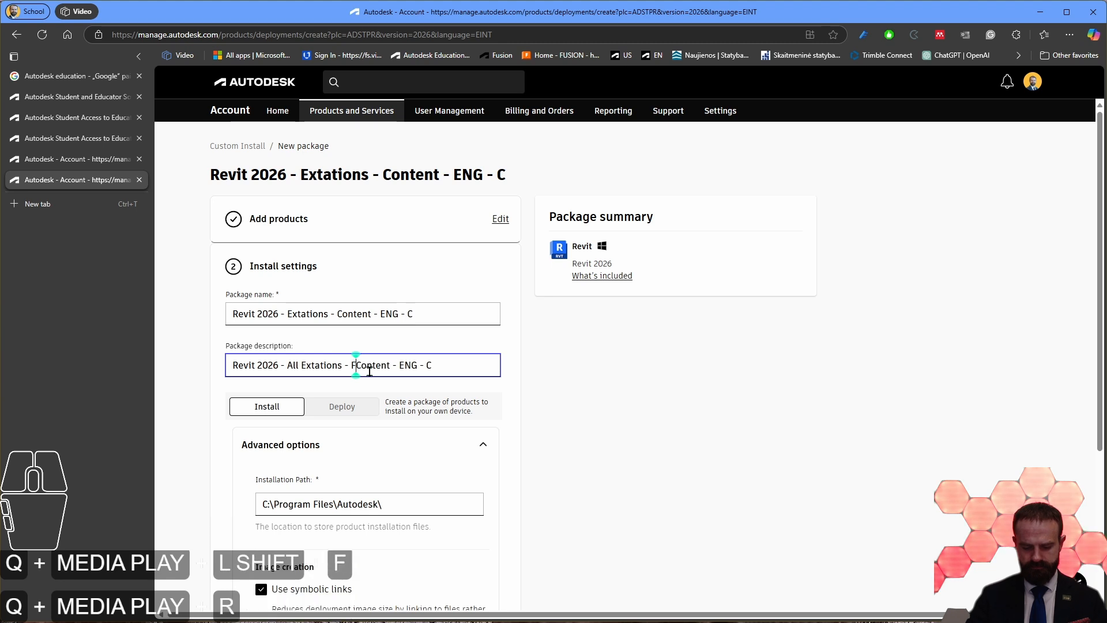
type(", German, ")
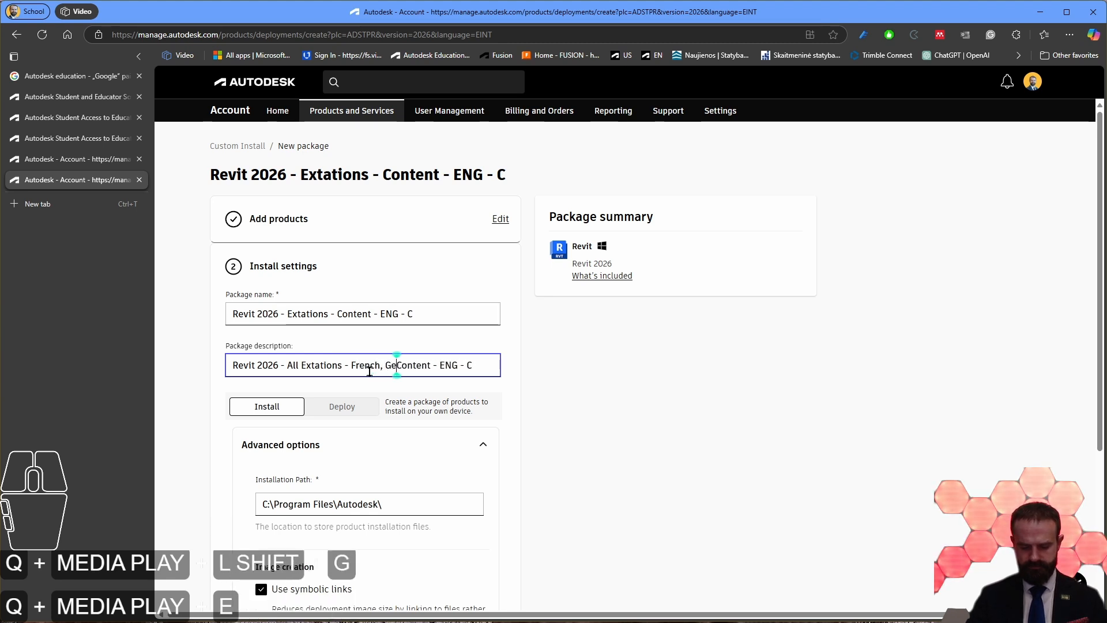
type("UK, US")
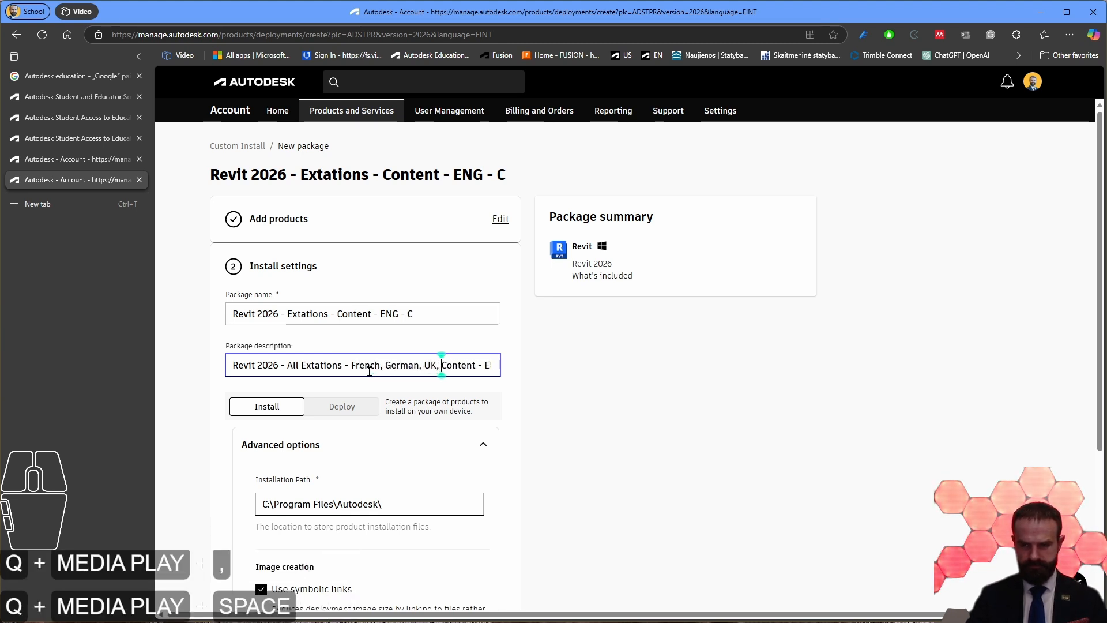
Step: Replace the abbreviation "ENG" with "English" in the package description
key("Right")
key("Right")
key("Right")
key("Right")
key("Right")
key("Right")
key("Right")
key("Right")
key("Right")
key("Right")
key("Right")
key("Right")
key("Right")
key("Right")
key("Right")
key("Right")
key("Right")
key("Right")
key("Right")
key("Right")
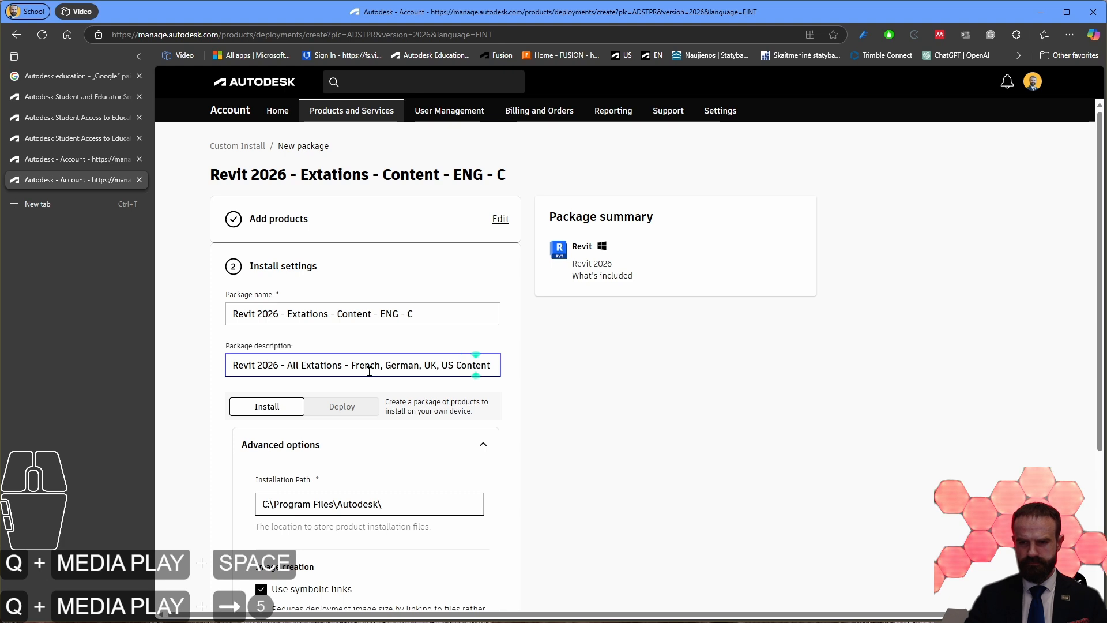
key("Left")
key("Left")
key("Left")
key("Left")
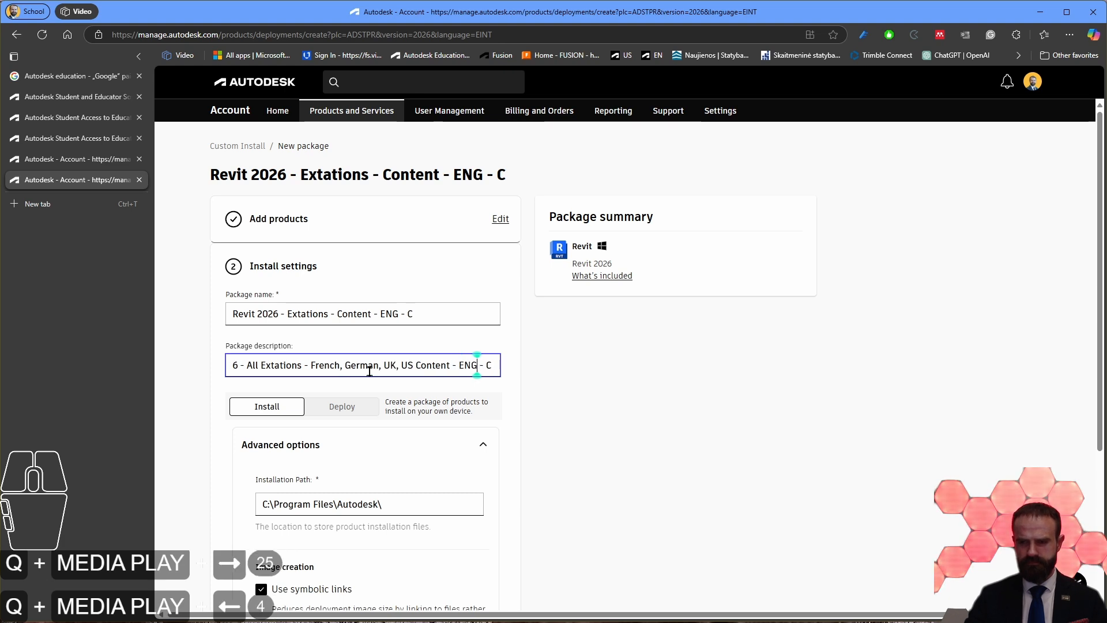
key("BackSpace")
key("BackSpace")
type("nglish")
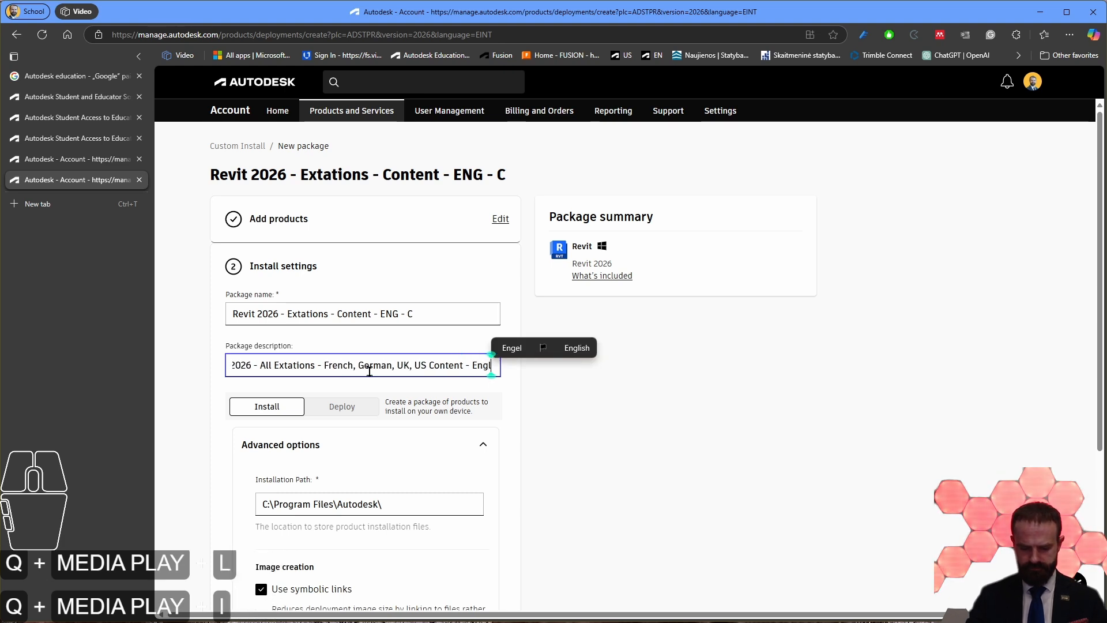
Step: Expand the closing "C" of the package description to "Content located in C drive"
key("Right")
key("Right")
key("Right")
key("Right")
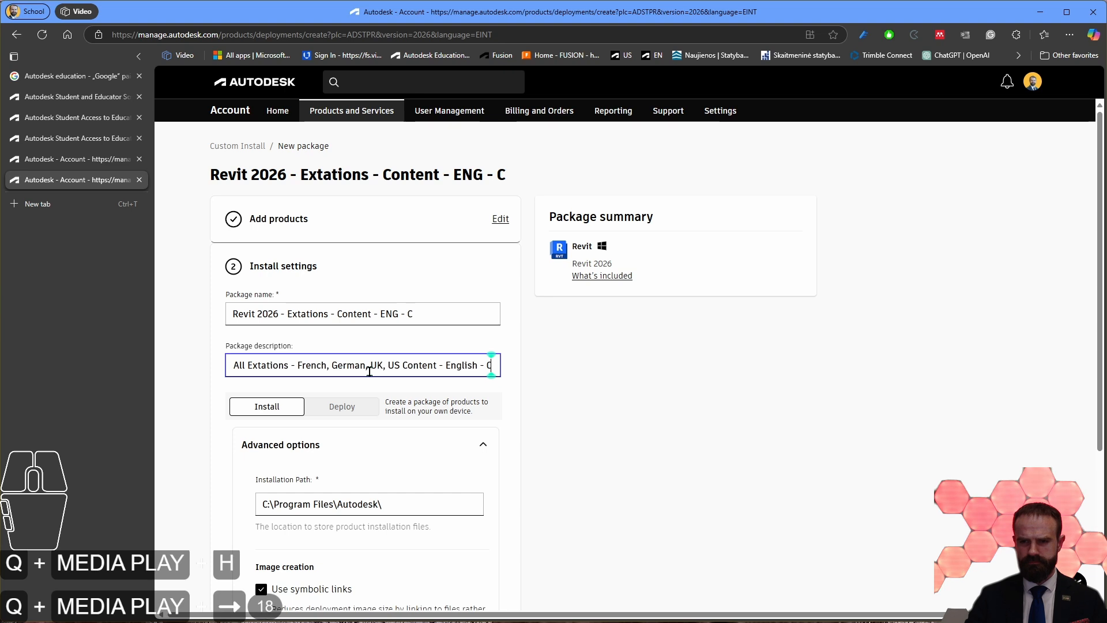
key("Left")
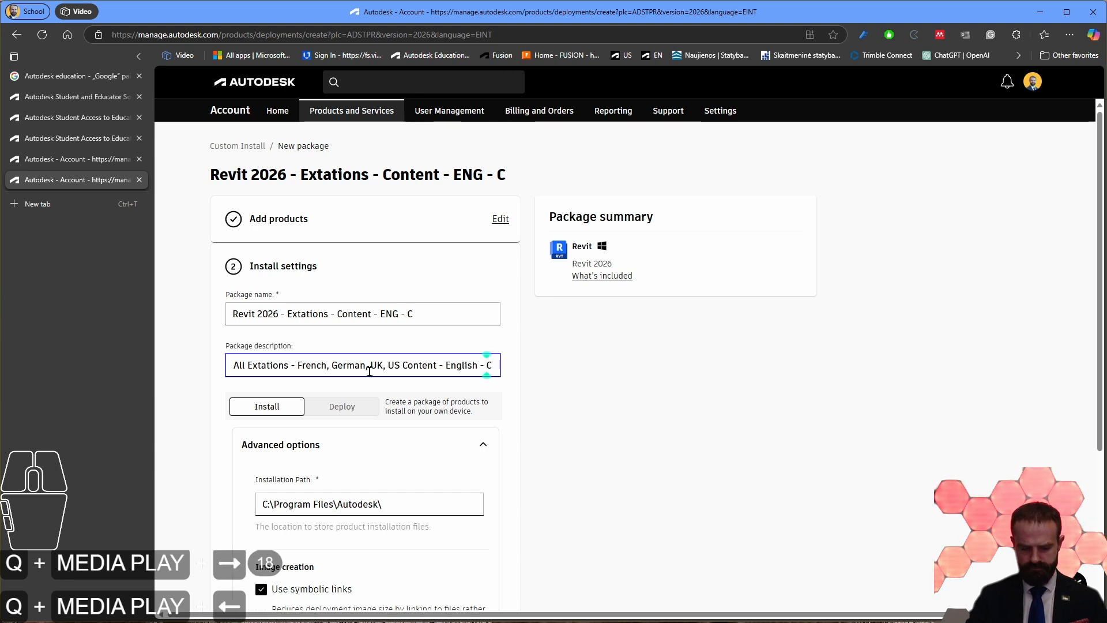
type("Content ")
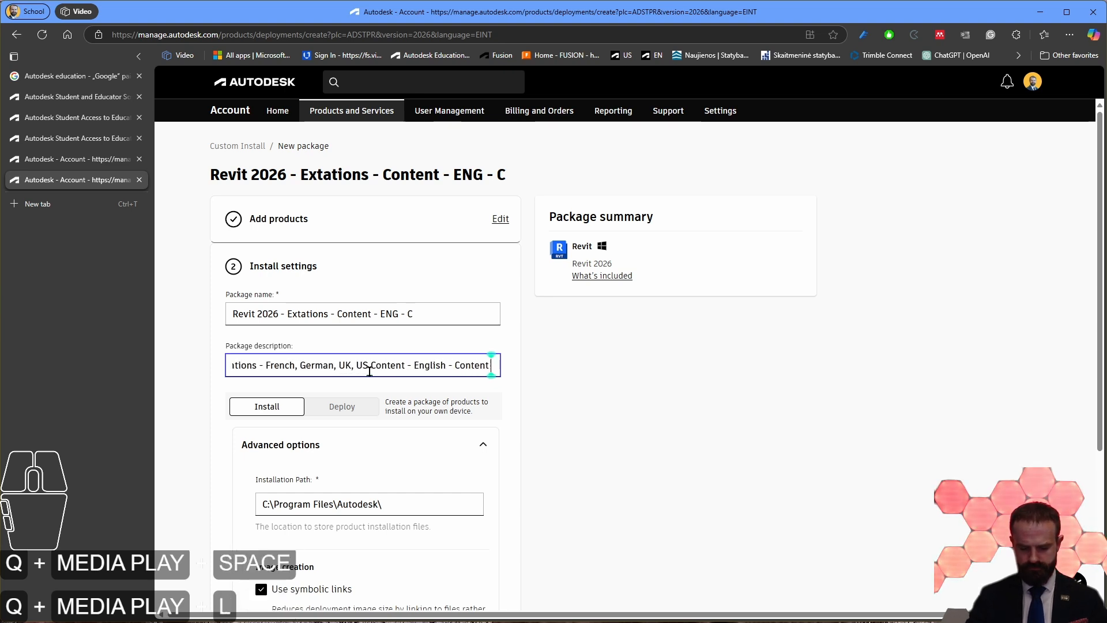
type("located in")
key("Right")
type("driv")
type("e")
Step: Add "version" after "English" in the package description and check the full description text
left_click(367, 371)
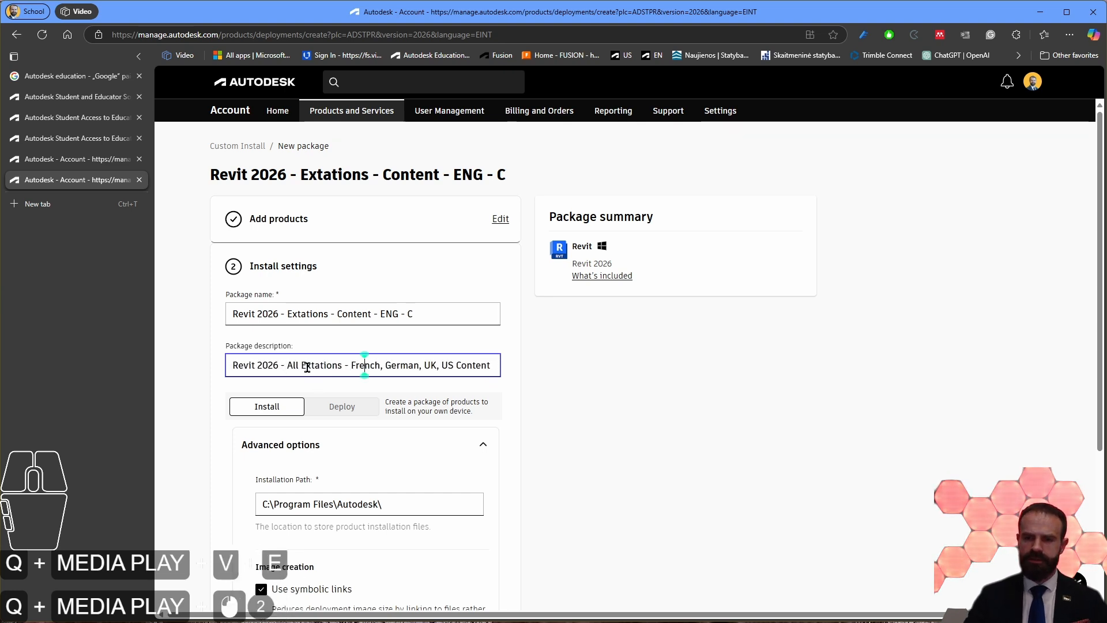
left_click_drag(288, 367, 437, 368)
left_click(378, 366)
left_click(390, 367)
double_click(379, 366)
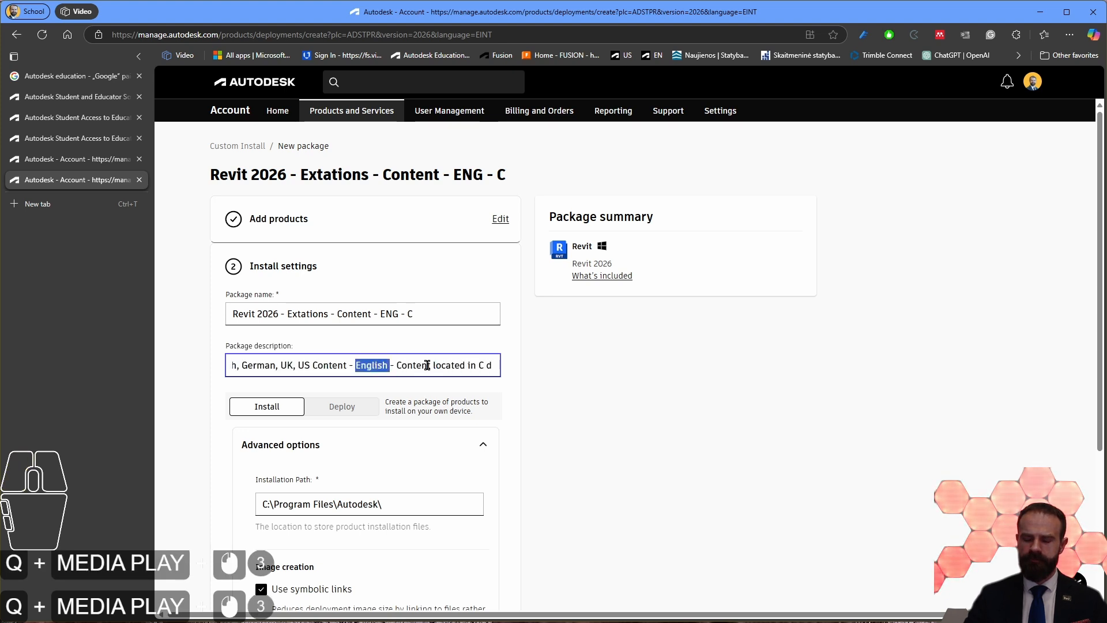
left_click(441, 365)
left_click_drag(397, 367, 513, 363)
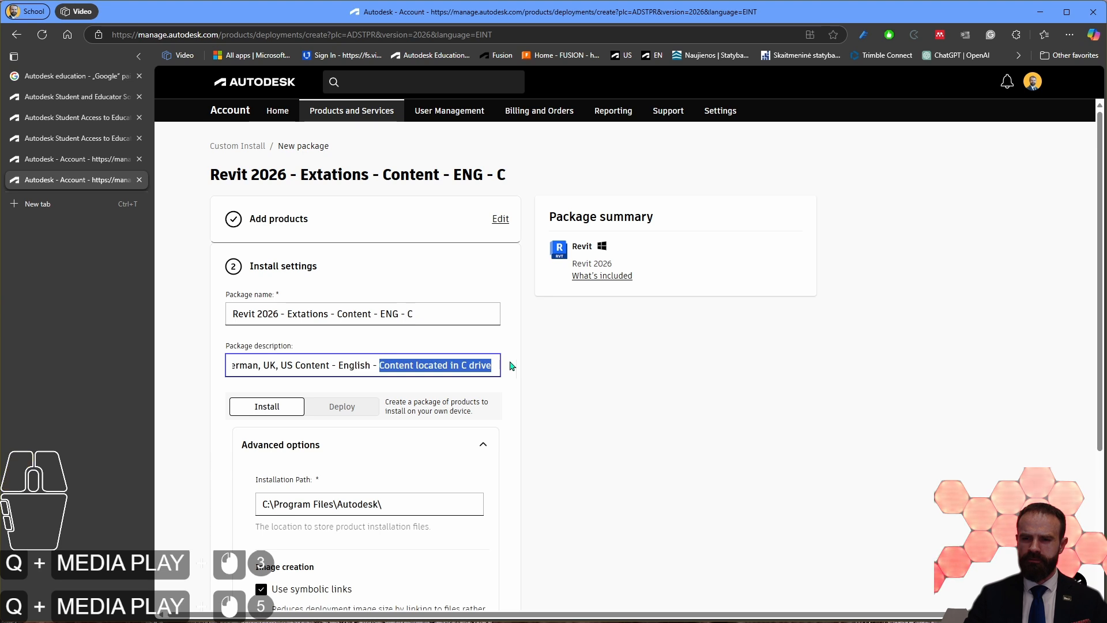
left_click(370, 366)
type("version")
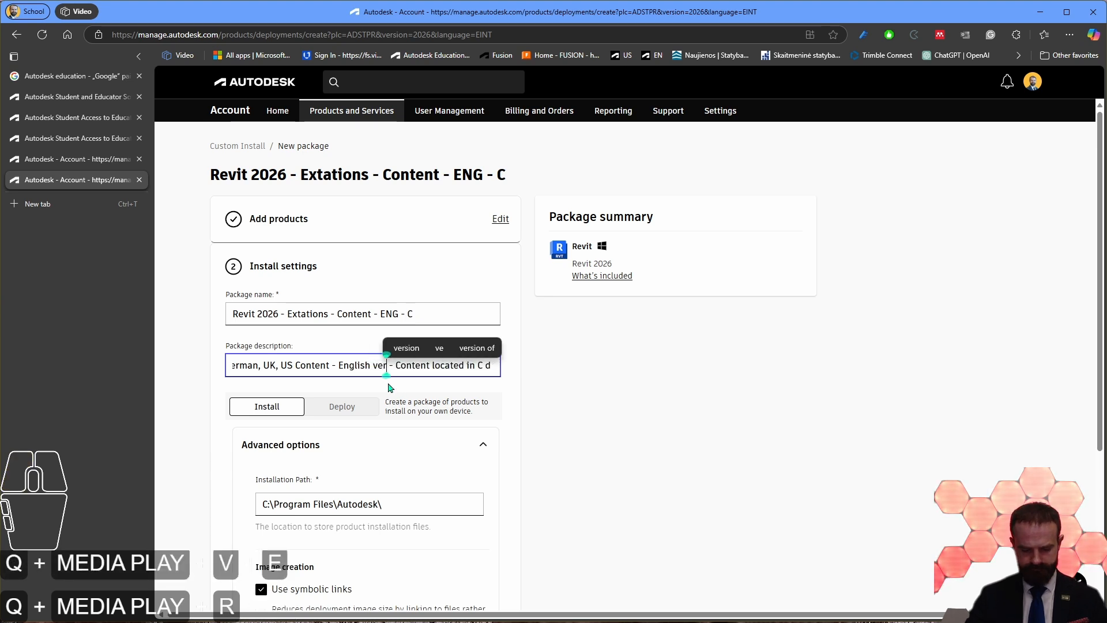
left_click(386, 366)
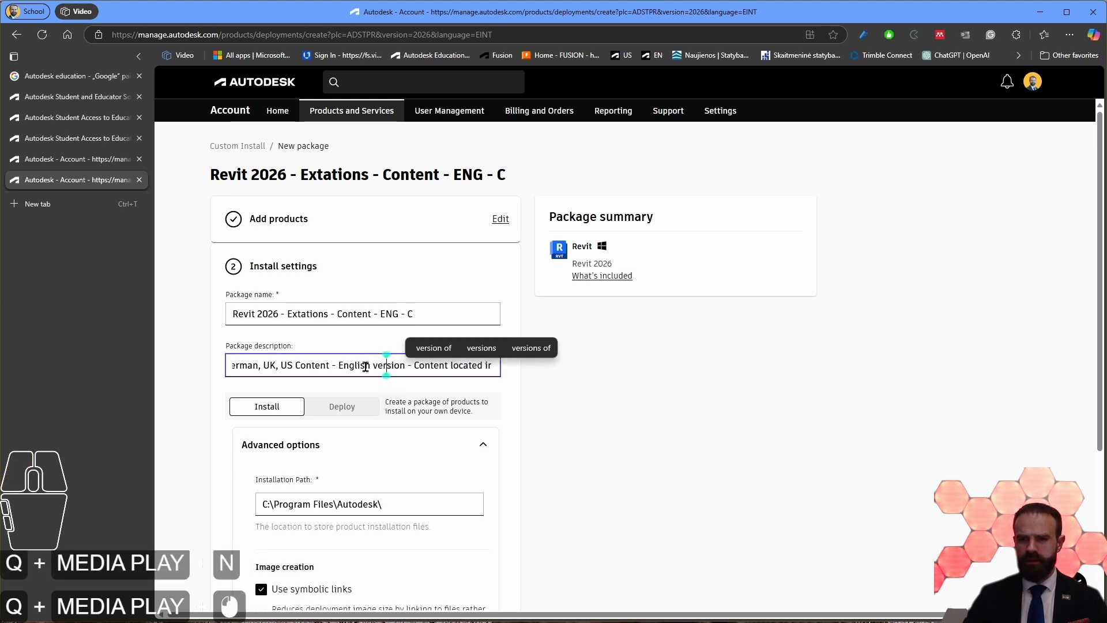
left_click_drag(366, 366, 561, 362)
left_click(460, 366)
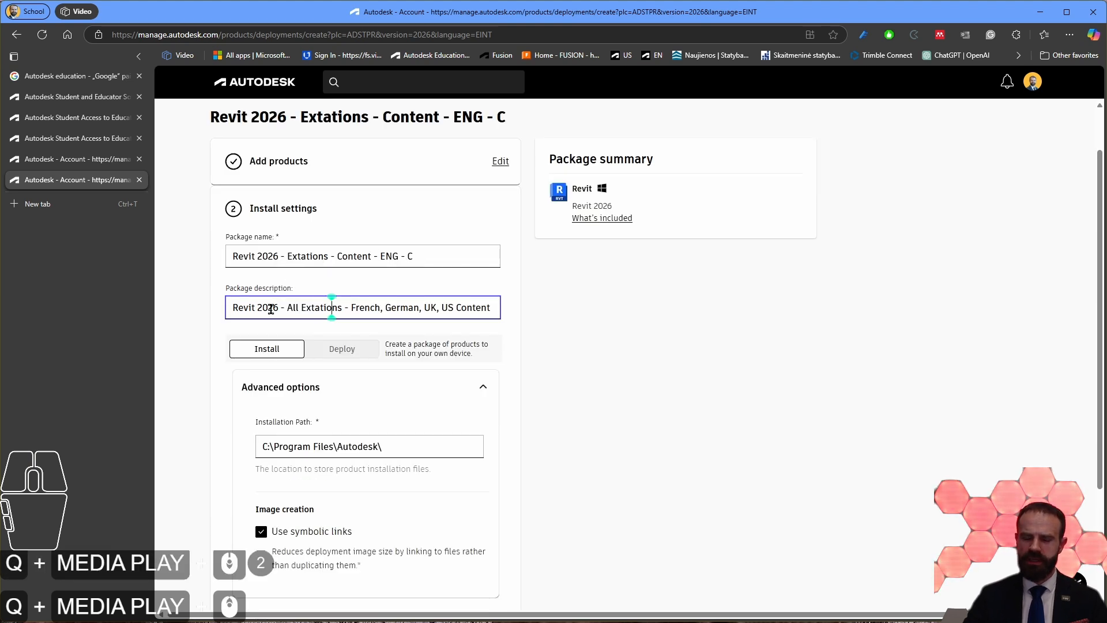
left_click_drag(259, 308, 542, 317)
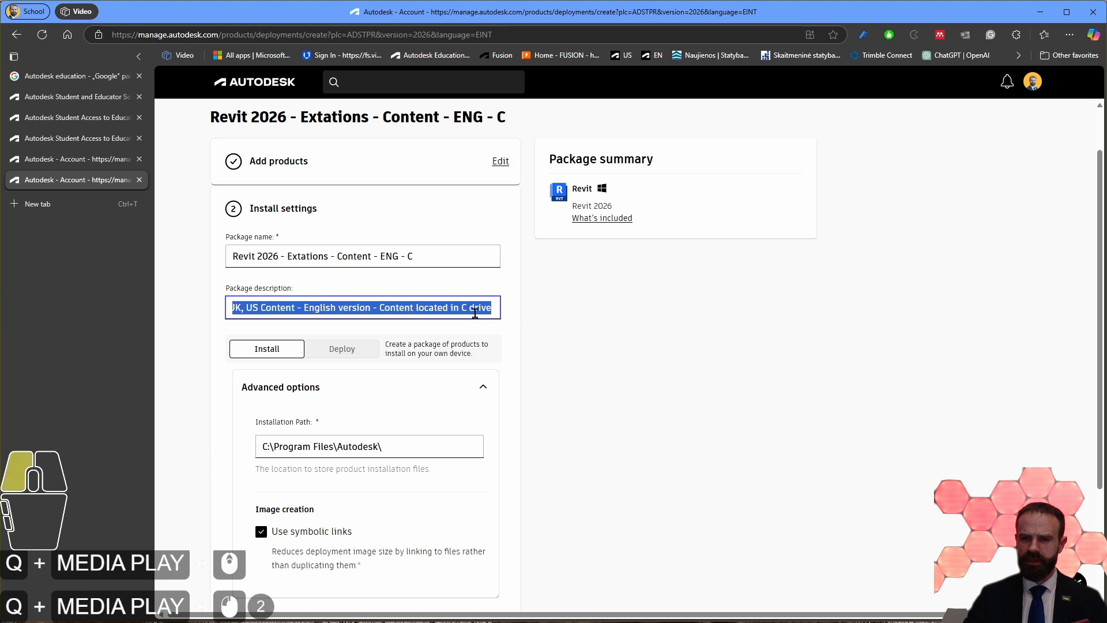
left_click(453, 314)
Step: Turn off the use of symbolic links for image creation in the package's advanced options
scroll(453, 316, "down", 2)
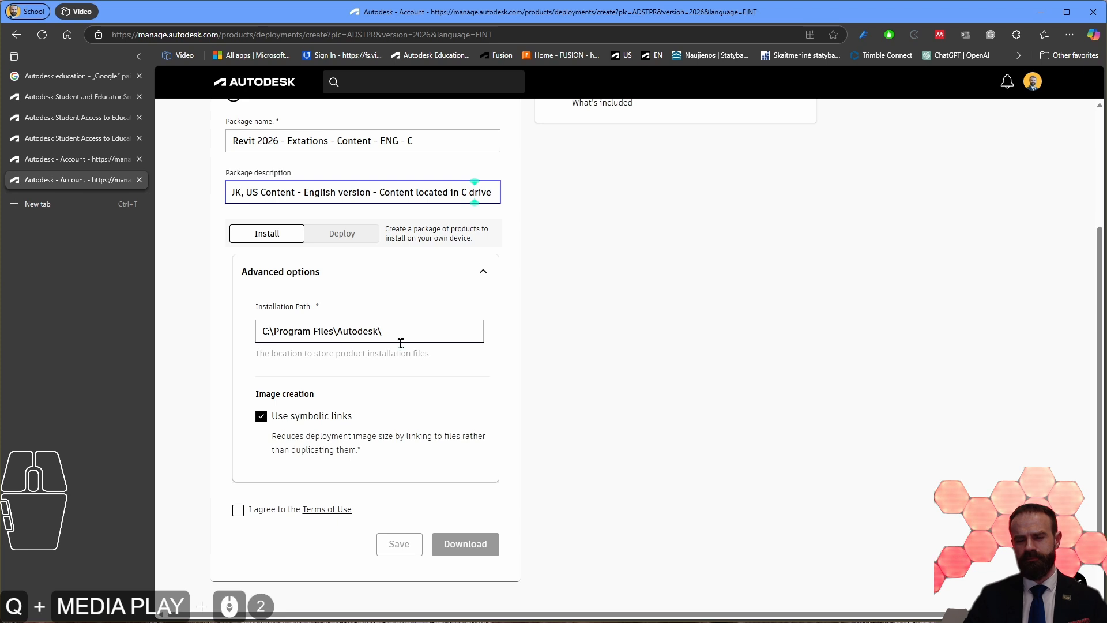
left_click(305, 416)
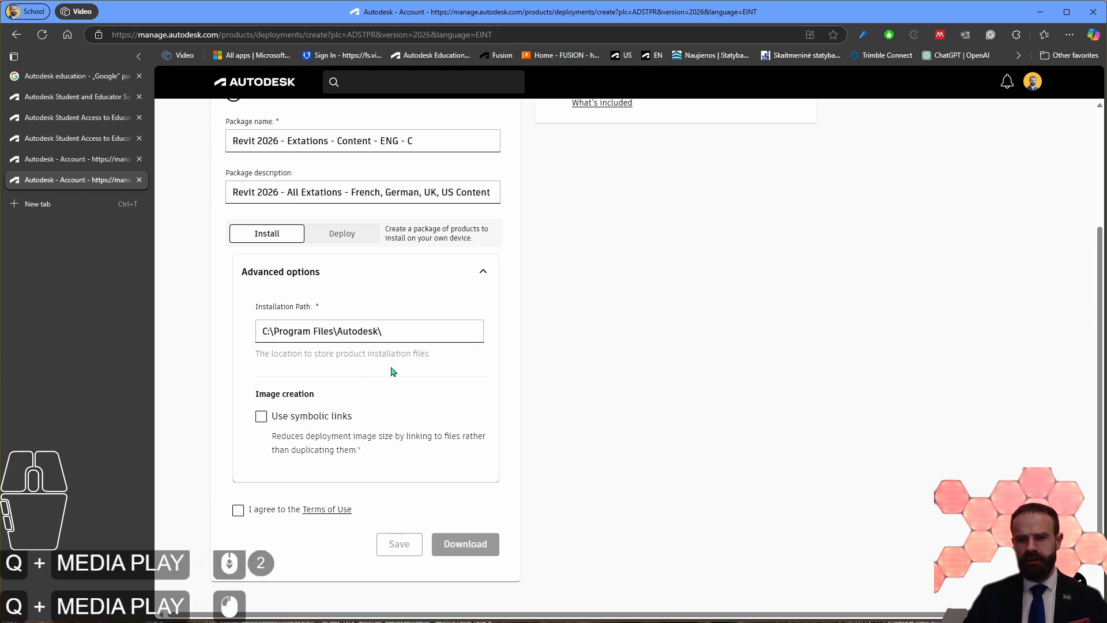
scroll(519, 276, "up", 3)
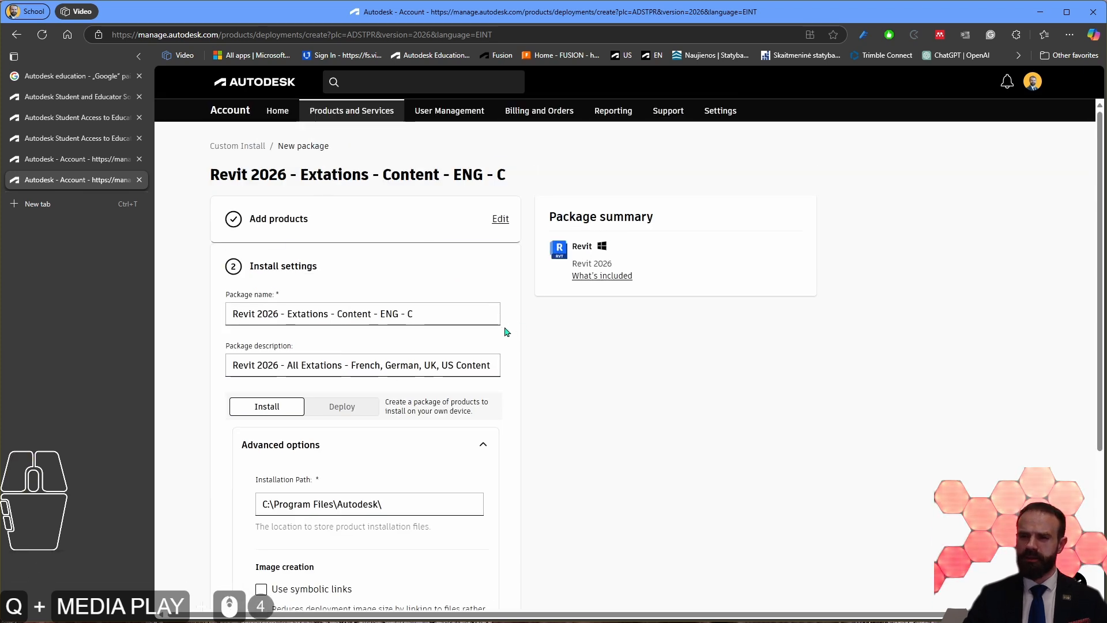
scroll(481, 321, "down", 4)
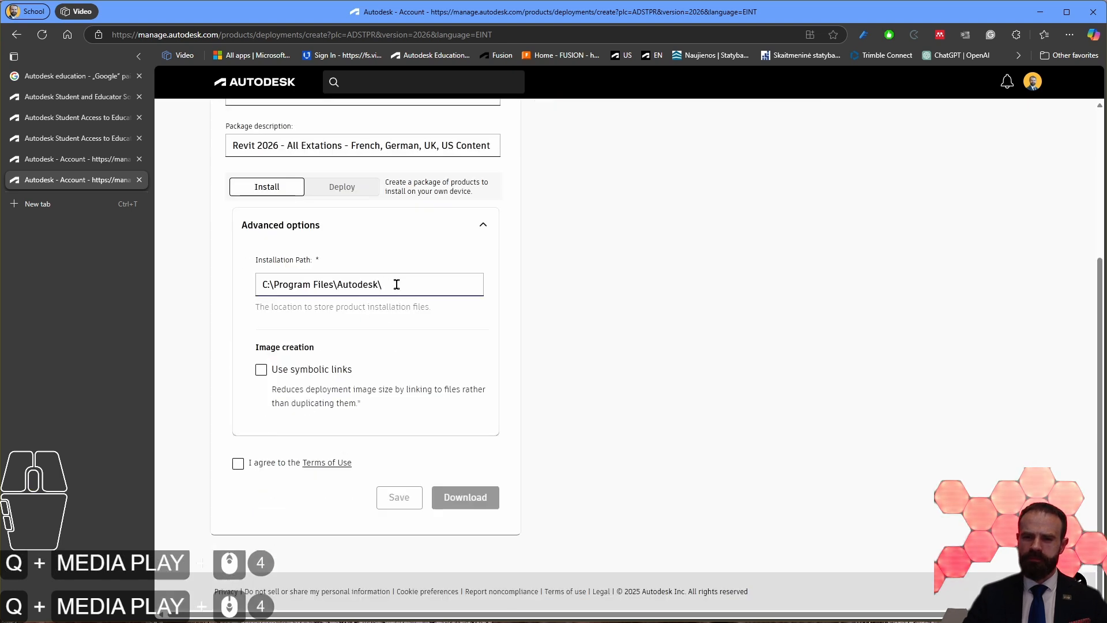
Step: Accept the Terms of Use and download the install package with C:\Program Files\Autodesk\ as the installation path
left_click_drag(397, 284, 263, 281)
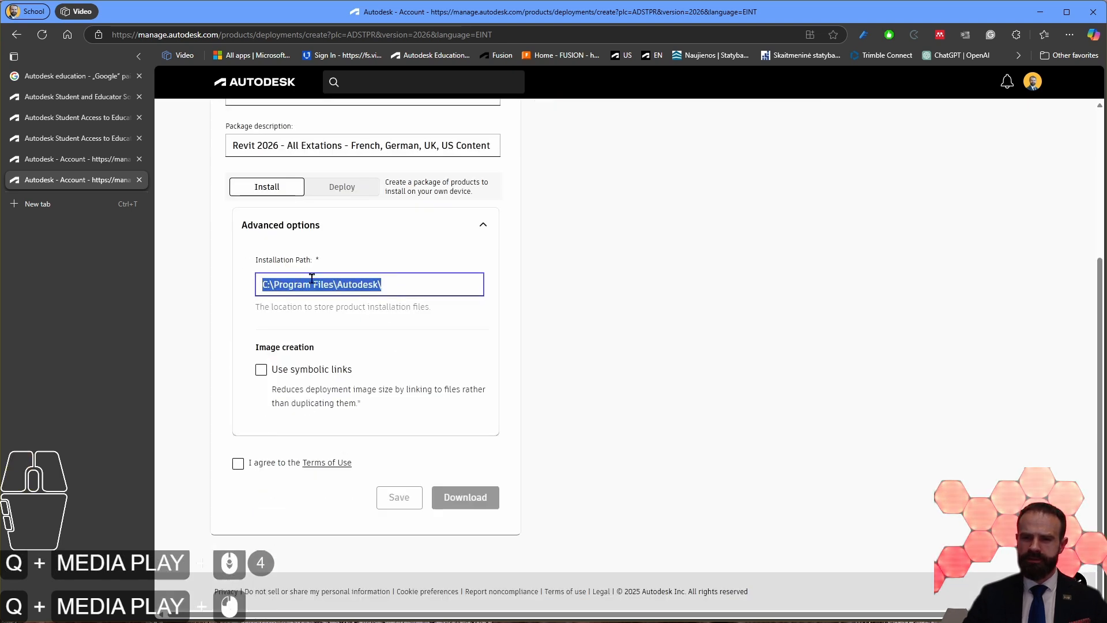
left_click(379, 281)
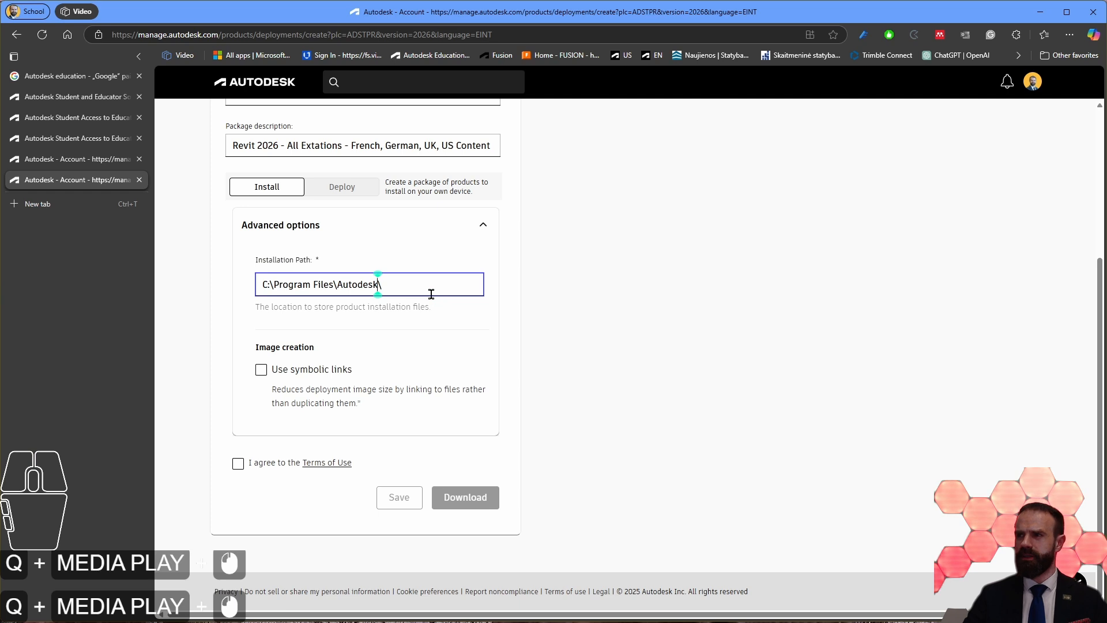
left_click(424, 293)
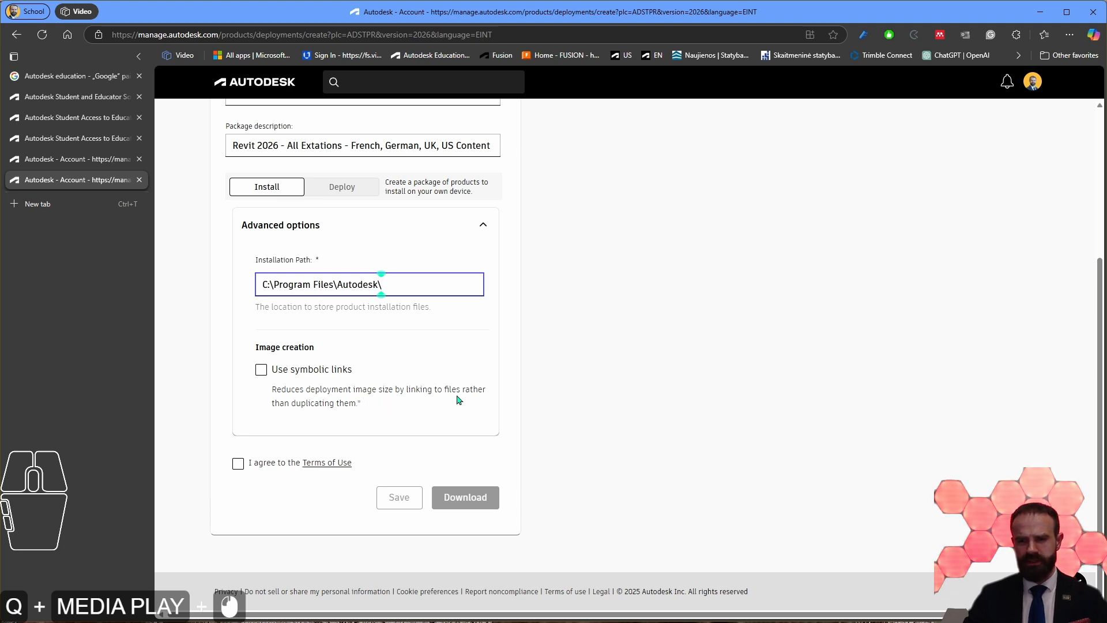
left_click(234, 464)
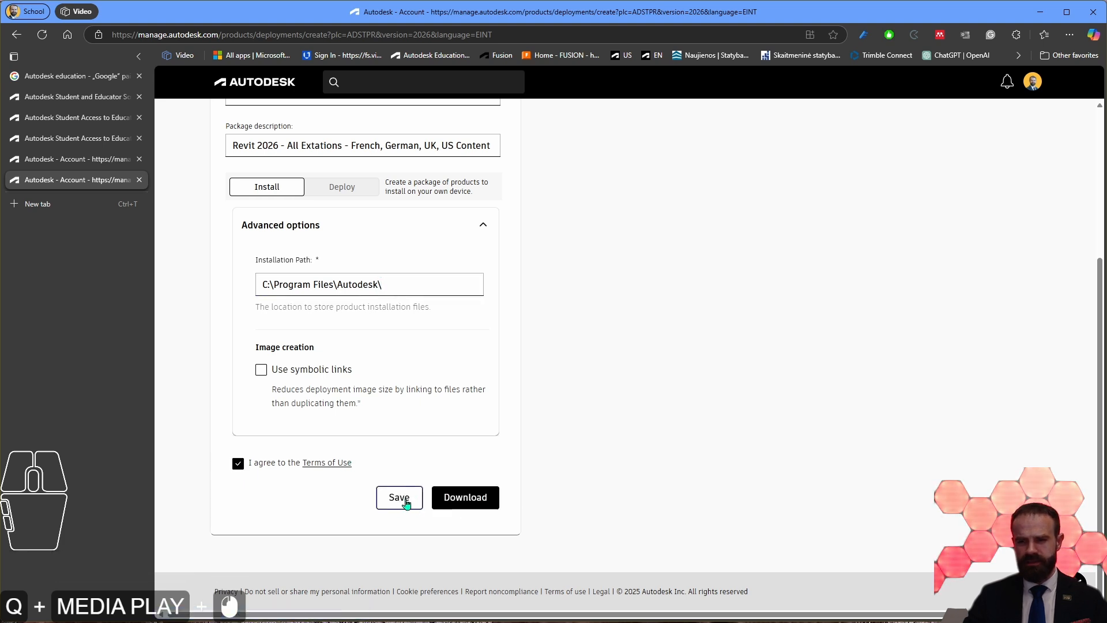
scroll(482, 500, "up", 9)
scroll(482, 500, "down", 7)
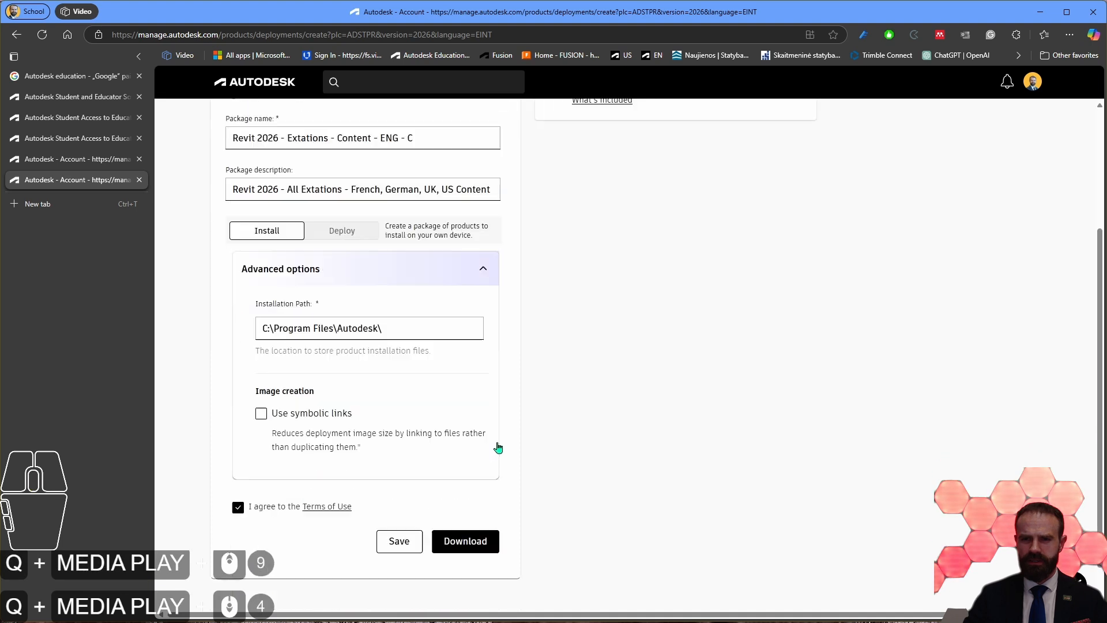
left_click(484, 505)
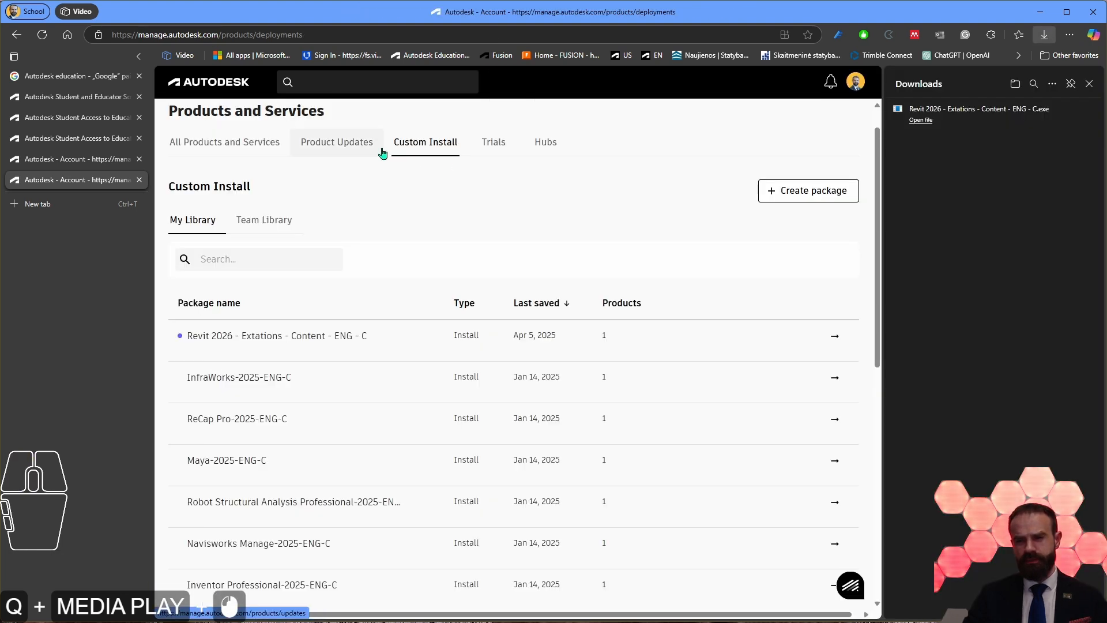
Step: View the details of the new Revit 2026 package in My Library and open its name for editing
mouse_move(298, 330)
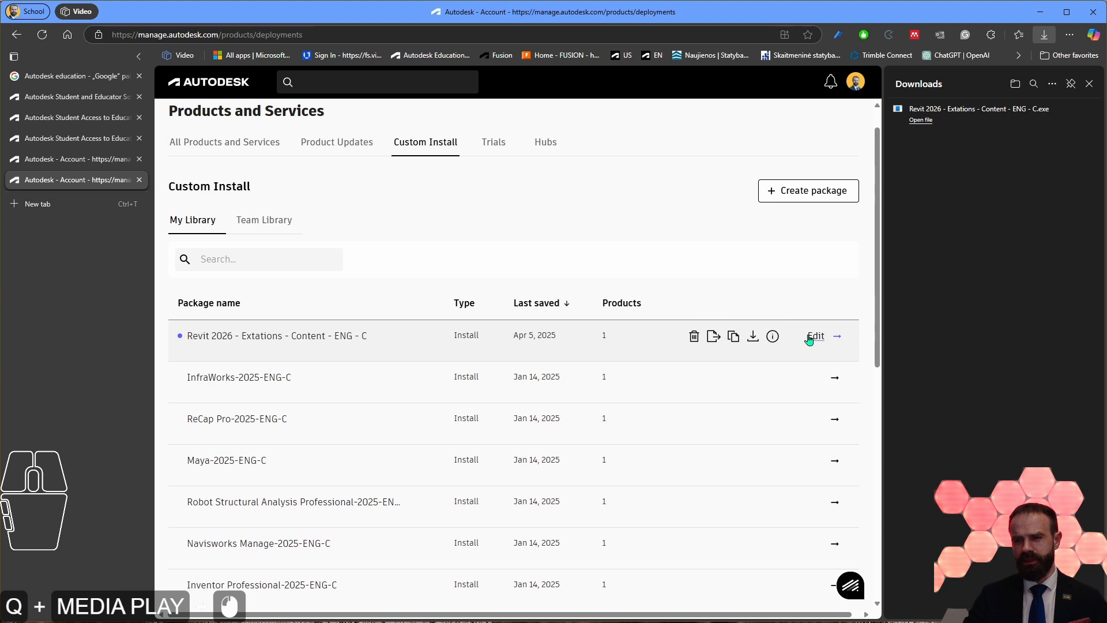
mouse_move(774, 341)
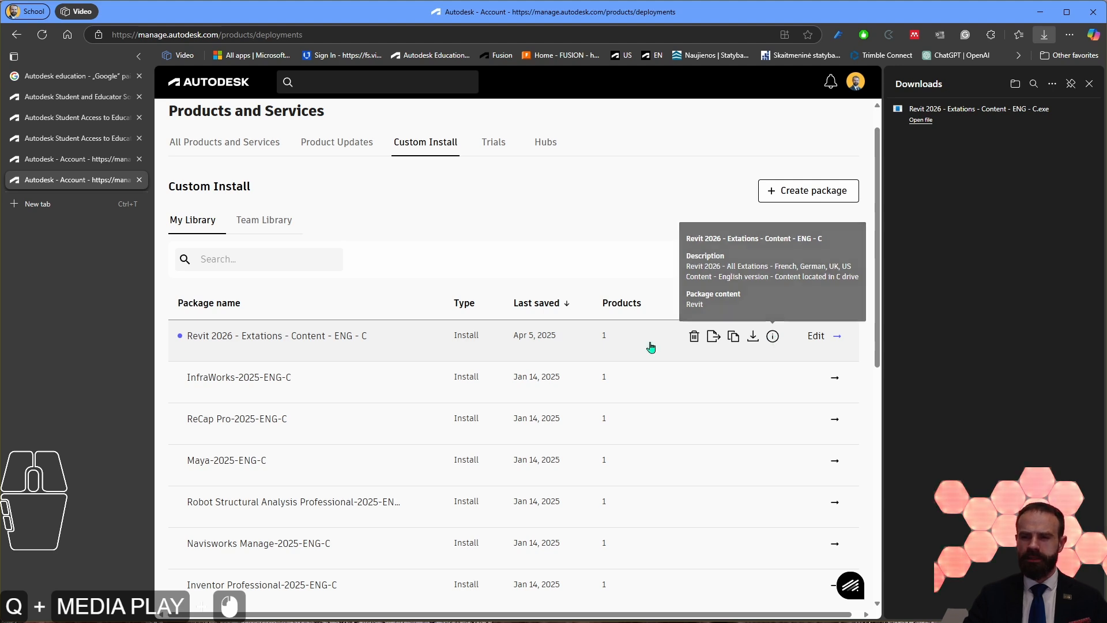
left_click(291, 343)
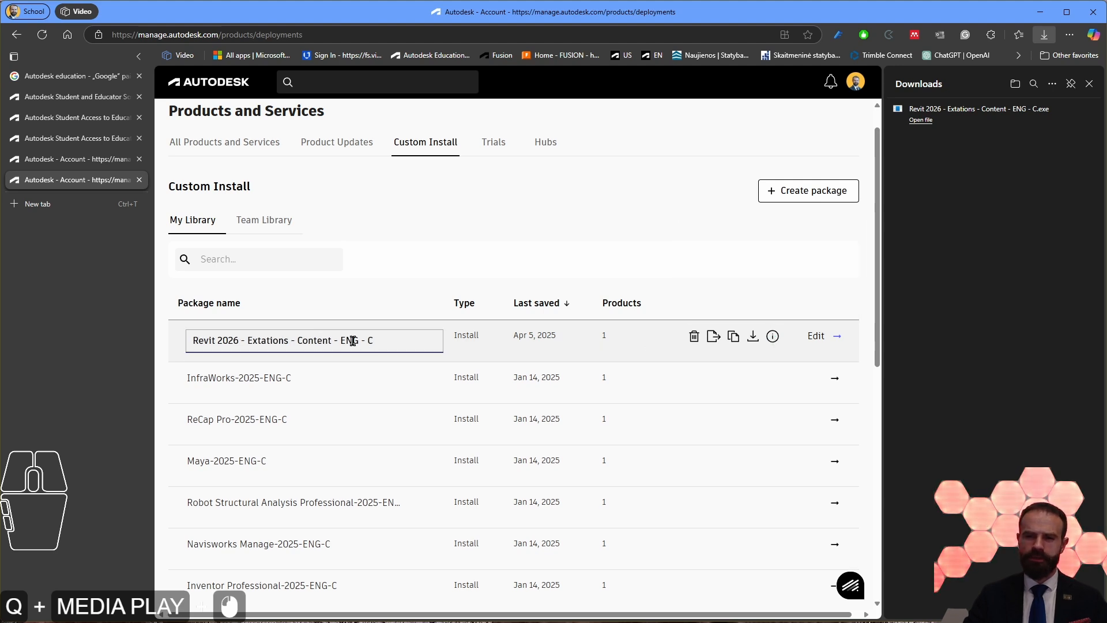
key("Return")
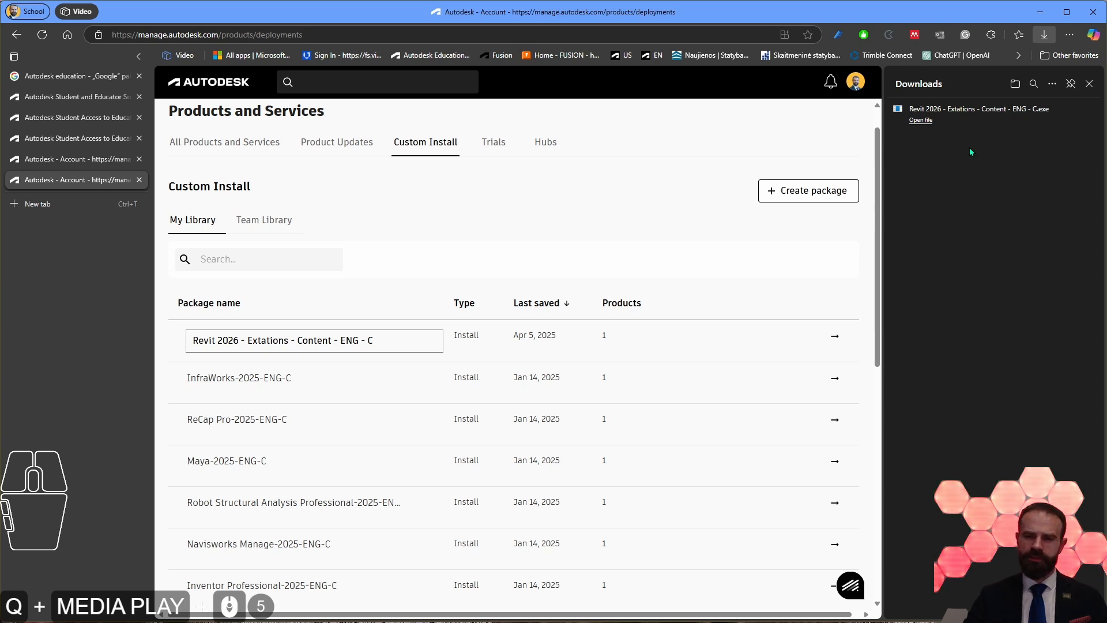
Step: Run the downloaded Revit 2026 package installer and start the installation
left_click(927, 122)
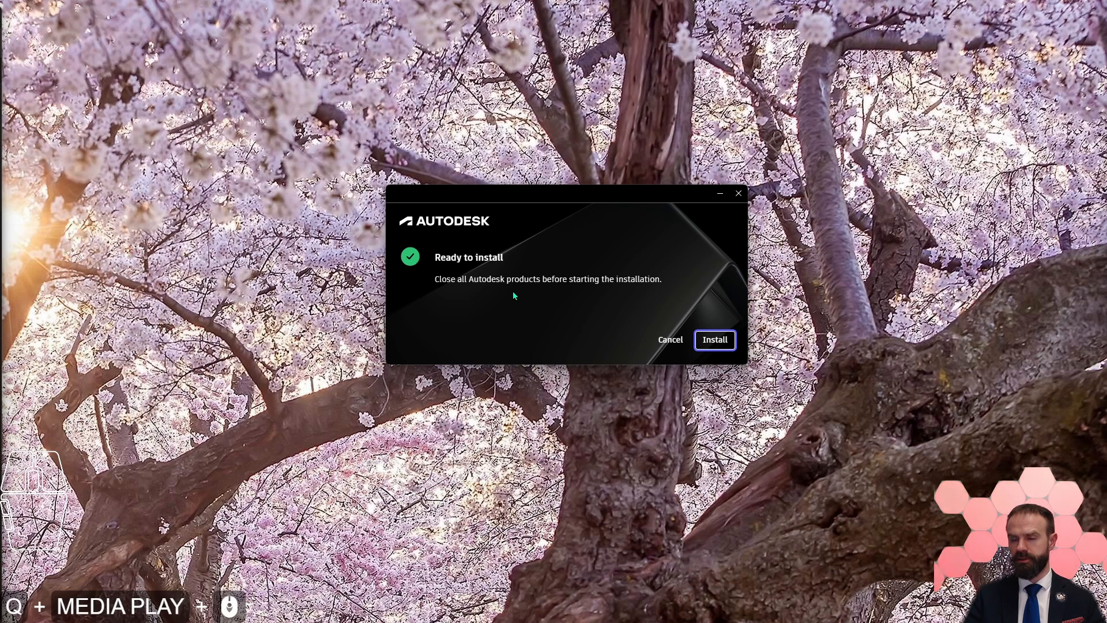
left_click(715, 340)
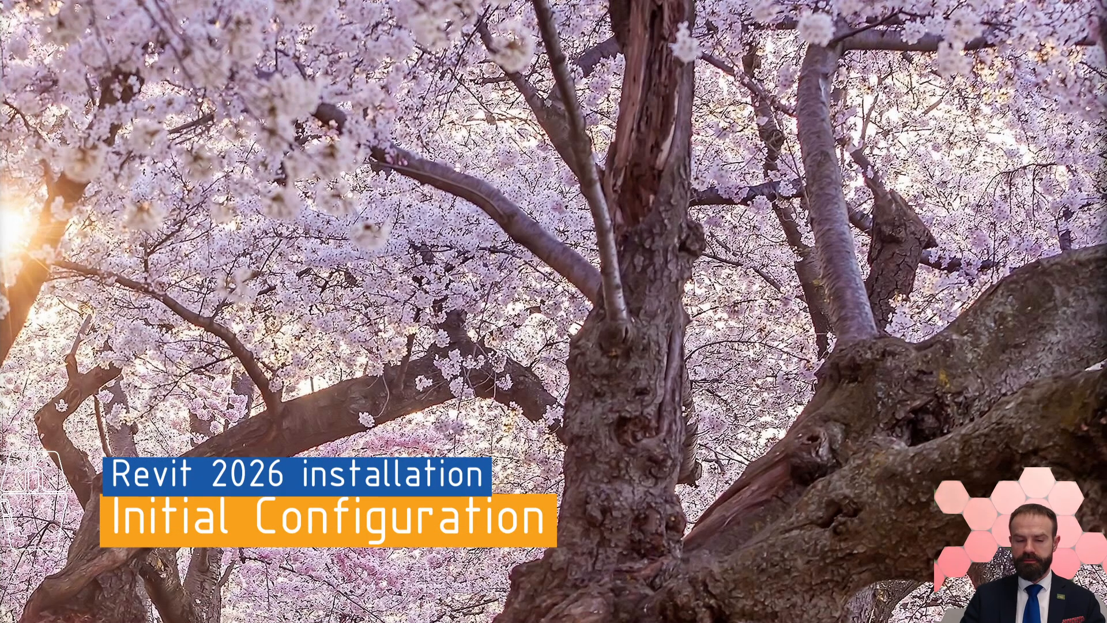
Step: Search Windows for "revit" and launch the installed program
left_click(16, 608)
type("revit")
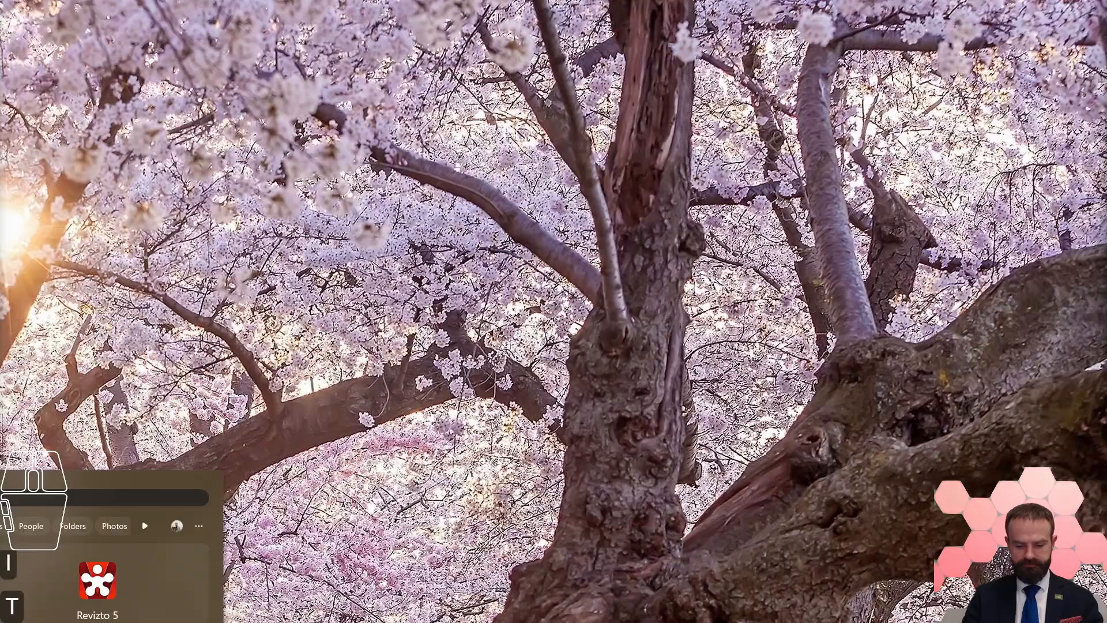
key("Return")
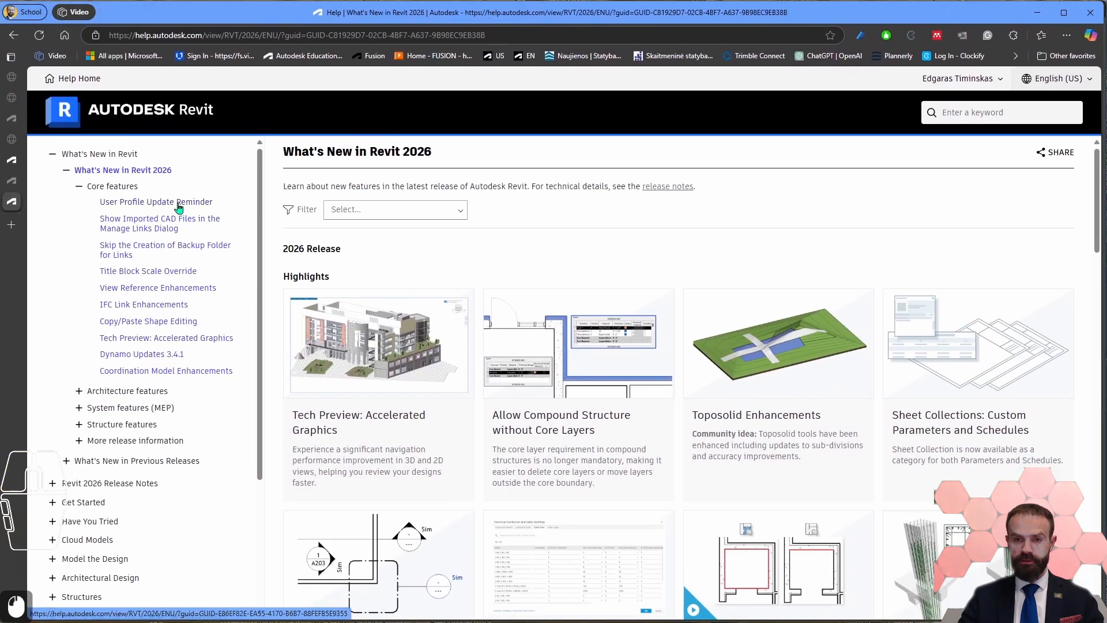
Step: Read the User Profile Update Reminder topic and its linked Autodesk Account Profile in Revit article in the Revit 2026 help
left_click(180, 203)
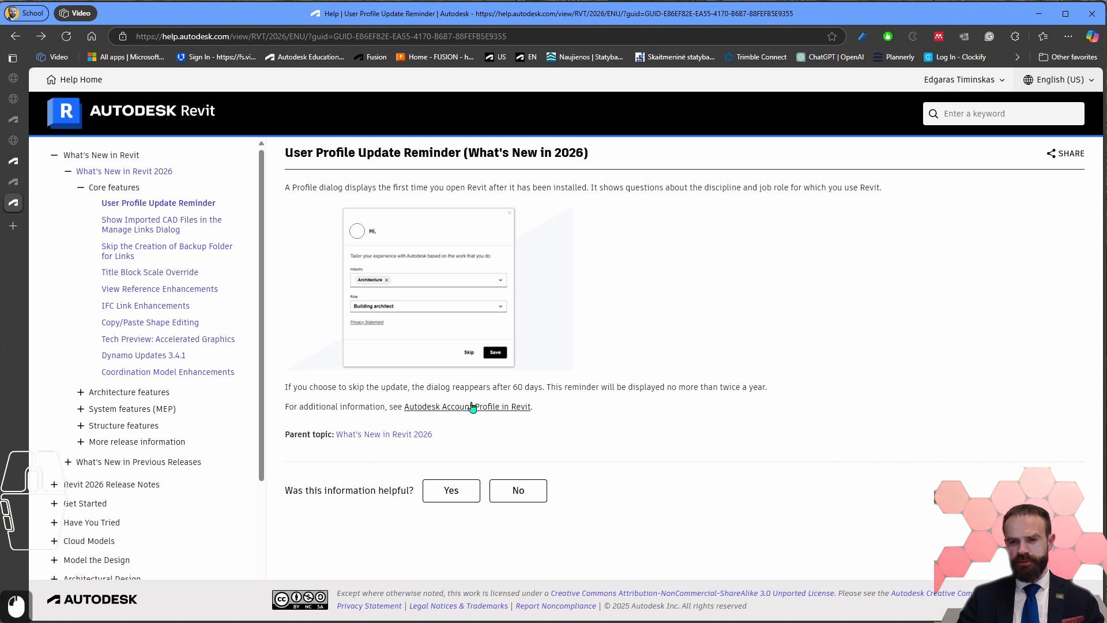
left_click(490, 407)
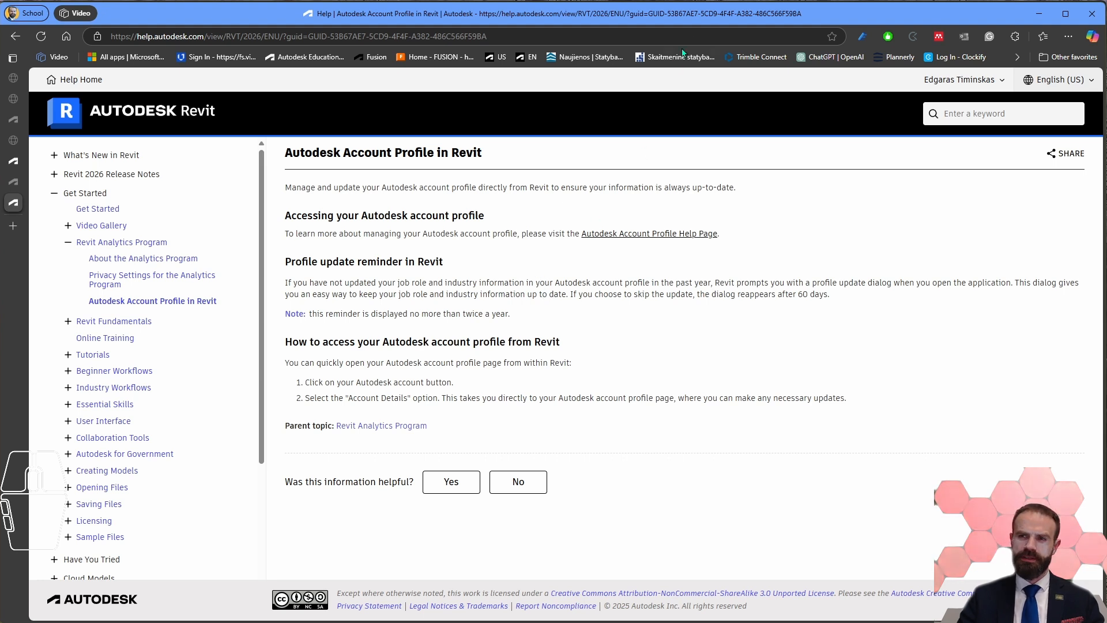
left_click_drag(686, 14, 173, 0)
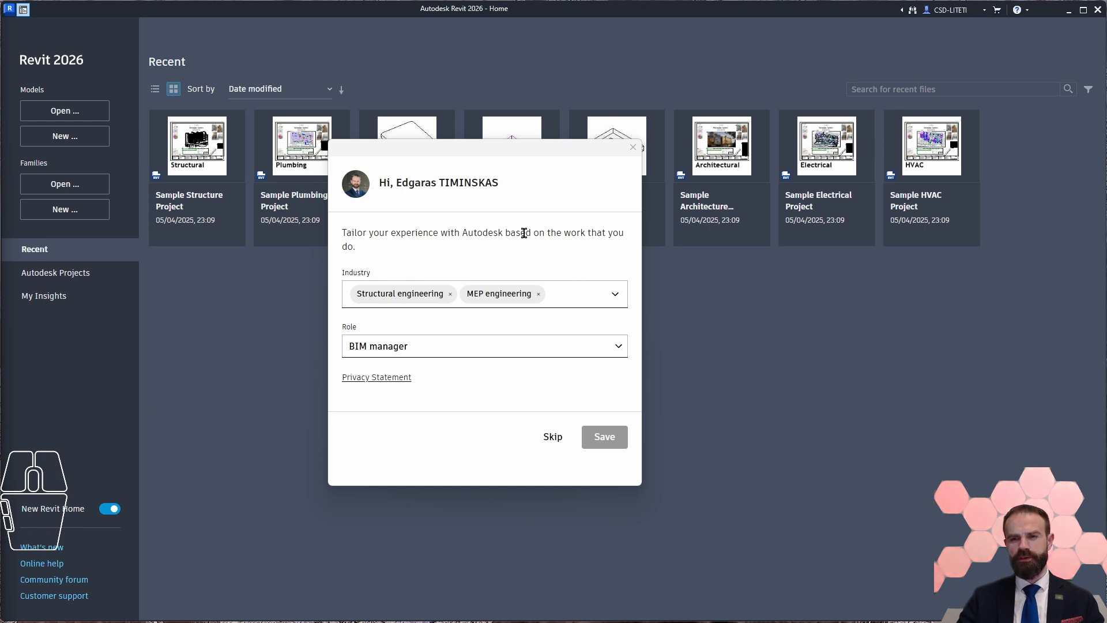
Step: Add Architecture to the industries in the Revit profile dialog, then save and close the profile
left_click(544, 152)
triple_click(611, 443)
left_click(611, 443)
left_click(389, 434)
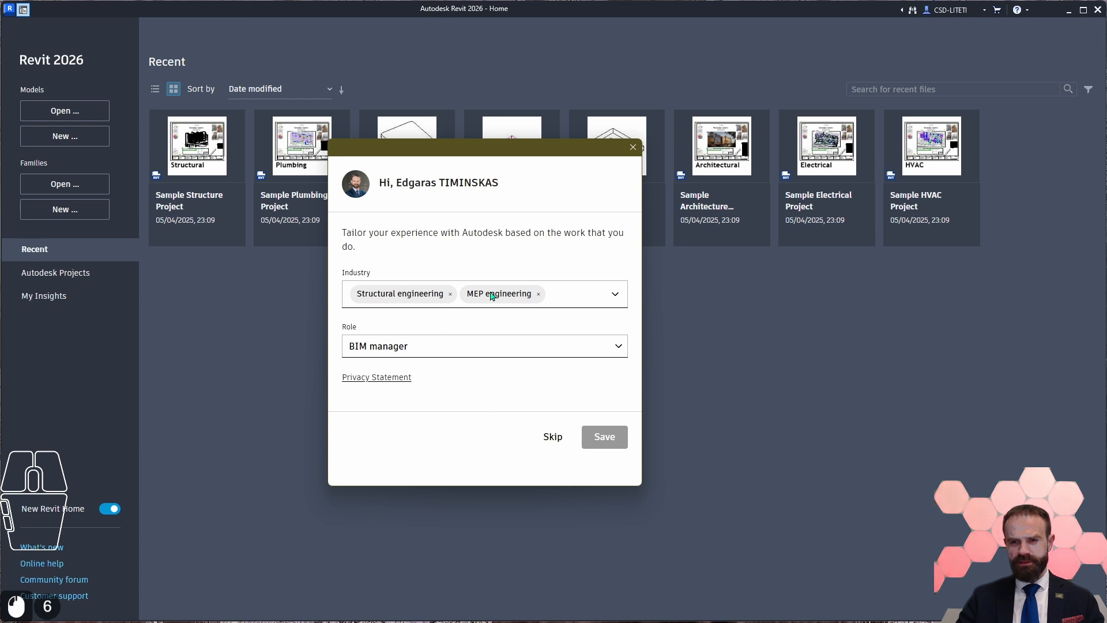
left_click(584, 293)
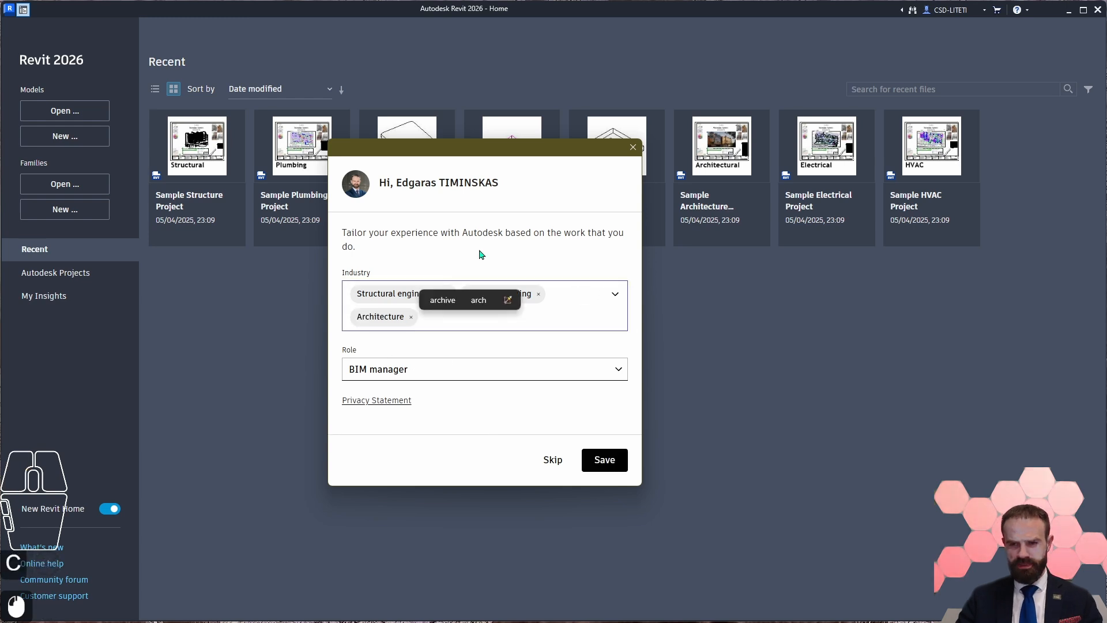
left_click(483, 256)
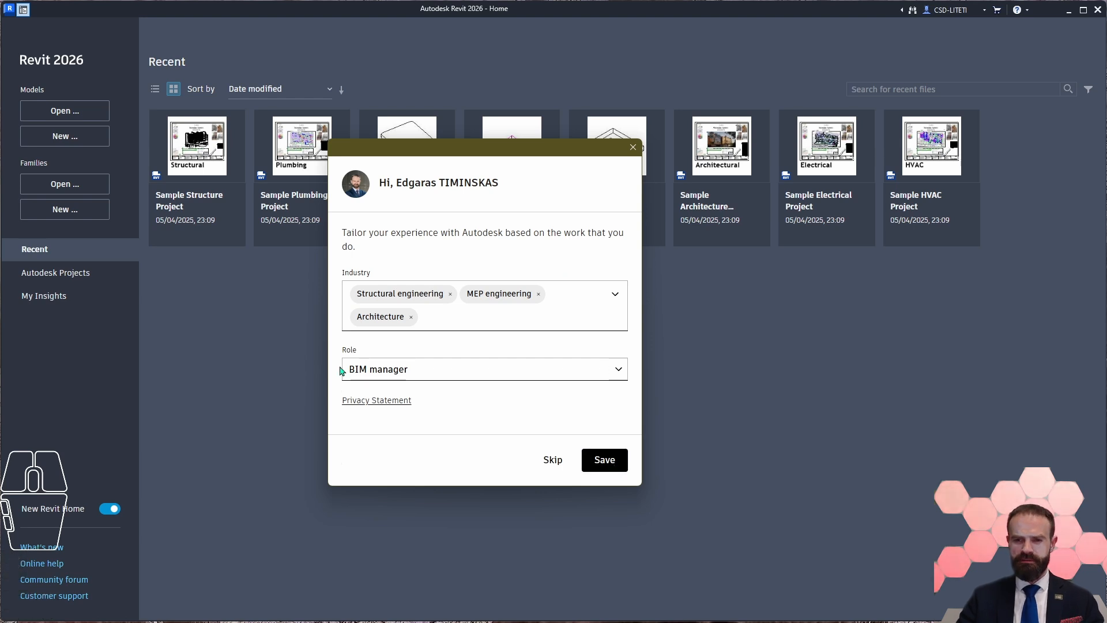
left_click(607, 459)
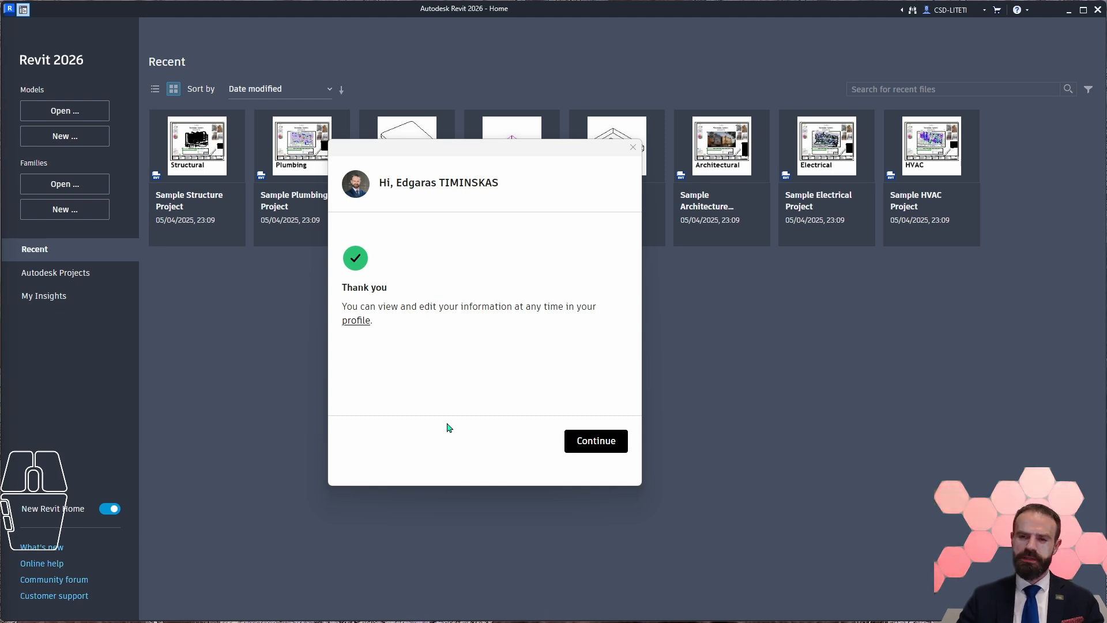
left_click(597, 450)
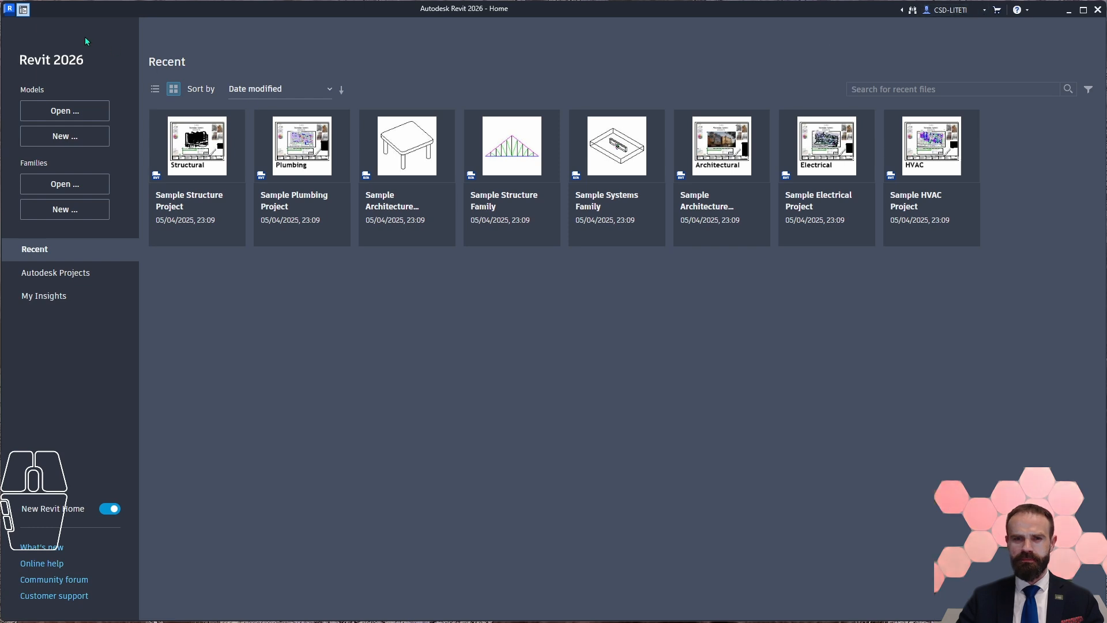
Step: Leave the Revit Home screen and open the program's Options dialog
left_click(24, 10)
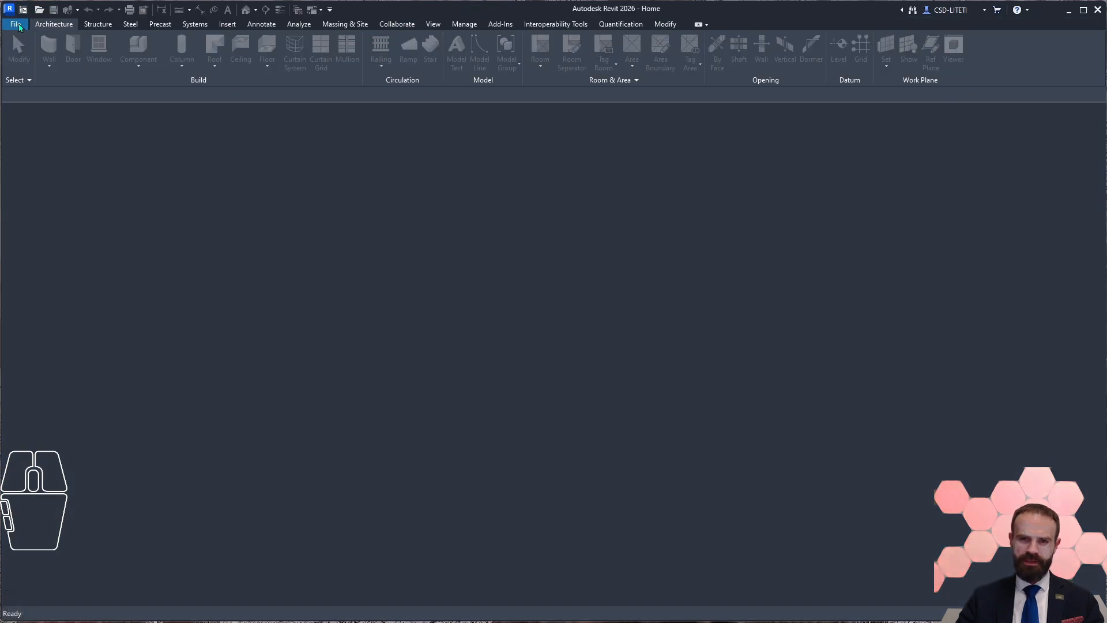
left_click(16, 24)
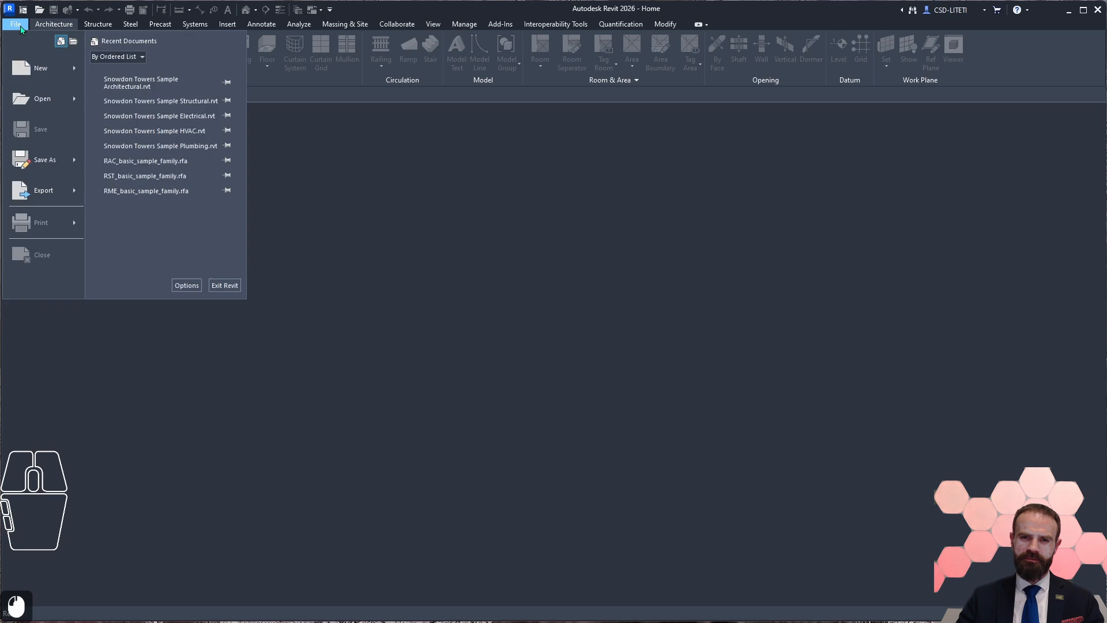
left_click(187, 286)
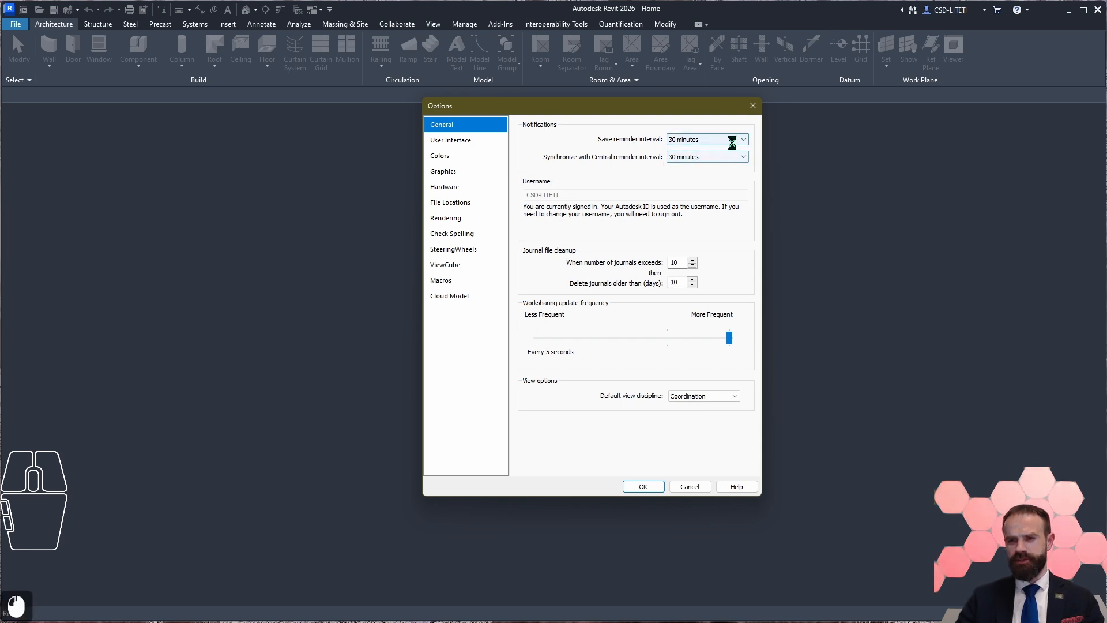
Step: Look through the save reminder interval choices and select Coordination as the default view discipline
left_click(732, 140)
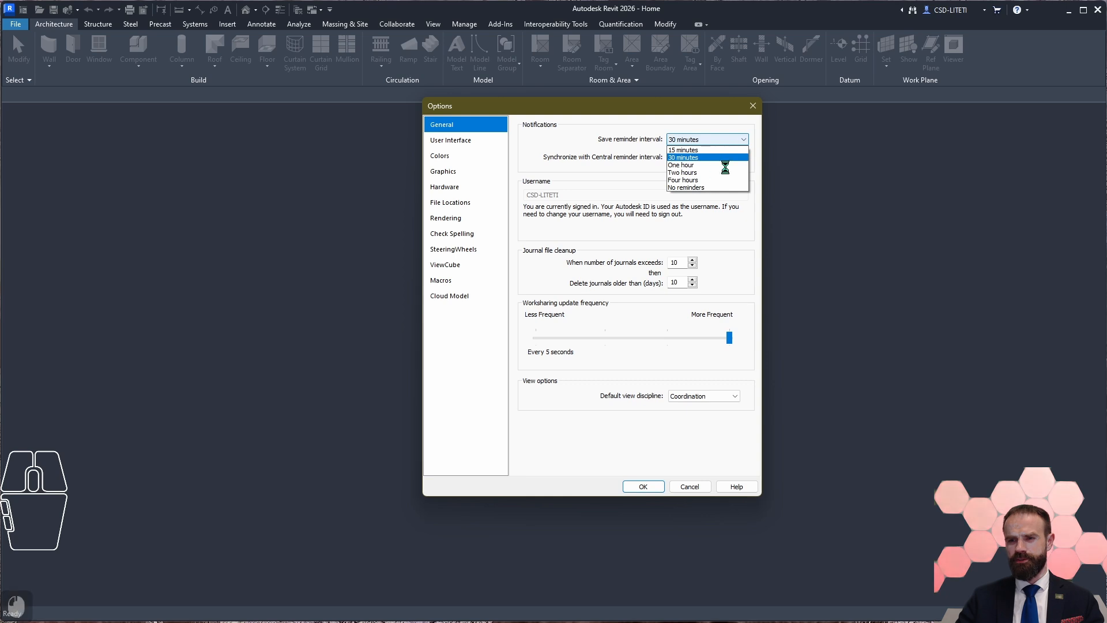
left_click(617, 154)
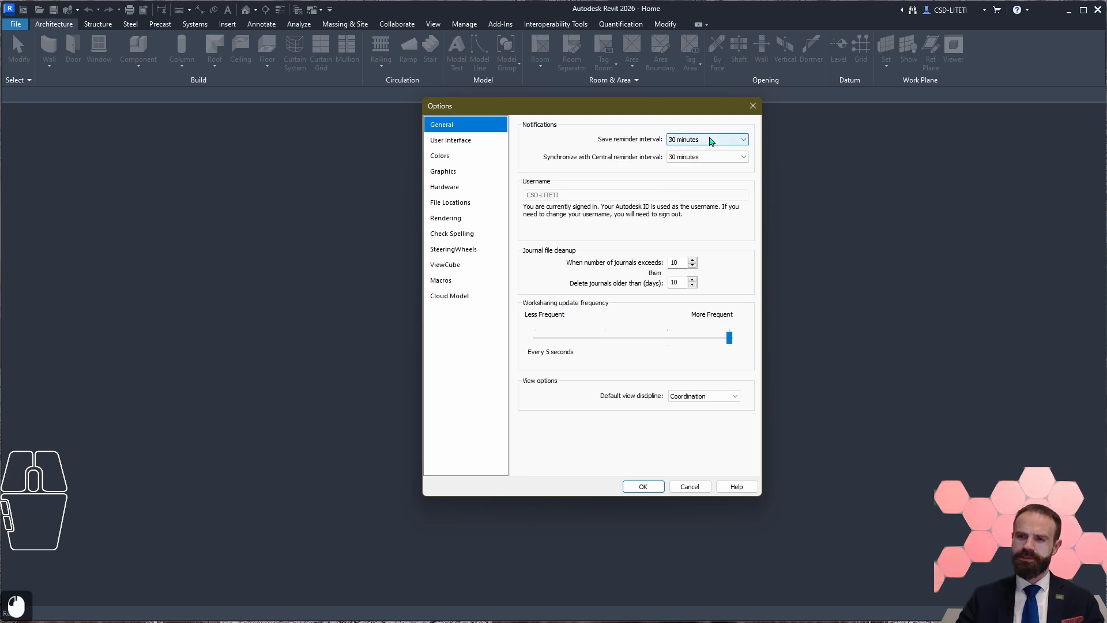
left_click(708, 142)
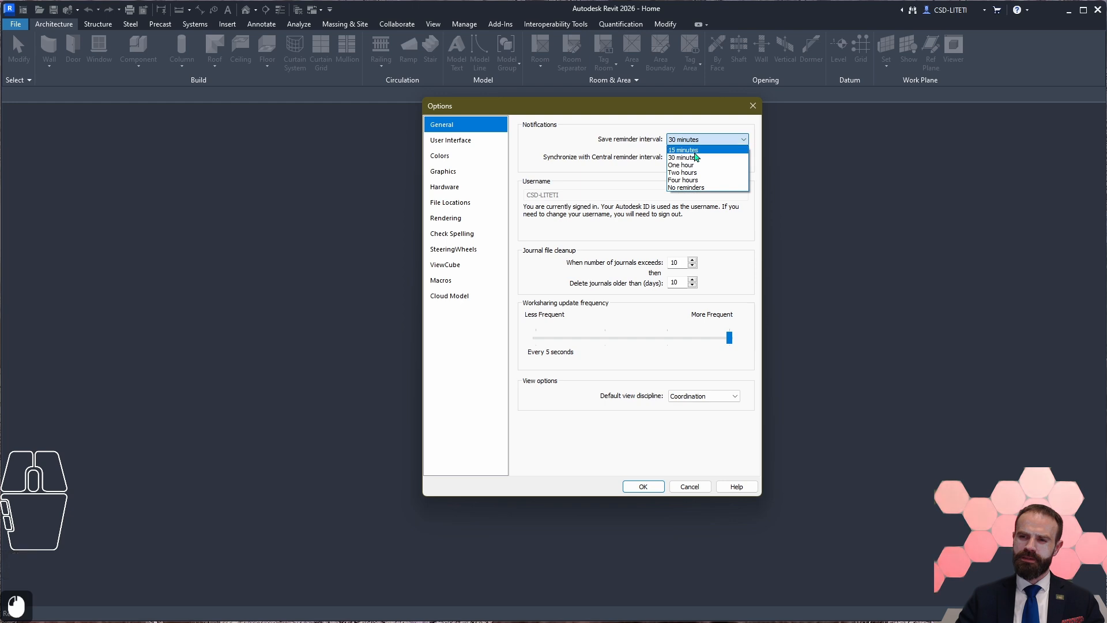
left_click(620, 152)
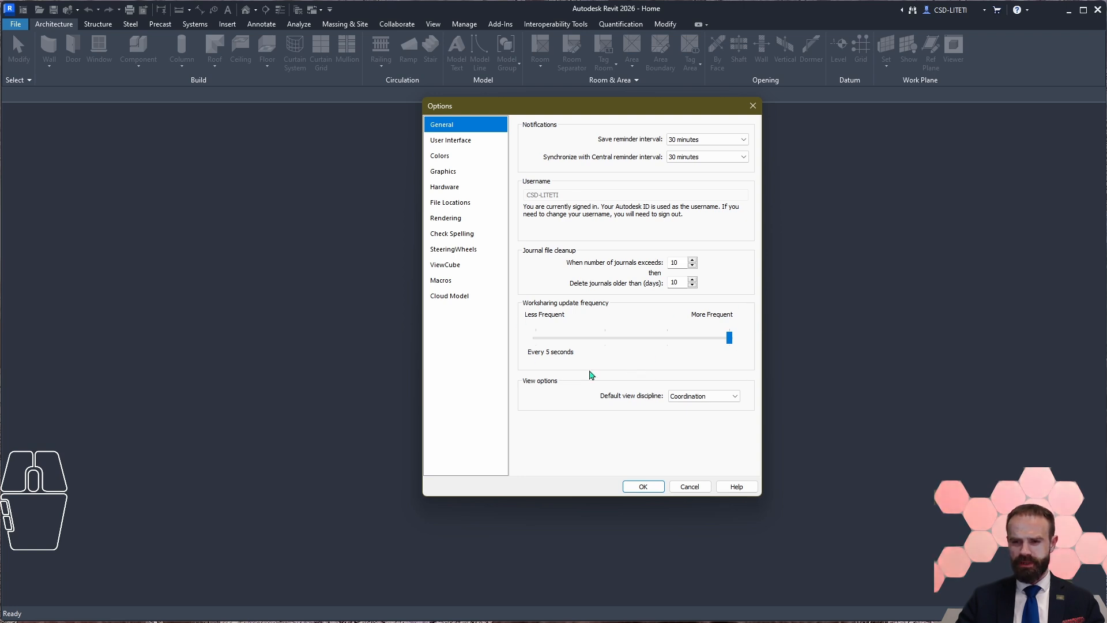
left_click(718, 398)
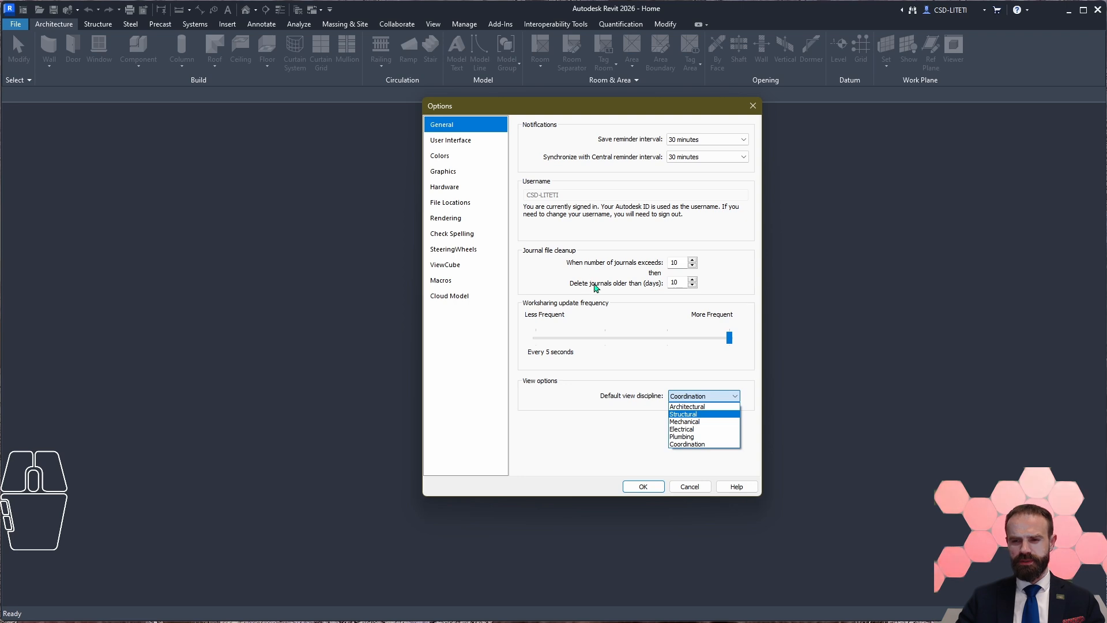
left_click(706, 445)
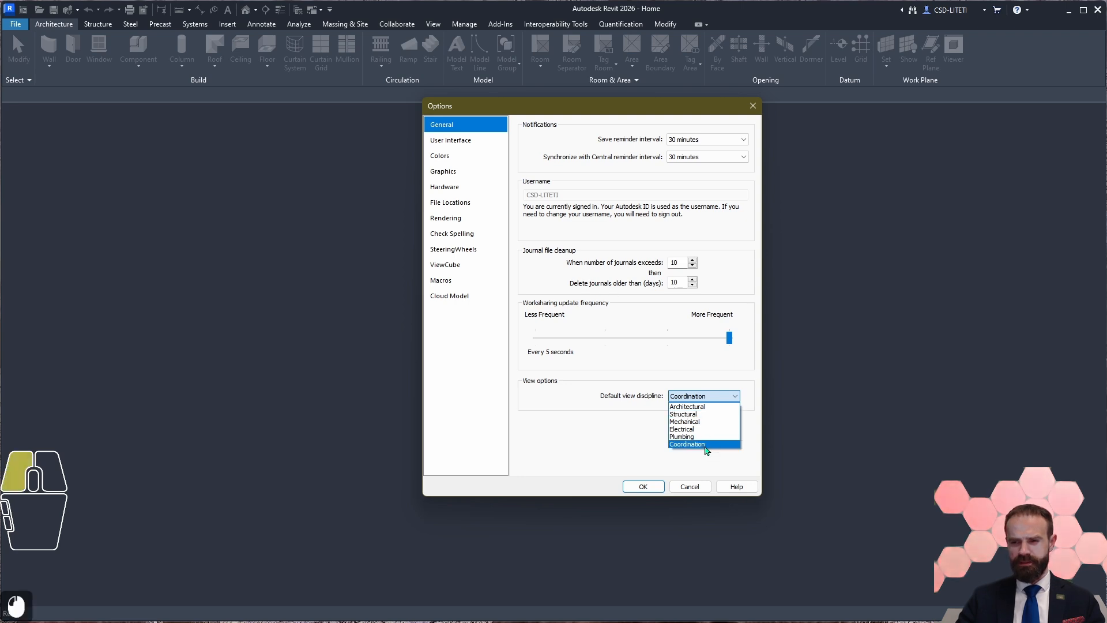
left_click(706, 445)
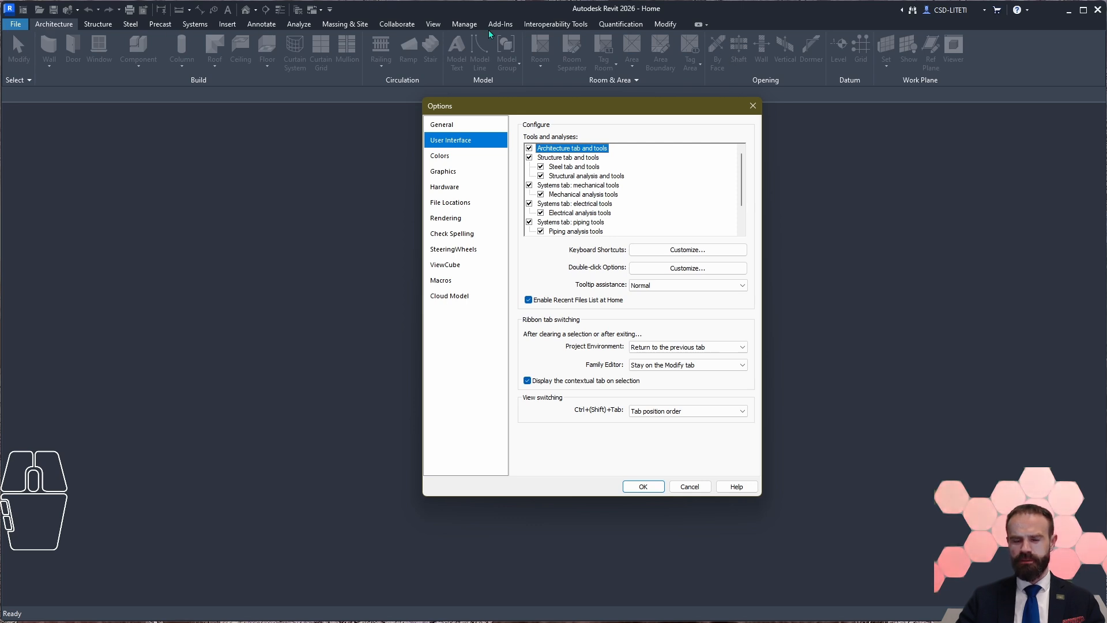
Step: Look through the full Tools and analyses list in the user interface options
scroll(634, 185, "down", 9)
scroll(662, 188, "up", 11)
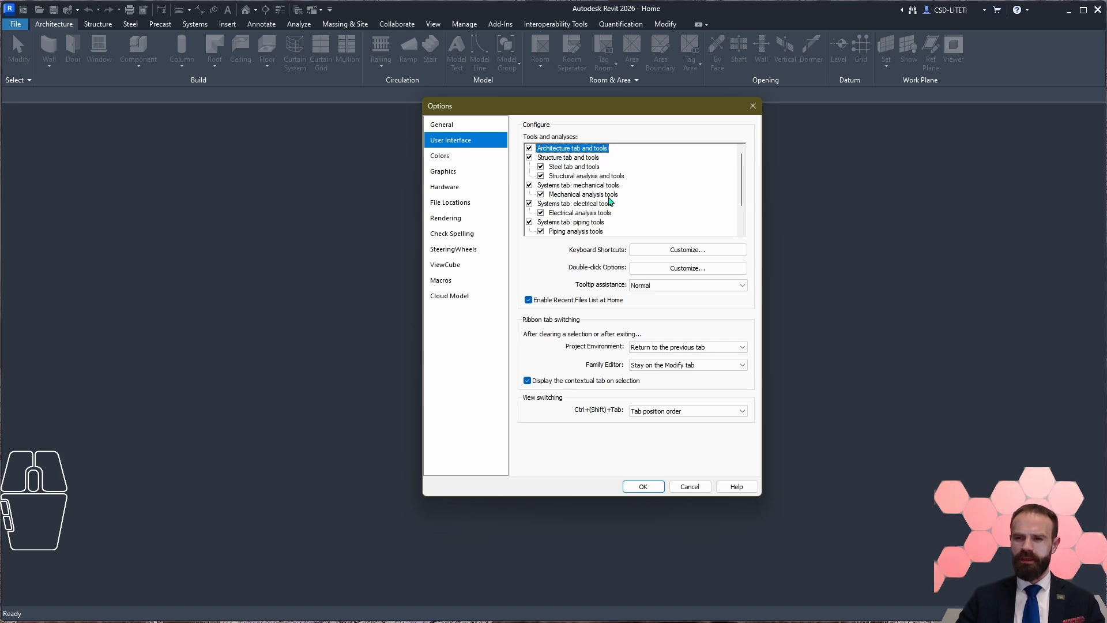
scroll(628, 206, "down", 7)
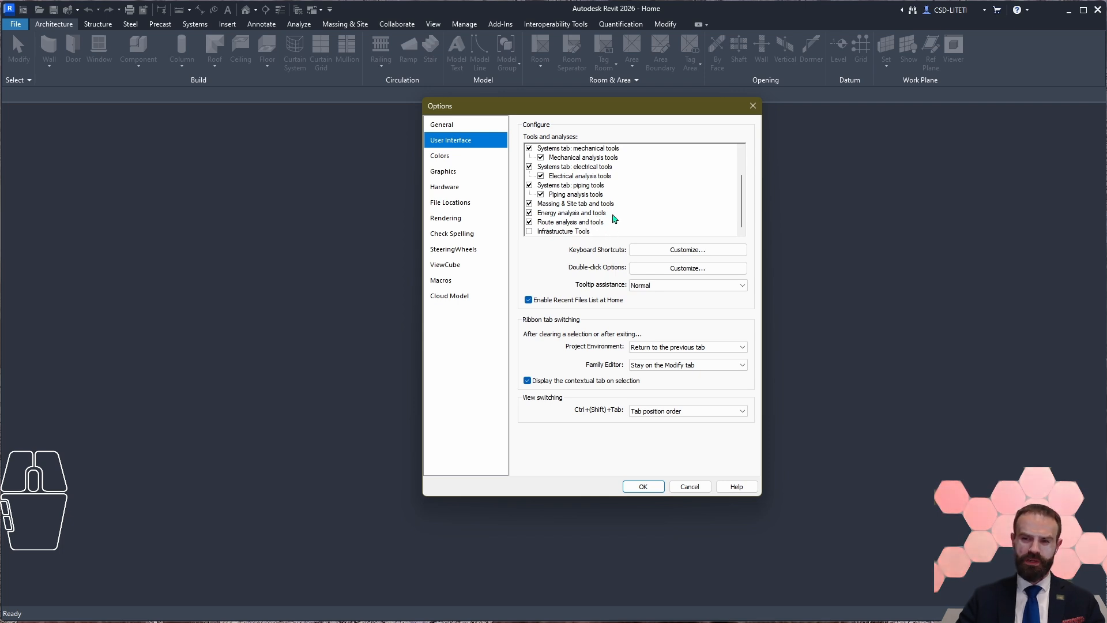
scroll(579, 214, "up", 3)
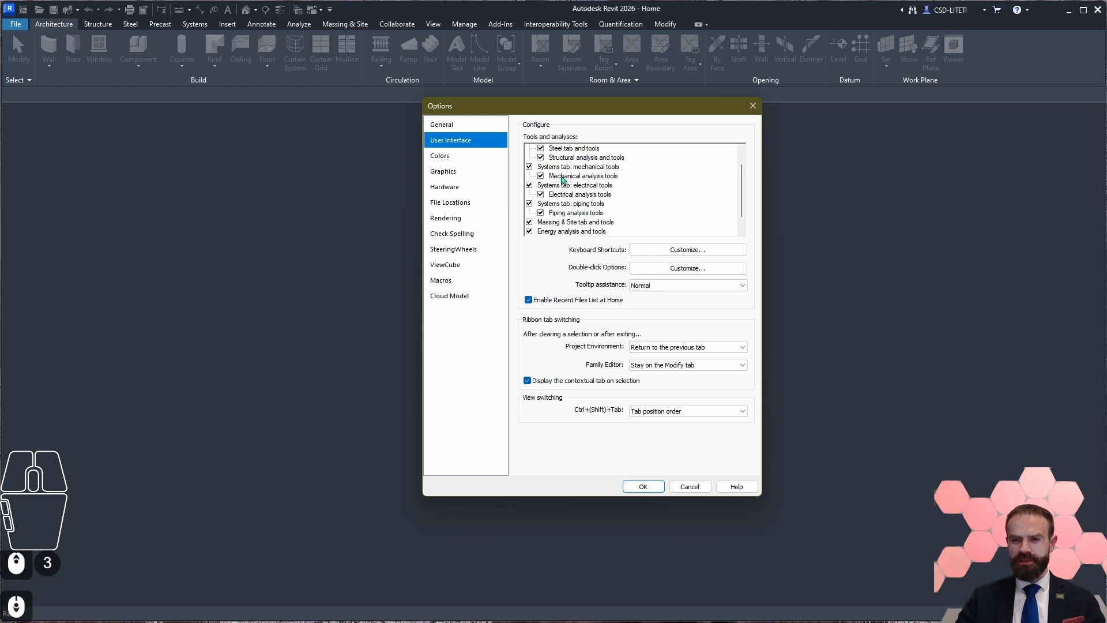
scroll(619, 186, "up", 2)
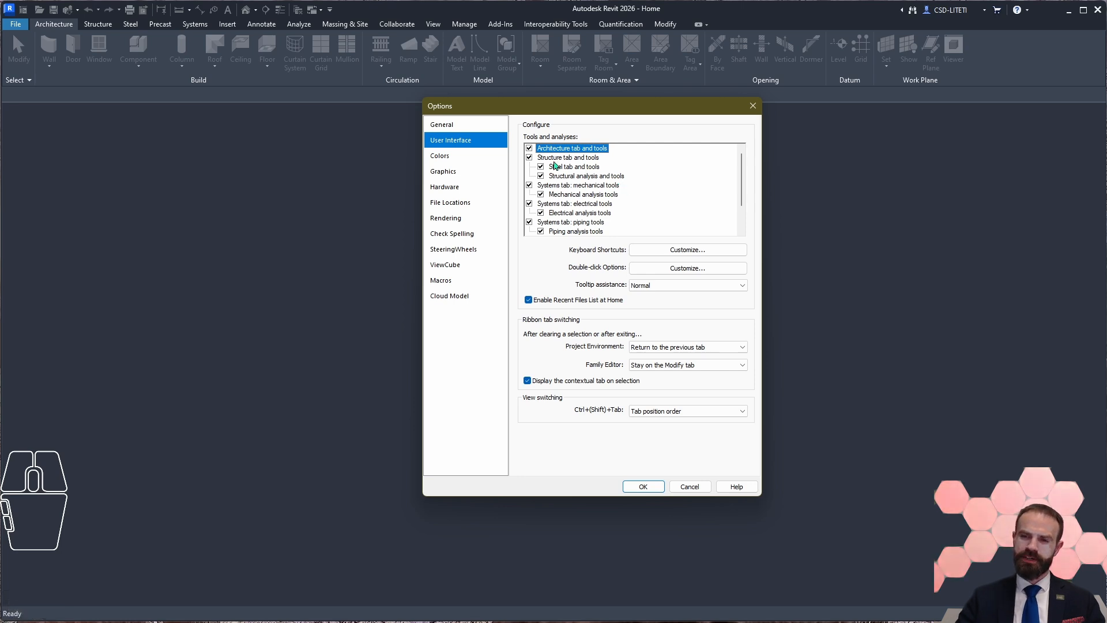
Step: Disable all tools and analyses except the Structure tab and tools with its steel and structural analysis entries
left_click(528, 214)
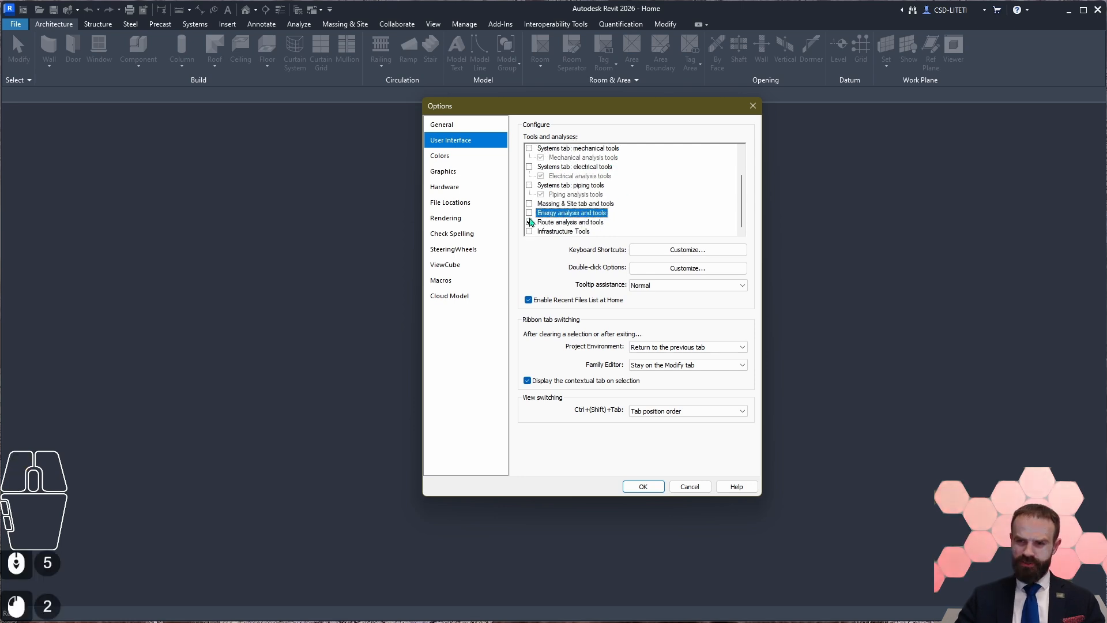
left_click(529, 222)
scroll(579, 212, "up", 10)
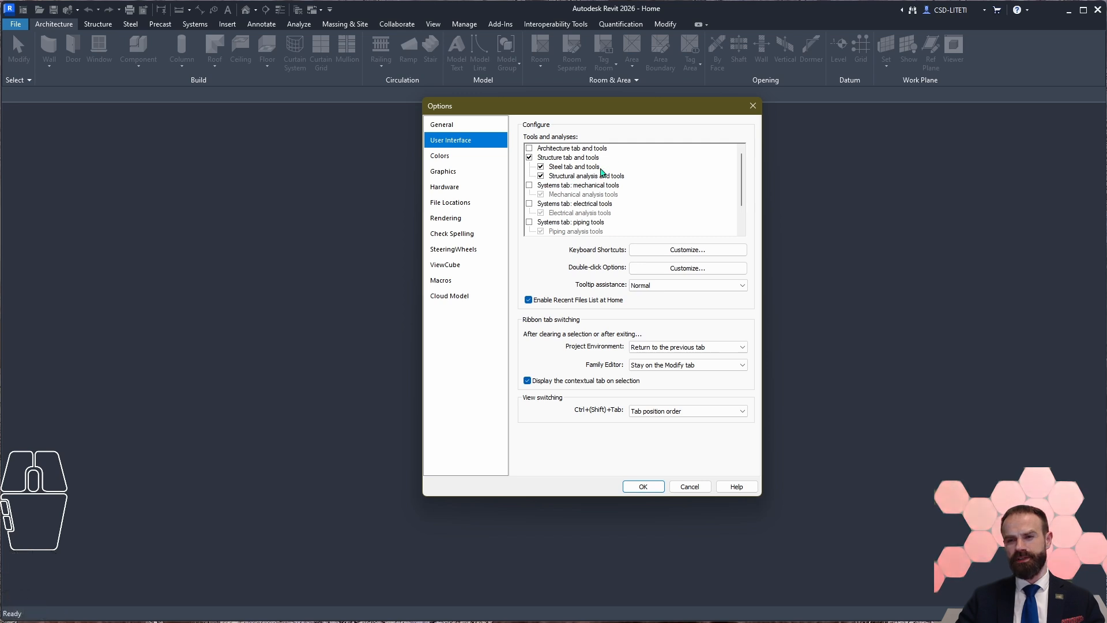
scroll(594, 211, "down", 5)
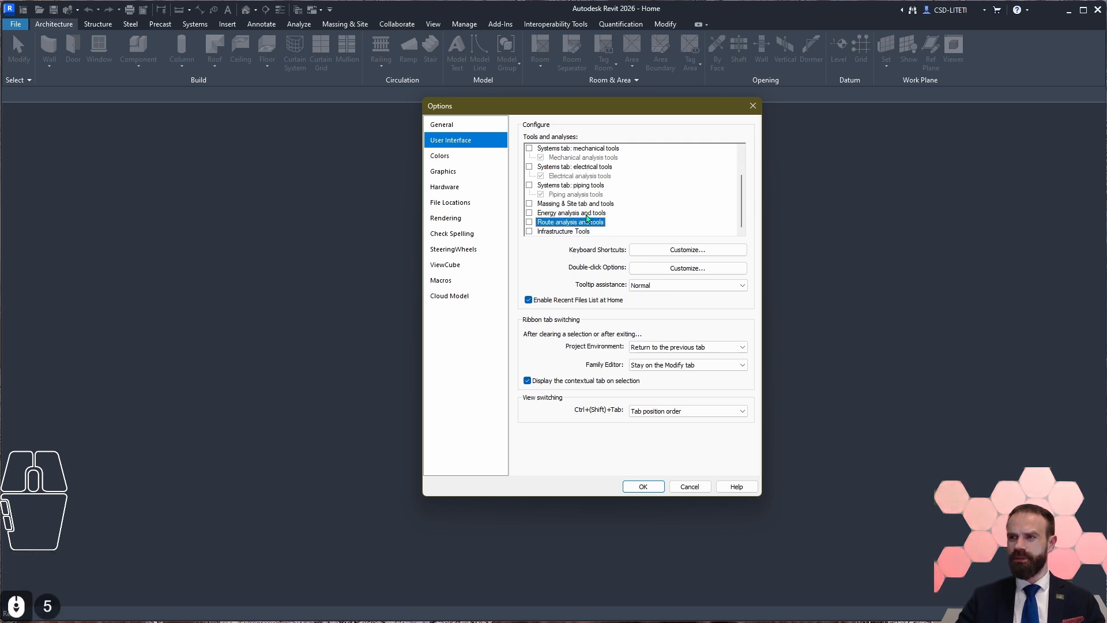
Step: Enable Massing & Site tab and tools and Infrastructure Tools in addition to the Structure tools
left_click(565, 204)
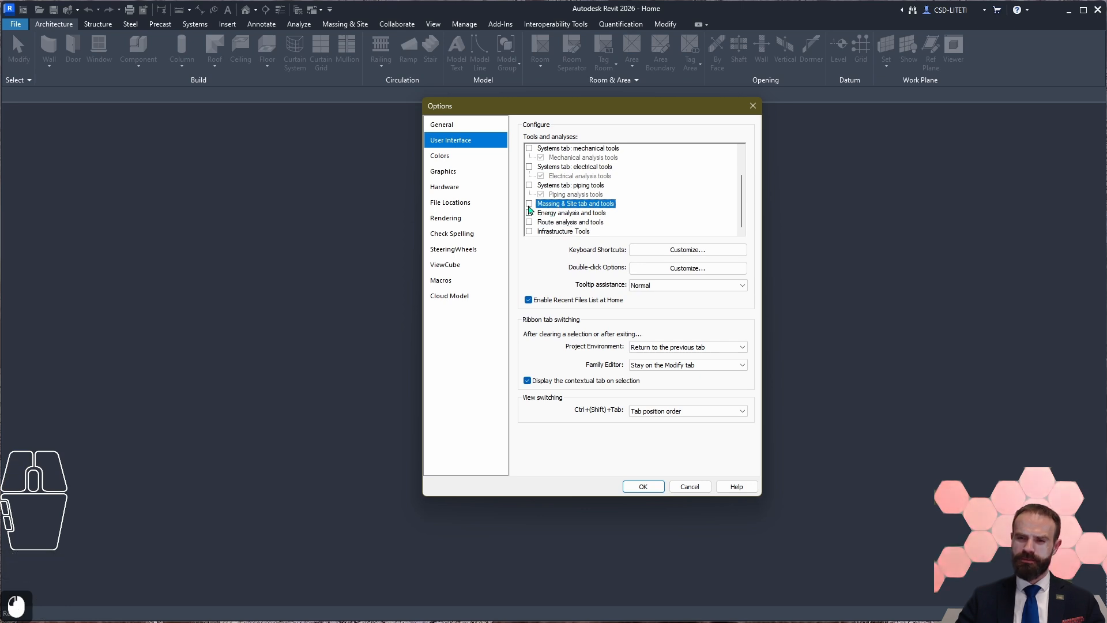
left_click(528, 203)
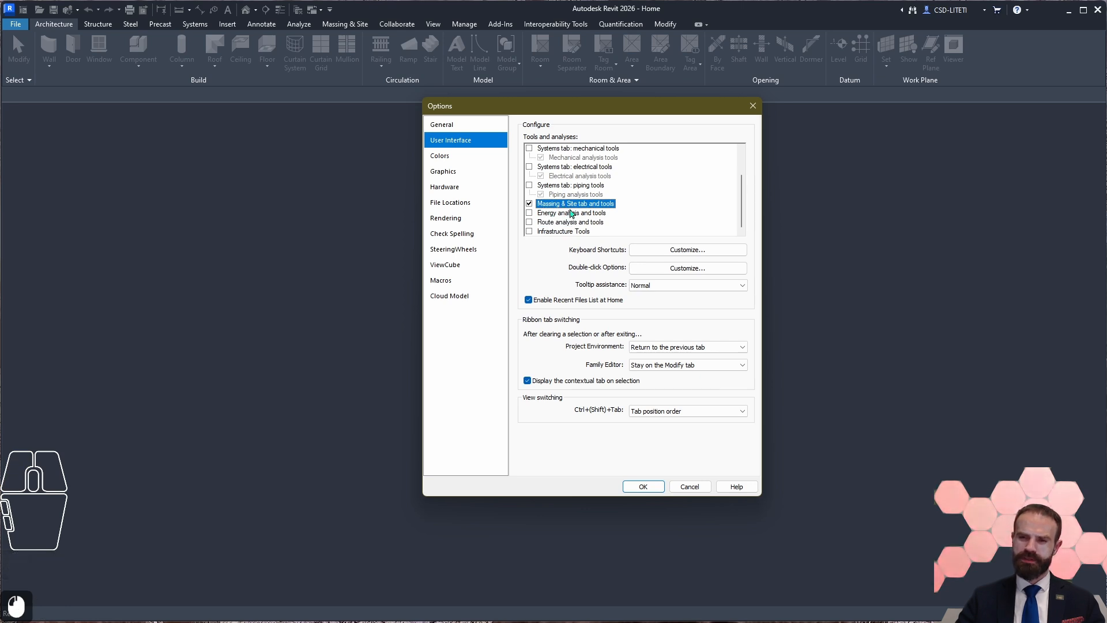
scroll(610, 207, "down", 2)
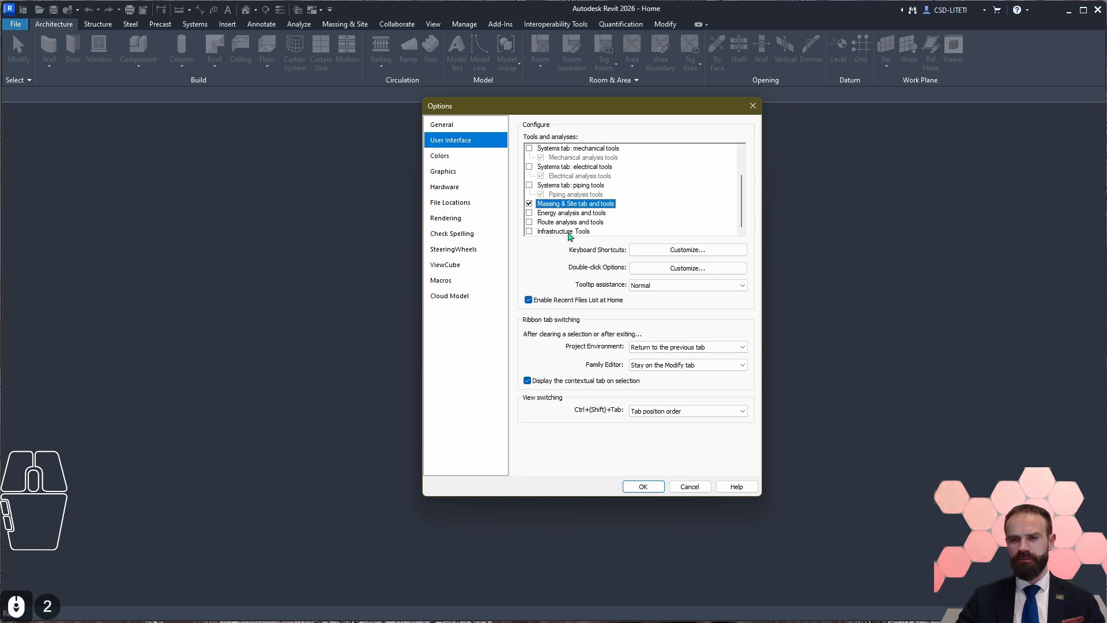
left_click(529, 231)
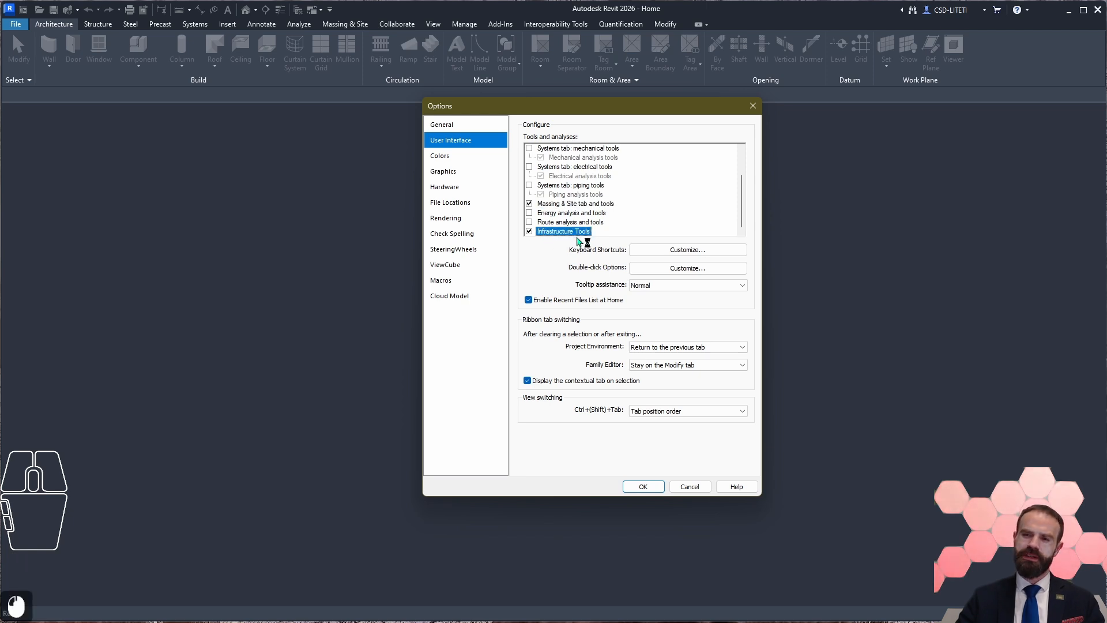
scroll(582, 208, "up", 6)
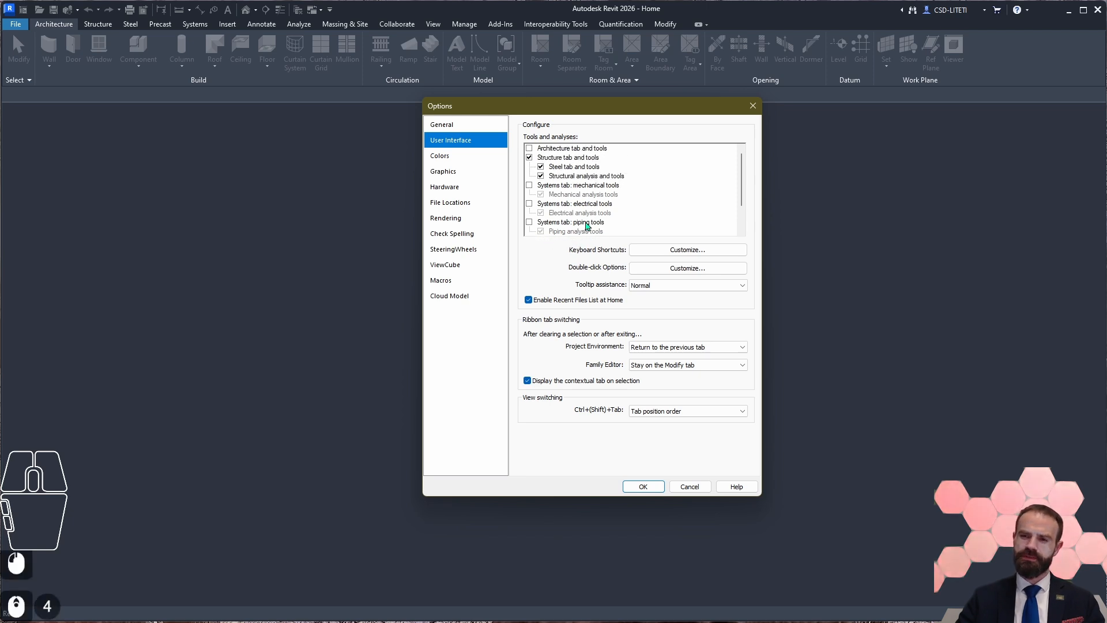
Step: Examine the Steel tab and Structural analysis entries under the Structure tools and the remaining enabled entries
left_click(576, 167)
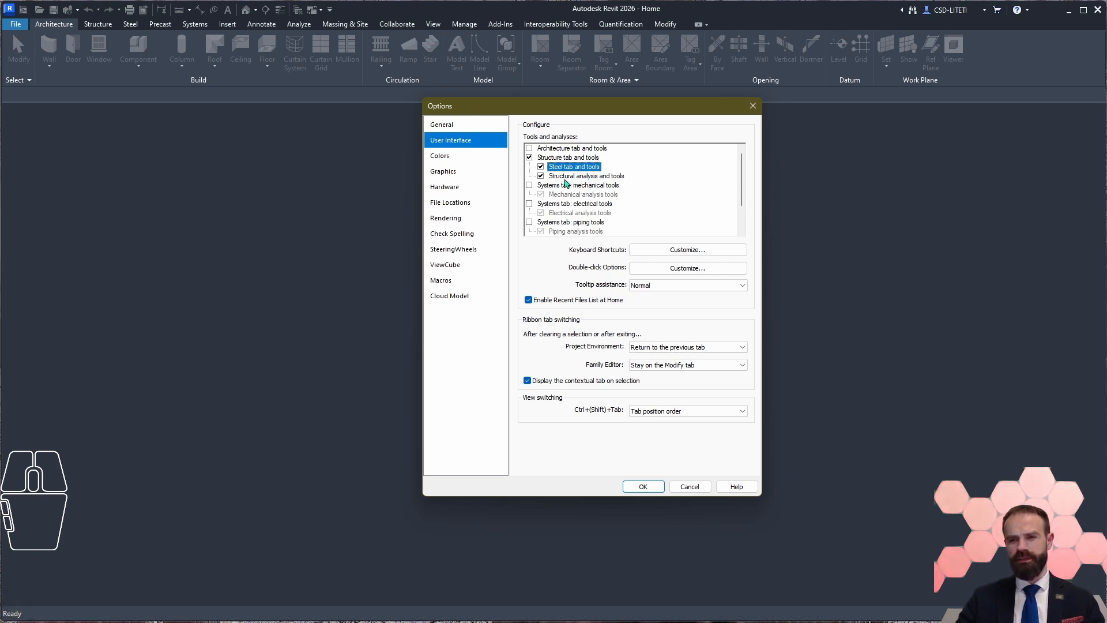
left_click(611, 177)
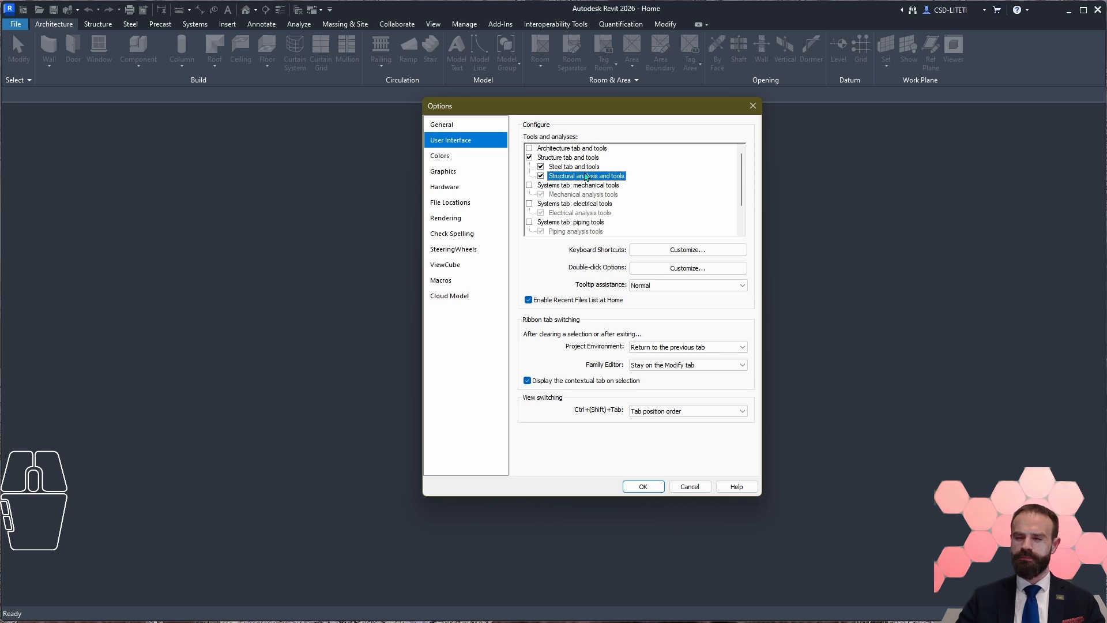
double_click(560, 178)
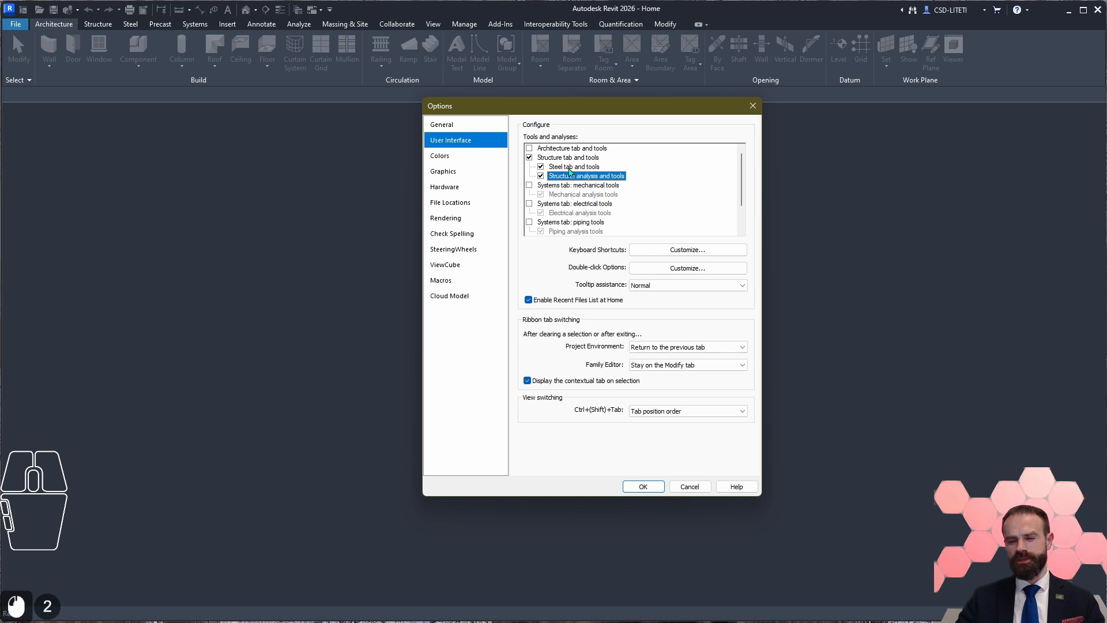
left_click(579, 169)
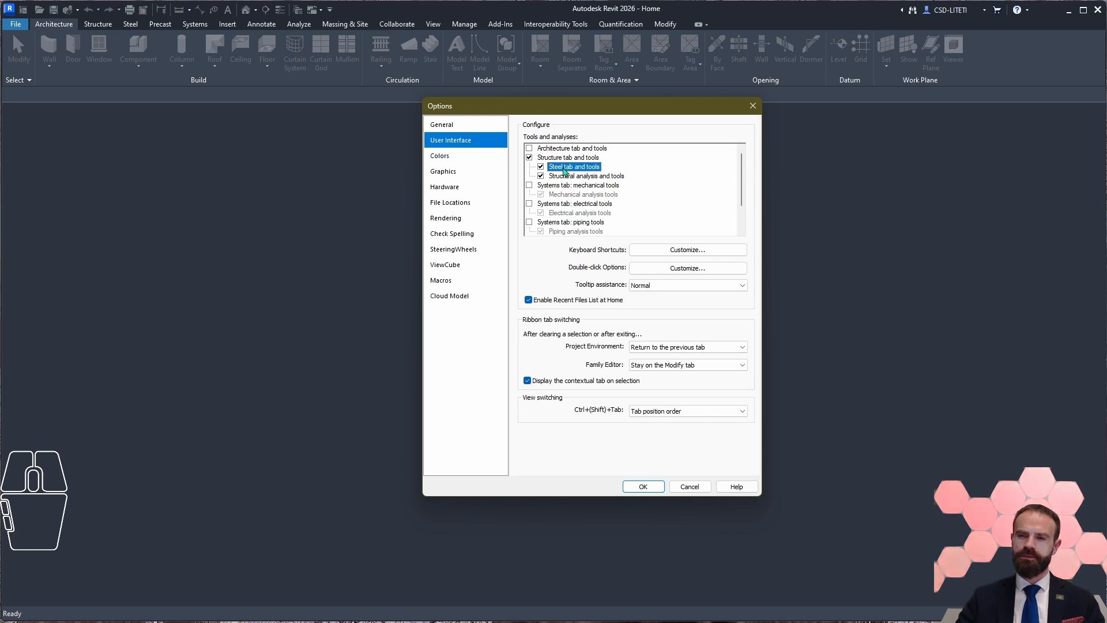
scroll(561, 186, "down", 5)
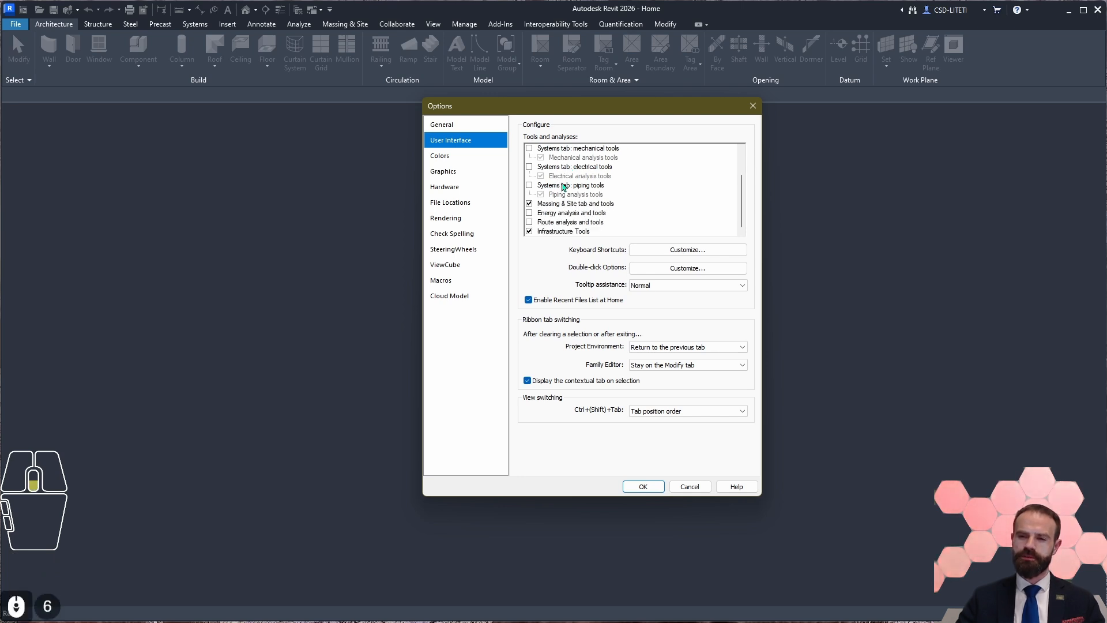
Step: Disable the Structure, Massing & Site and Infrastructure tools and enable only the Systems tab mechanical tools
scroll(561, 185, "up", 5)
left_click(529, 158)
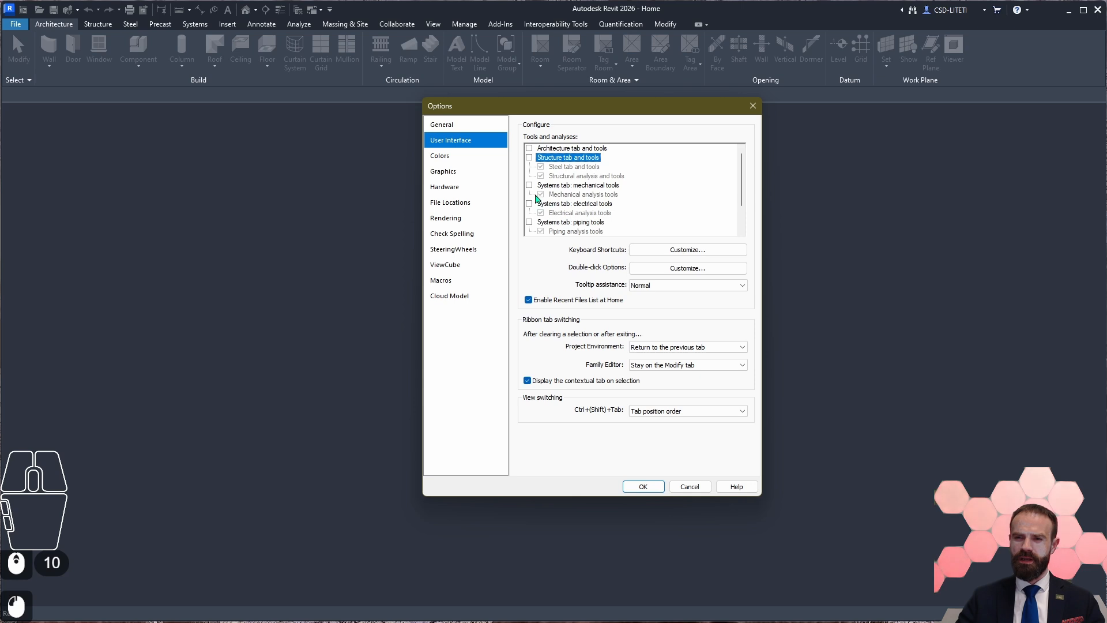
left_click(529, 185)
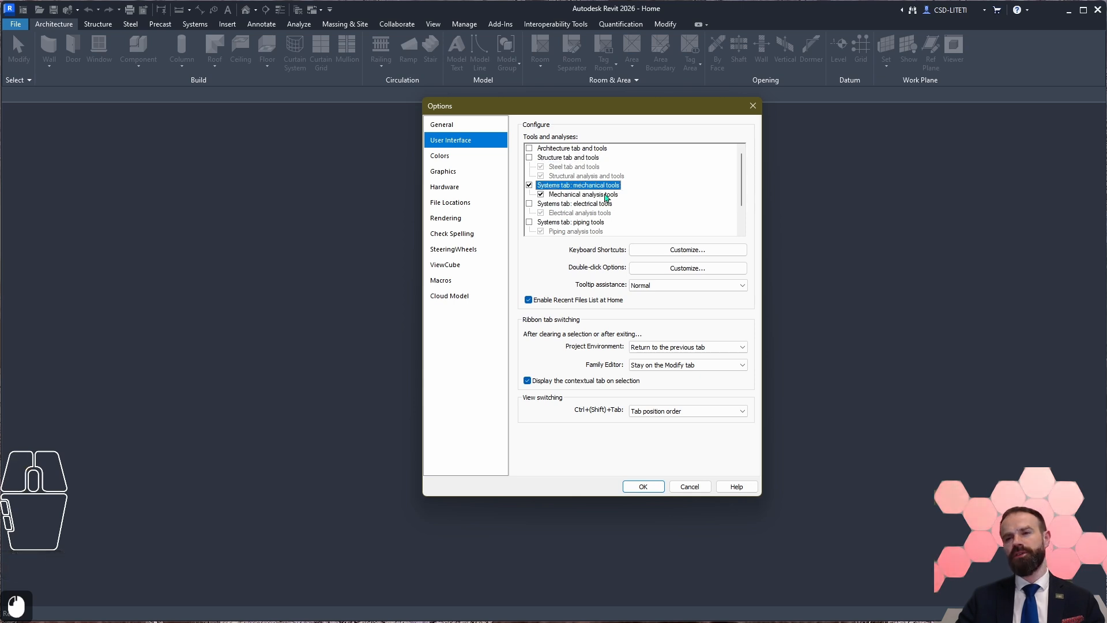
Step: Replace the enabled mechanical tools with the Systems tab electrical tools
scroll(553, 184, "down", 2)
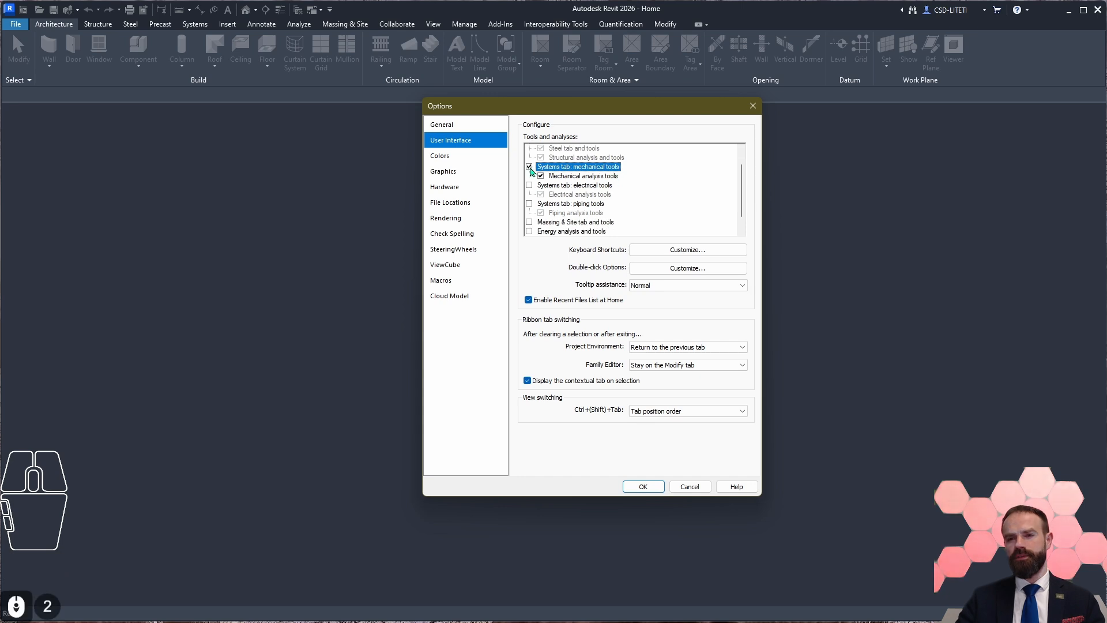
left_click(529, 167)
left_click(530, 185)
scroll(573, 192, "down", 2)
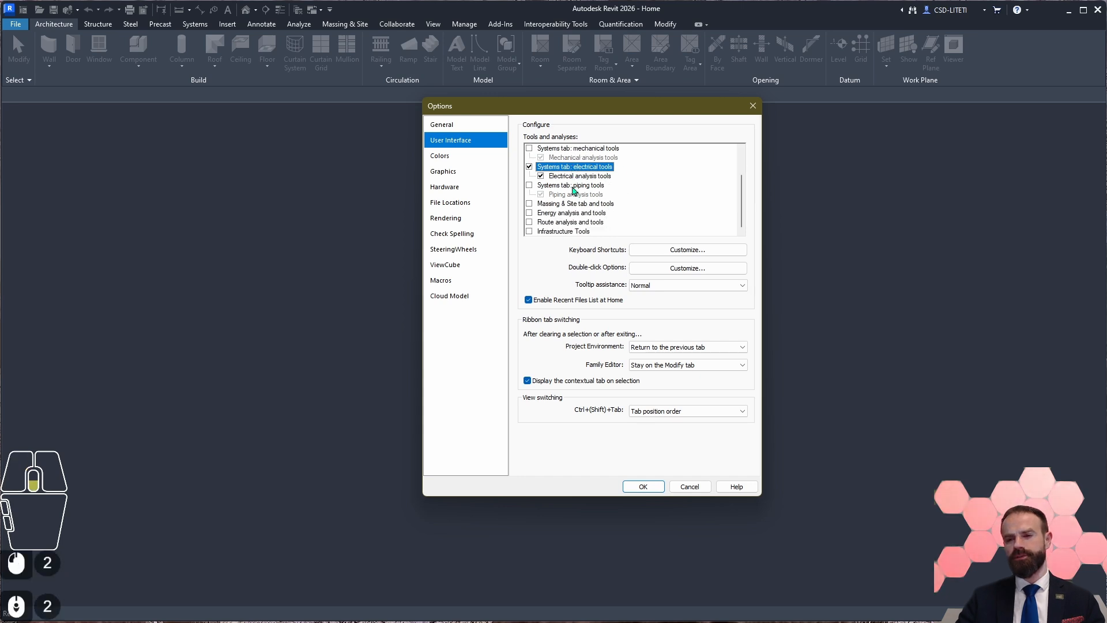
Step: Replace the electrical tools with the Systems tab piping tools, then disable the piping tools too
left_click(530, 167)
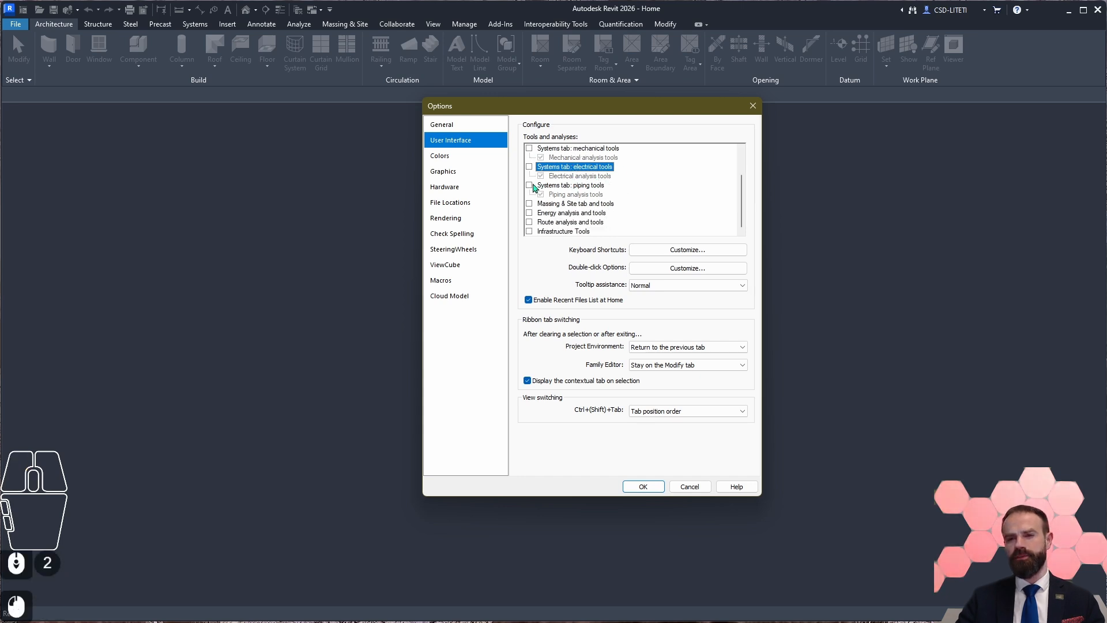
left_click(530, 185)
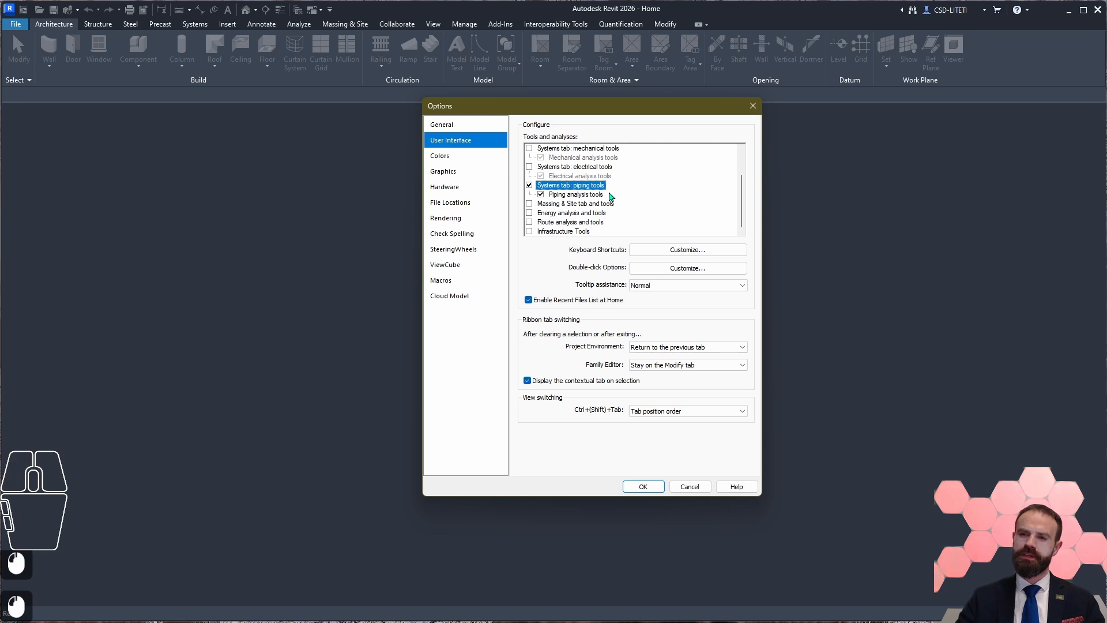
scroll(597, 196, "down", 4)
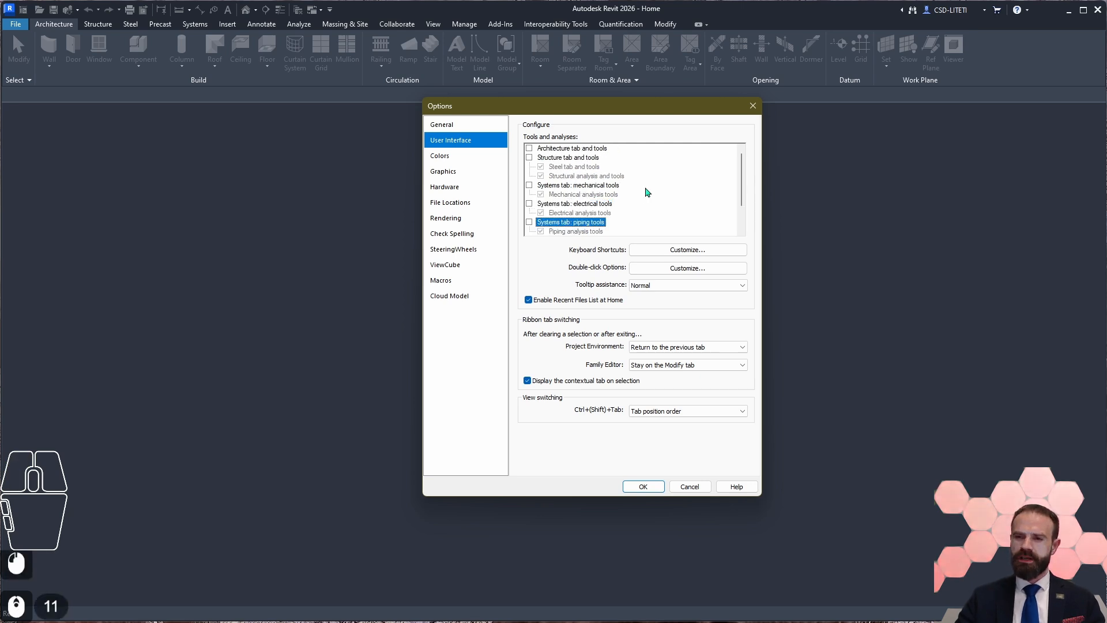
scroll(597, 199, "down", 4)
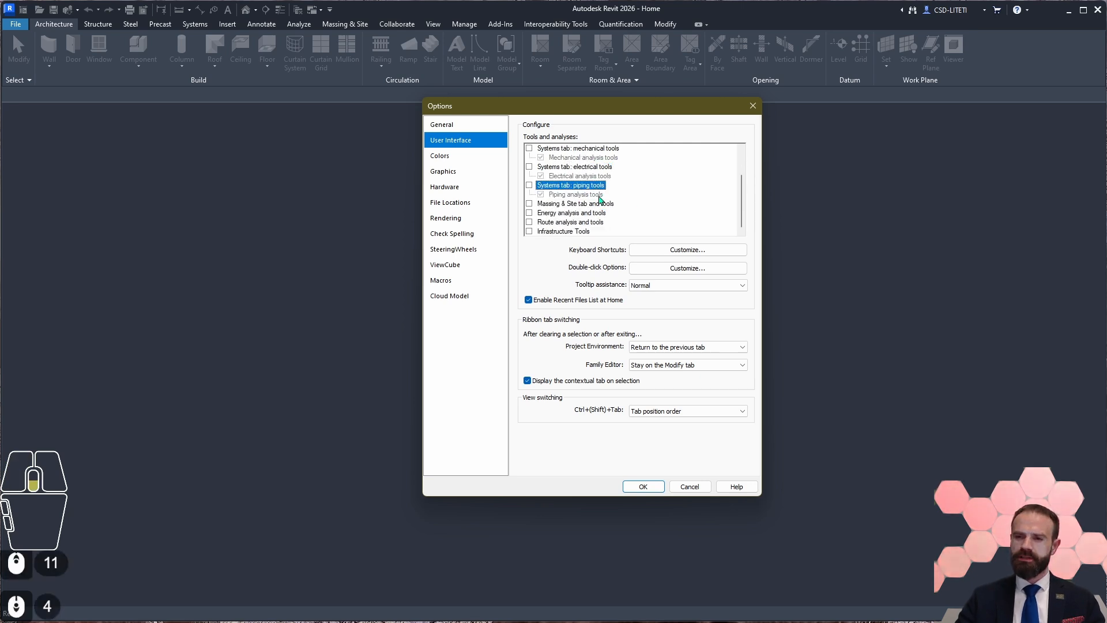
Step: Enable every entry in the Tools and analyses list, from Architecture tab and tools through Infrastructure Tools
scroll(626, 199, "up", 4)
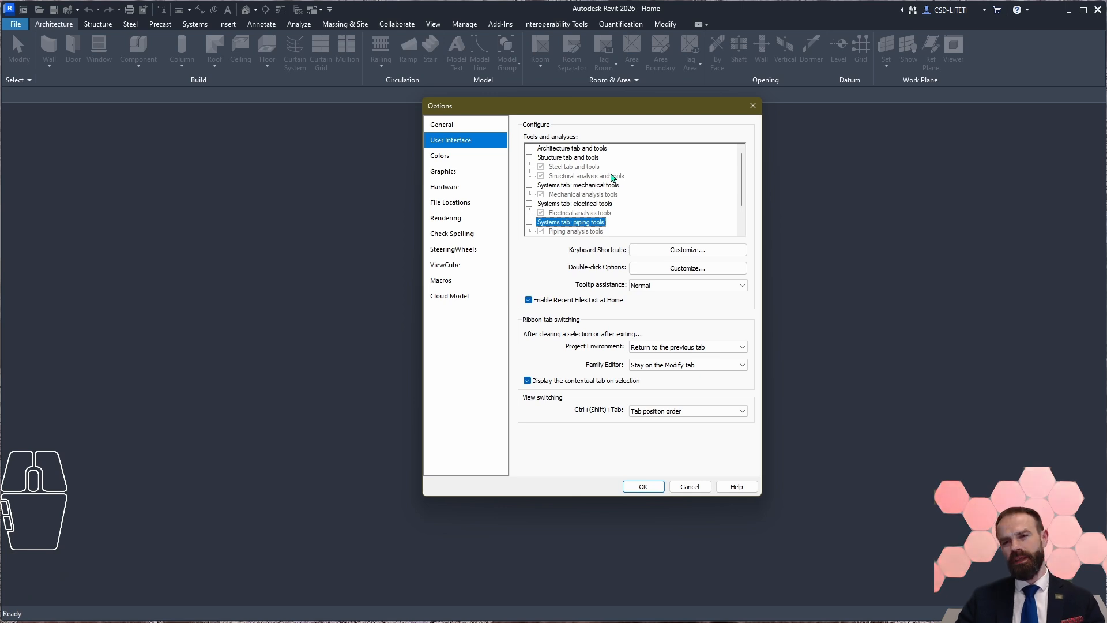
left_click(562, 149)
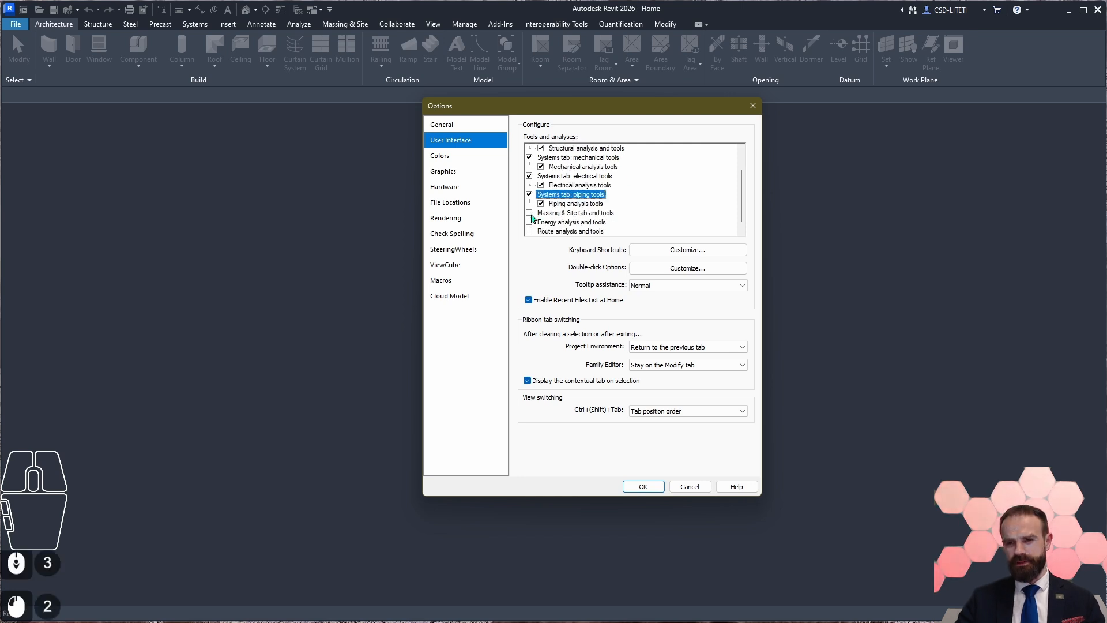
left_click(530, 214)
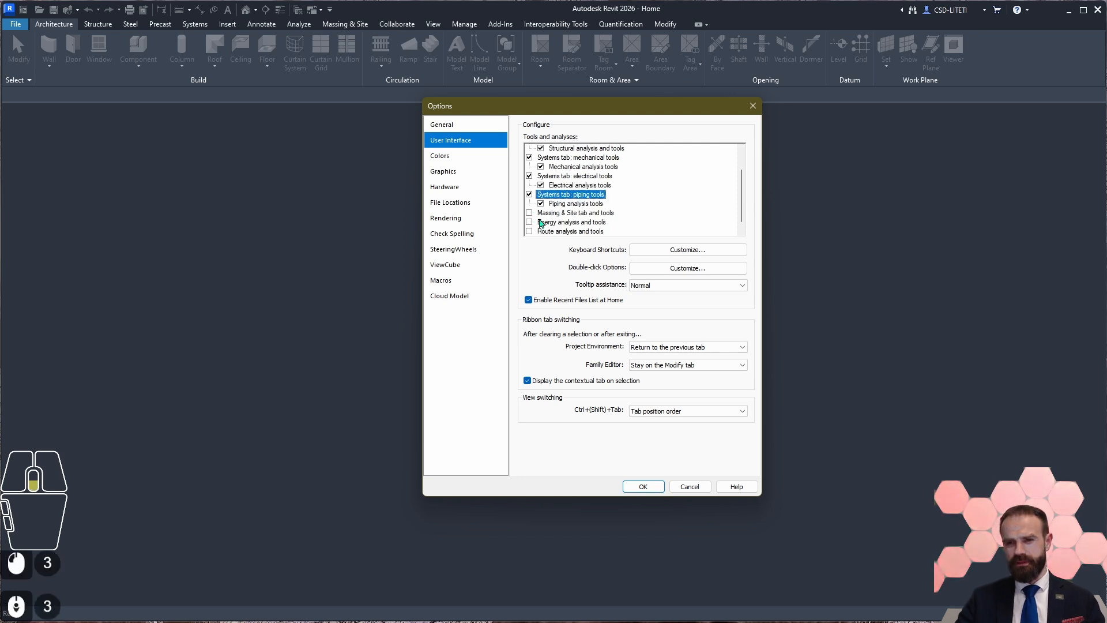
scroll(533, 214, "down", 3)
left_click(530, 195)
left_click(529, 223)
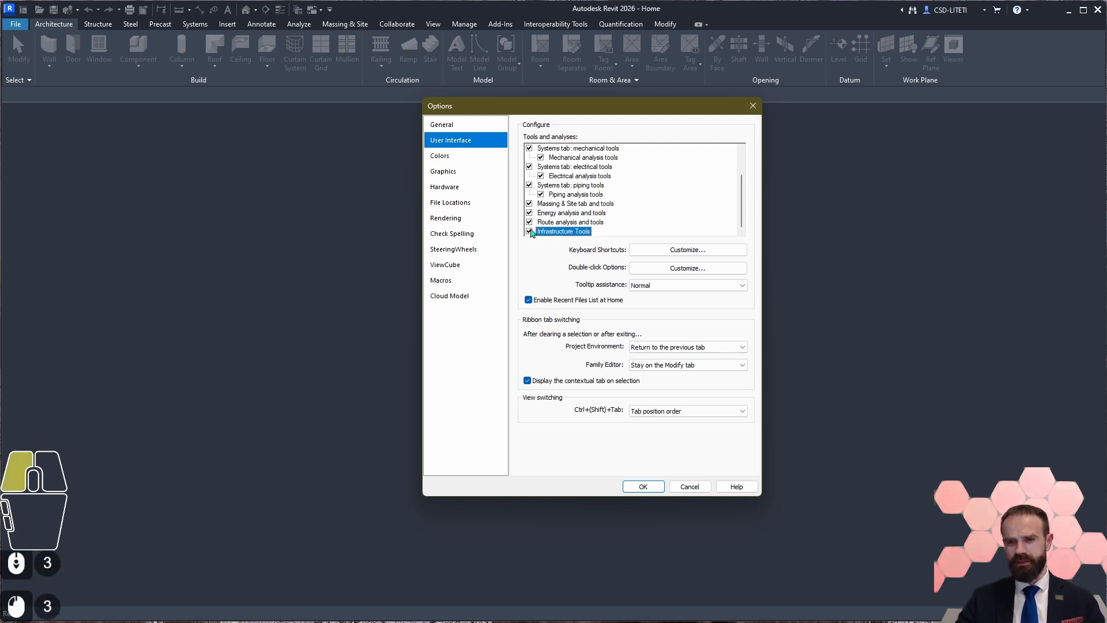
scroll(537, 219, "up", 5)
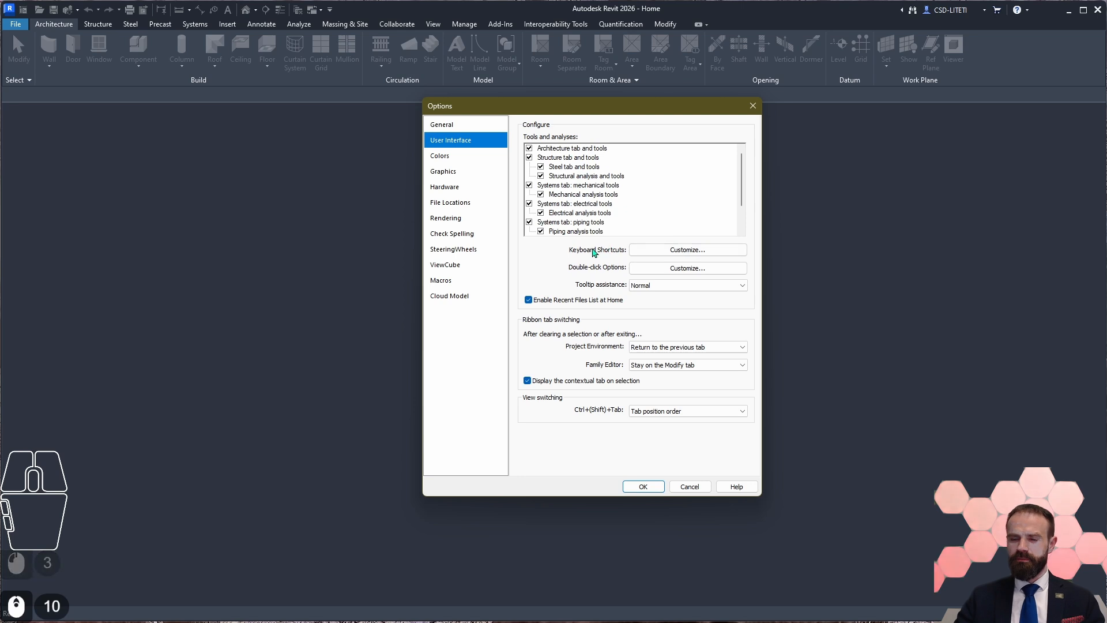
Step: Open the keyboard shortcuts customization, sort the commands by shortcut in descending order, and browse the assignments down to Lighting Fixture
left_click(669, 253)
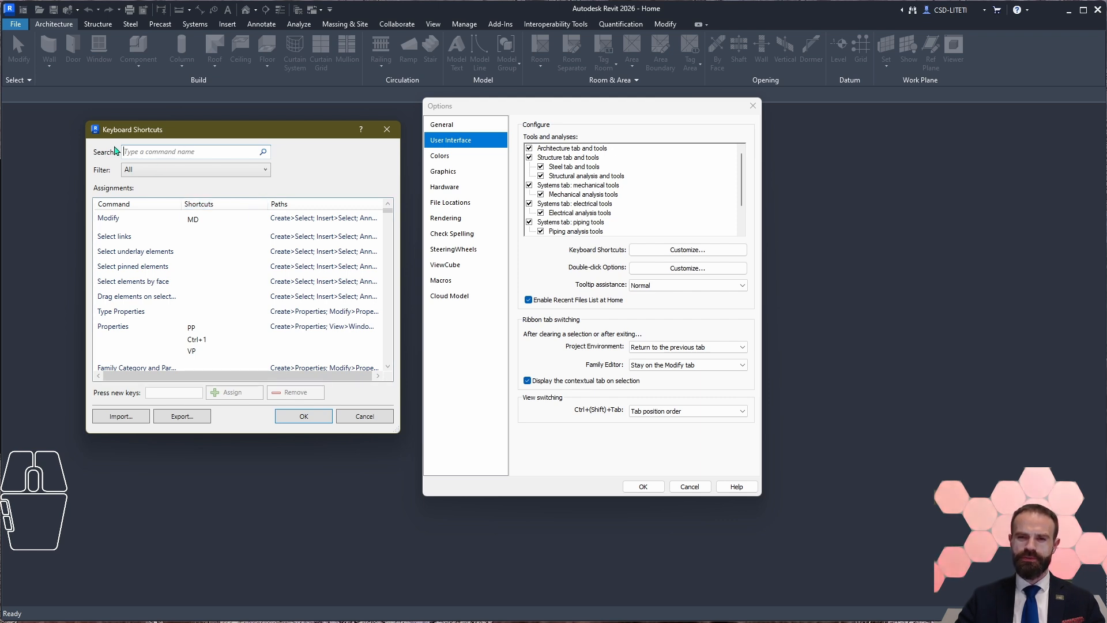
left_click(224, 206)
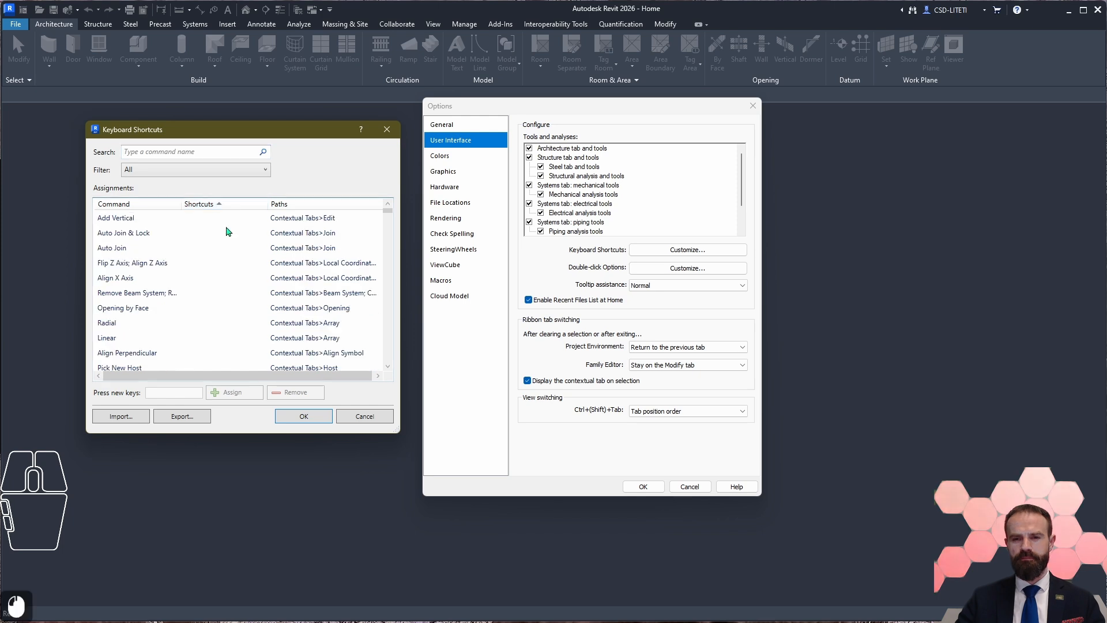
left_click(226, 208)
scroll(217, 271, "down", 16)
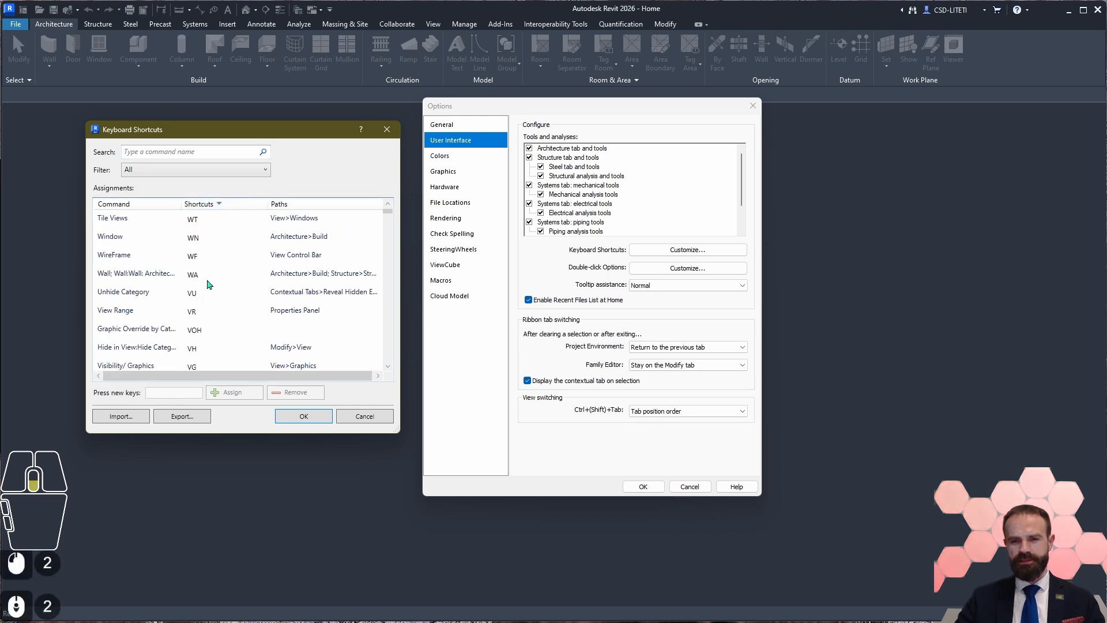
scroll(218, 271, "down", 5)
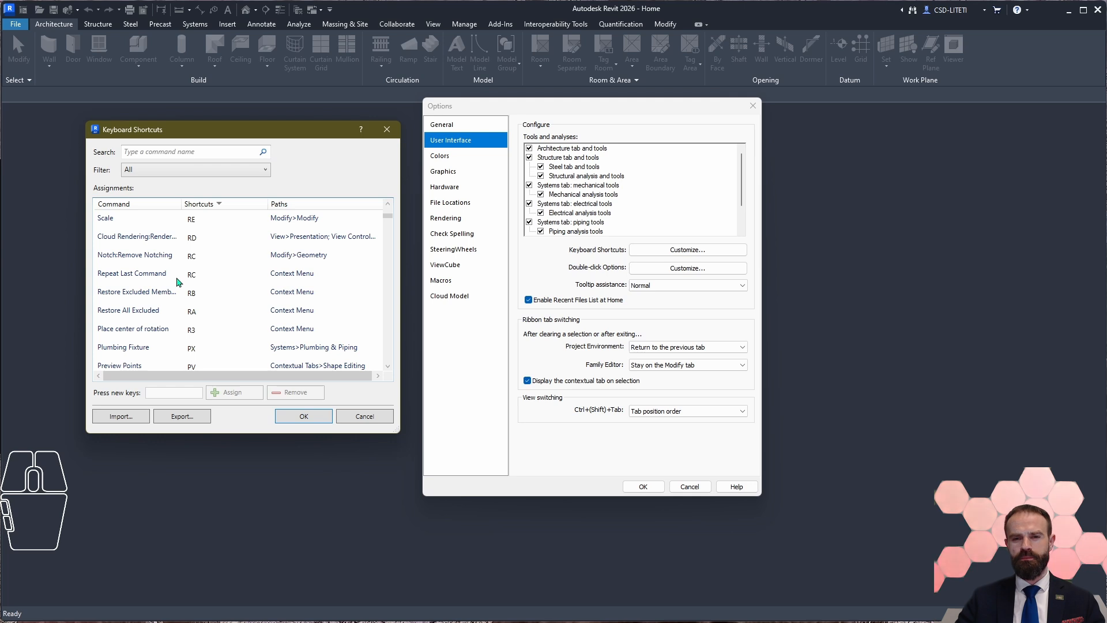
scroll(219, 283, "down", 12)
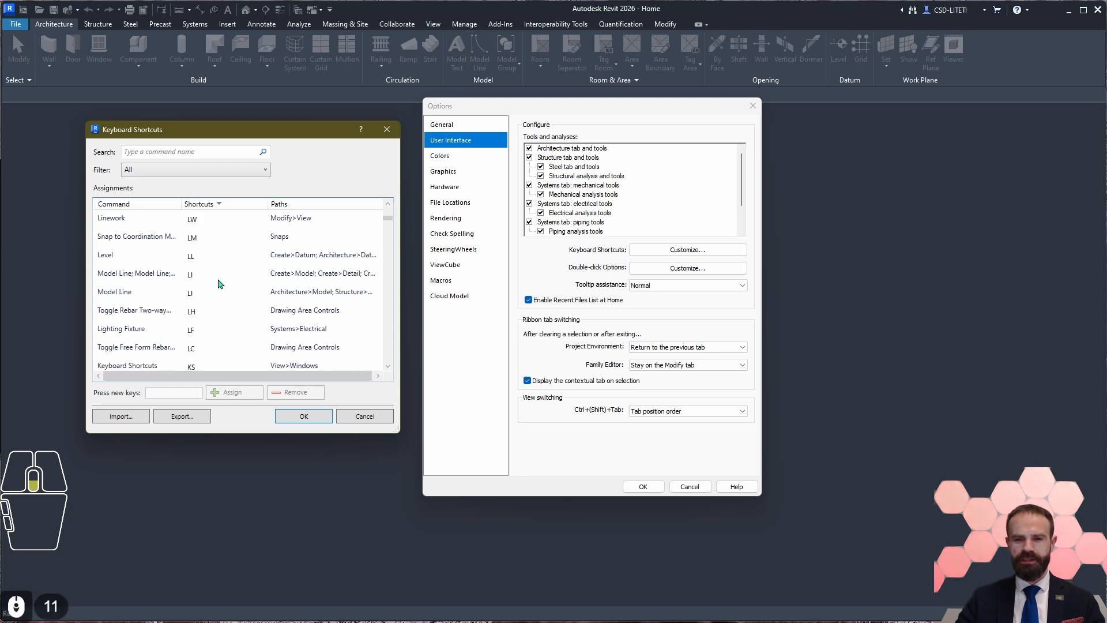
left_click(152, 278)
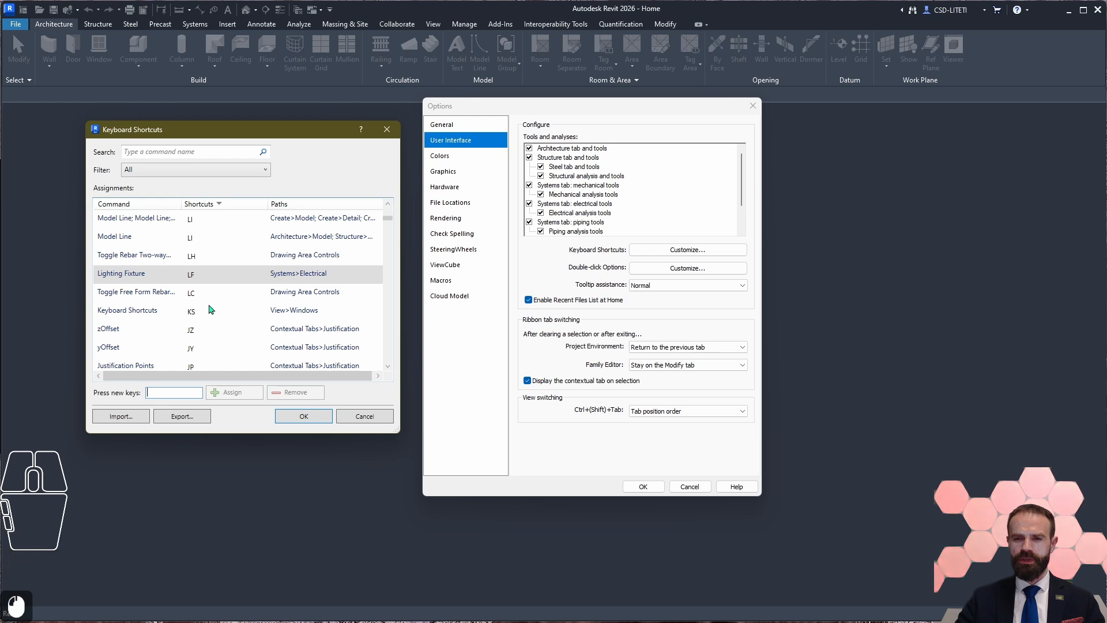
Step: Filter the keyboard shortcuts to All Defined, sort them by shortcut in ascending order, and browse the assignments beginning with R and S
scroll(211, 310, "up", 7)
scroll(211, 310, "up", 9)
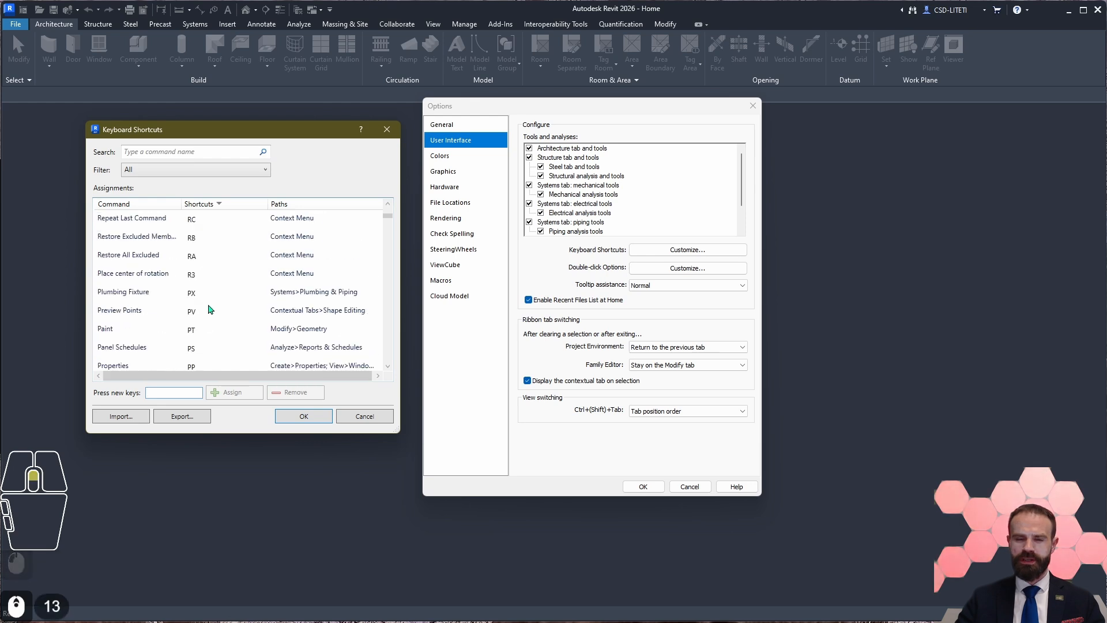
left_click(191, 169)
left_click(183, 196)
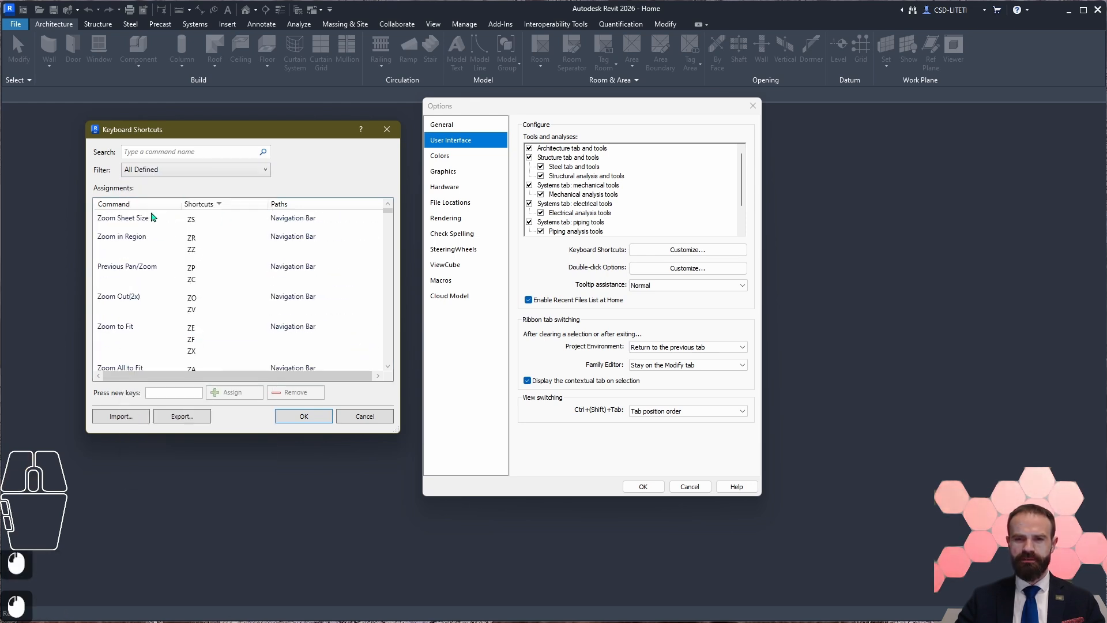
left_click(215, 205)
scroll(209, 295, "down", 7)
scroll(209, 295, "down", 20)
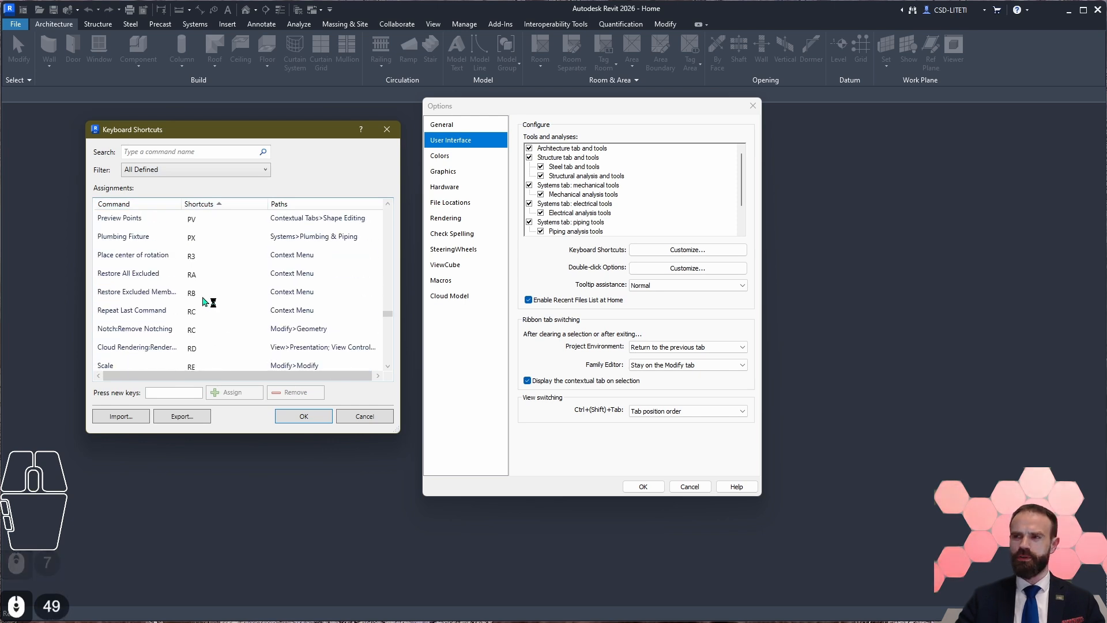
scroll(206, 323, "down", 4)
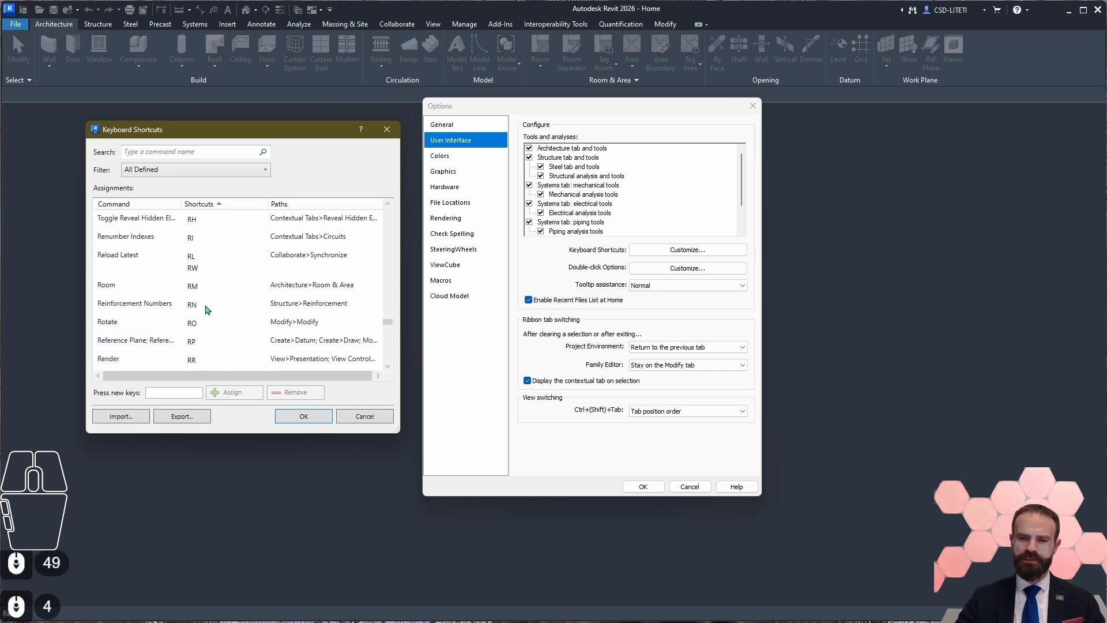
scroll(209, 339, "down", 9)
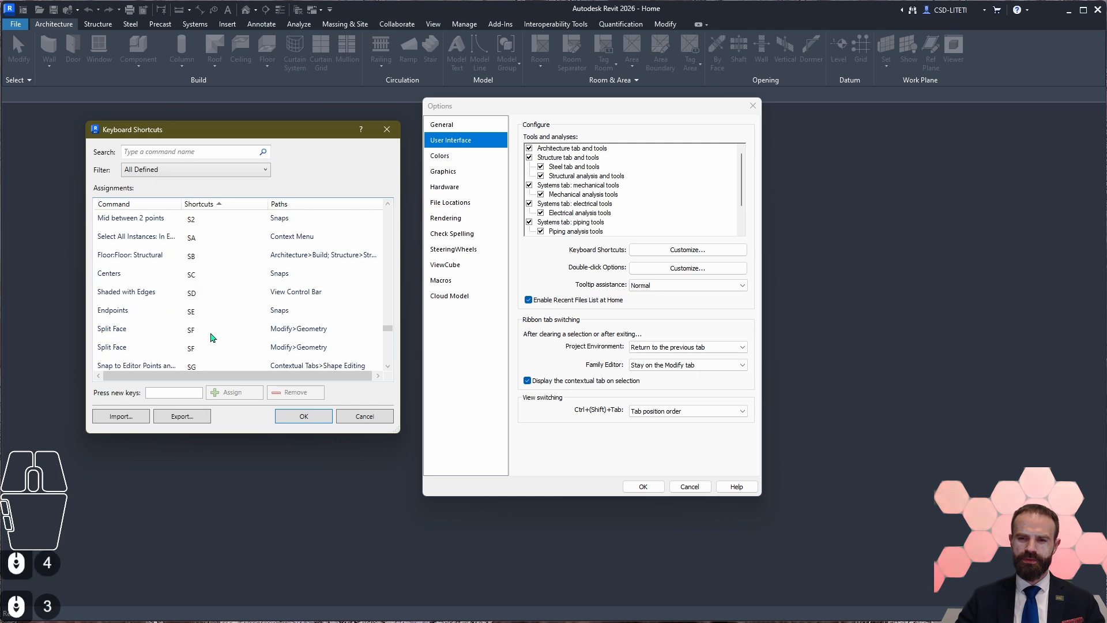
scroll(215, 336, "up", 20)
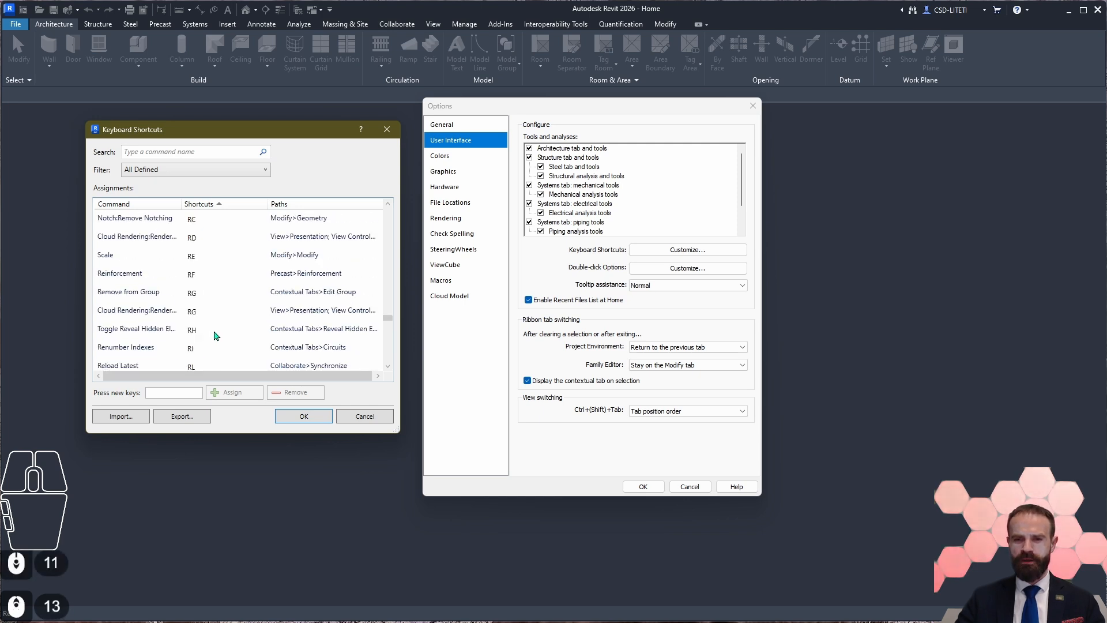
scroll(218, 332, "up", 20)
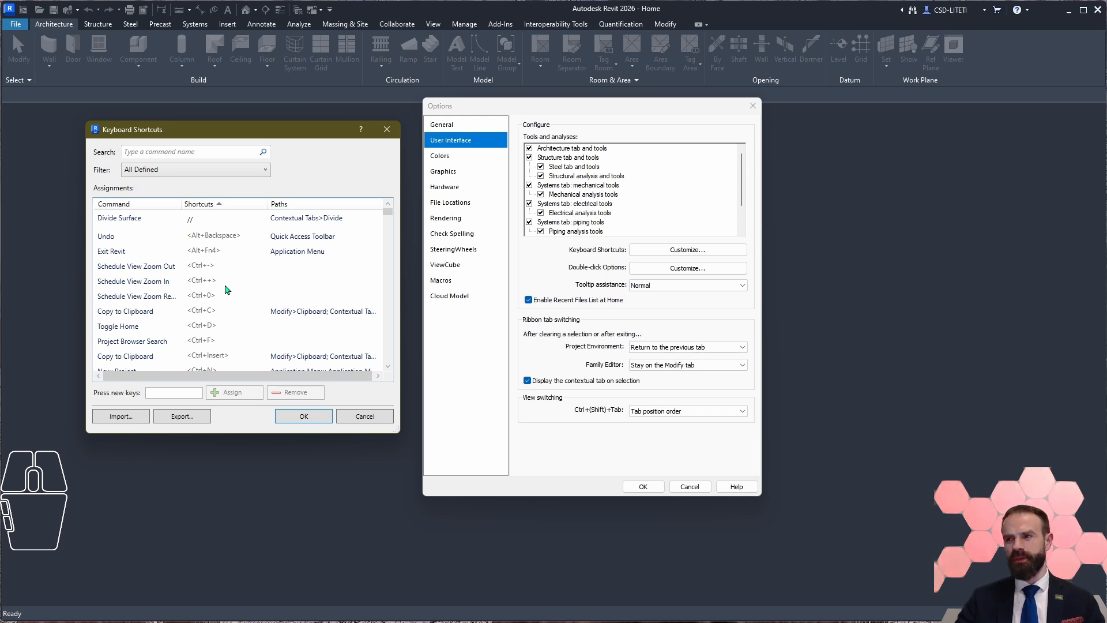
Step: Search the shortcut commands for "dimen", look at the export option, then clear the search and cancel the keyboard shortcuts customization
left_click(179, 153)
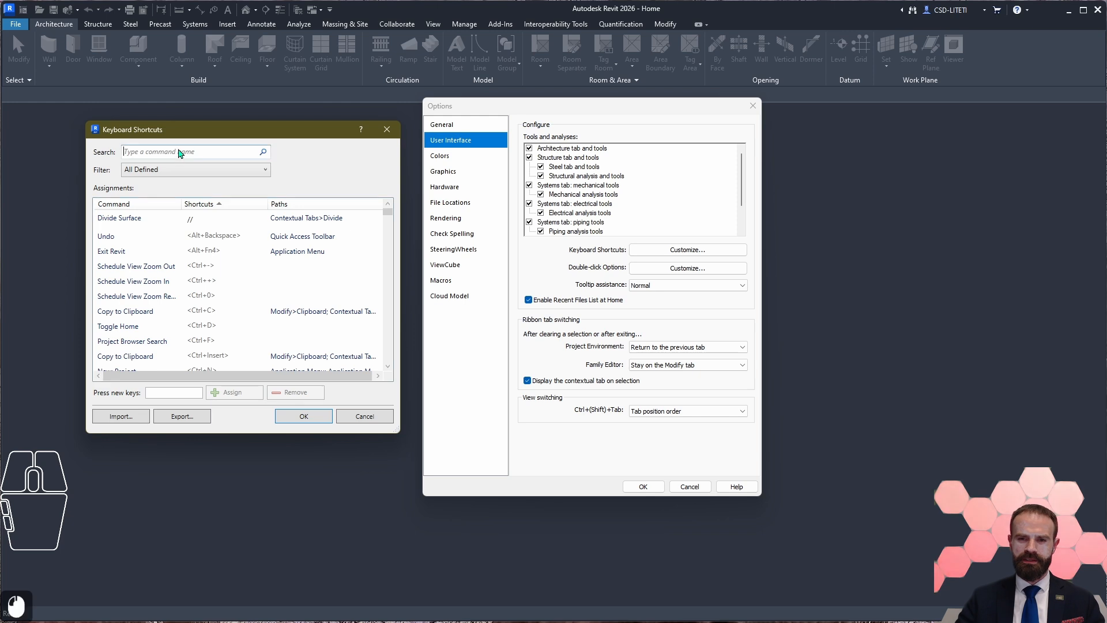
type("dimen")
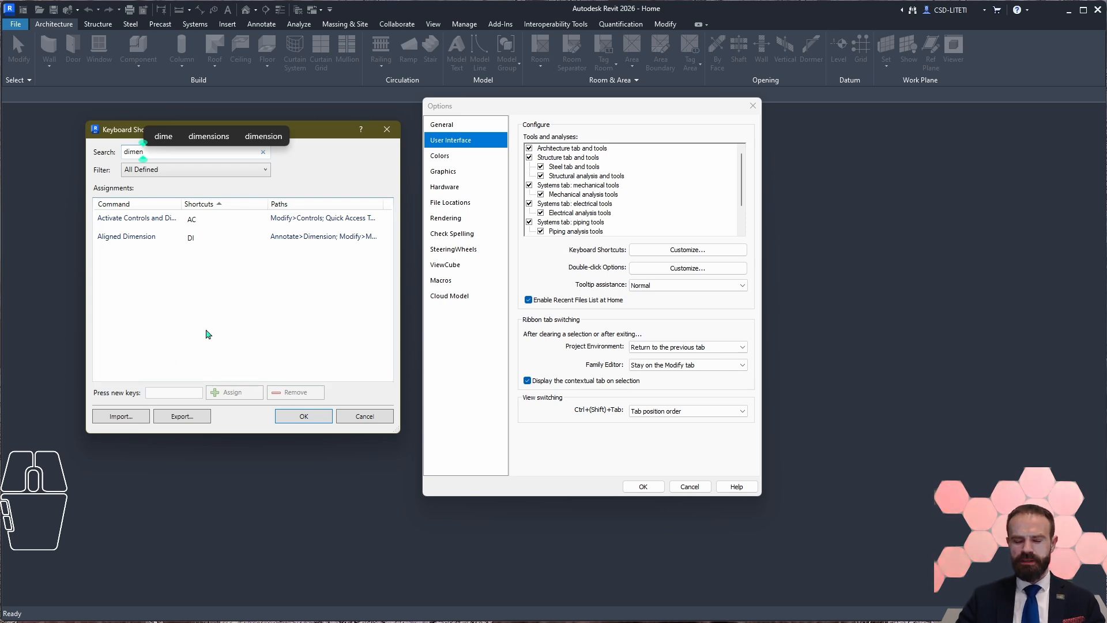
left_click(195, 417)
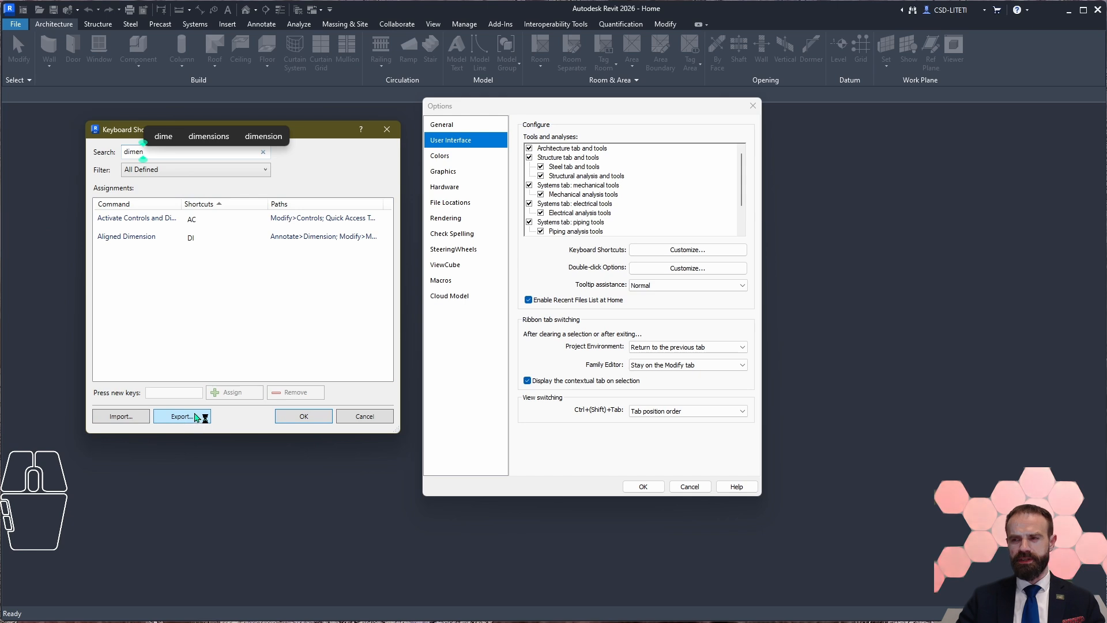
key("Escape")
left_click(262, 152)
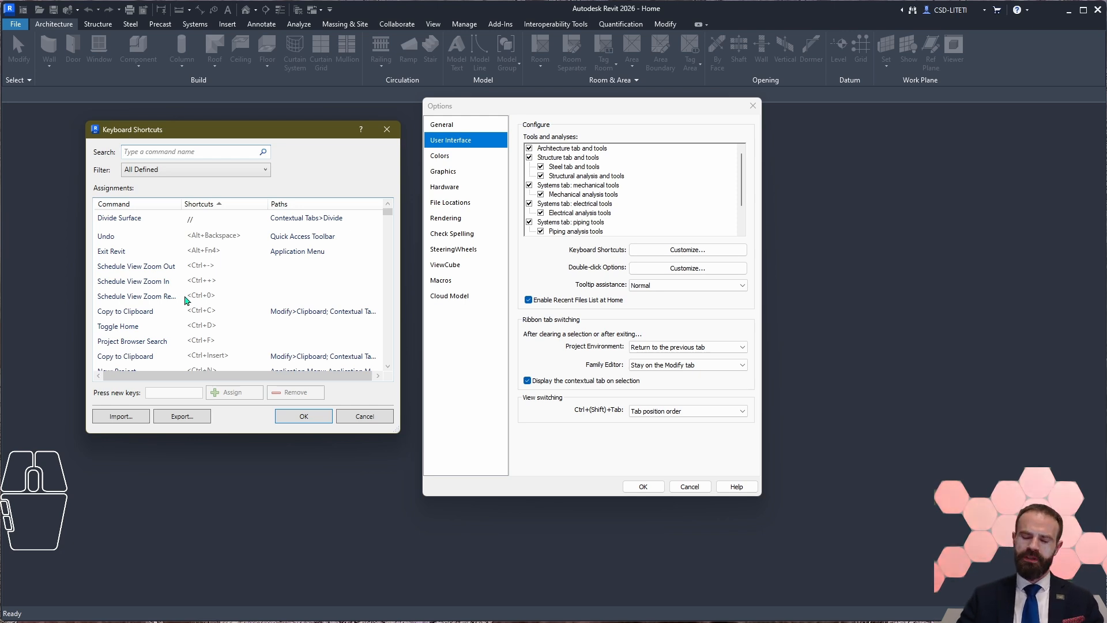
left_click(364, 416)
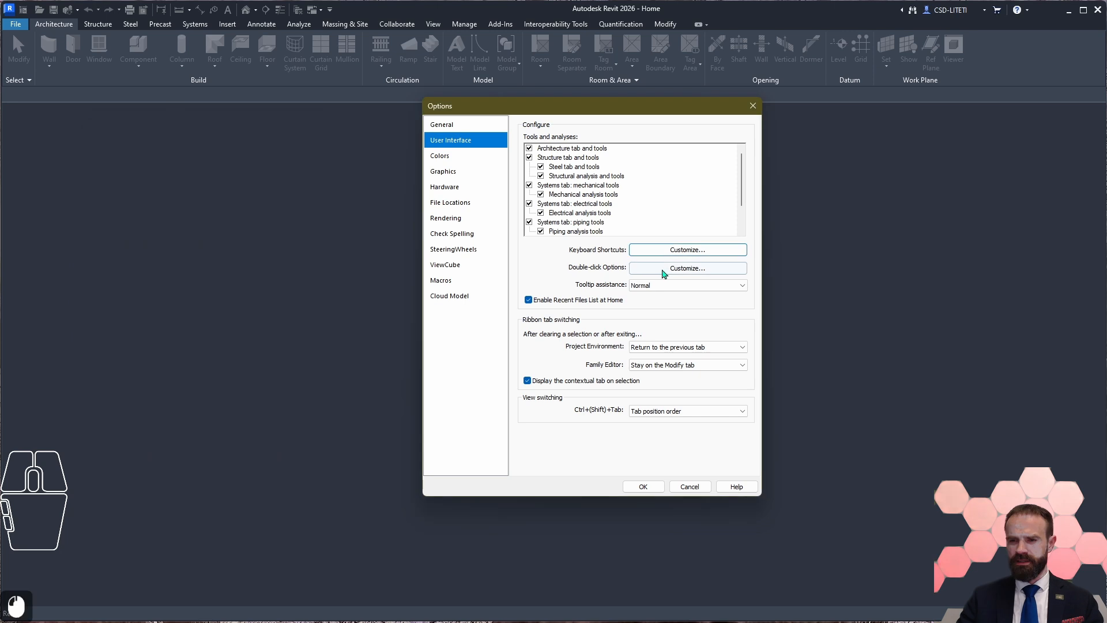
Step: Open the double-click settings customization, examine the actions available for the Family element type, and close the dialog
left_click(665, 271)
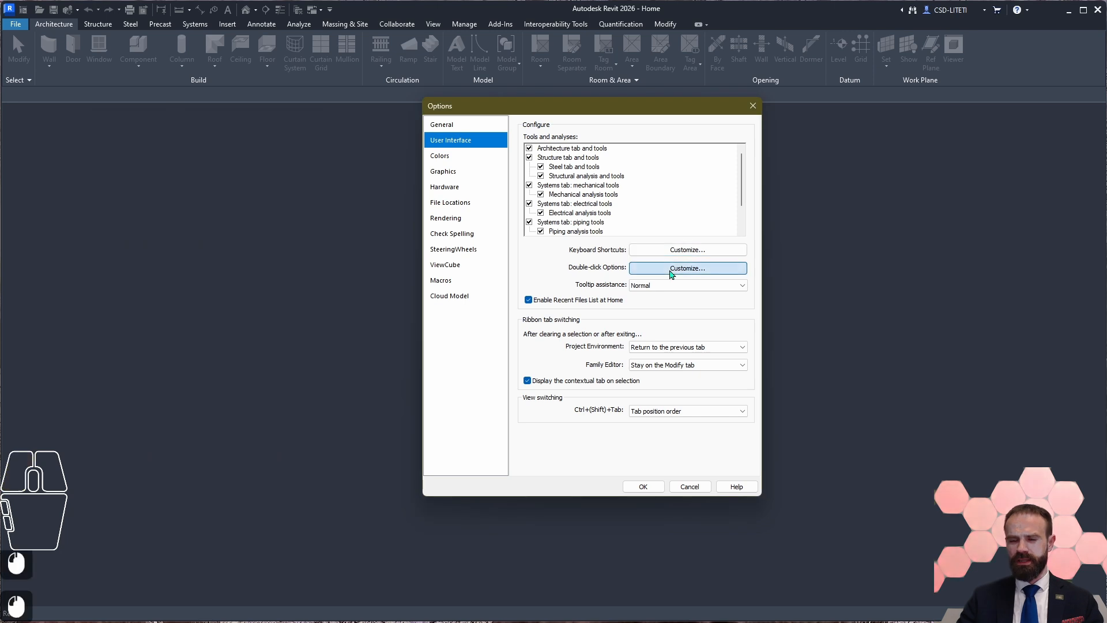
left_click_drag(615, 217, 302, 220)
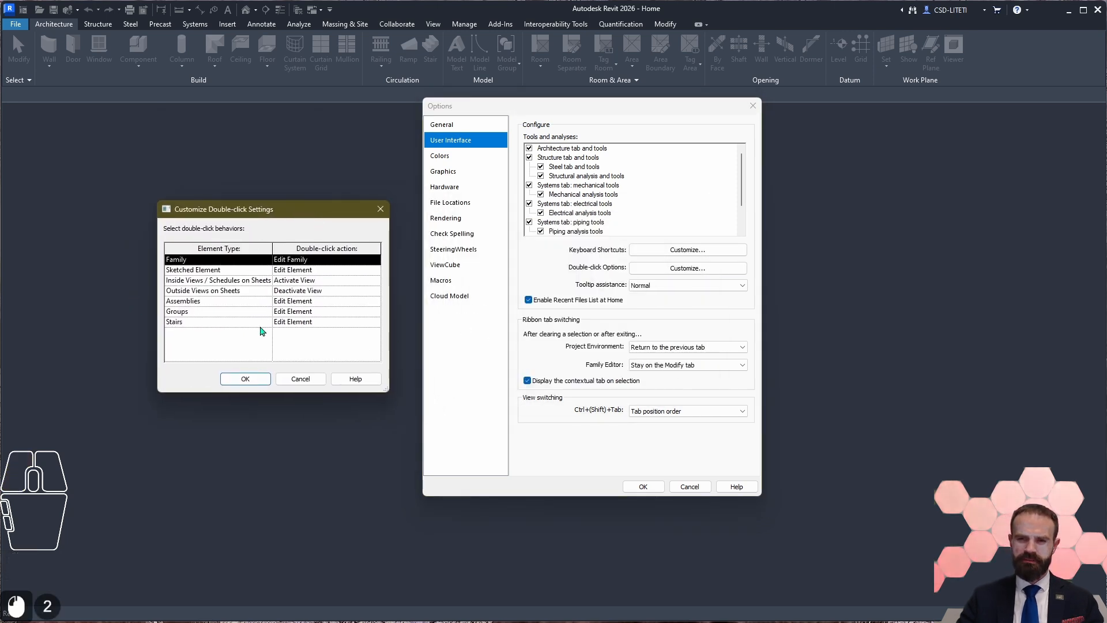
left_click(346, 261)
left_click(375, 262)
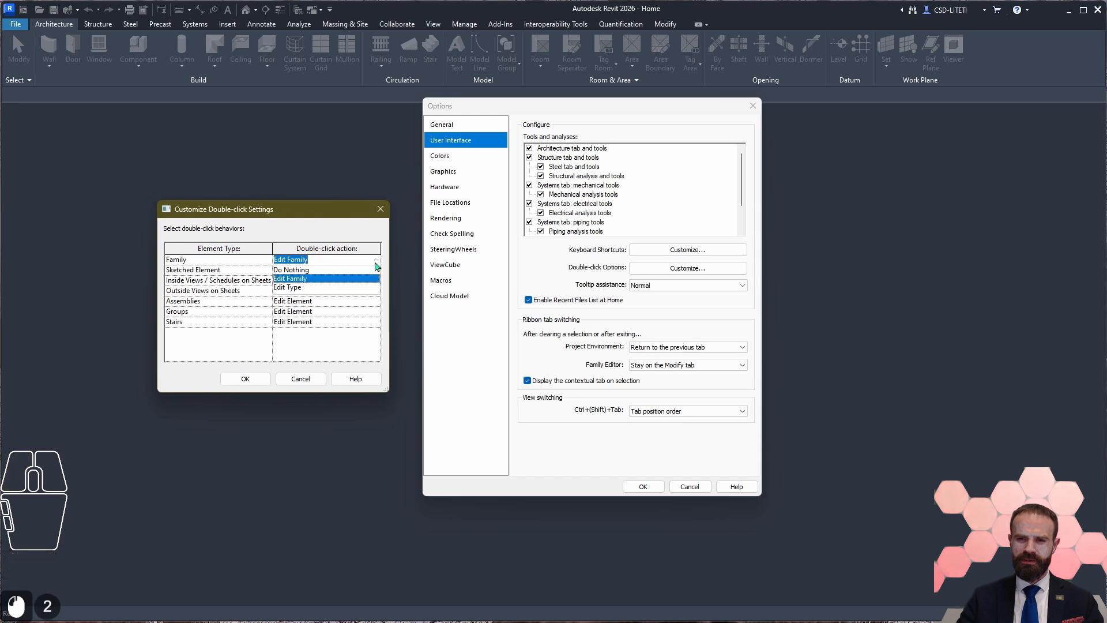
left_click(225, 276)
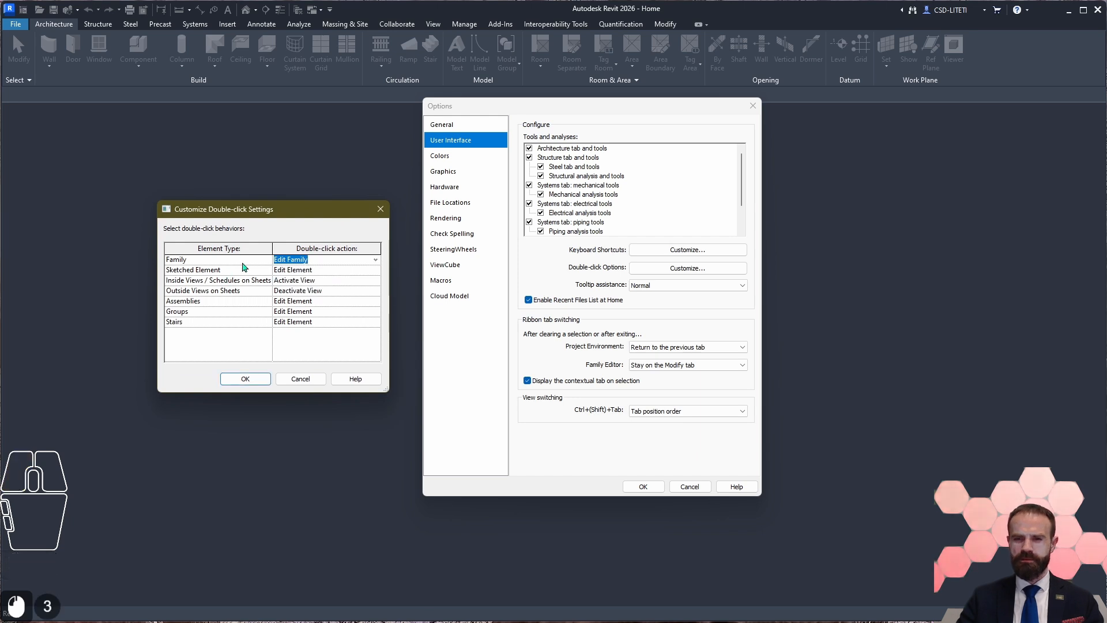
left_click(242, 261)
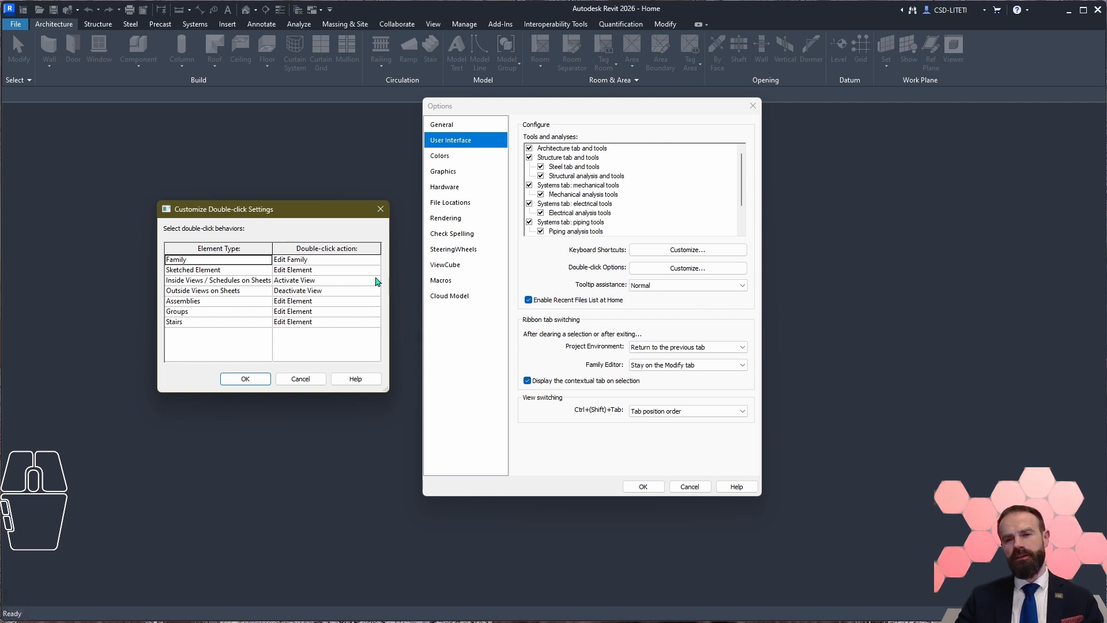
left_click(381, 210)
Step: Examine the available tooltip assistance levels in the User Interface options
left_click(679, 285)
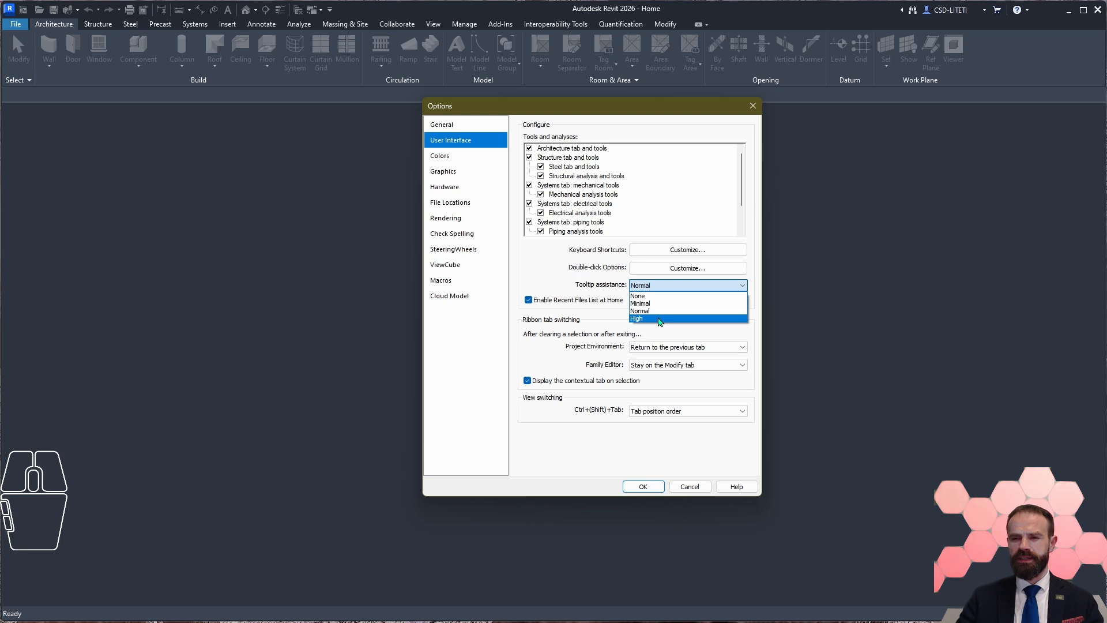
double_click(668, 287)
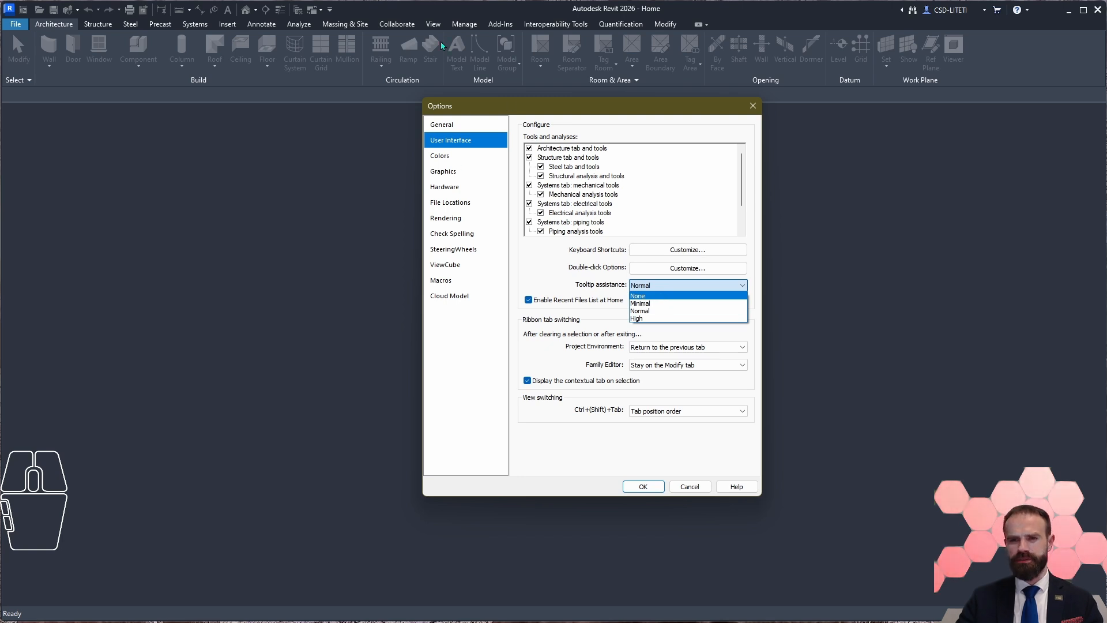
left_click(652, 286)
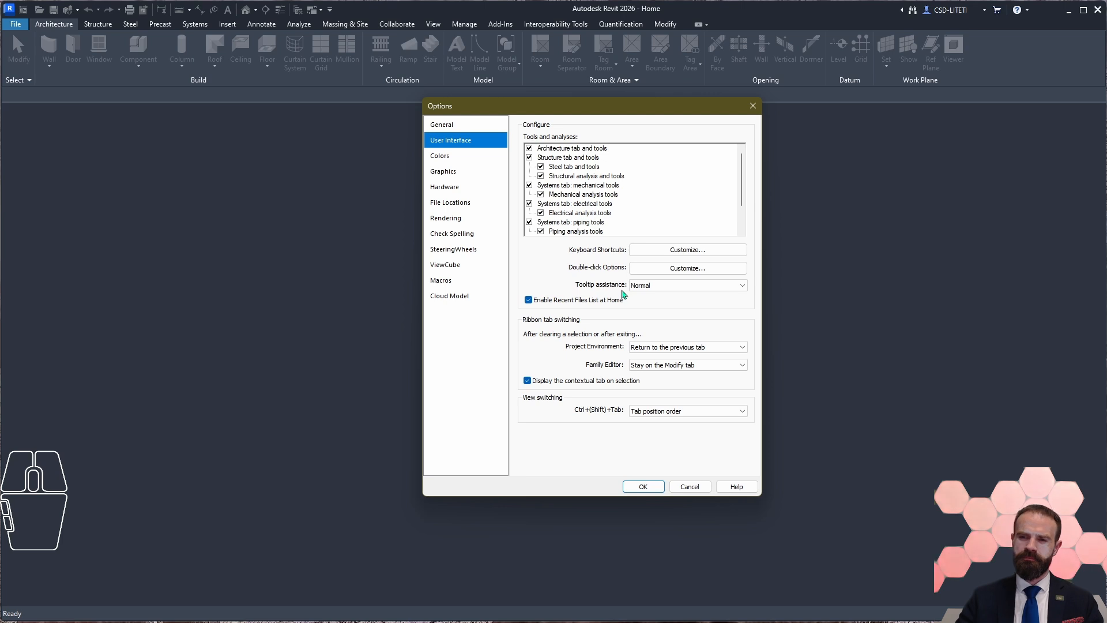
left_click(653, 286)
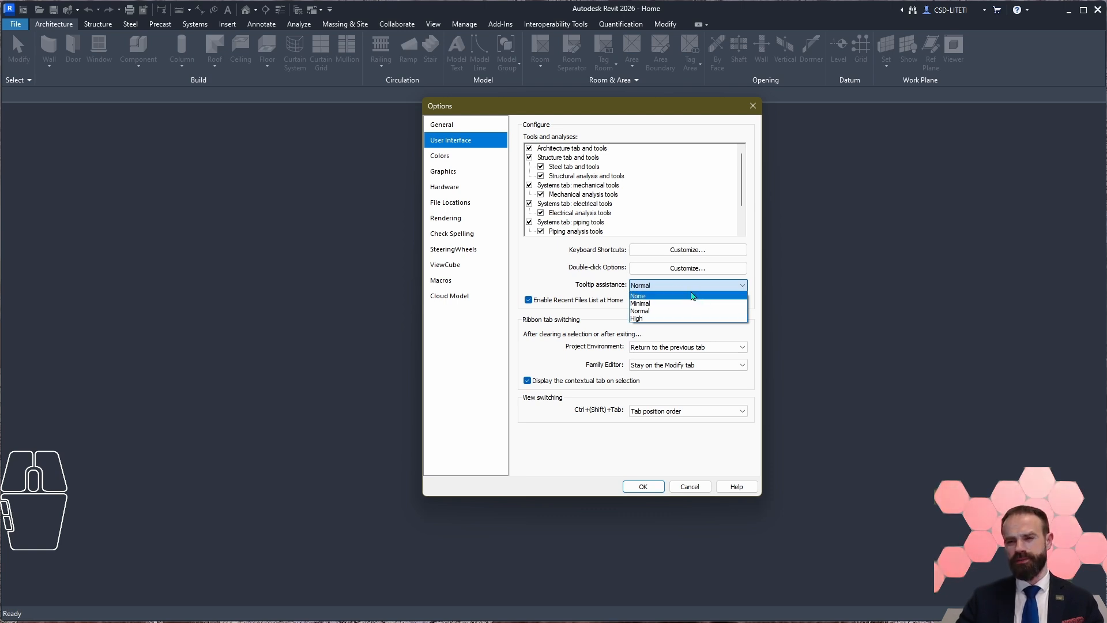
left_click(599, 293)
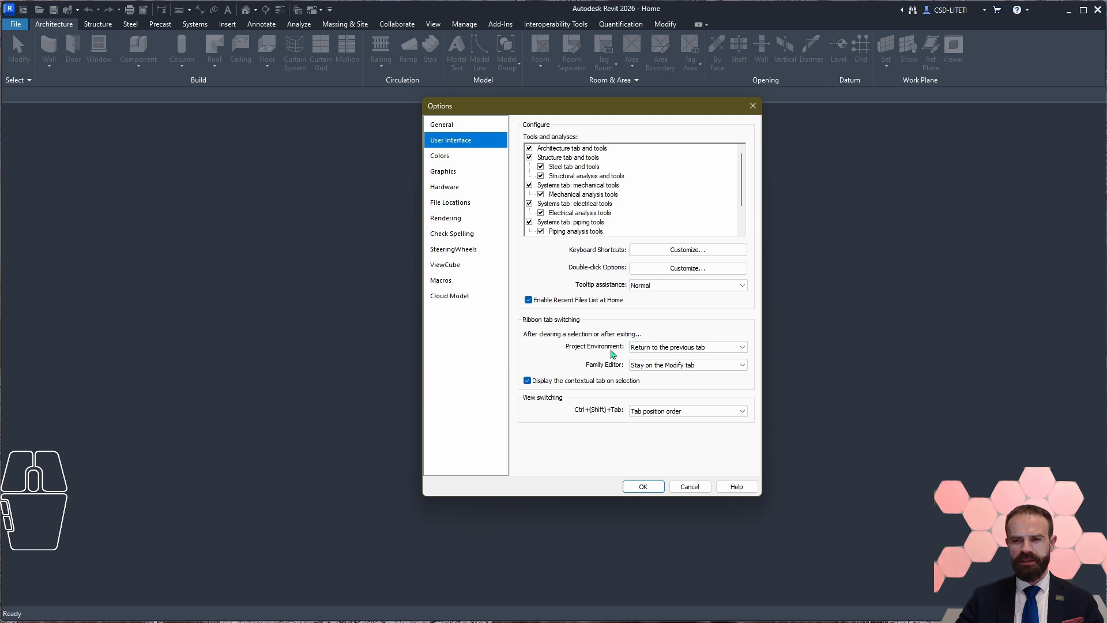
Step: Examine the ribbon tab switching choices for Project Environment and Family Editor, and the view switching order choices
left_click(725, 349)
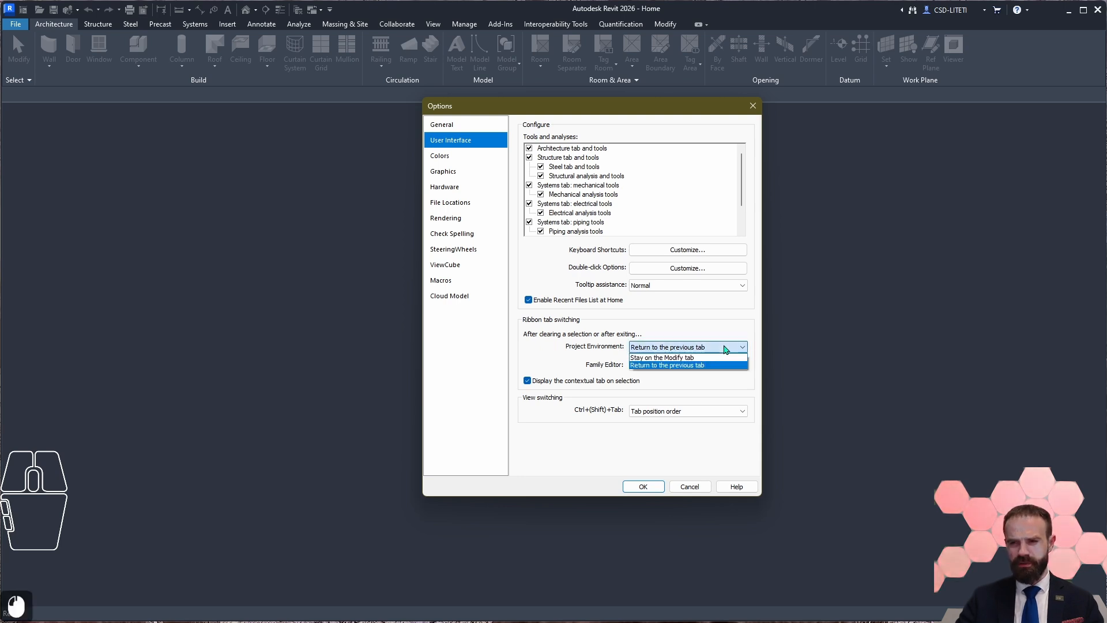
left_click(713, 332)
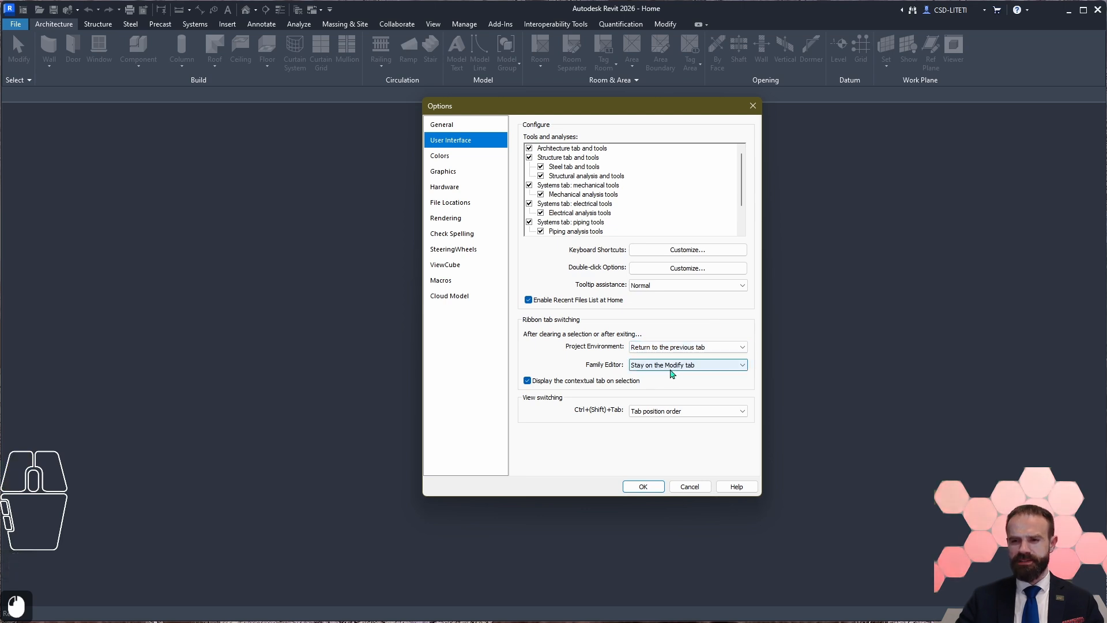
left_click(709, 370)
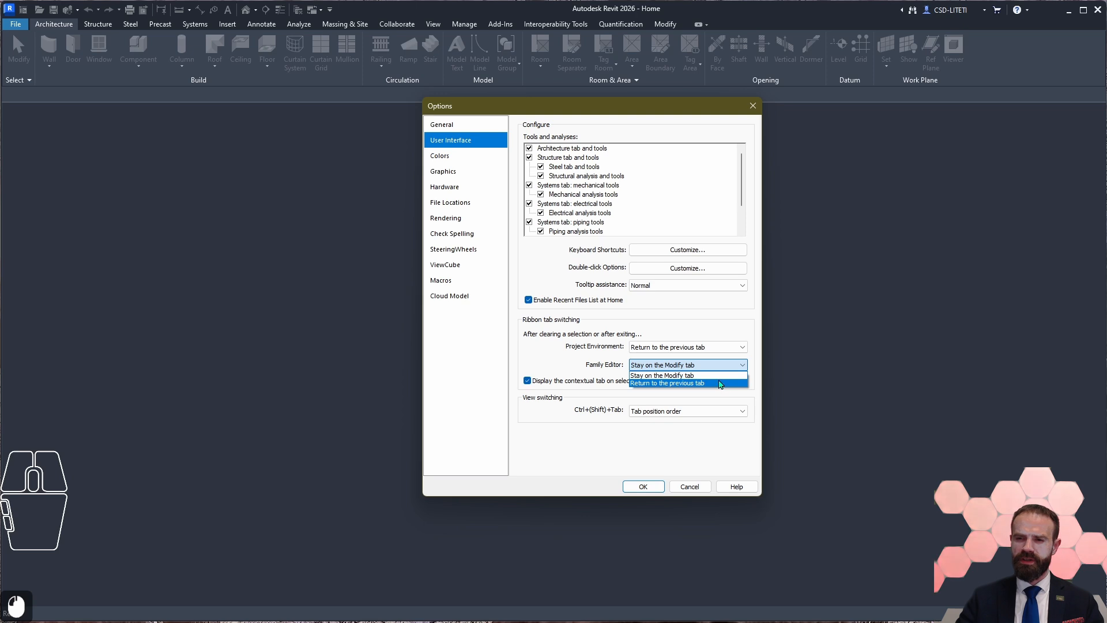
key("Up")
key("Return")
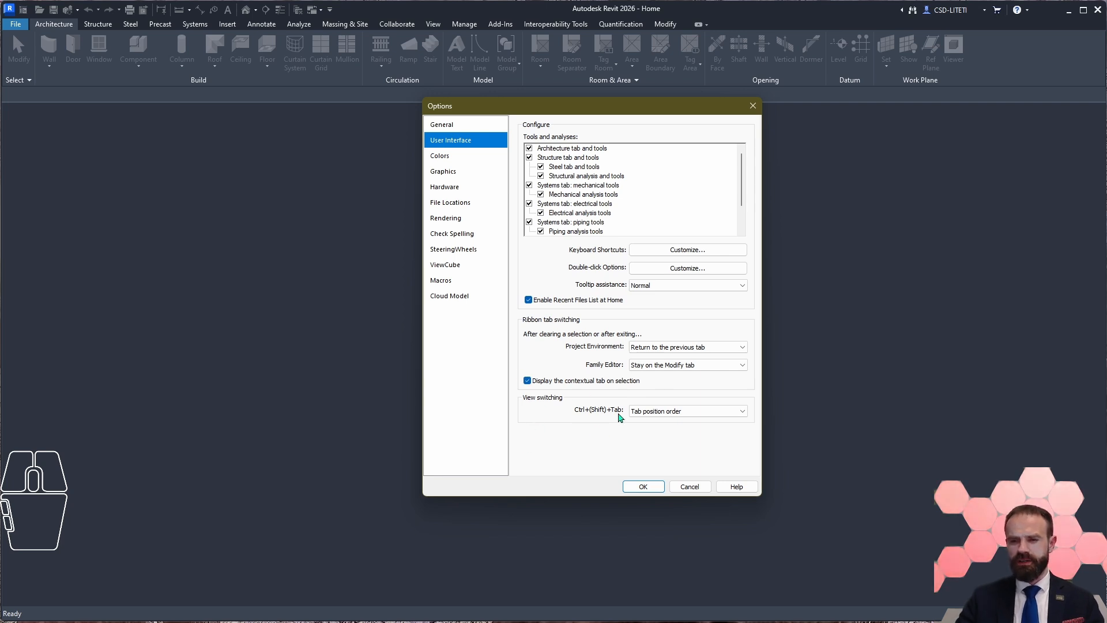
left_click(686, 414)
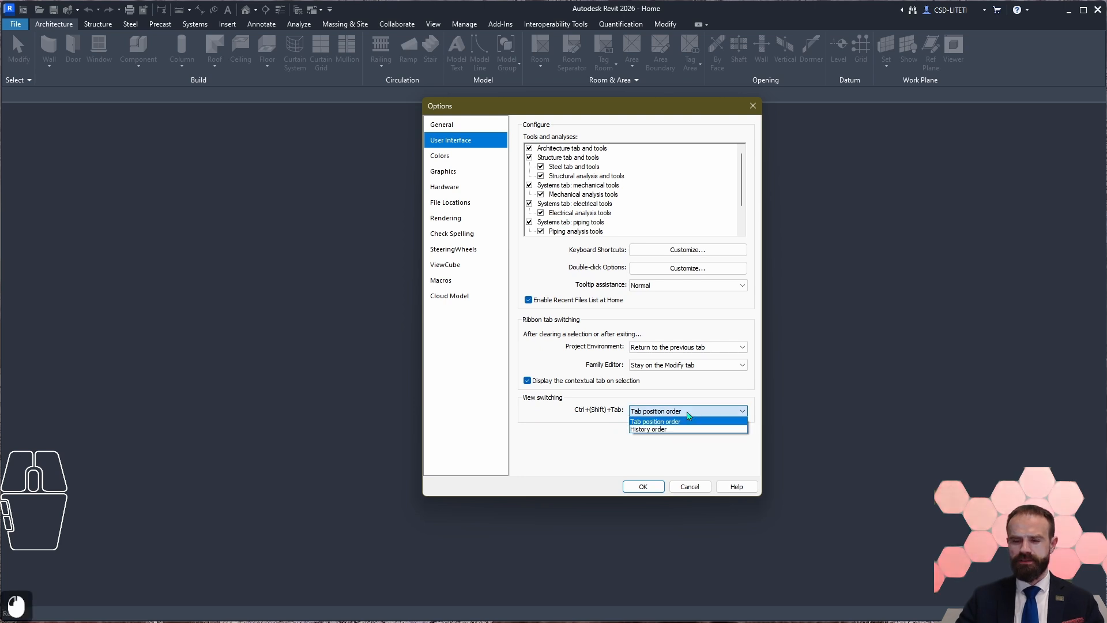
left_click(686, 415)
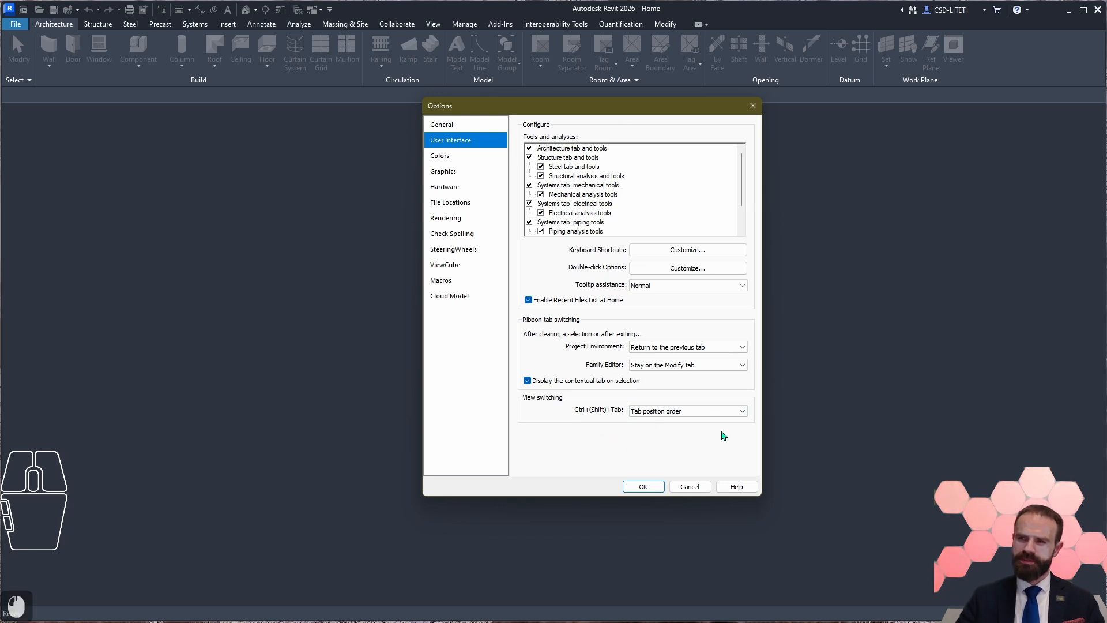
Step: Open the online help page for the User Interface options in the browser and look through its Tools and analyses descriptions
left_click(743, 490)
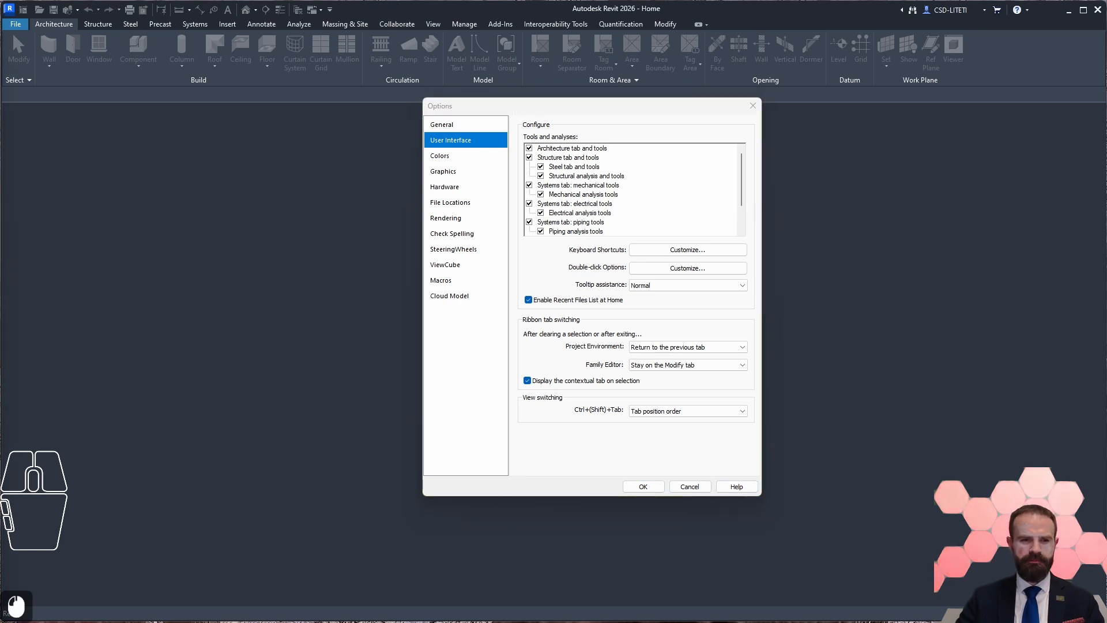
key("ctrl+v")
key("Return")
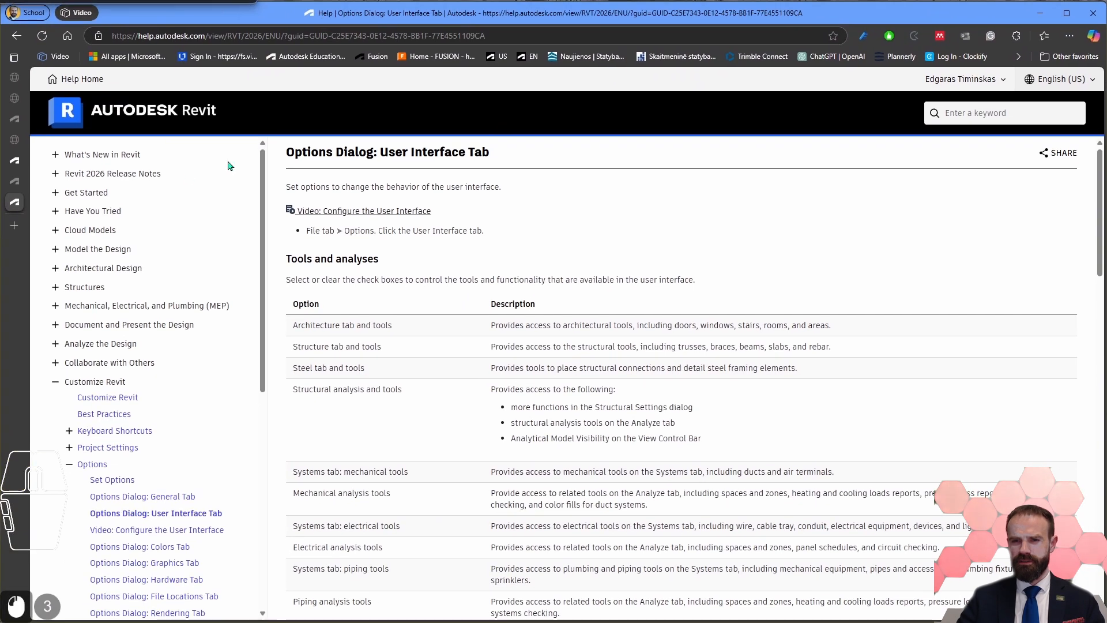
left_click_drag(295, 156, 532, 159)
left_click(494, 231)
scroll(346, 311, "down", 5)
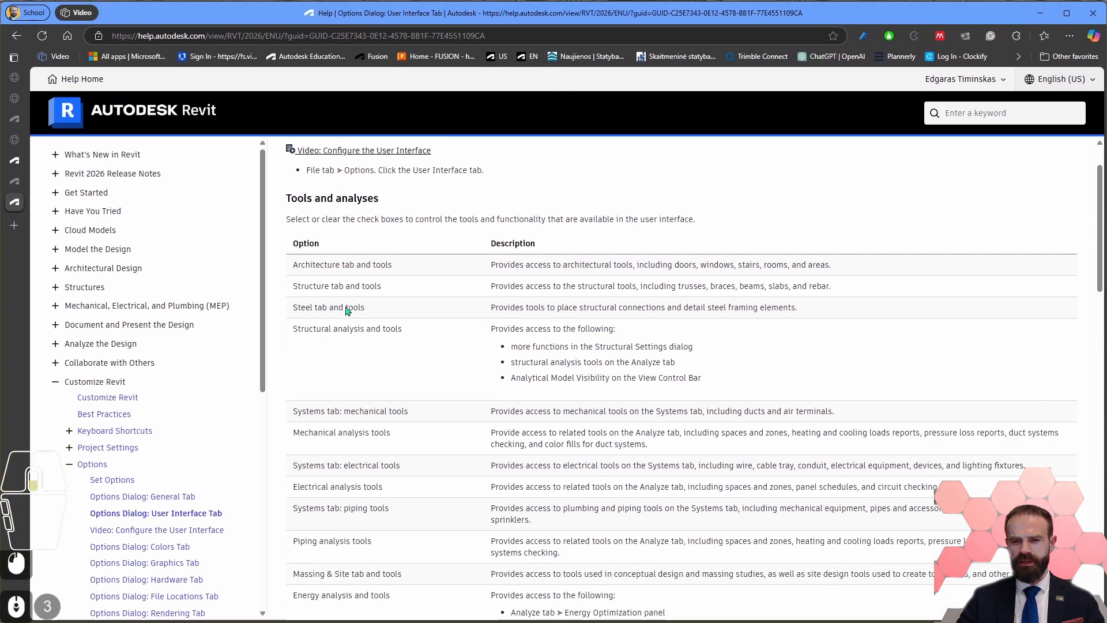
scroll(346, 306, "down", 9)
scroll(554, 484, "up", 10)
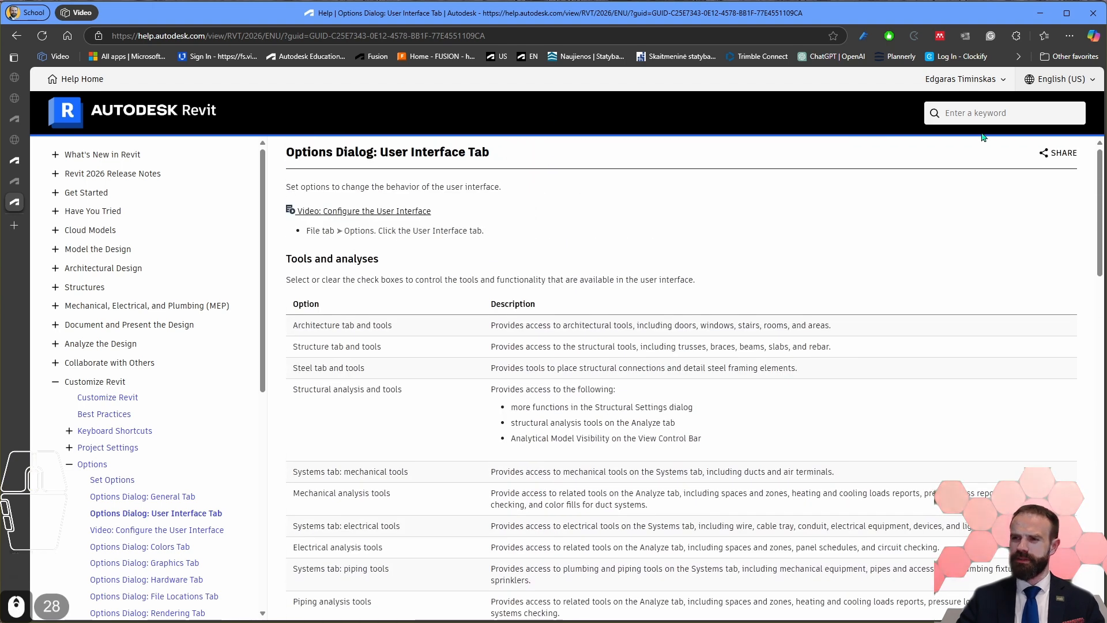
Step: Check the help page's language choices and the browser's translation option, then return to the Revit Options dialog
left_click(1061, 84)
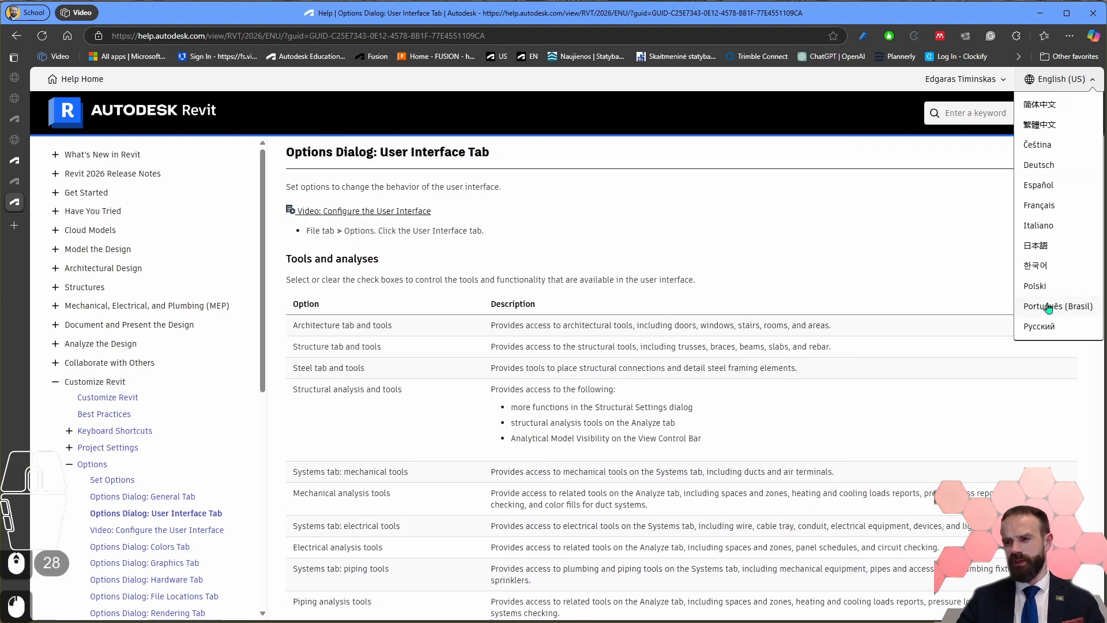
right_click(684, 223)
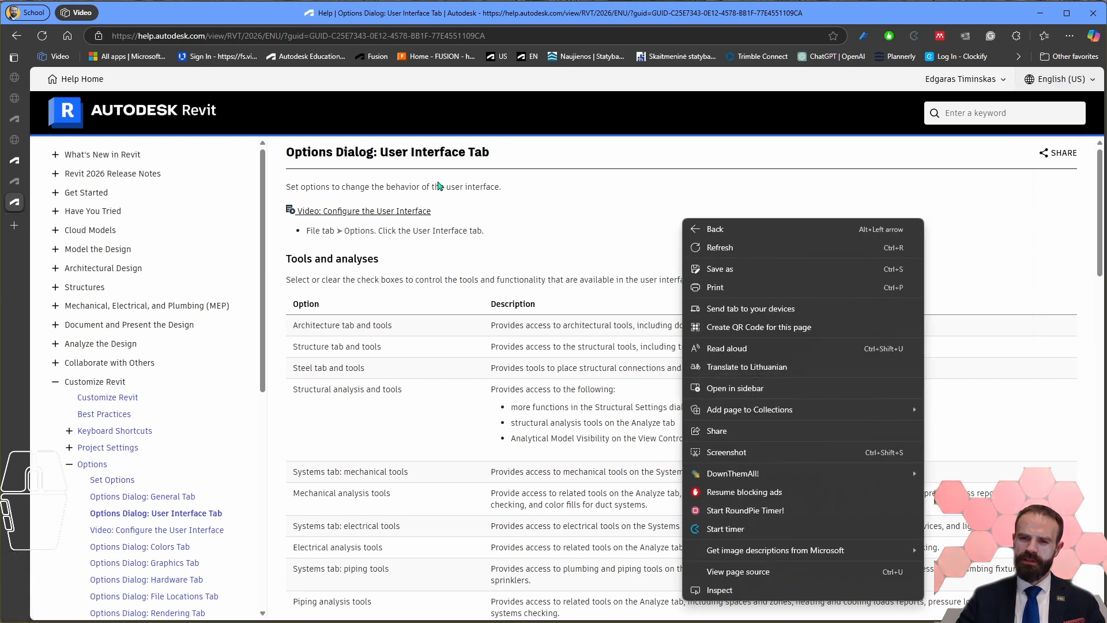
left_click(551, 252)
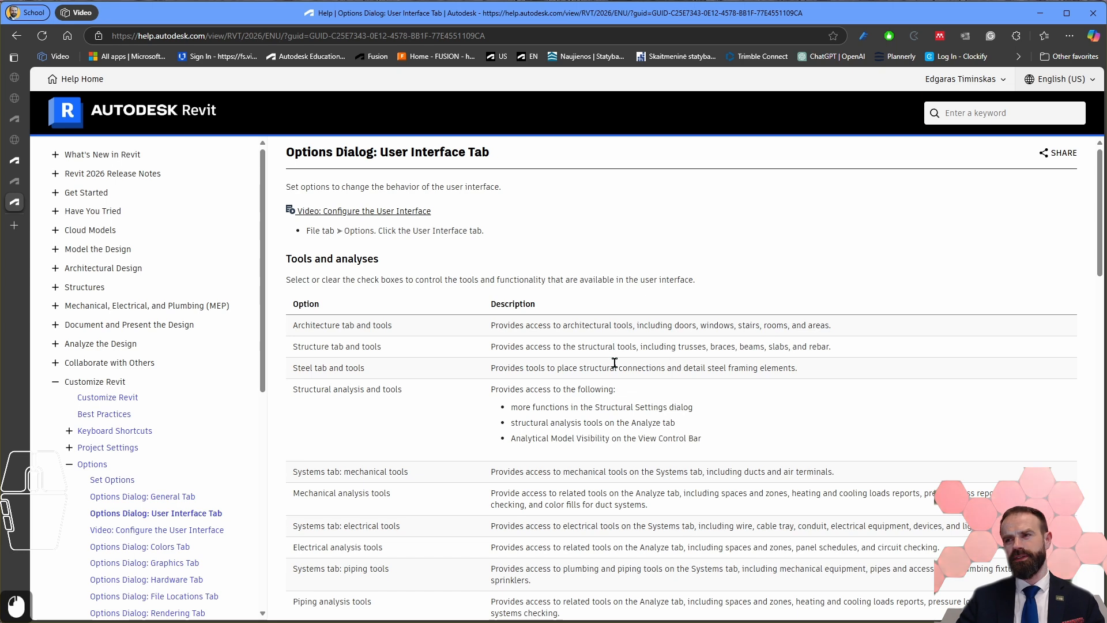
left_click(1053, 81)
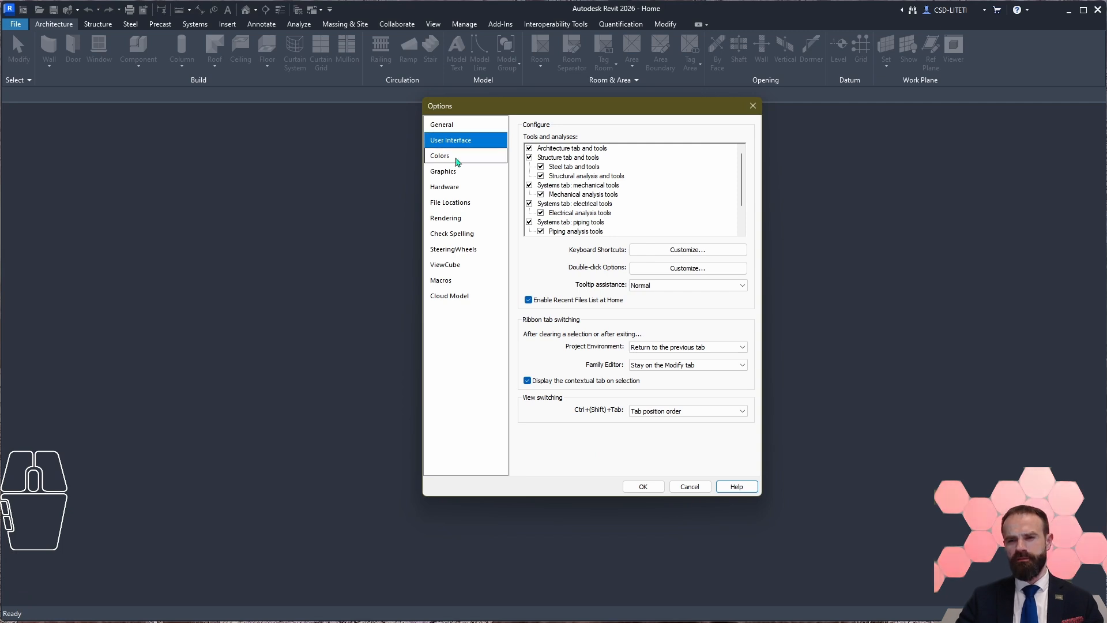
Step: Open the Colors options and examine the available UI active themes and canvas color schemes
left_click(456, 161)
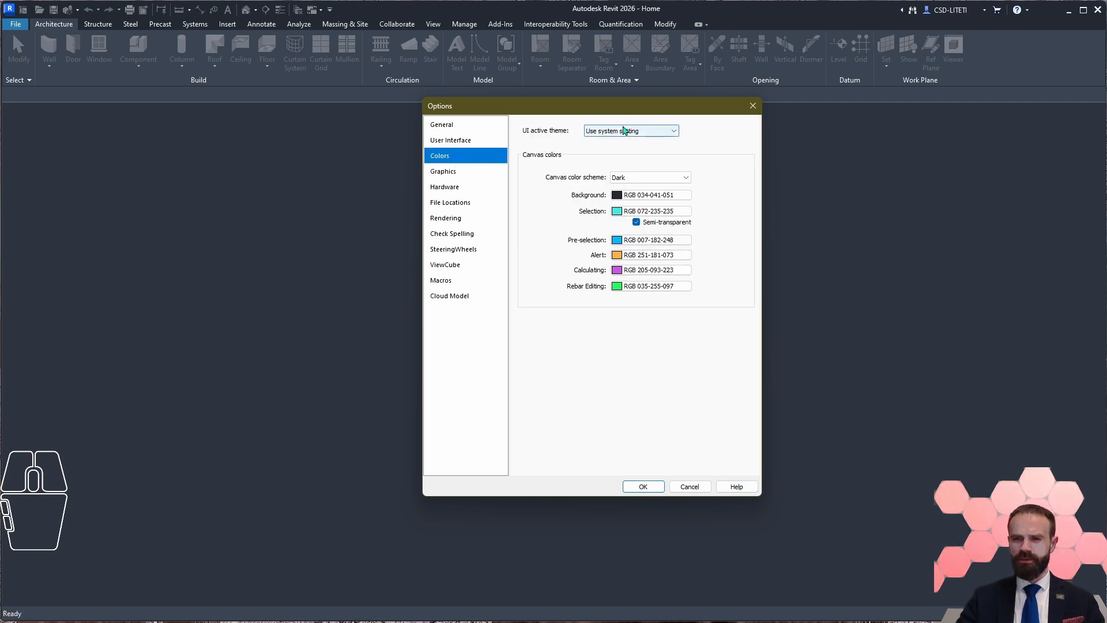
left_click(625, 130)
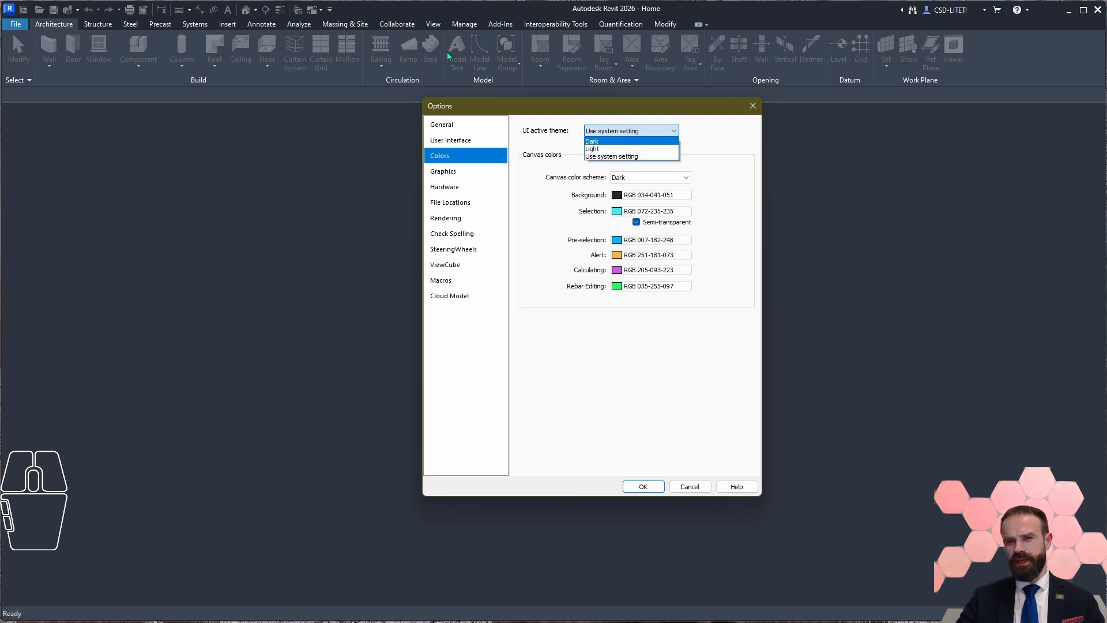
left_click(760, 115)
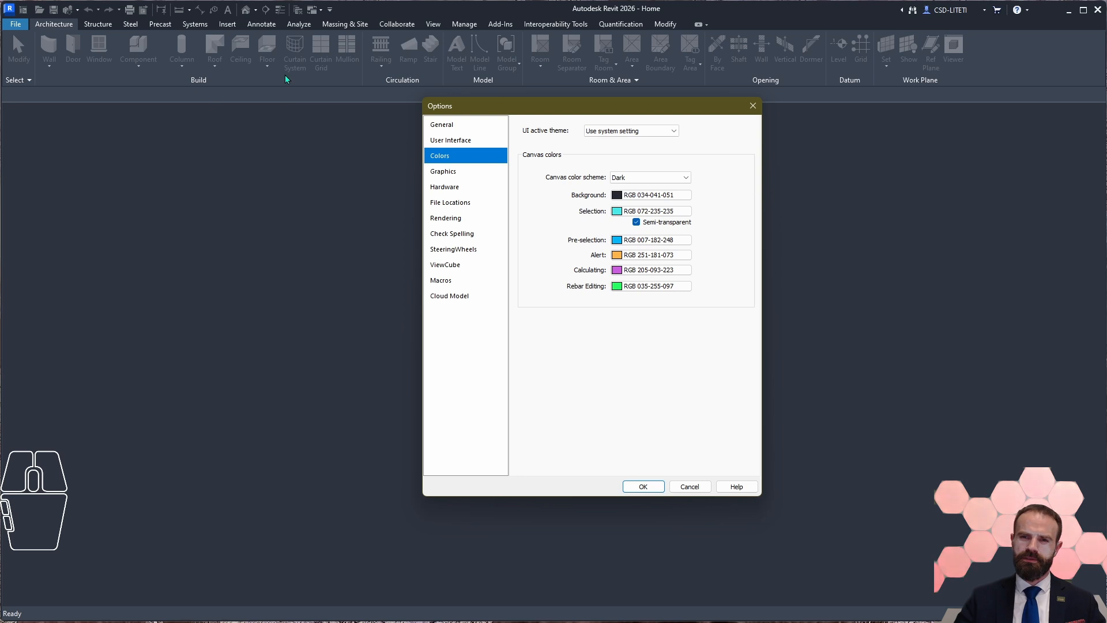
left_click(650, 178)
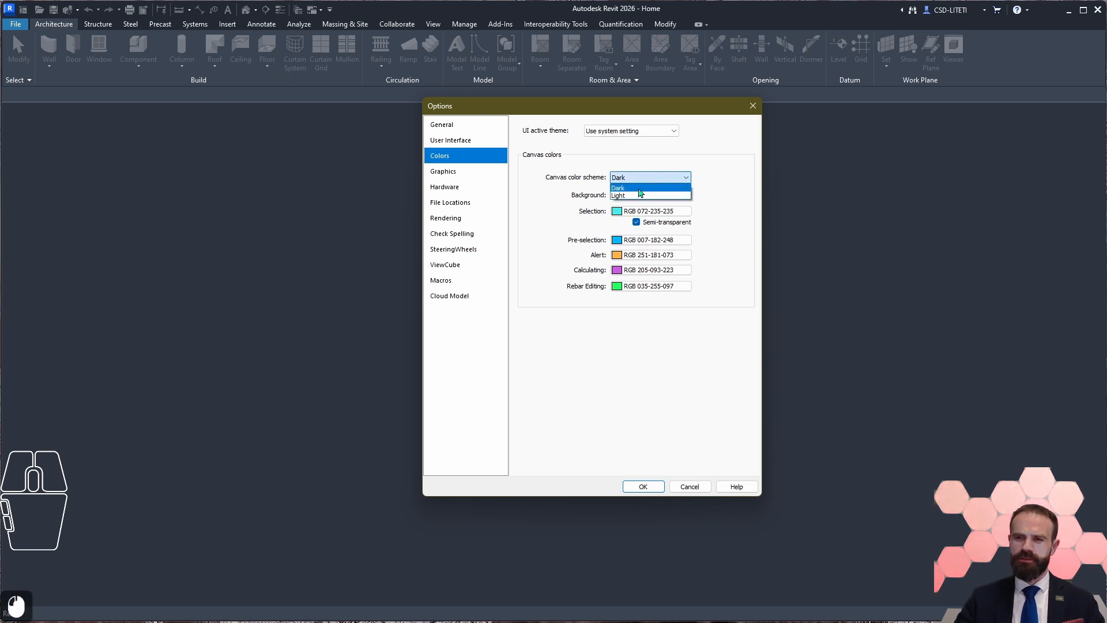
left_click(619, 162)
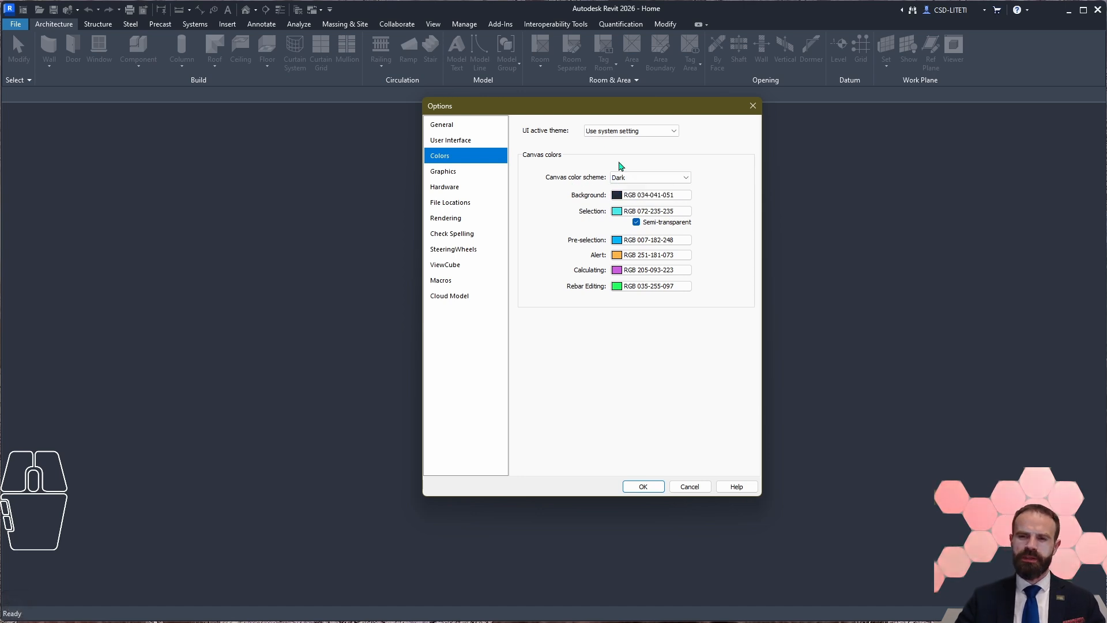
Step: Try the Light canvas color scheme, then set both the canvas color scheme and the UI active theme to Dark
left_click(652, 177)
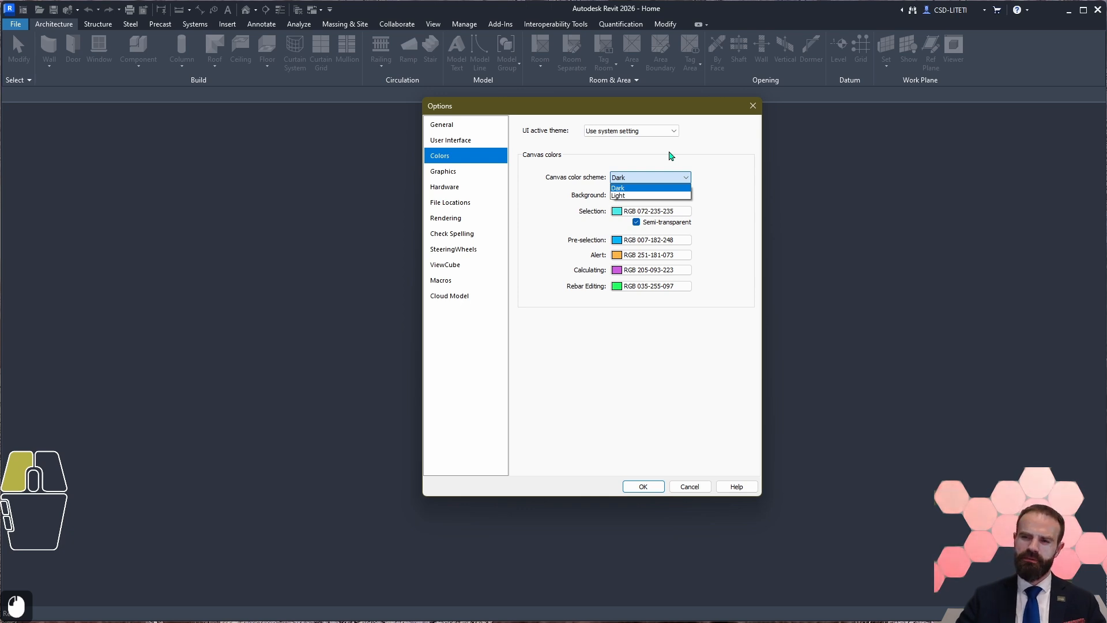
left_click(641, 197)
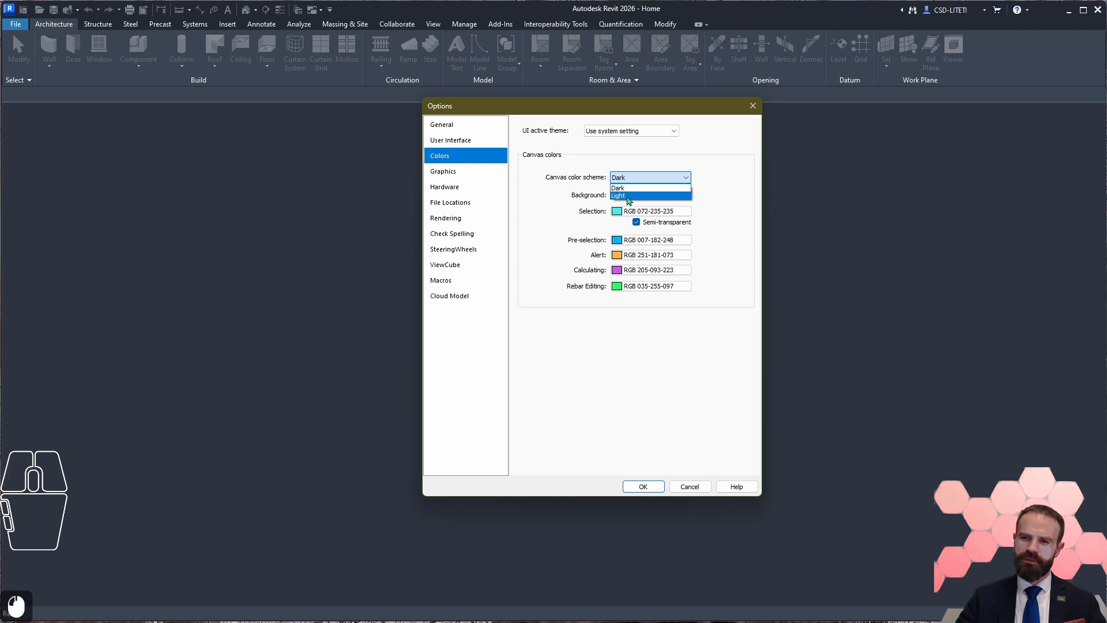
left_click(654, 177)
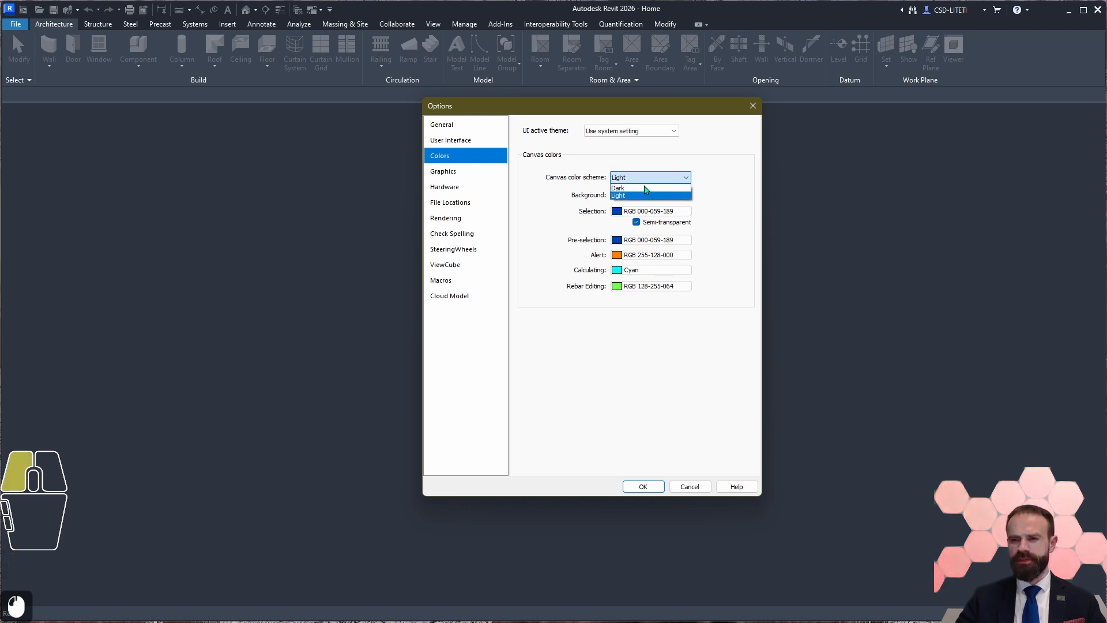
left_click(630, 188)
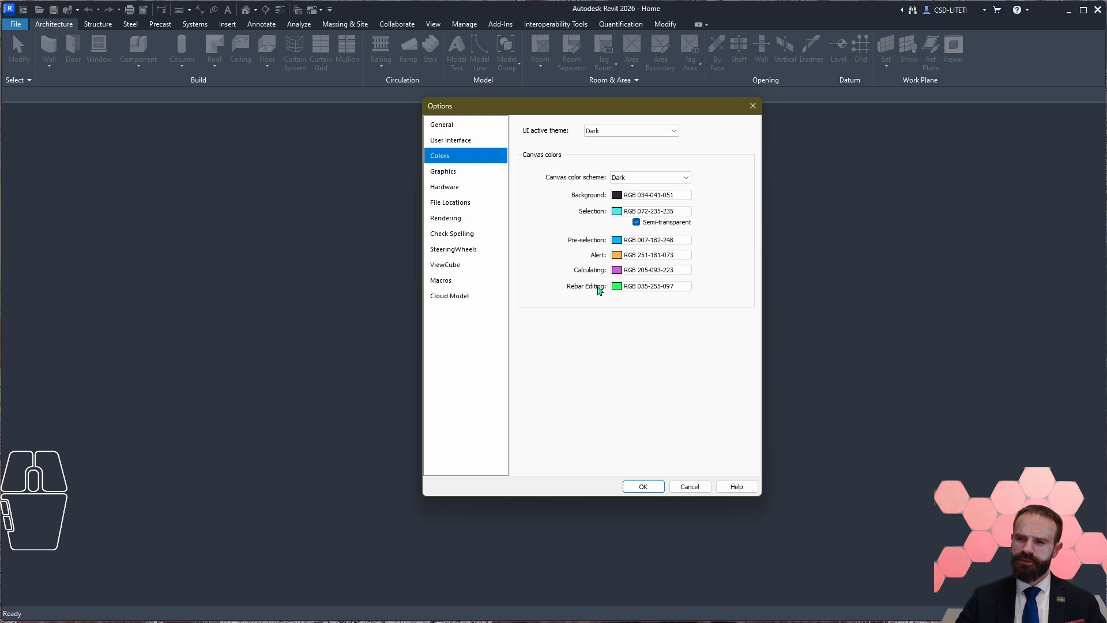
Step: Alternate the canvas color scheme between Light and Dark to compare their canvas colors, finishing on Dark
left_click(650, 177)
left_click(625, 196)
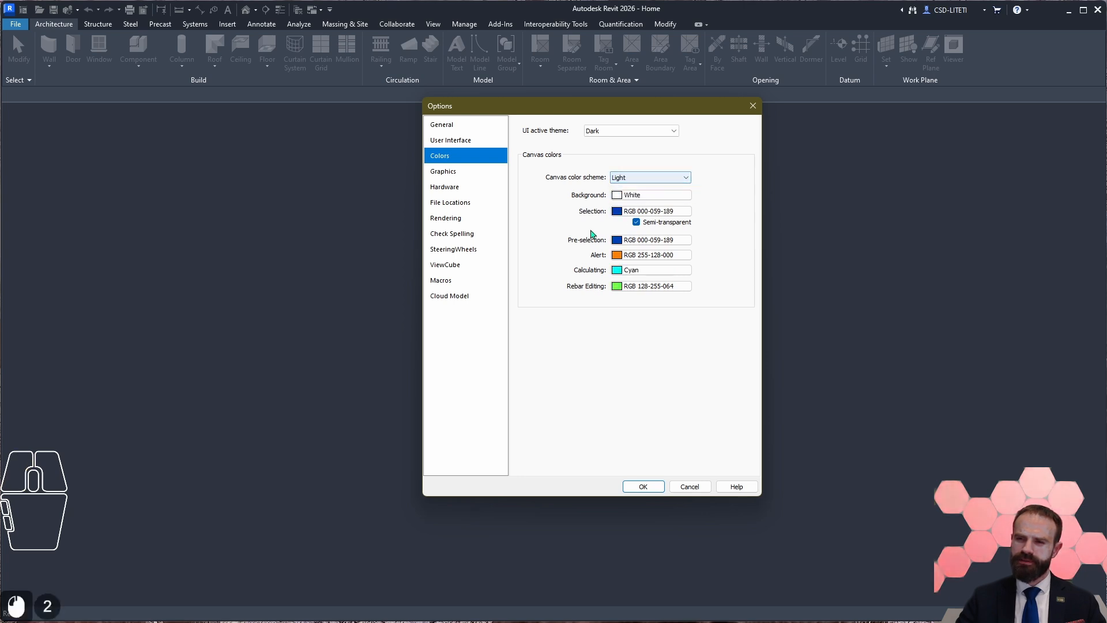
left_click(650, 177)
left_click(629, 195)
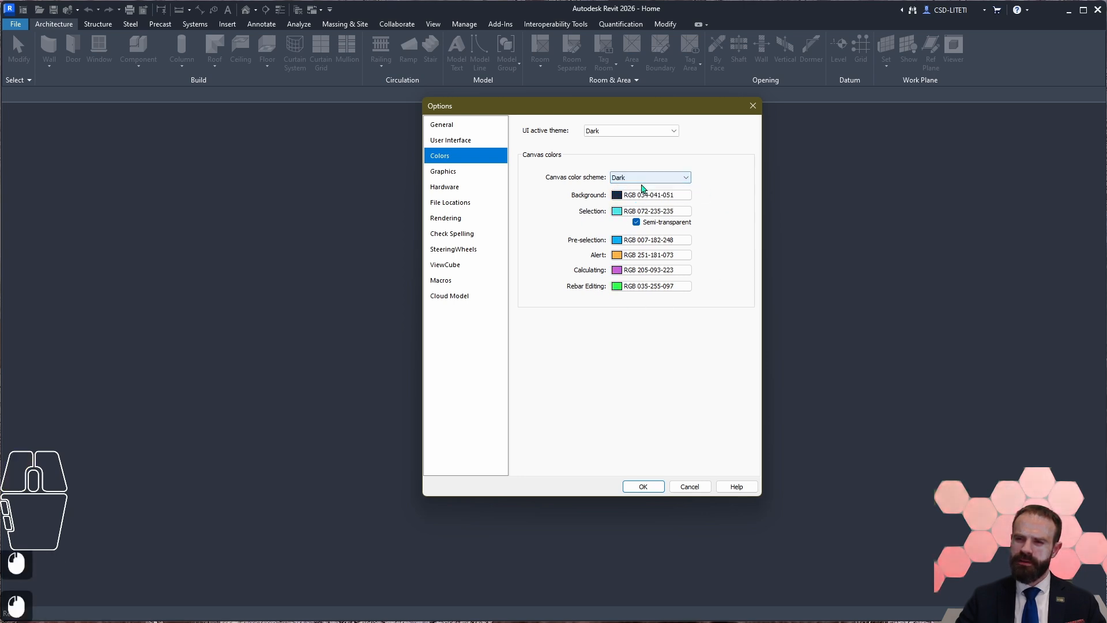
left_click(643, 180)
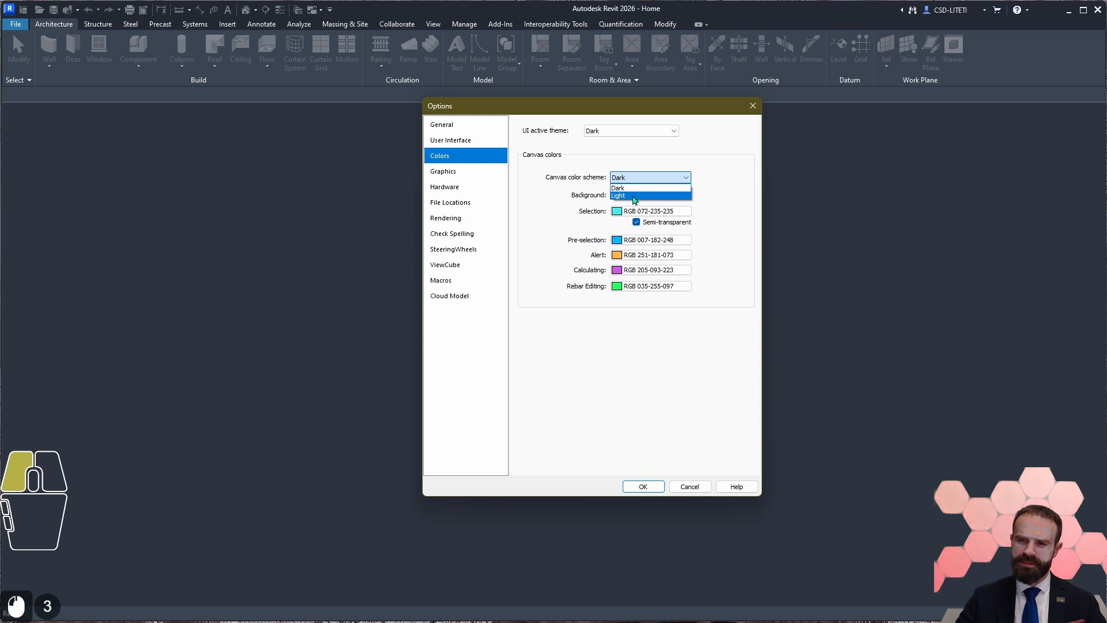
left_click(634, 196)
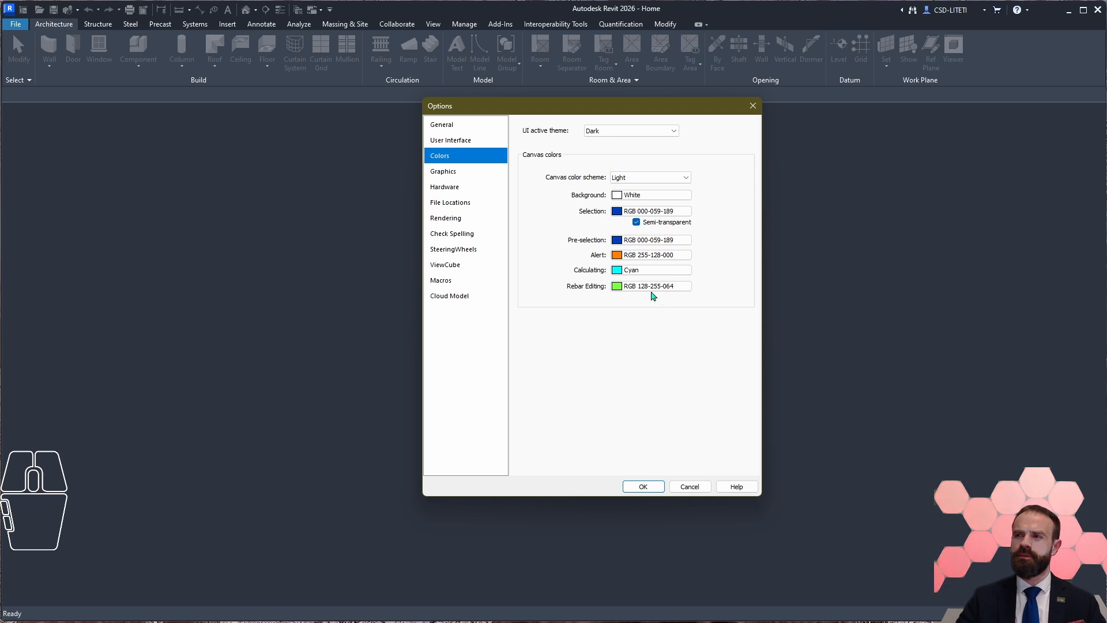
left_click(664, 179)
left_click(652, 196)
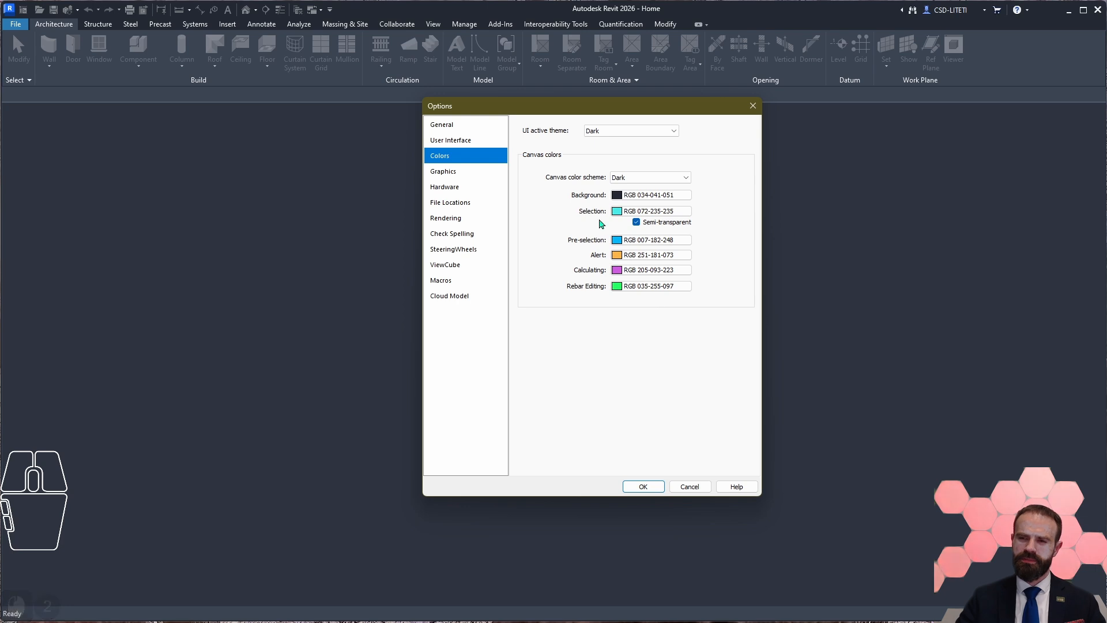
Step: Review the Graphics options and open the online help page about the Accelerated Graphics Tech Preview in the browser
left_click(495, 172)
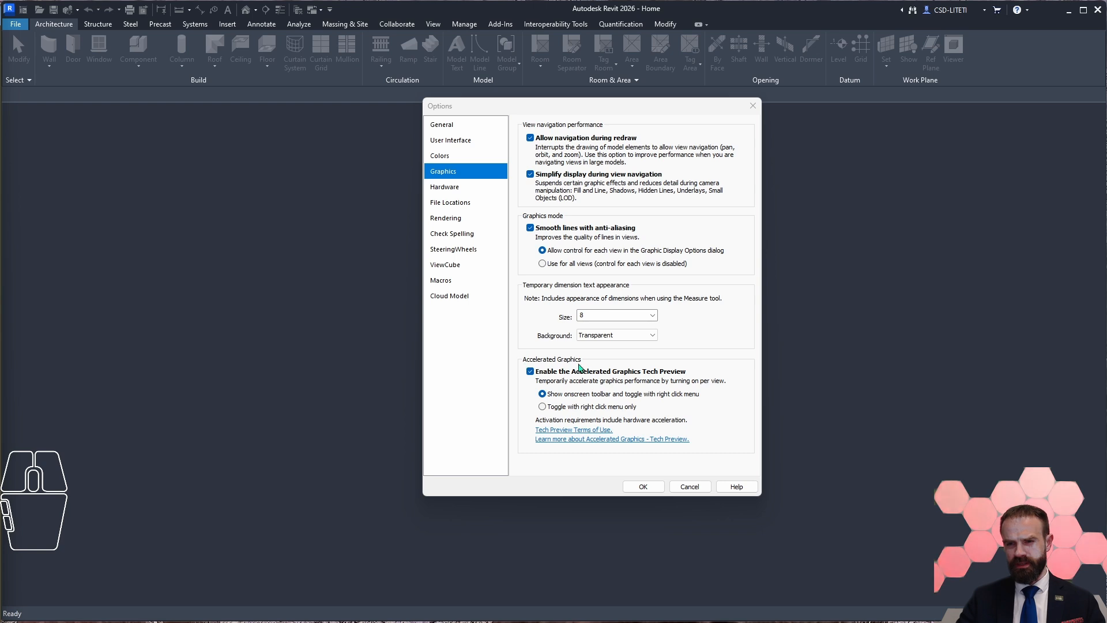
left_click_drag(0, 85, 444, 20)
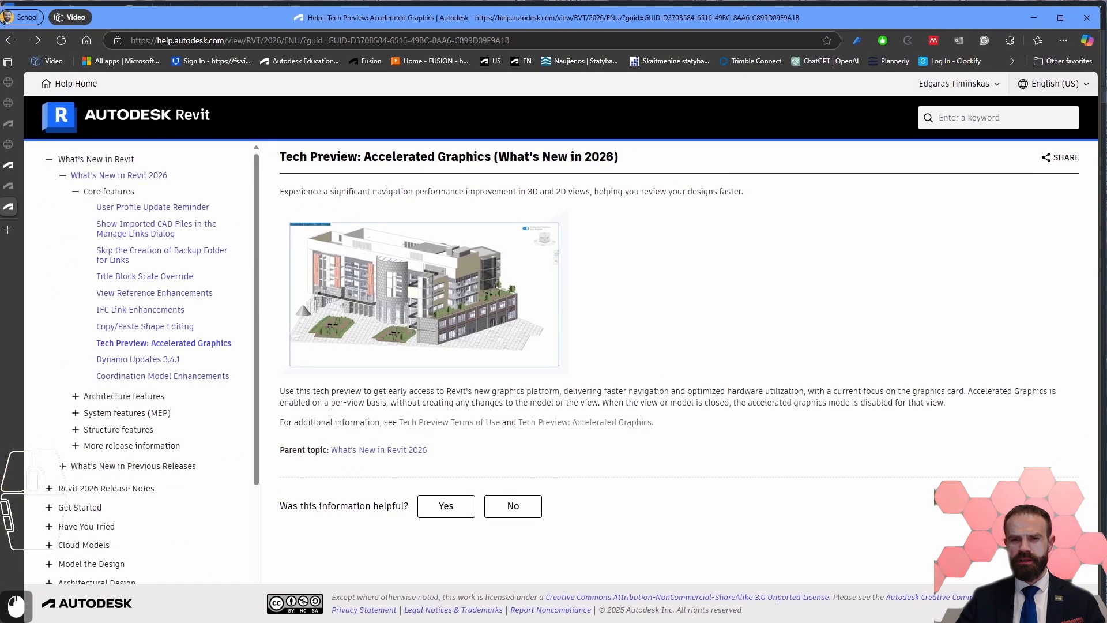
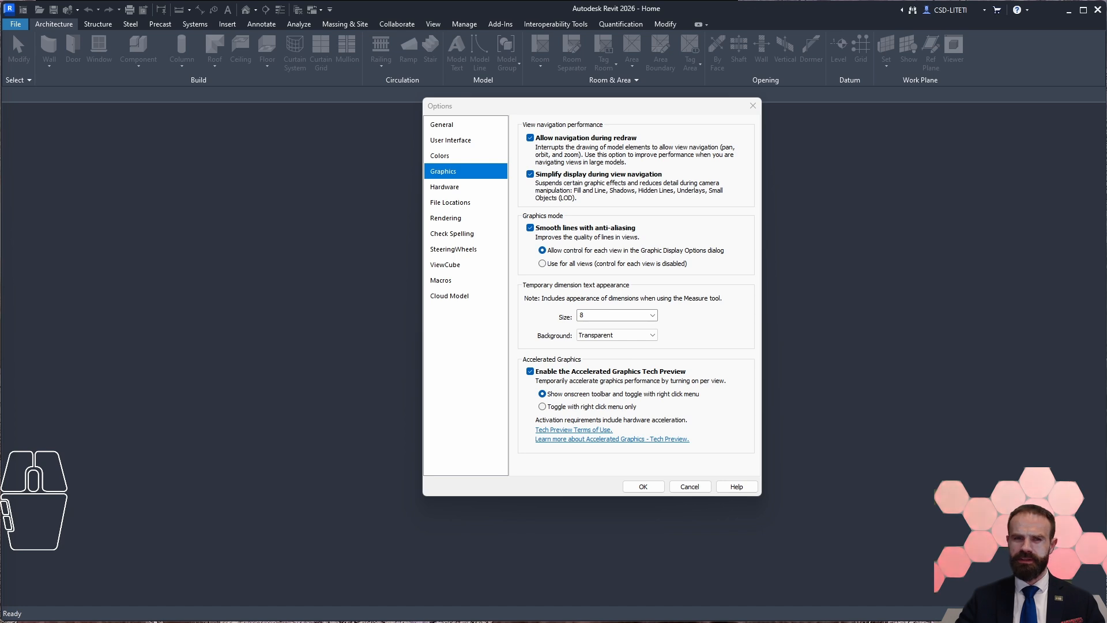
Step: Open the Hardware options and examine the video card, driver version and hardware acceleration requirements
left_click(461, 376)
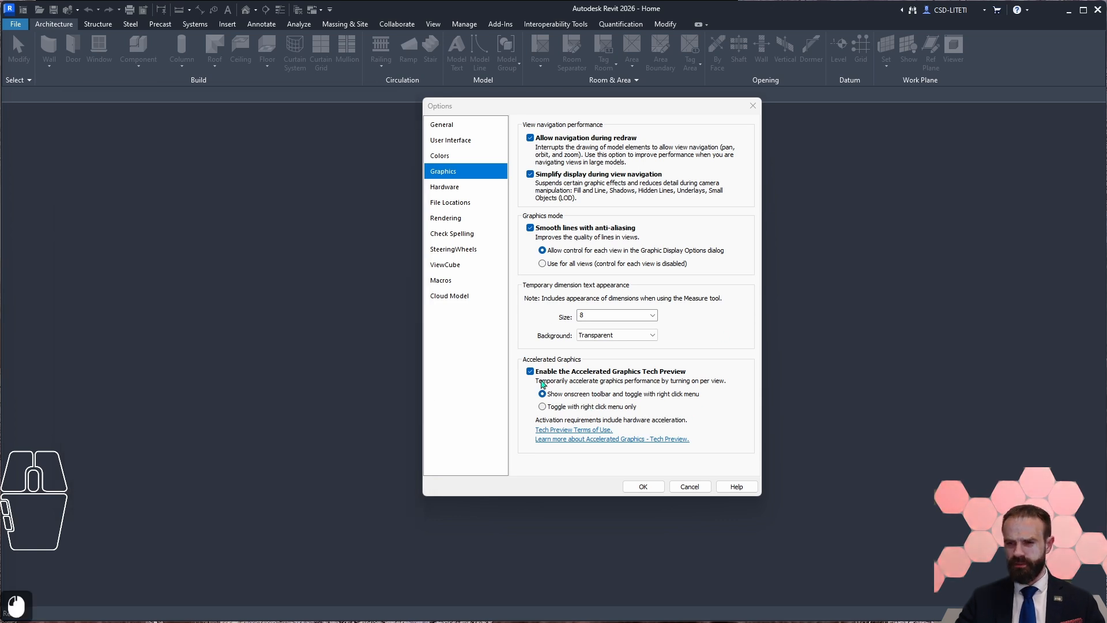
left_click(445, 187)
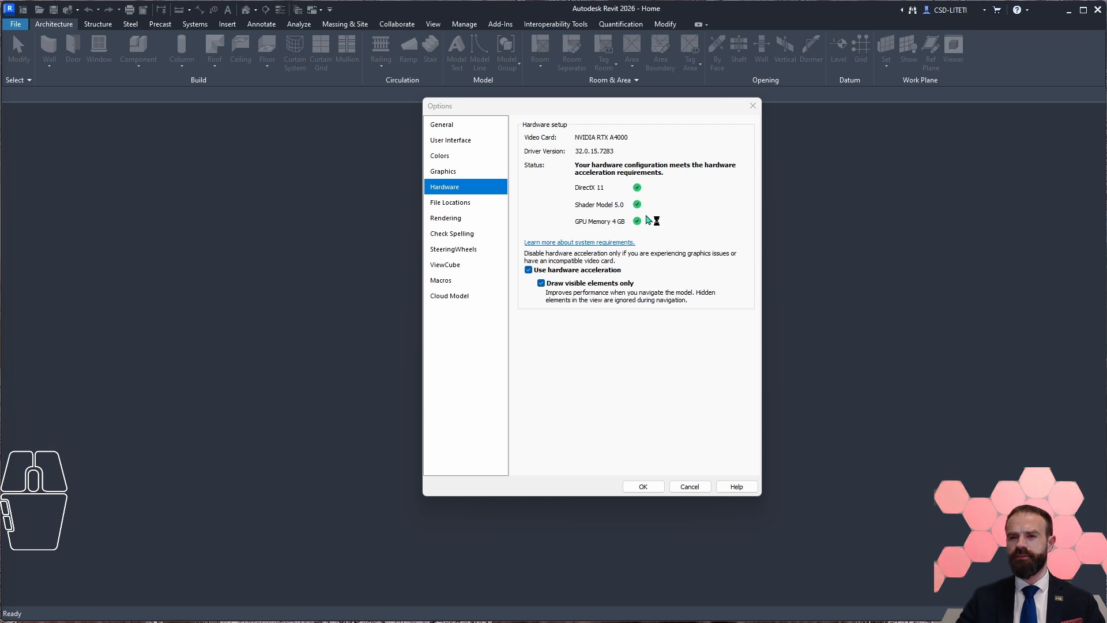
left_click(578, 137)
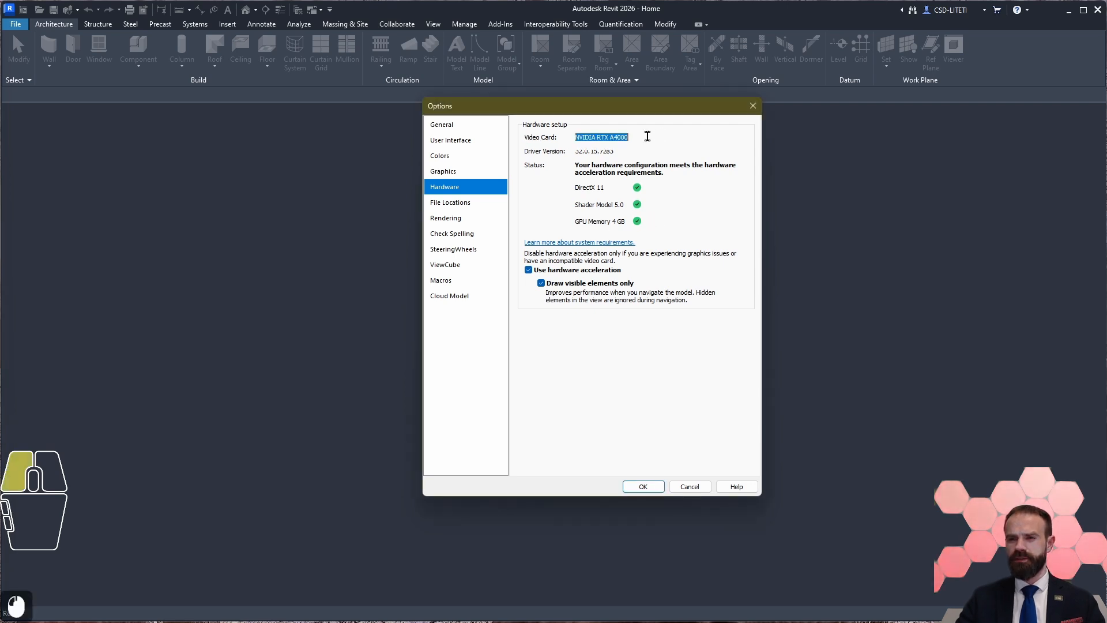
left_click(577, 153)
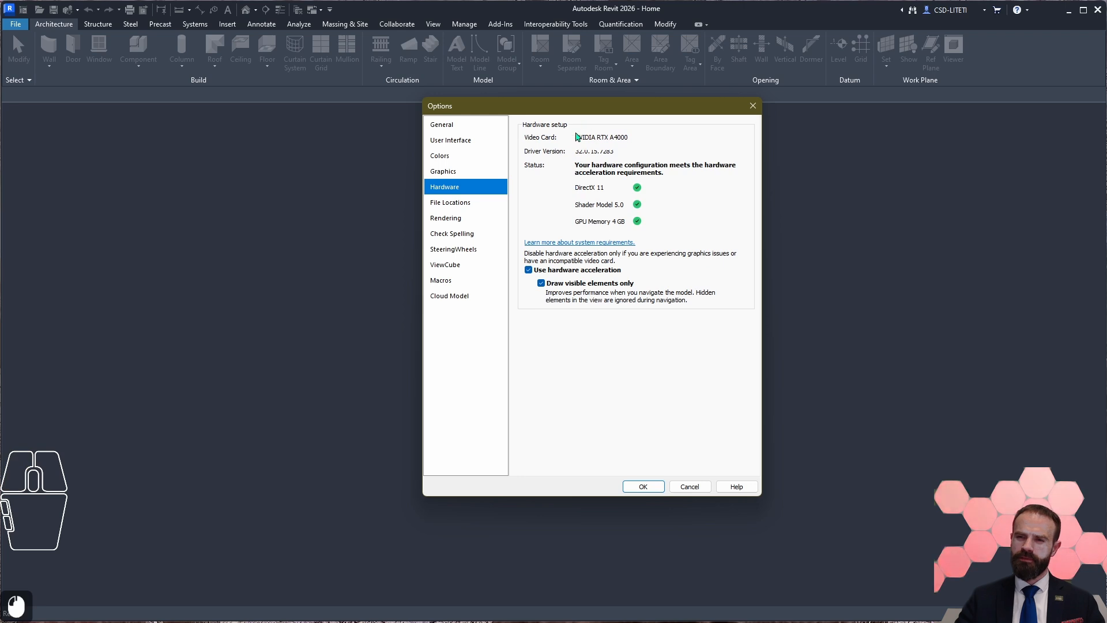
left_click_drag(576, 137, 667, 134)
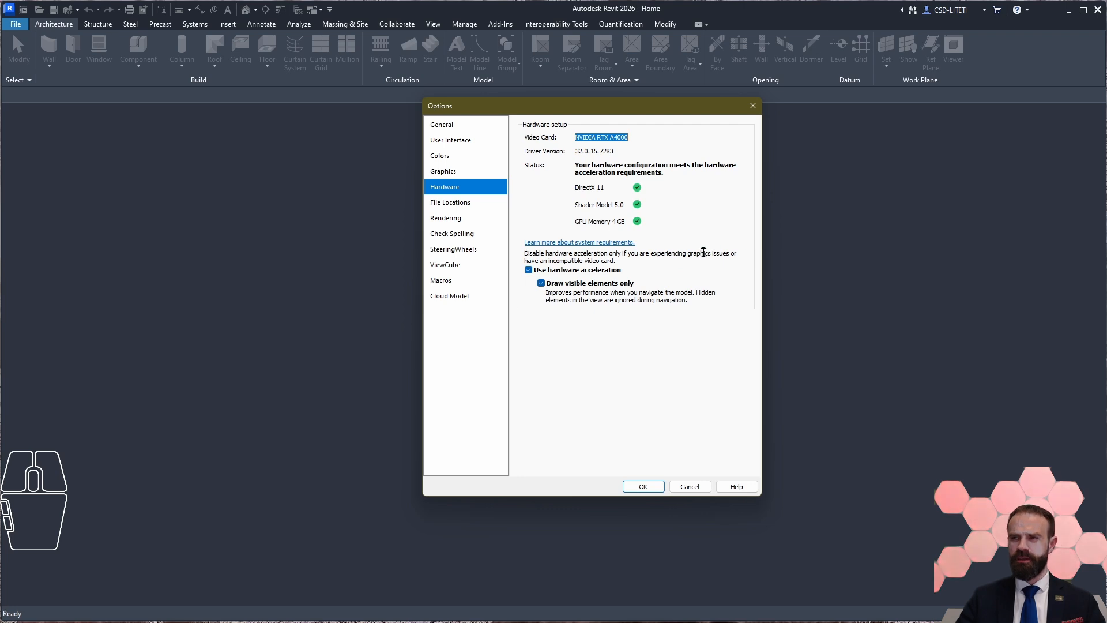
Step: Open the File Locations options, widen the project templates' Name column, and examine the listed templates and their paths
left_click(470, 203)
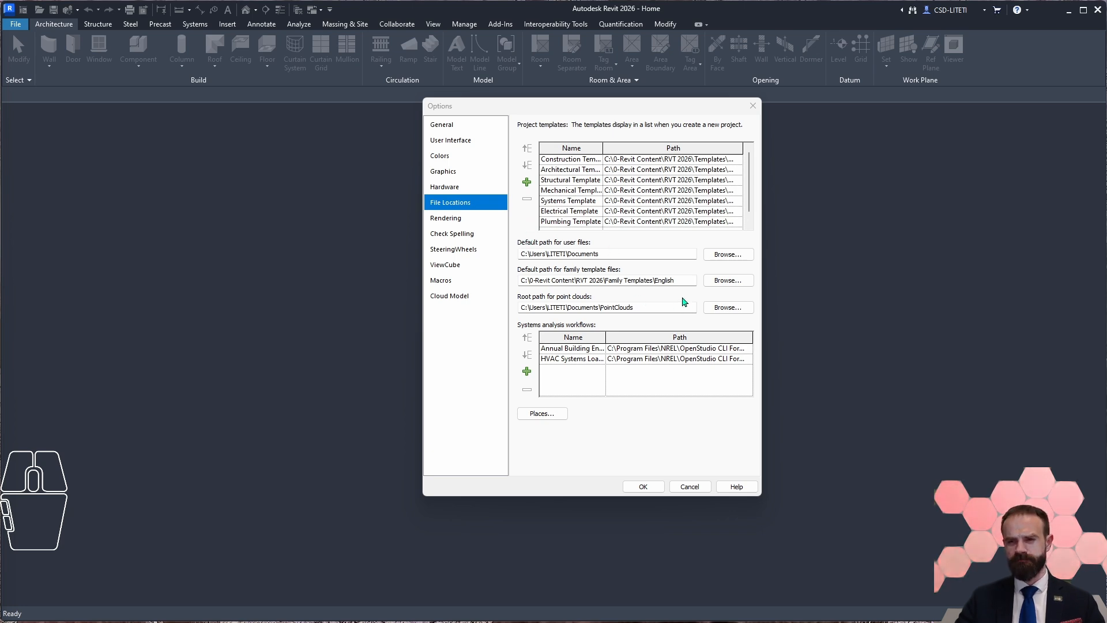
mouse_move(603, 149)
left_mouse_down()
mouse_move(635, 152)
mouse_move(621, 150)
left_mouse_up()
scroll(588, 217, "down", 2)
scroll(588, 216, "up", 3)
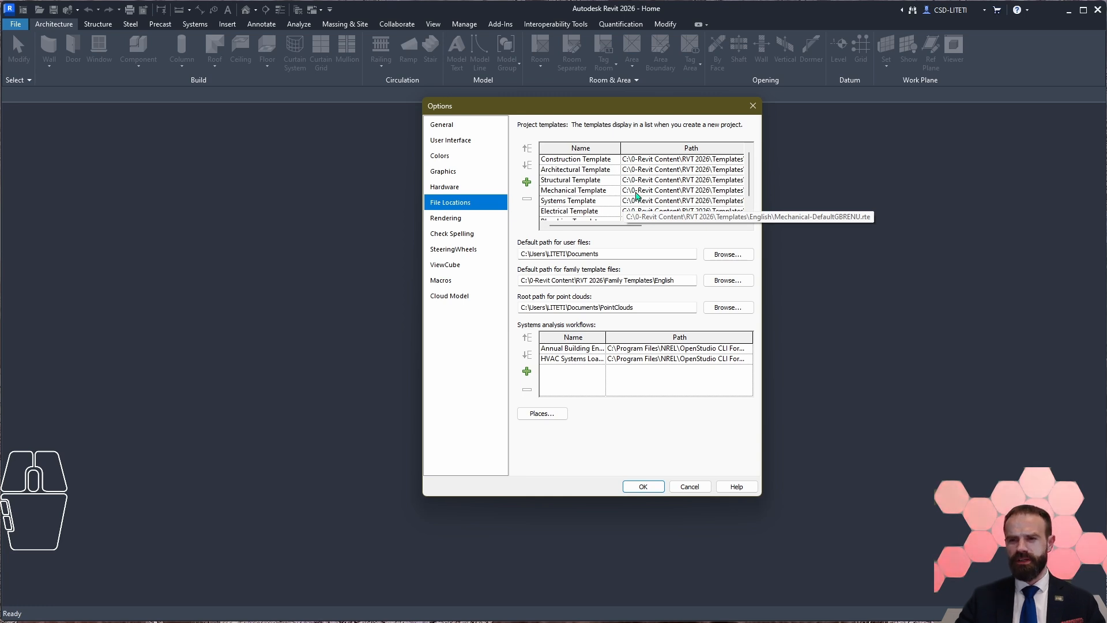
scroll(661, 204, "down", 2)
scroll(661, 212, "up", 2)
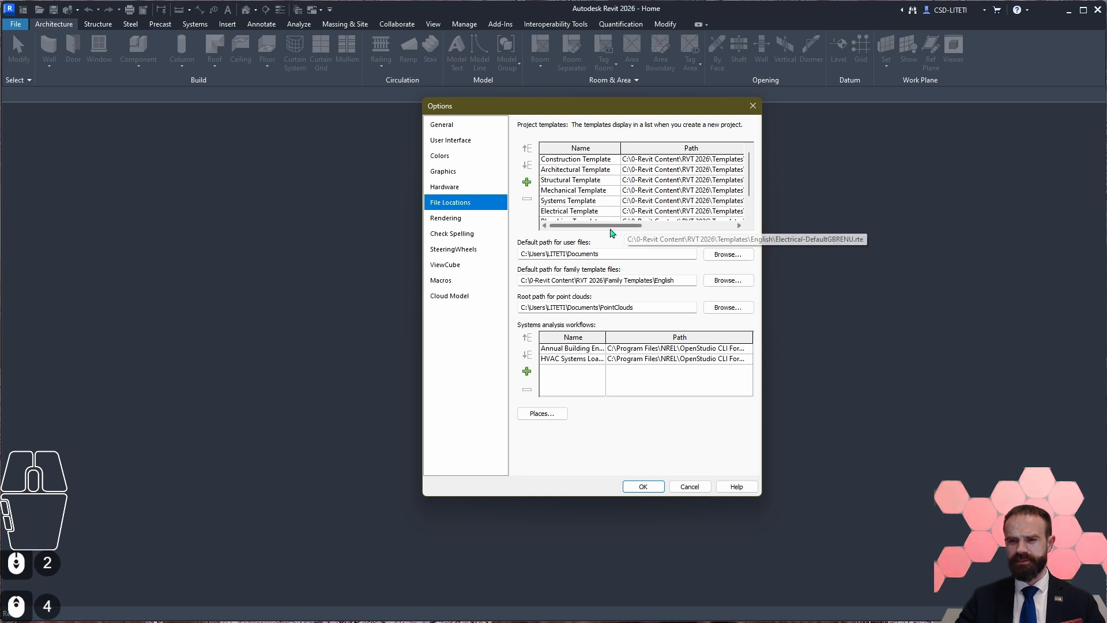
left_click_drag(618, 227, 756, 229)
scroll(602, 219, "down", 3)
scroll(601, 219, "up", 2)
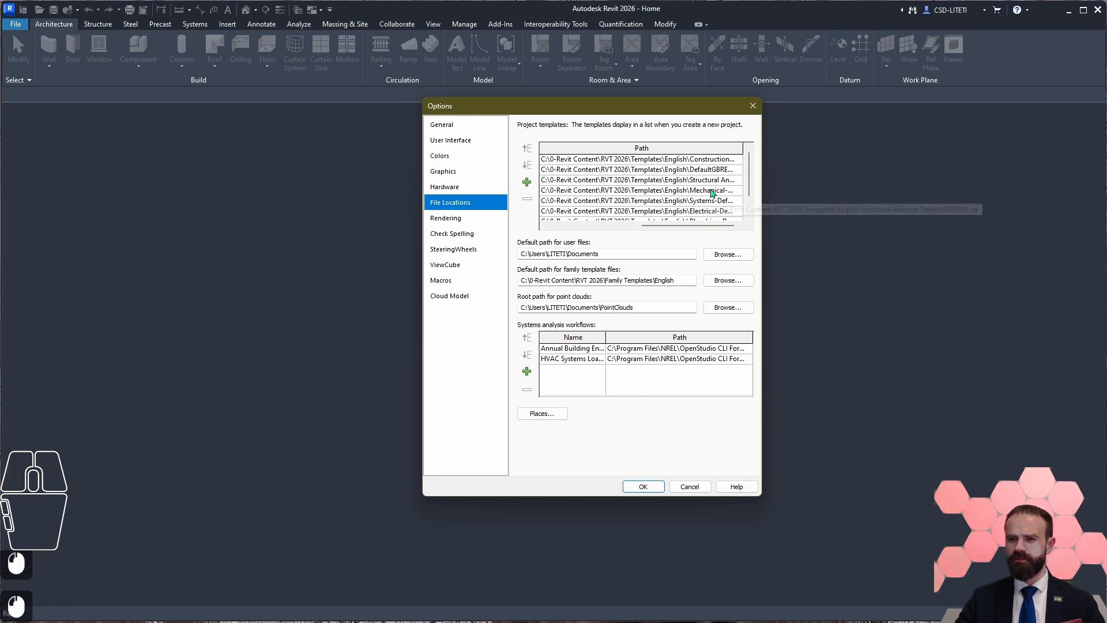
left_click_drag(707, 226, 535, 228)
scroll(571, 185, "down", 2)
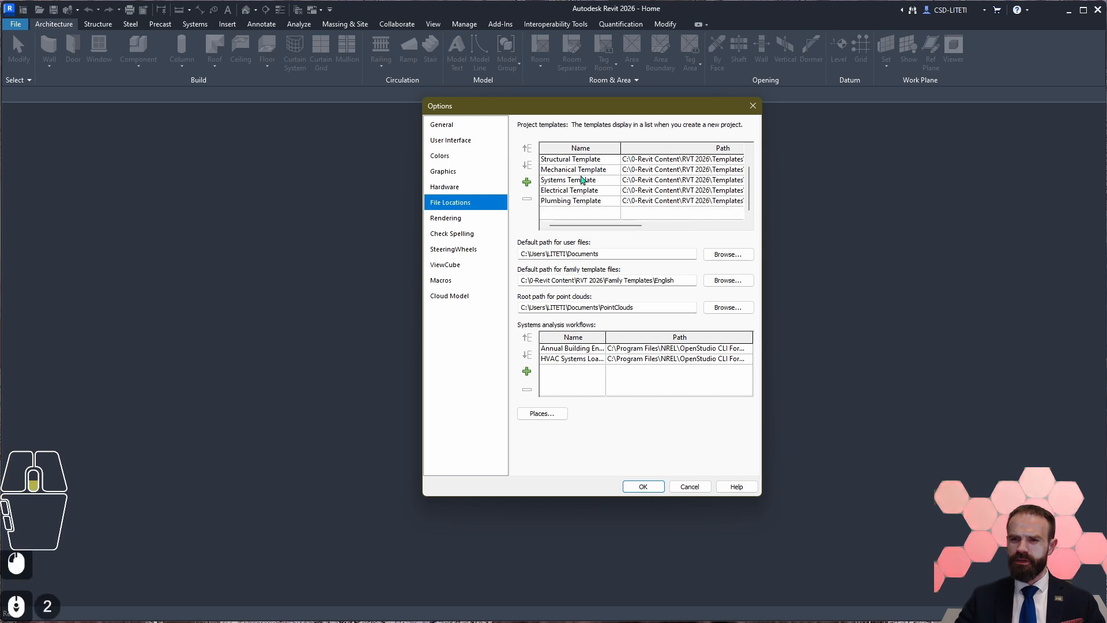
scroll(554, 179, "up", 2)
Step: Move the Architectural Template to the first place in the project templates list
left_click(547, 170)
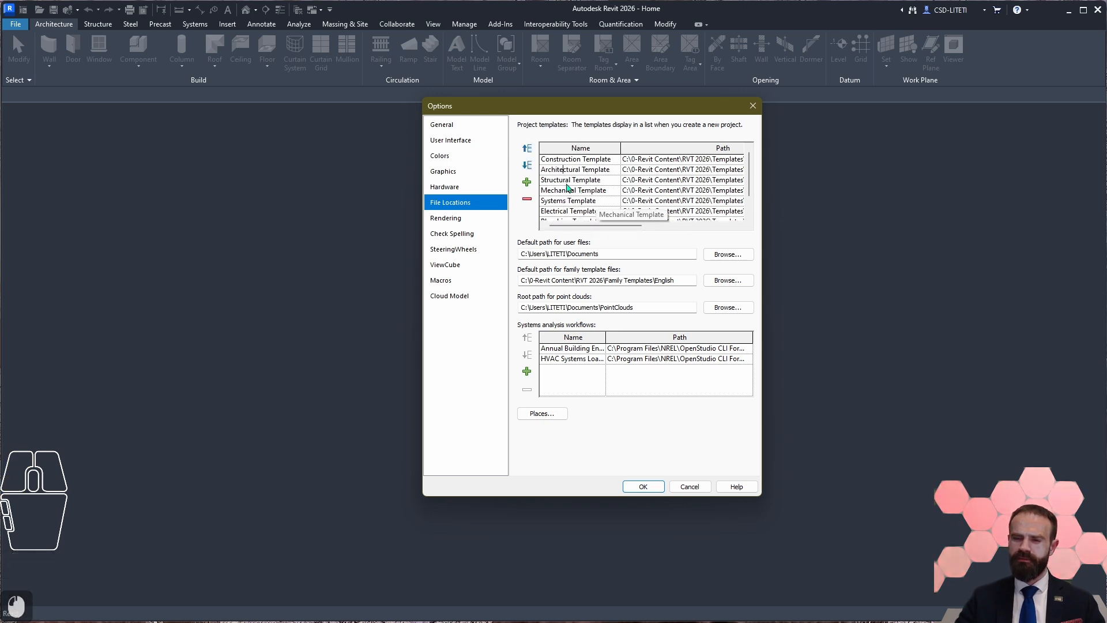
scroll(560, 208, "down", 2)
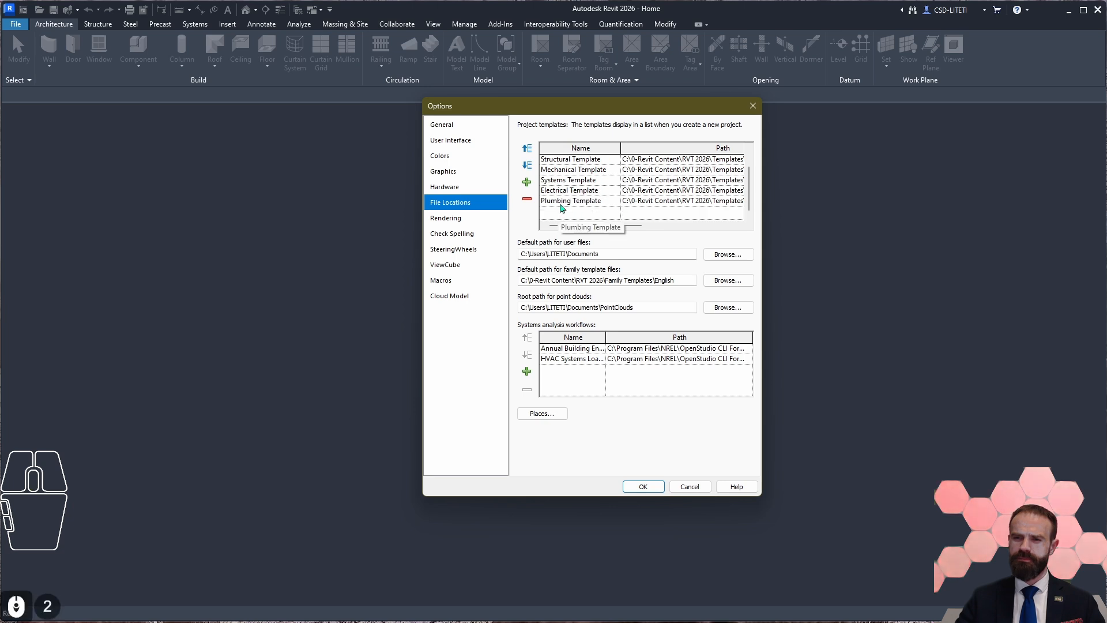
scroll(561, 204, "up", 3)
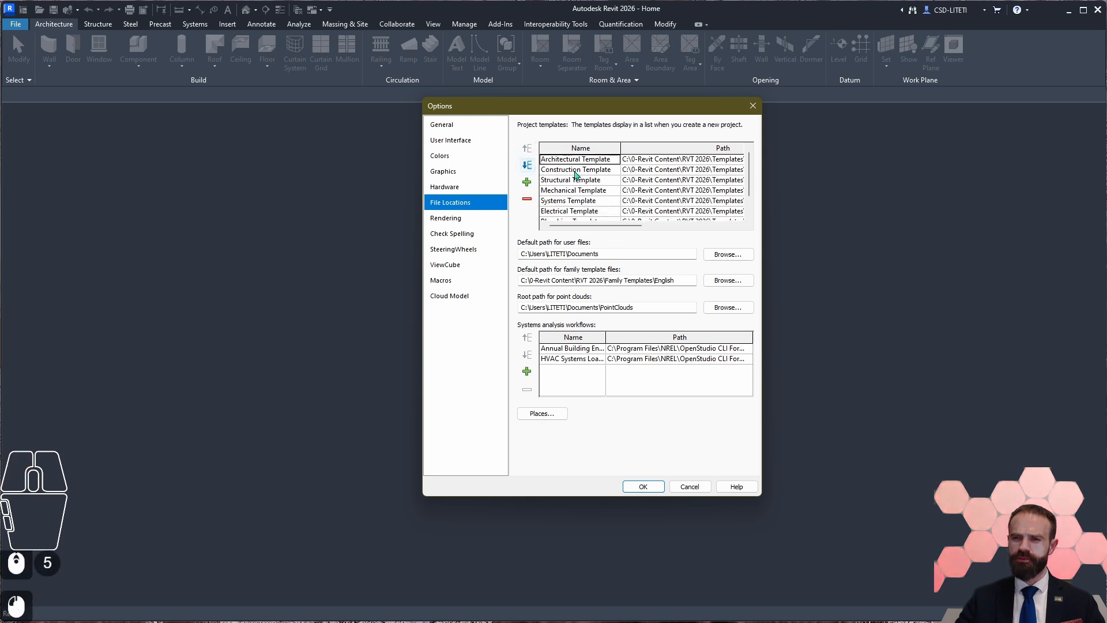
Step: Try the Construction Template at the start of the project templates list, then return it to second place
left_click(561, 170)
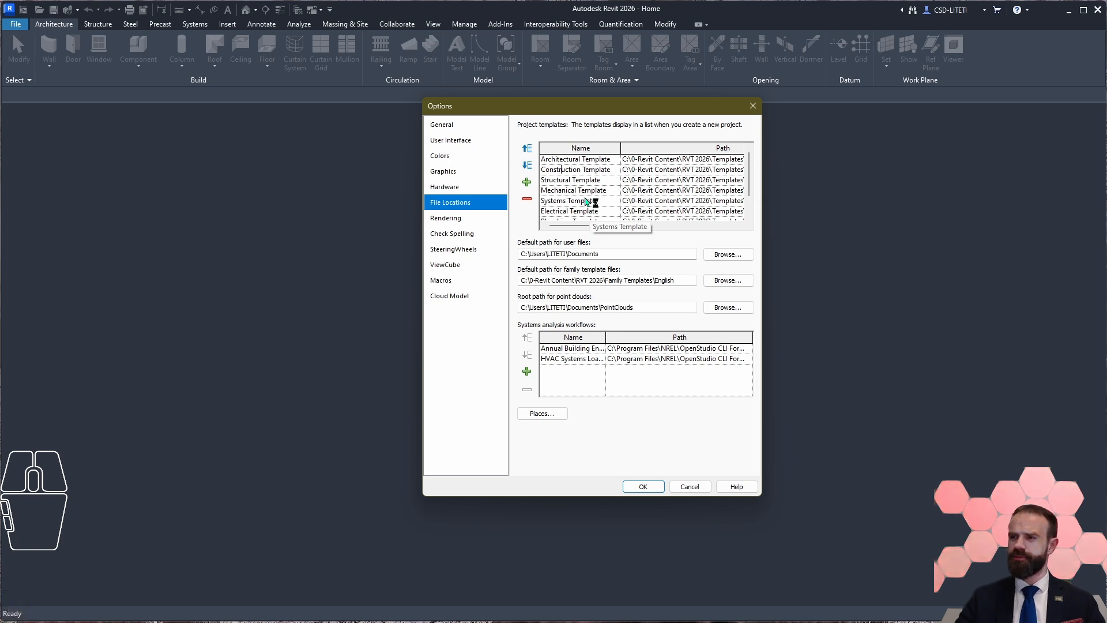
left_click(526, 148)
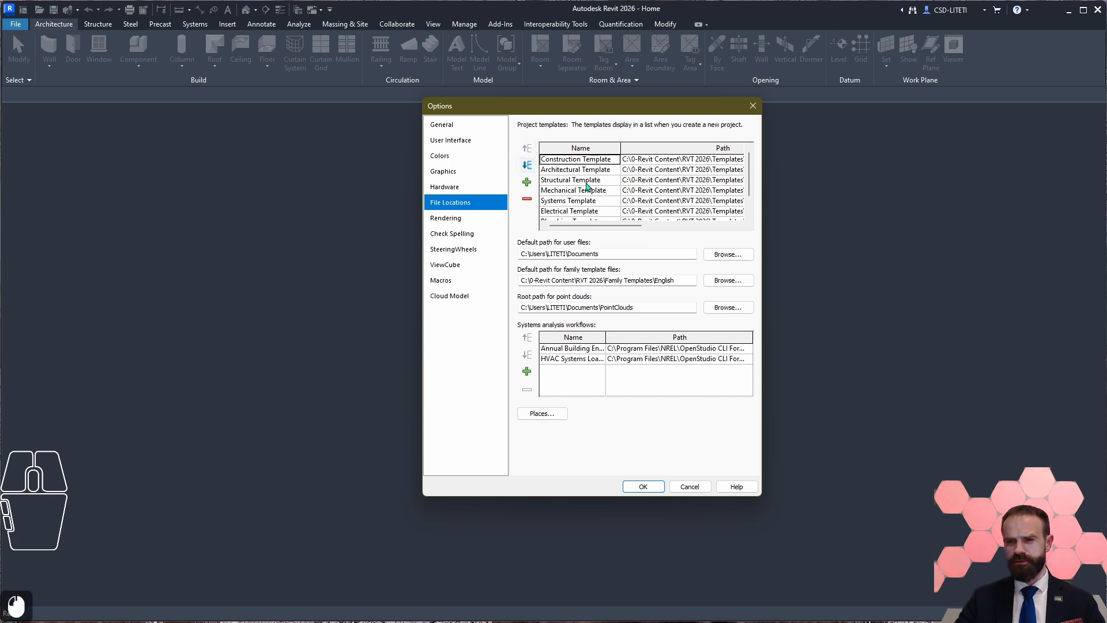
left_click(526, 165)
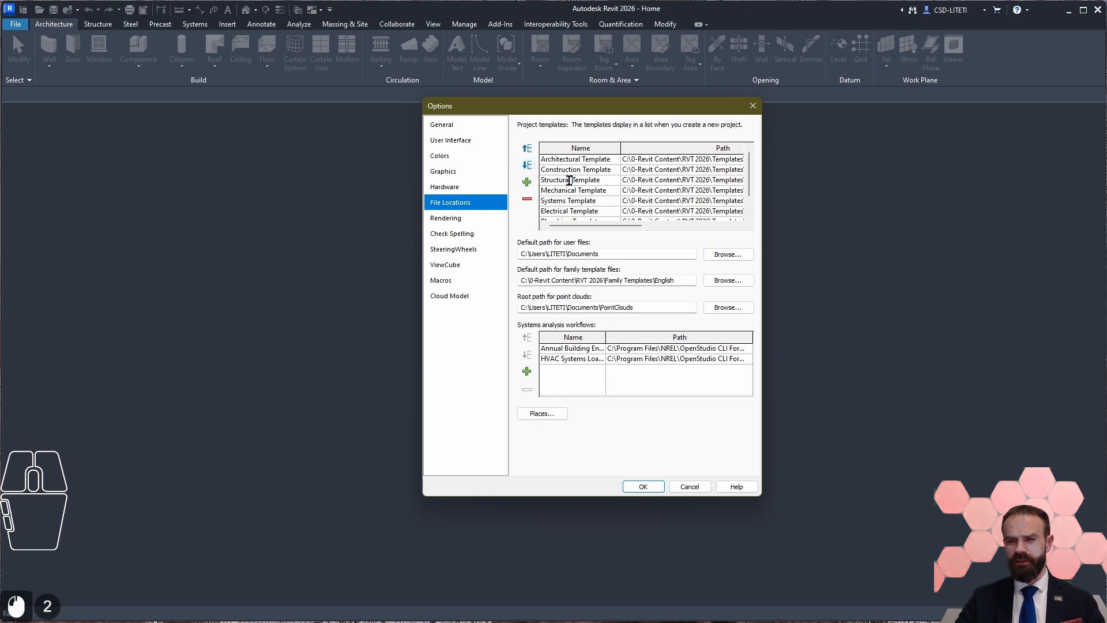
Step: Move the Structural Template to second place in the project templates list, directly after the Architectural Template
left_click(528, 149)
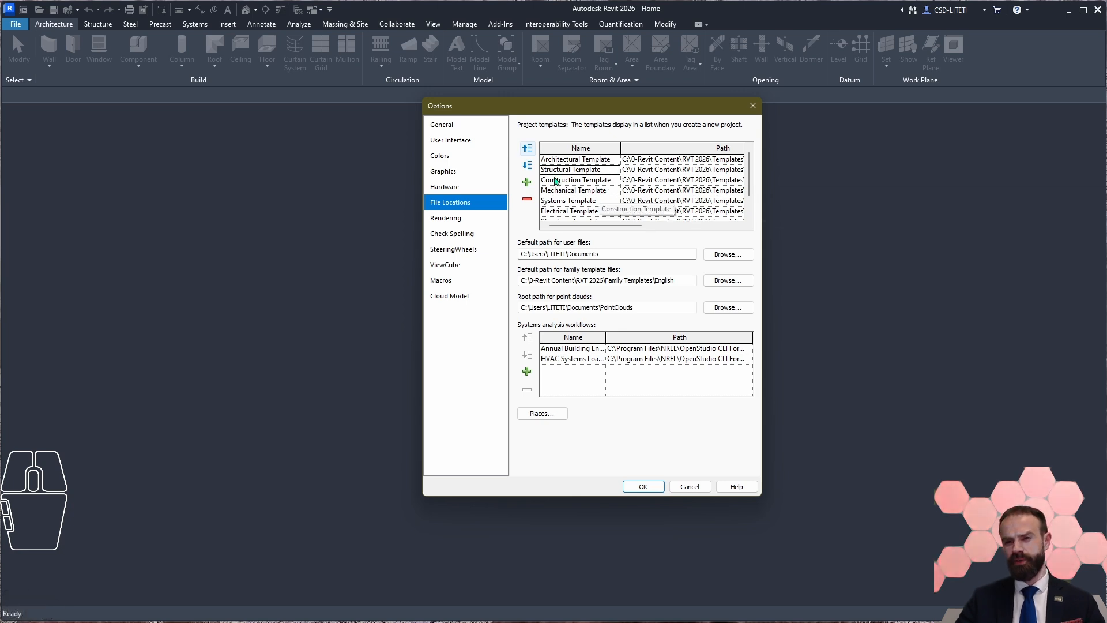
left_click(527, 149)
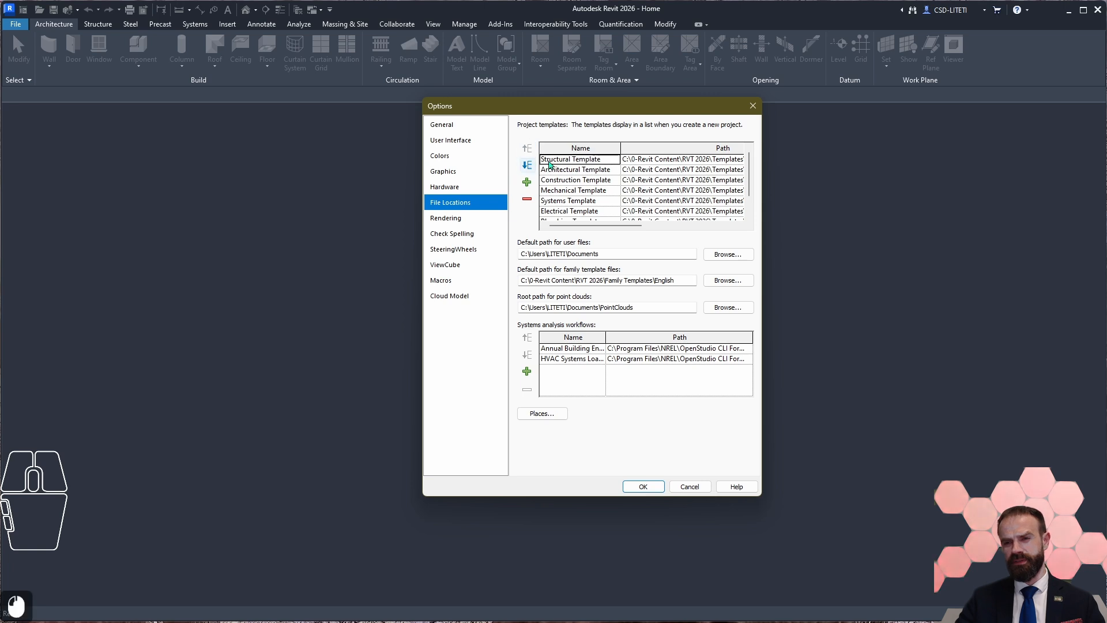
left_click(527, 165)
Step: Review the reordered project templates list from the Architectural Template through to the Plumbing Template
left_click(586, 201)
scroll(599, 179, "down", 1)
scroll(599, 179, "down", 3)
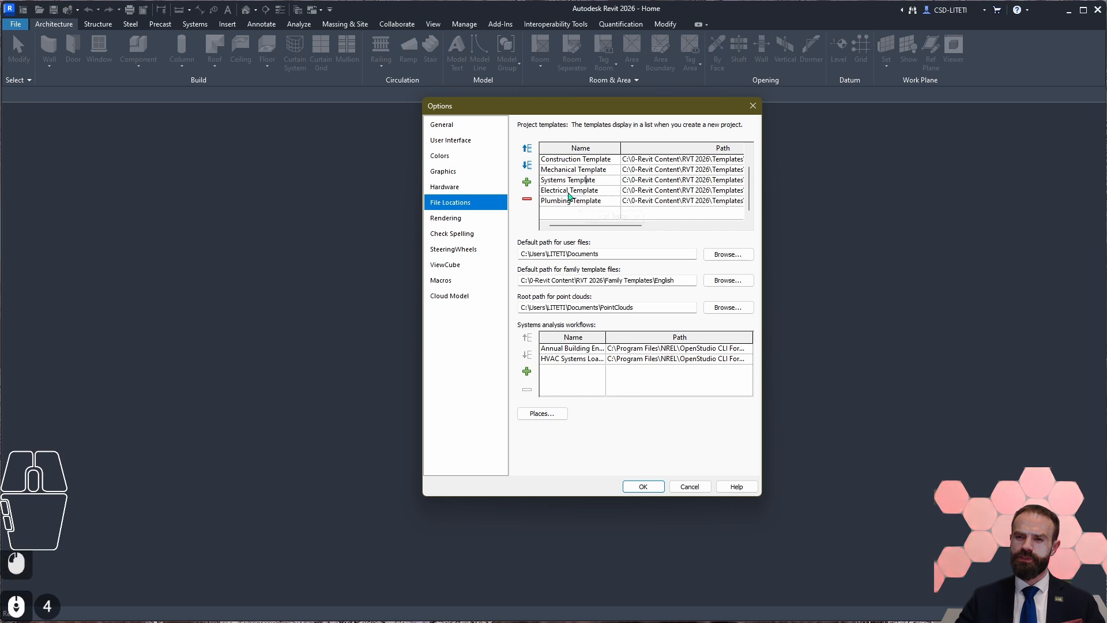
scroll(580, 193, "up", 2)
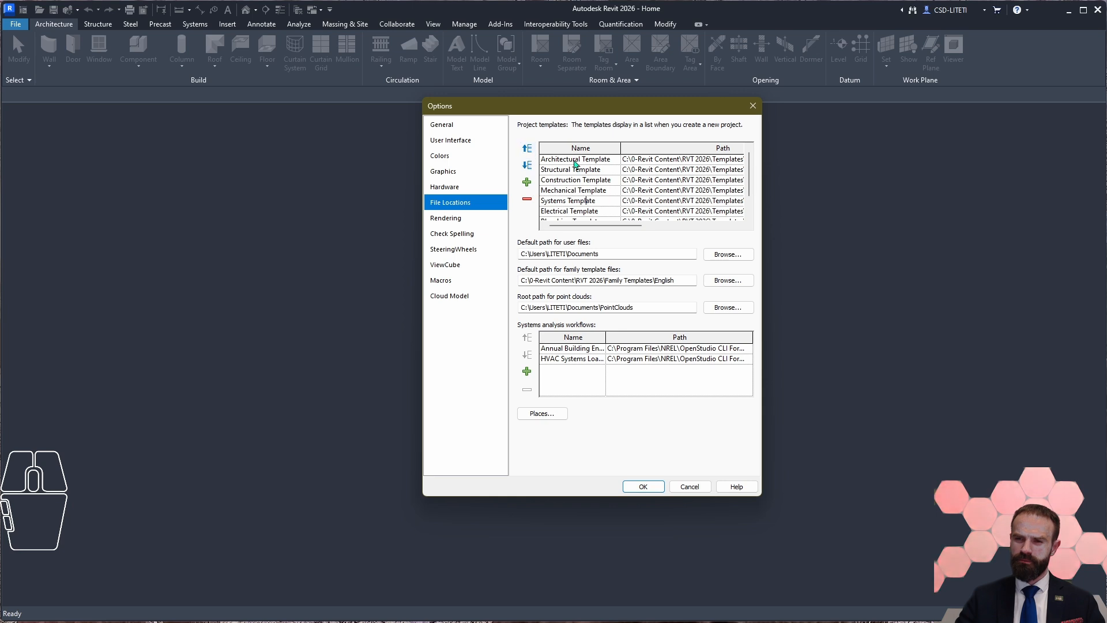
left_click(552, 160)
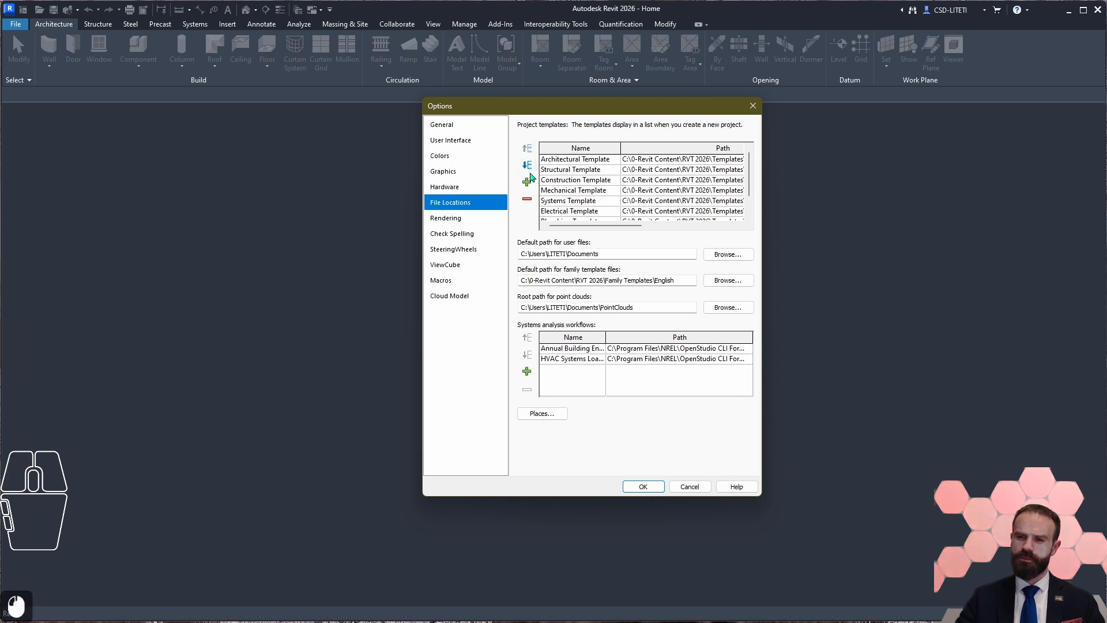
left_click(559, 188)
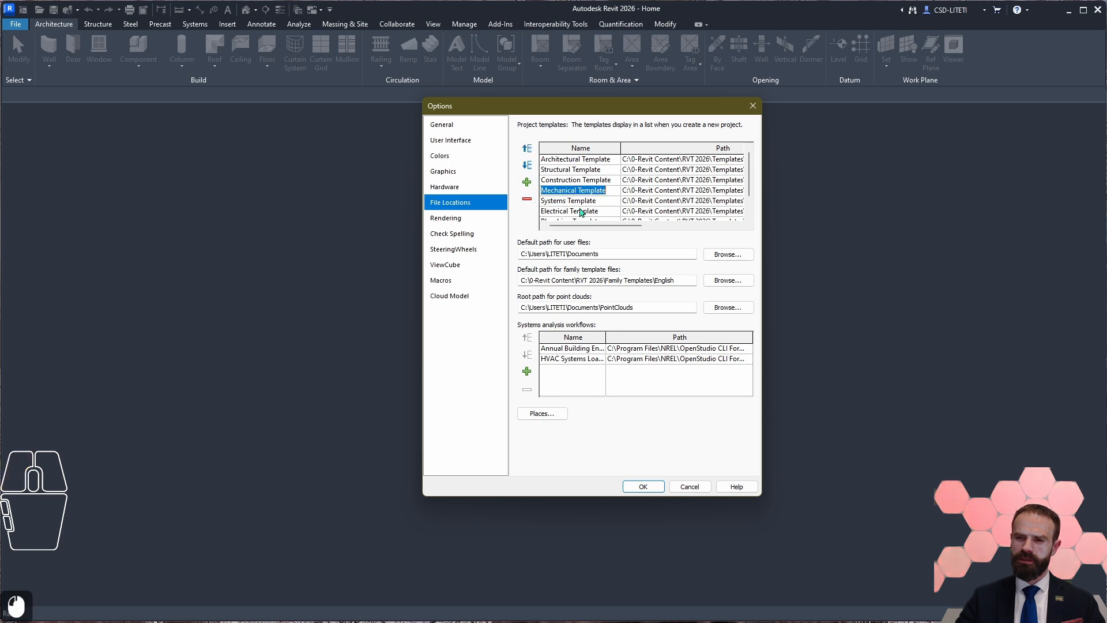
scroll(559, 191, "down", 3)
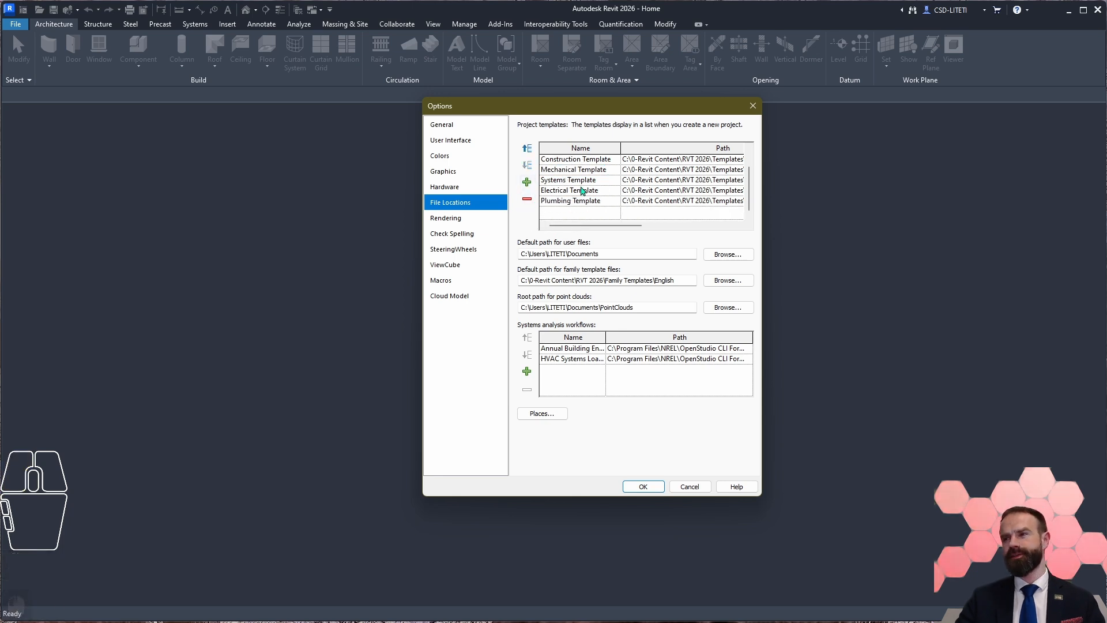
Step: Switch to File Explorer and examine the RVT 2026 folder inside C:\0-Revit Content, then return to the Revit options
left_click_drag(0, 29, 457, 25)
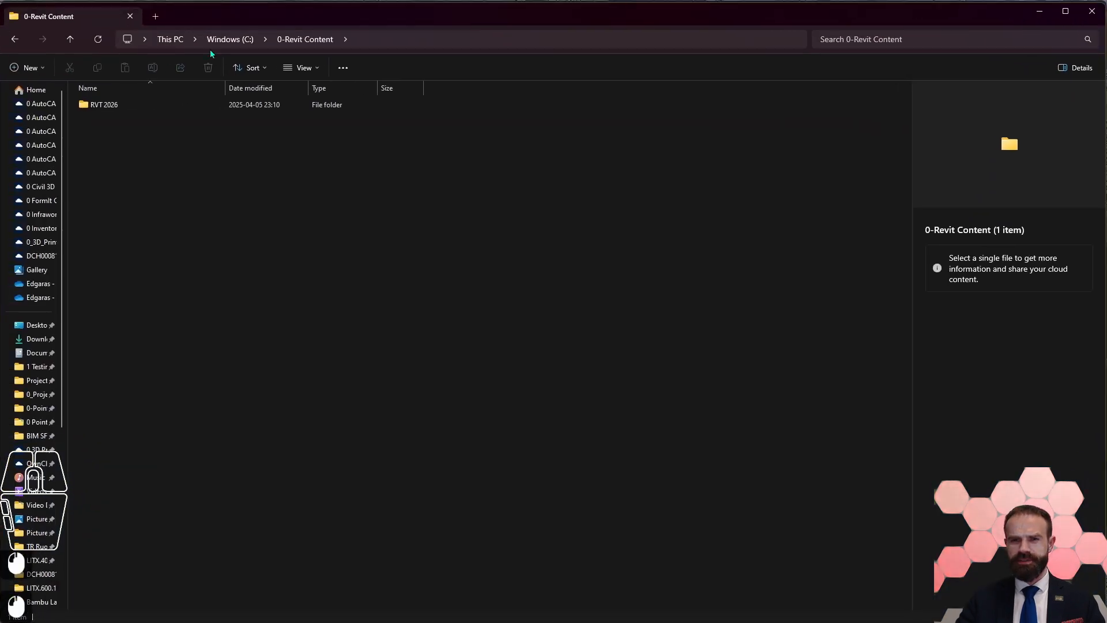
double_click(99, 107)
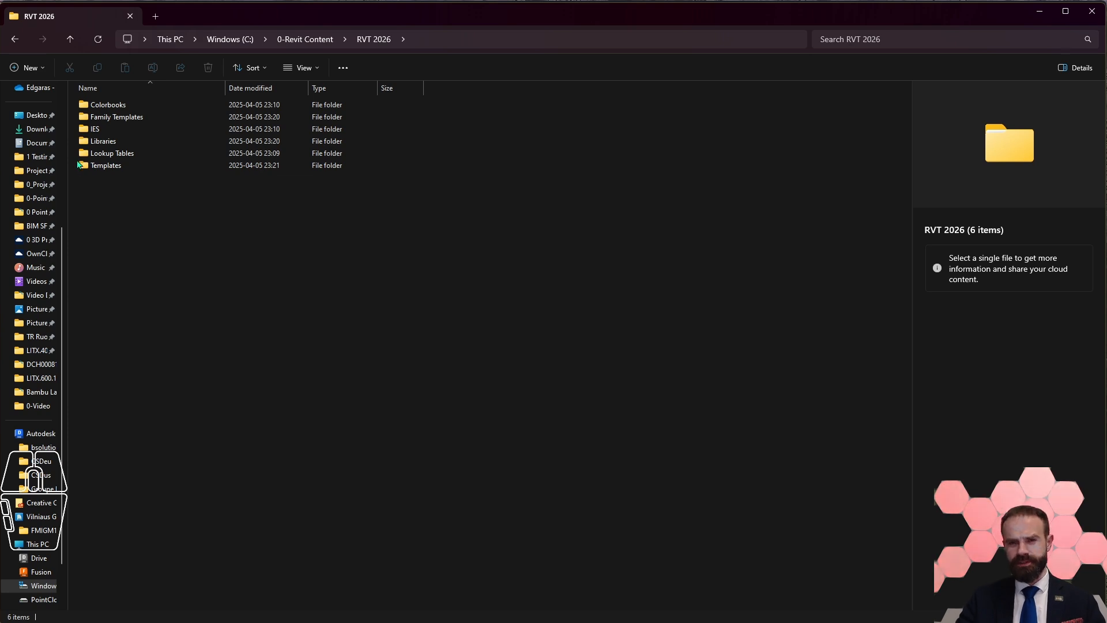
left_click(318, 42)
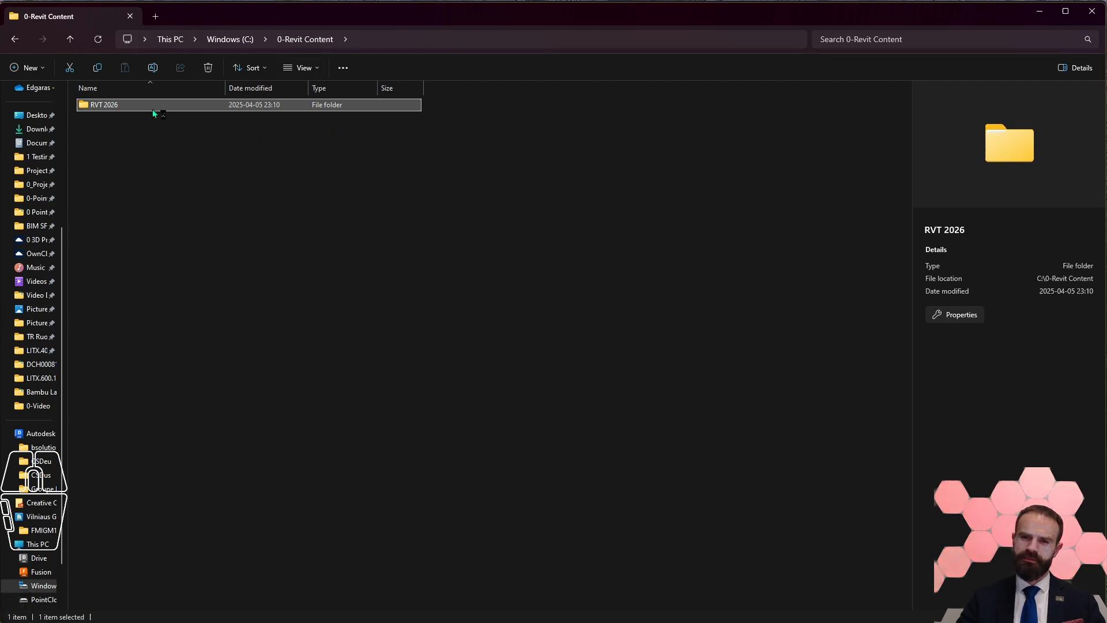
double_click(133, 105)
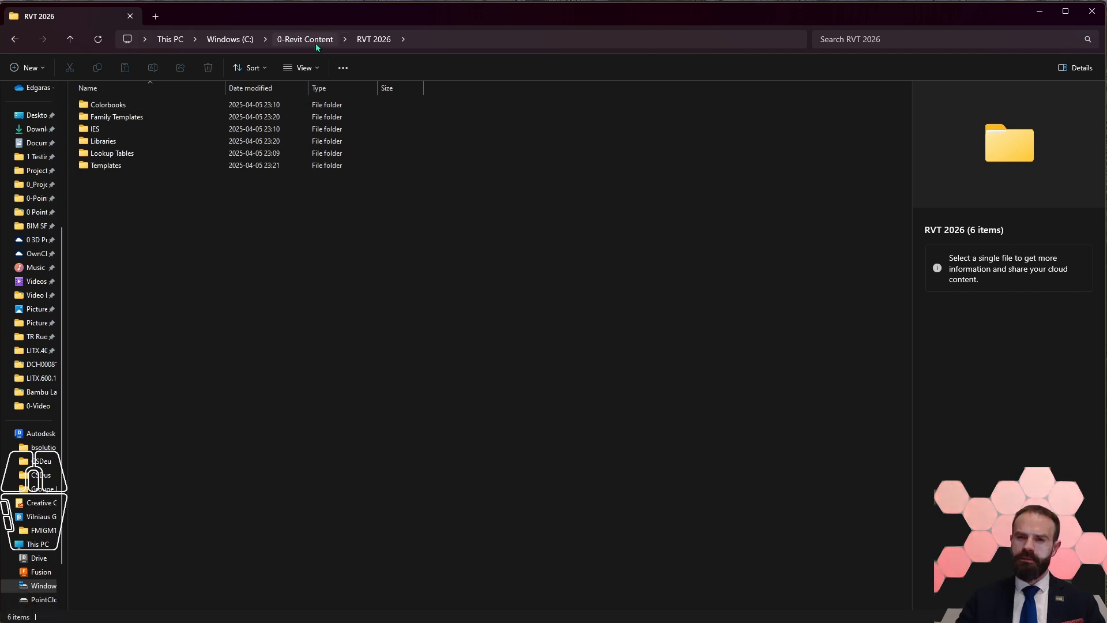
left_click(295, 41)
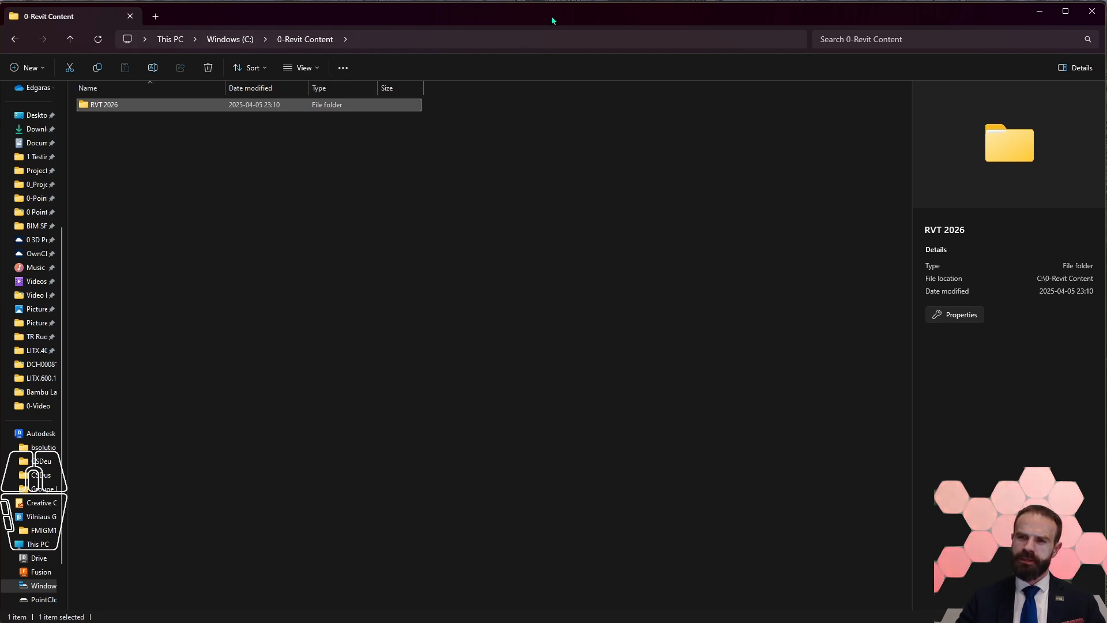
left_click_drag(551, 20, 473, 22)
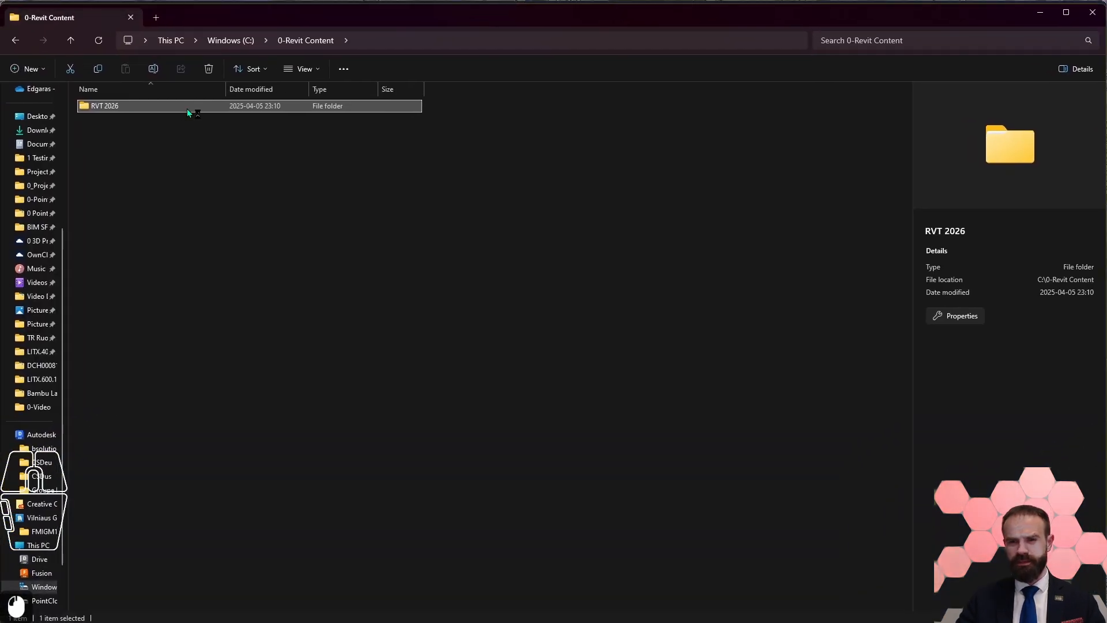
left_click_drag(593, 22, 0, 35)
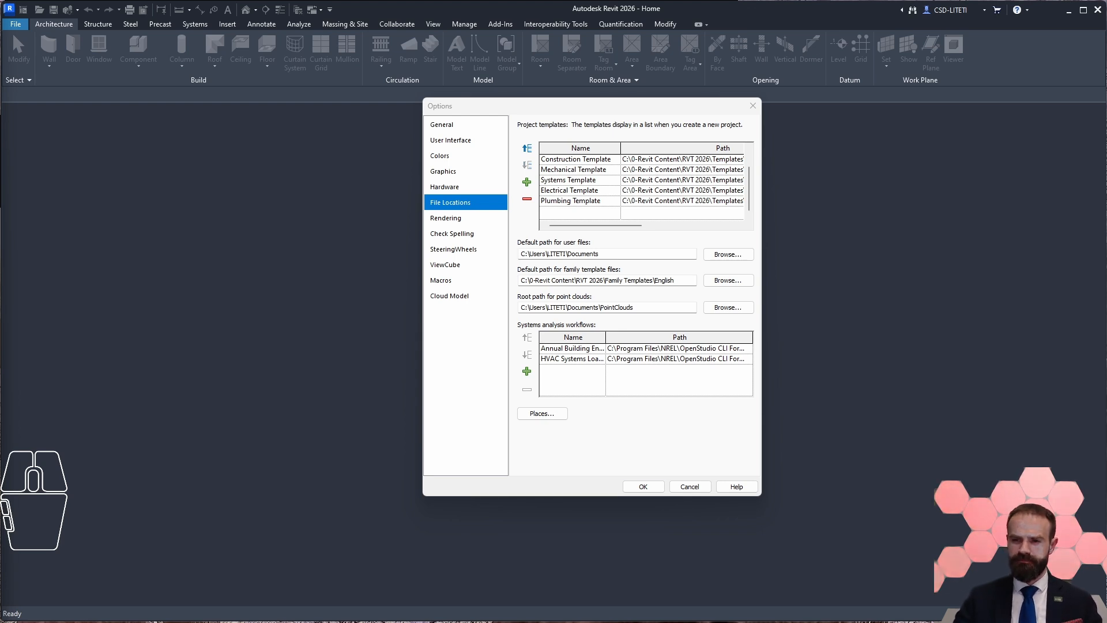
Step: Extend the default path for user files with a 0-Projects subfolder under Documents
double_click(598, 254)
key("ctrl+c")
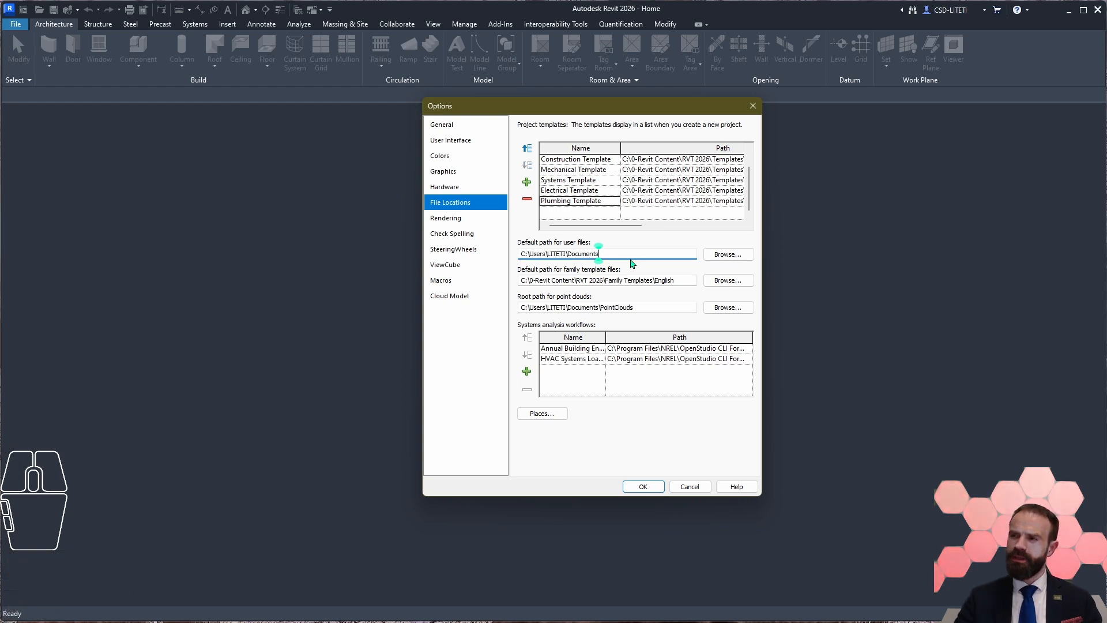
type("\\")
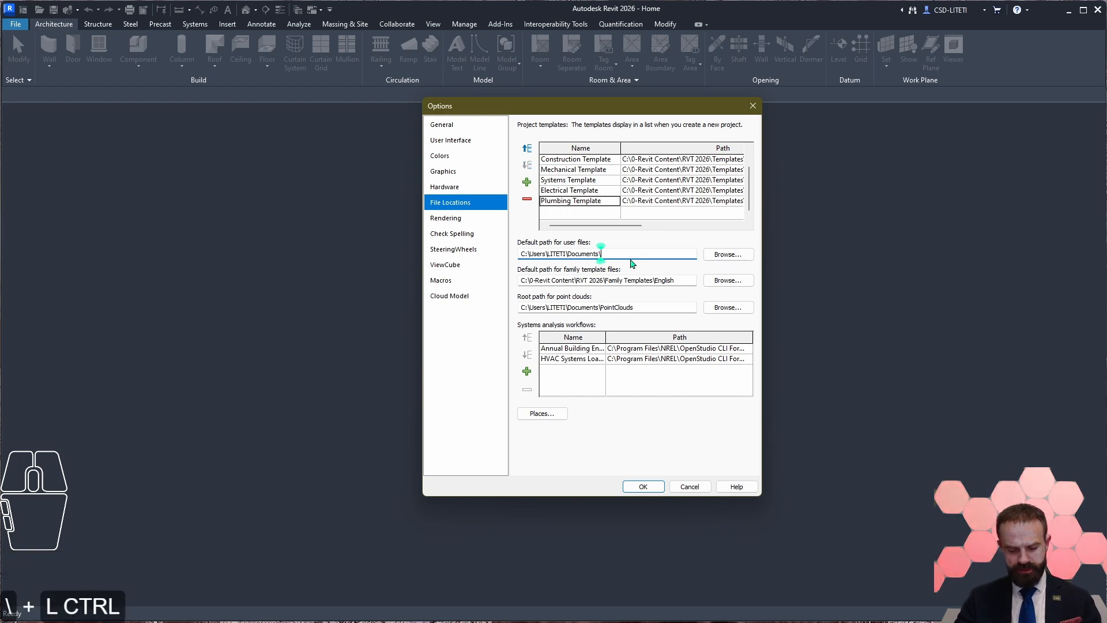
key("ctrl+v")
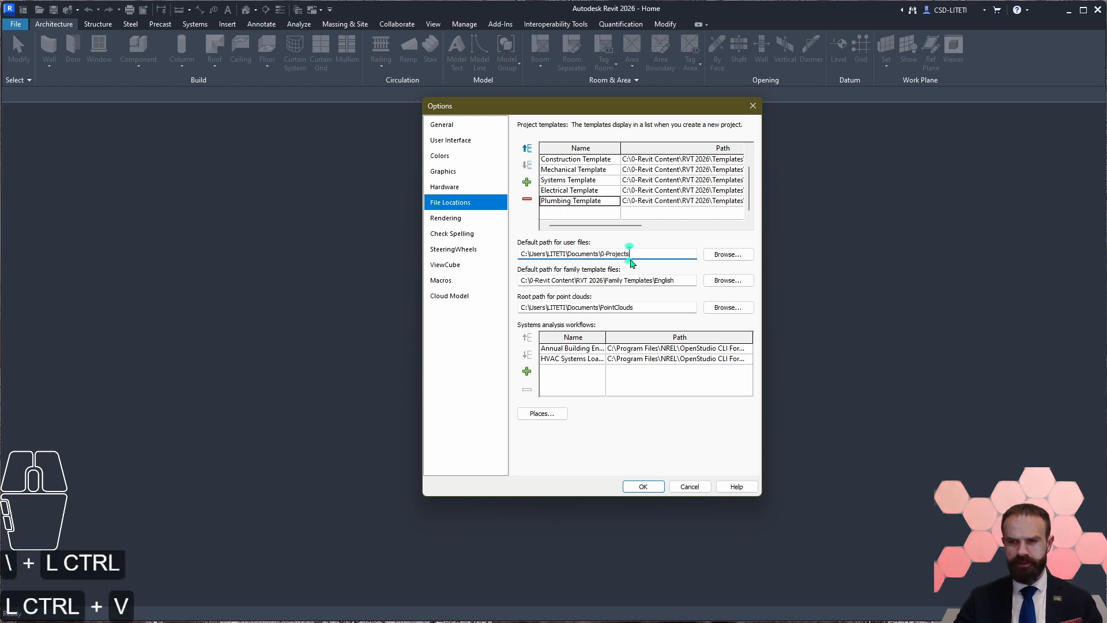
double_click(581, 254)
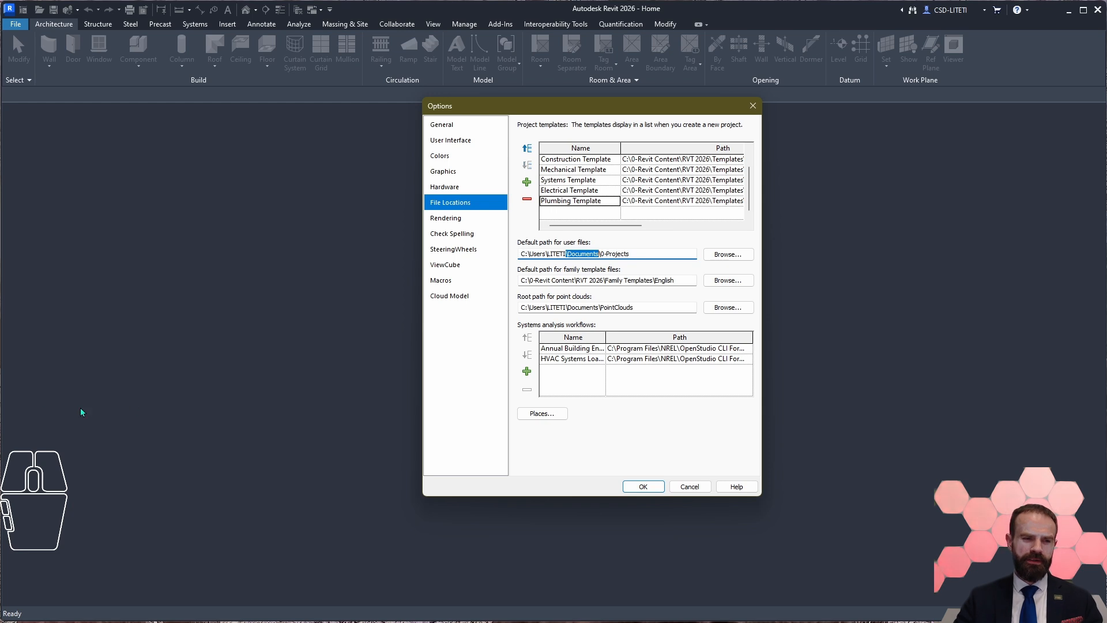
left_click(17, 606)
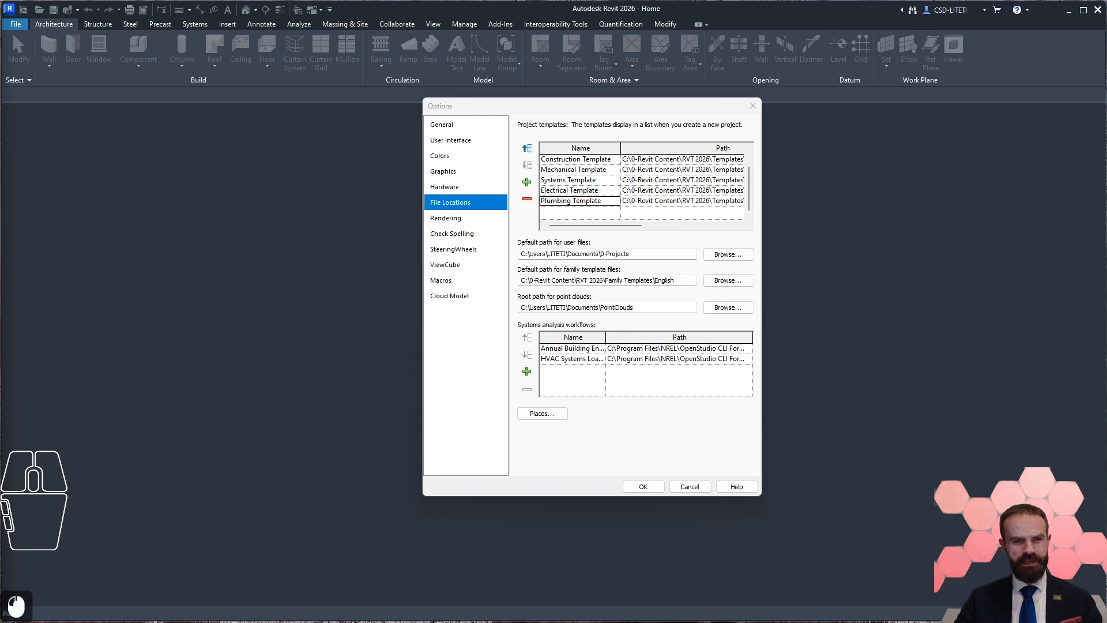
Step: Check the 0-Projects ending of the default user files path and look through the Documents folder in File Explorer
left_click(600, 254)
left_click_drag(600, 254, 642, 273)
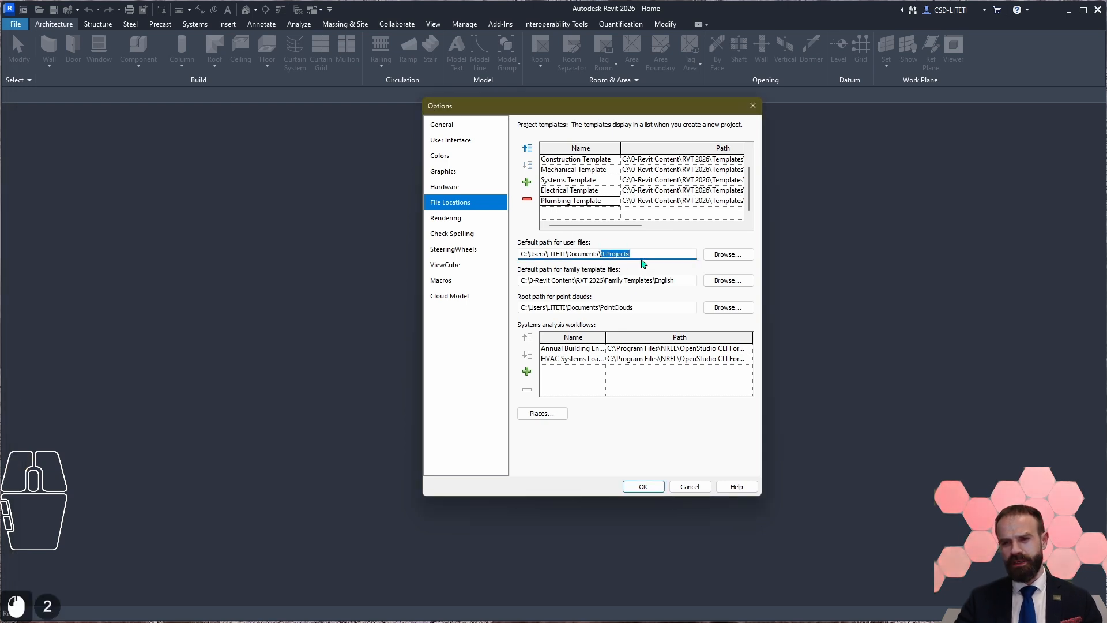
left_click(623, 255)
left_click_drag(601, 253, 604, 256)
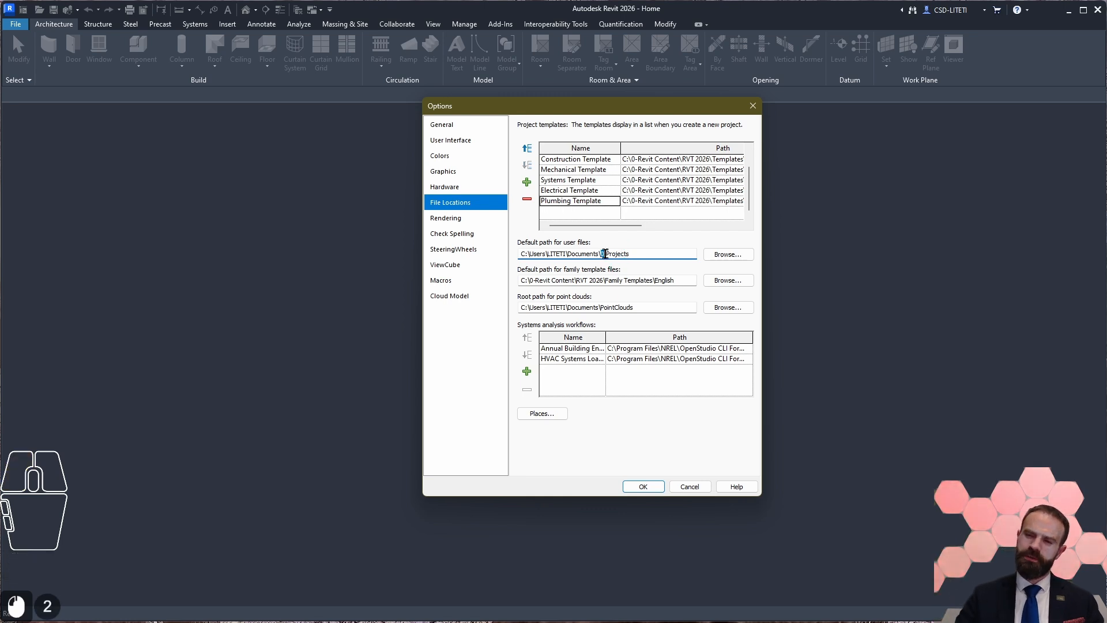
left_click(626, 254)
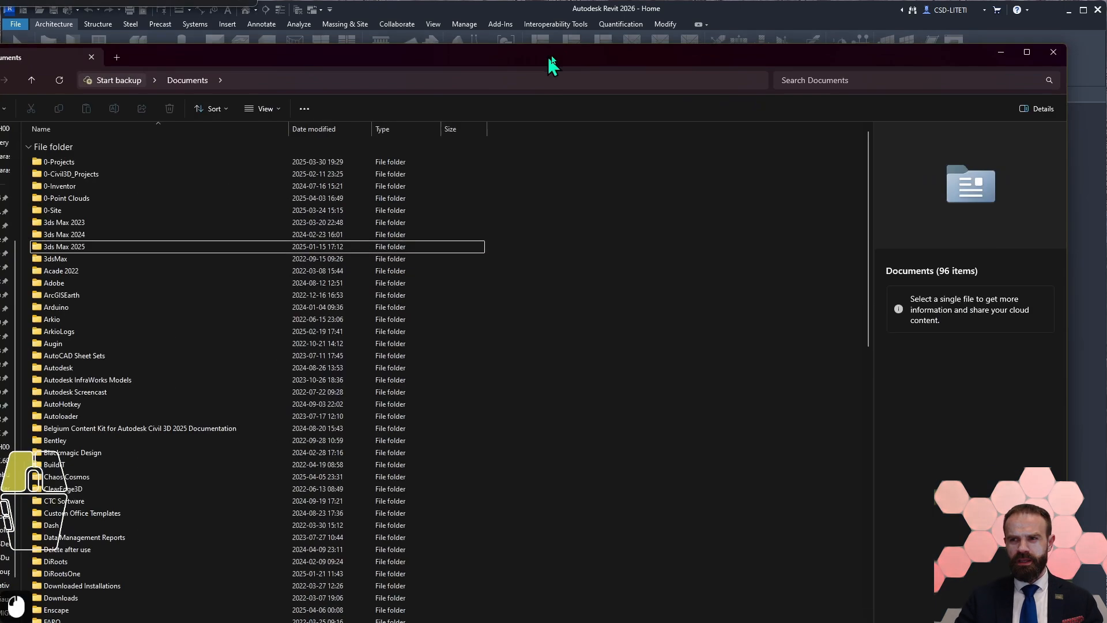
left_click_drag(551, 67, 583, 30)
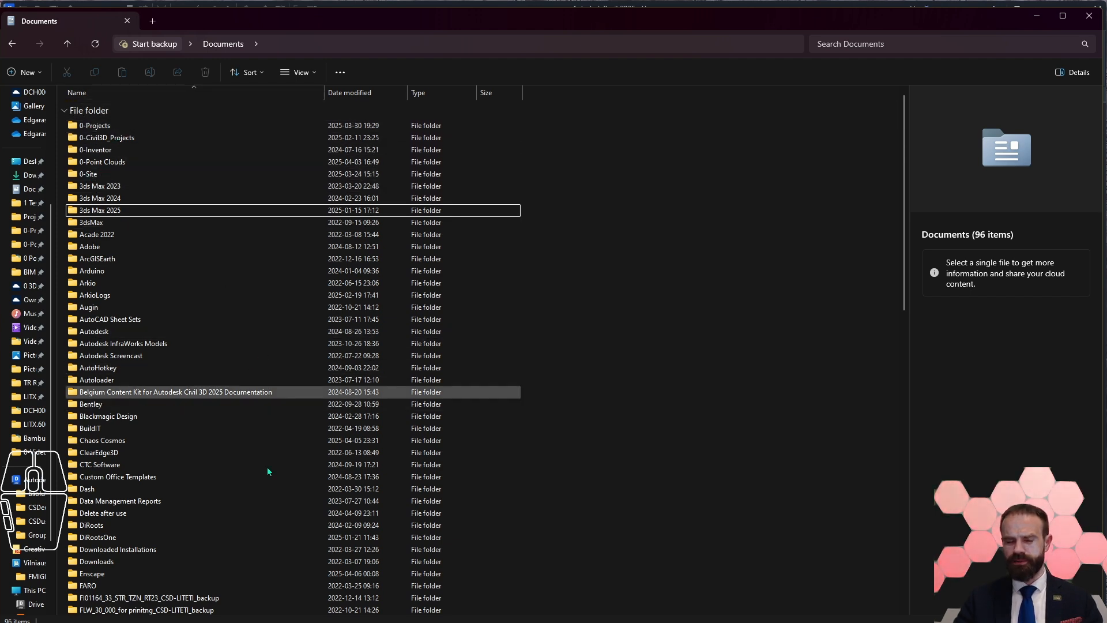
scroll(236, 341, "down", 4)
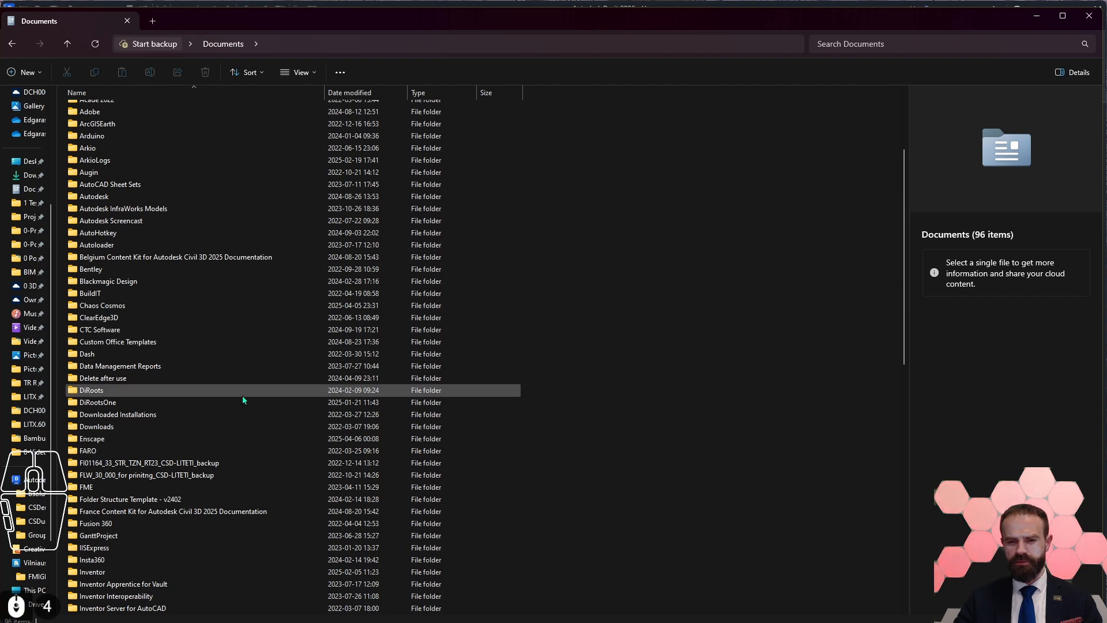
scroll(241, 414, "up", 4)
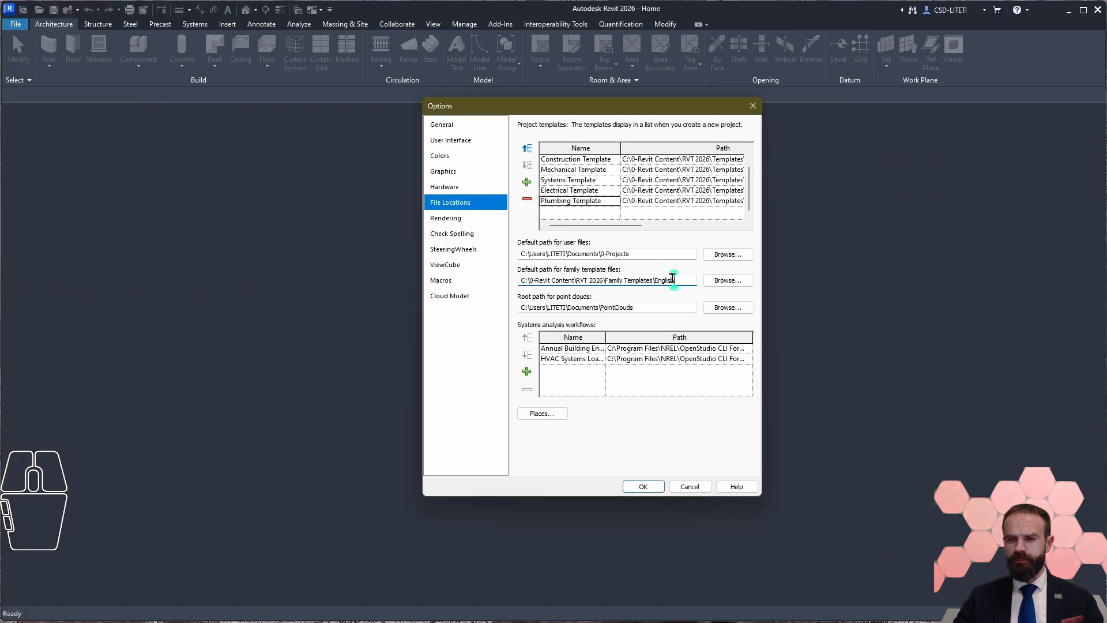
Step: Inspect the default family template folder, Family Templates\English, in the folder browser and close it without changing the path
left_click_drag(528, 280, 678, 284)
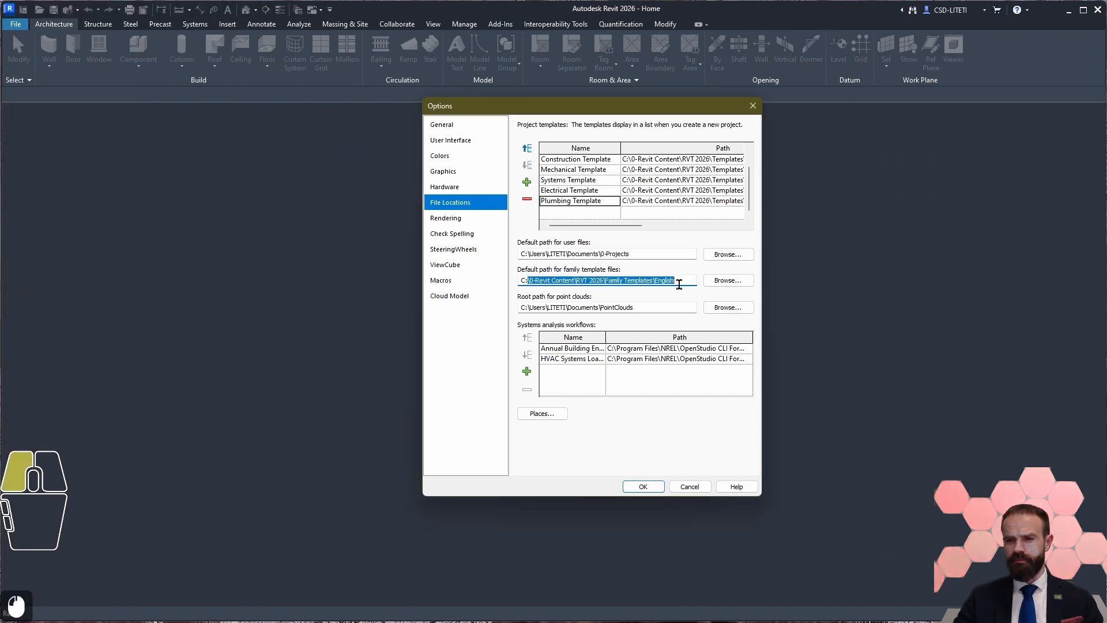
left_click(636, 280)
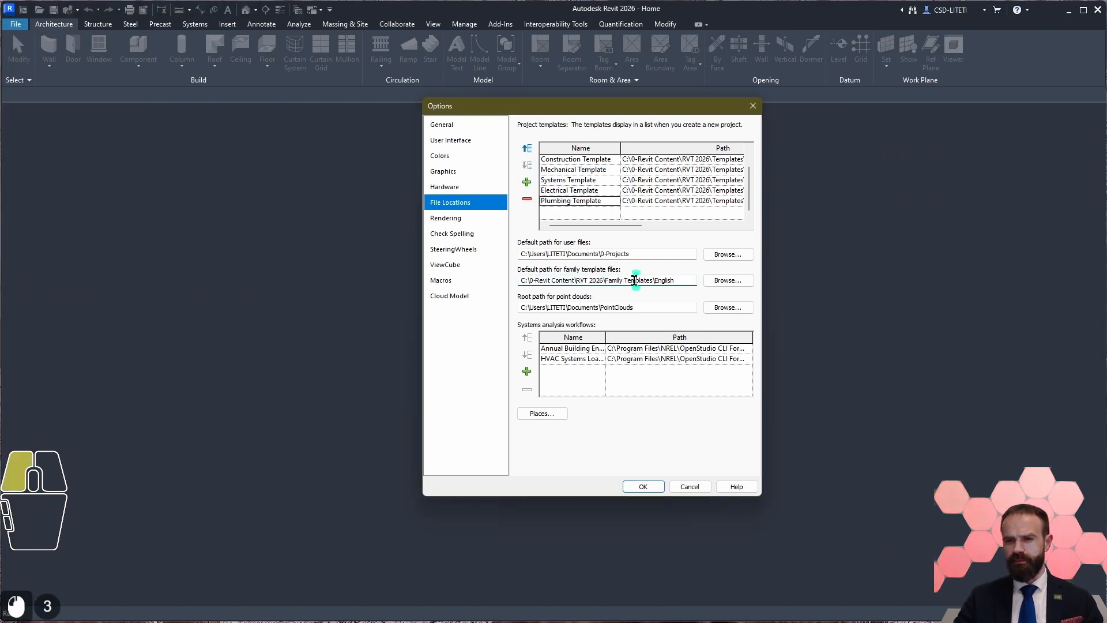
left_click(728, 281)
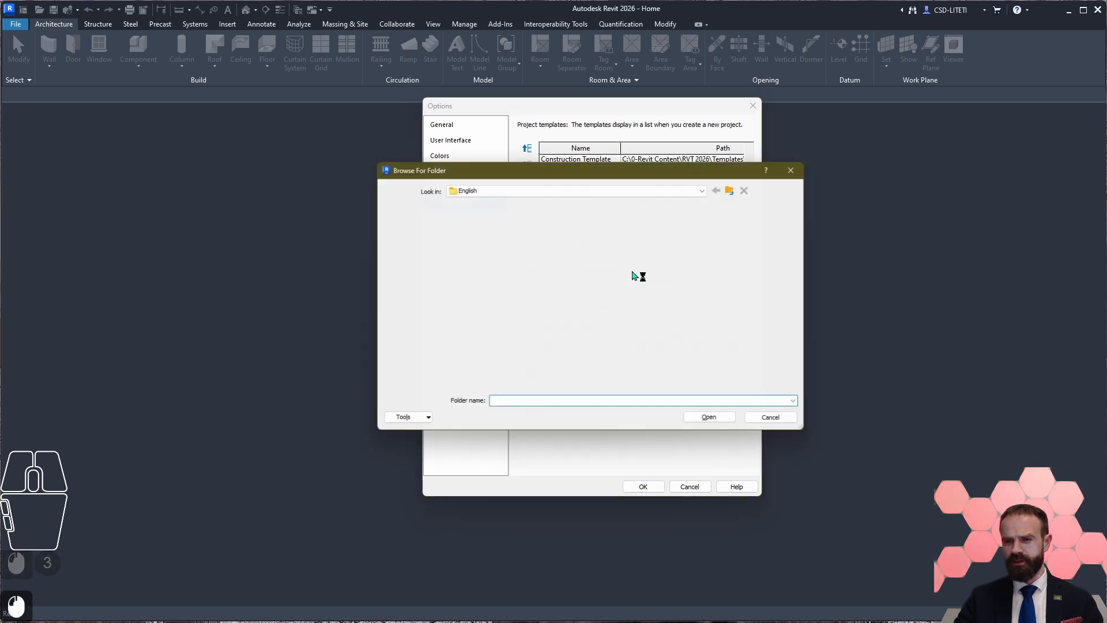
double_click(475, 218)
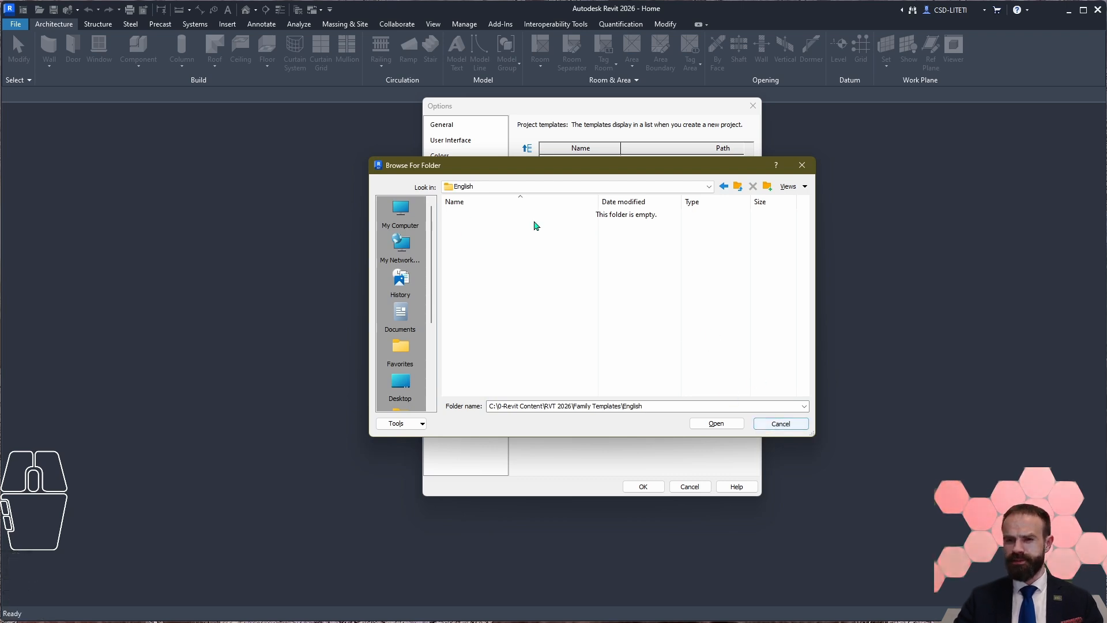
left_click(499, 186)
left_click(529, 197)
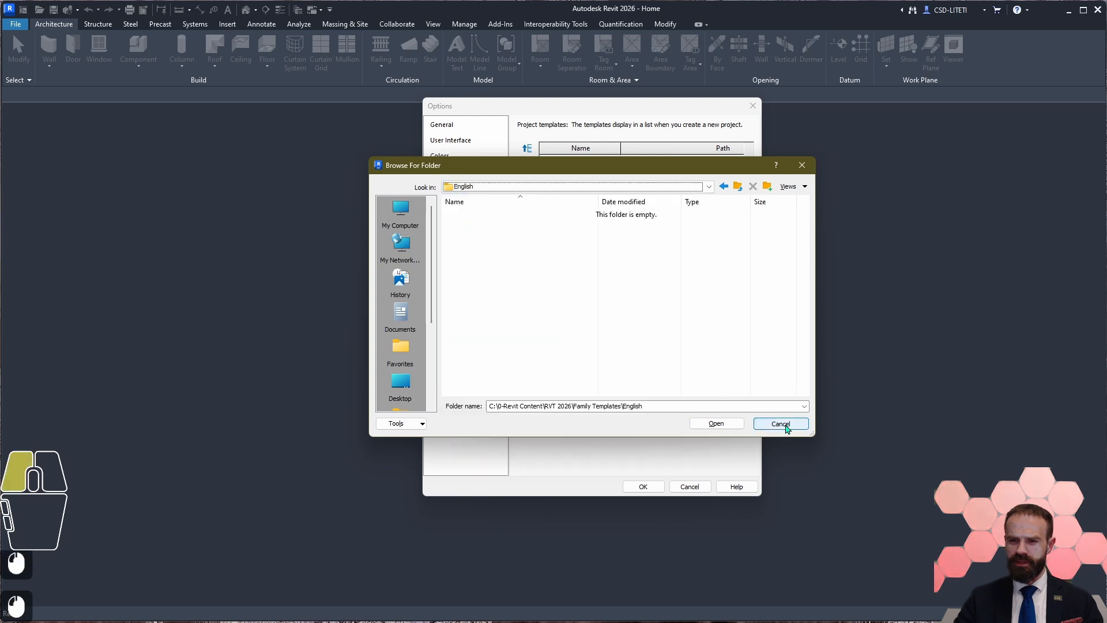
left_click(781, 424)
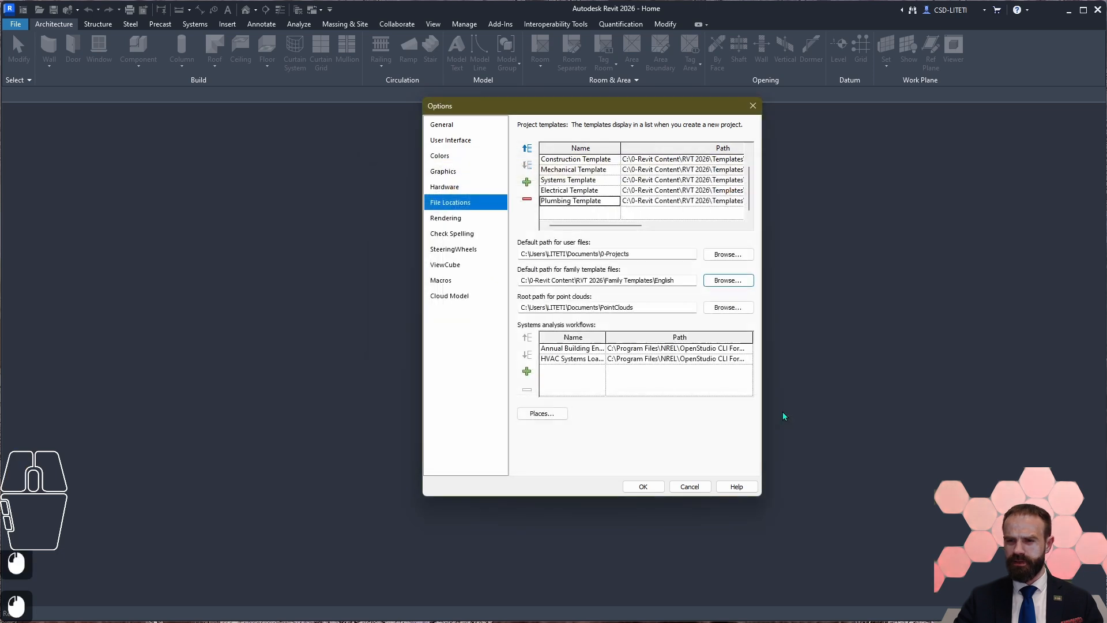
Step: Change the root path for point clouds to a 0-PointClouds subfolder under Documents, matching the 0- prefix of the user files folder
left_click(633, 306)
double_click(600, 307)
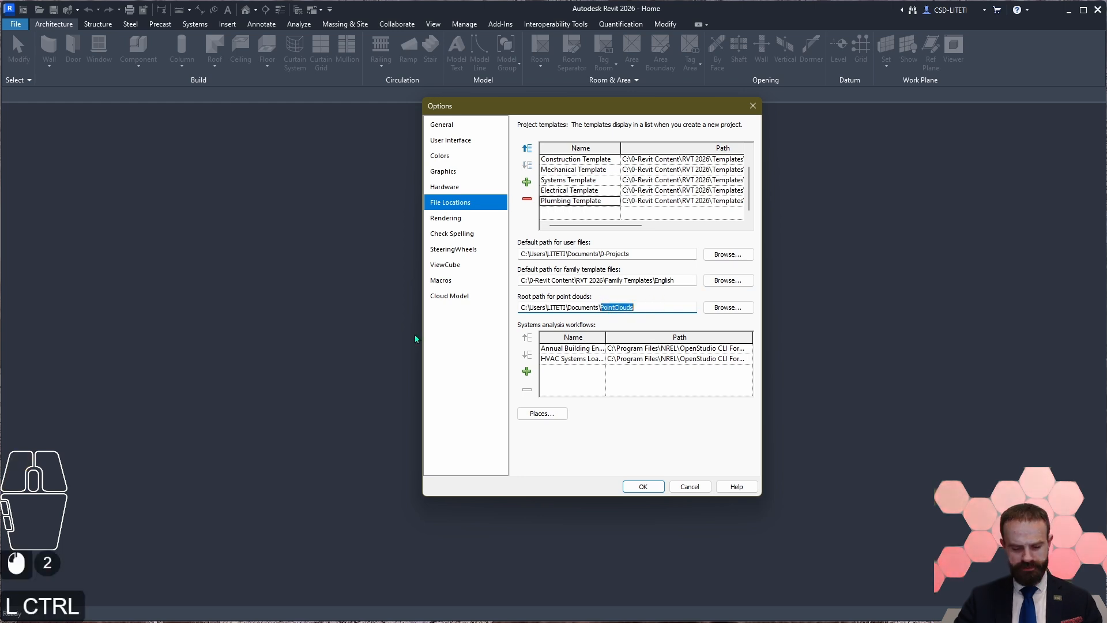
key("ctrl+v")
key("ctrl+c")
key("ctrl+c")
double_click(626, 307)
left_click(630, 307)
key("ctrl+v")
left_click(604, 307)
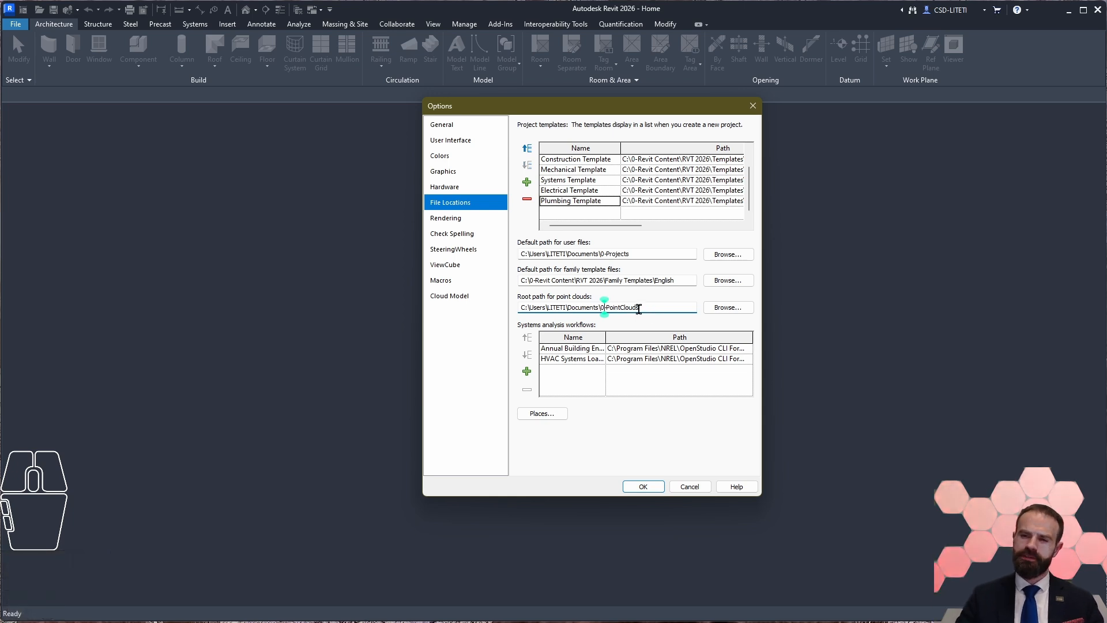
left_click(640, 254)
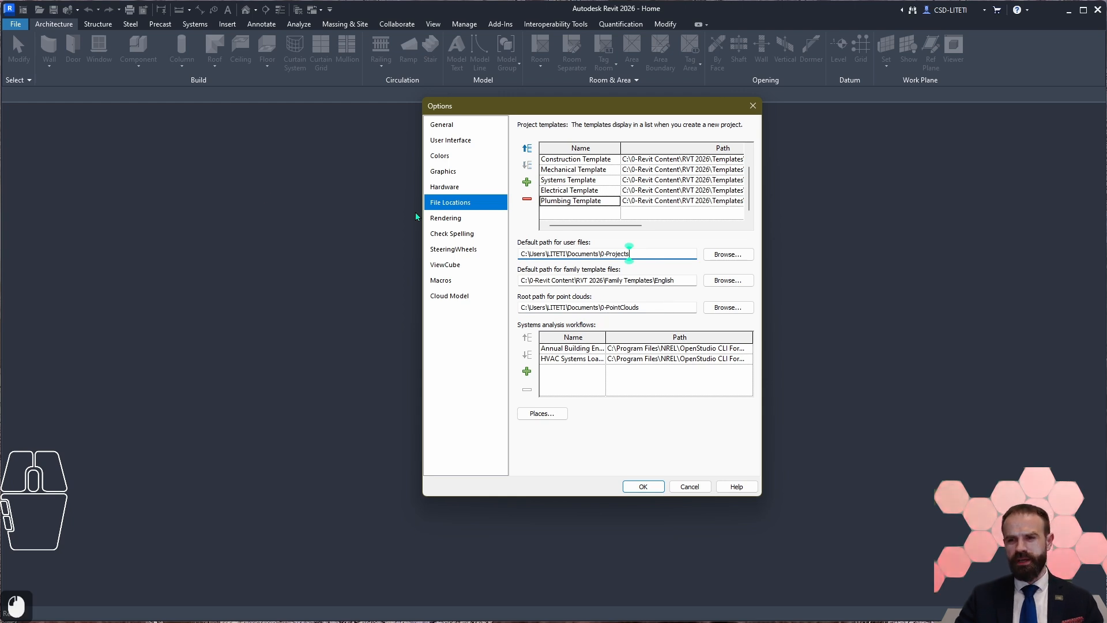
double_click(642, 308)
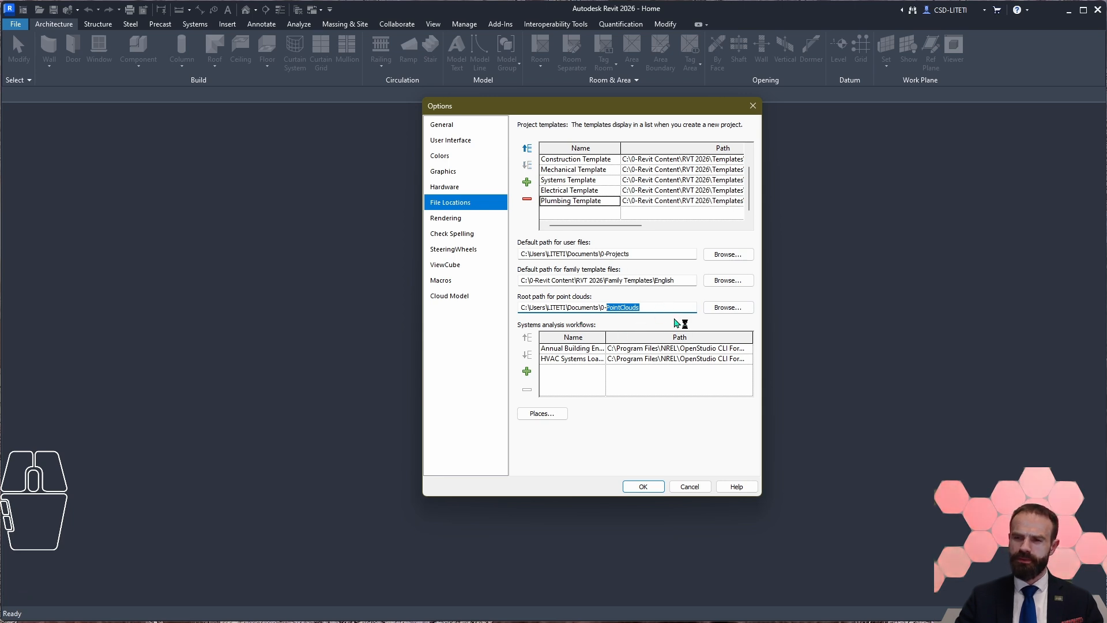
Step: Examine the full names and OpenStudio file paths of the Annual Building Energy Simulation and HVAC Systems Loads and Sizing workflows
double_click(582, 358)
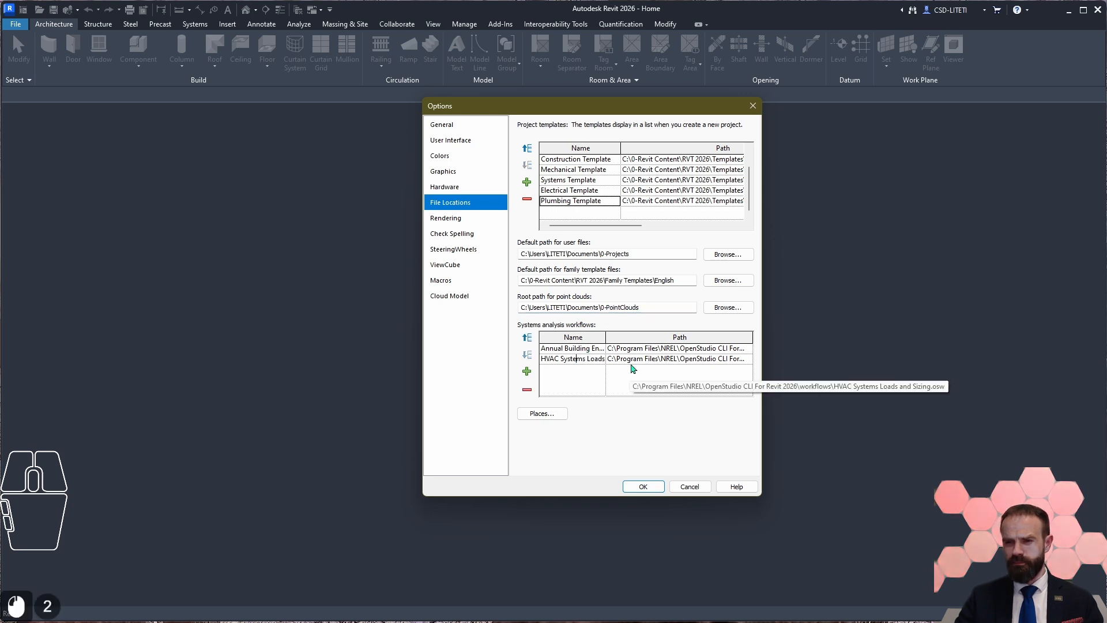
left_click_drag(606, 359, 693, 357)
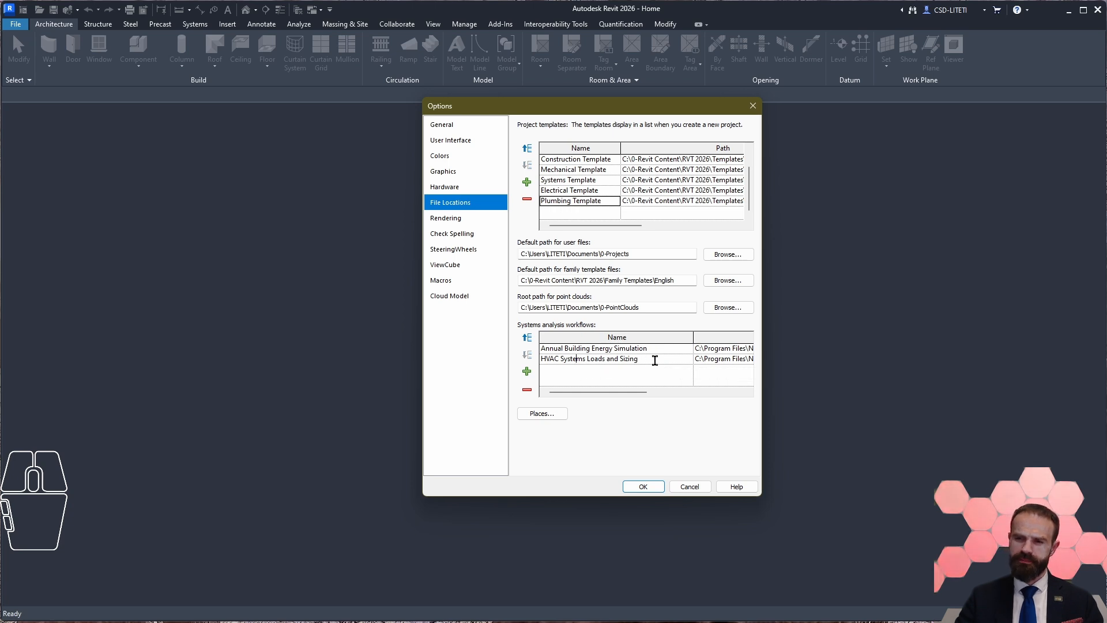
left_click_drag(693, 346, 610, 352)
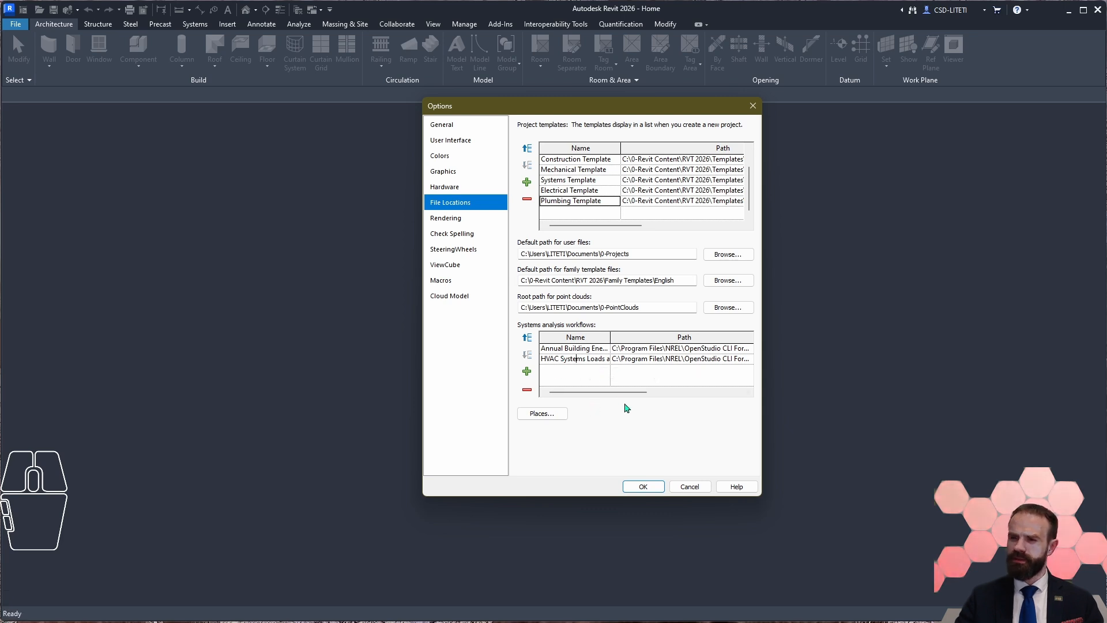
left_click_drag(616, 394, 605, 395)
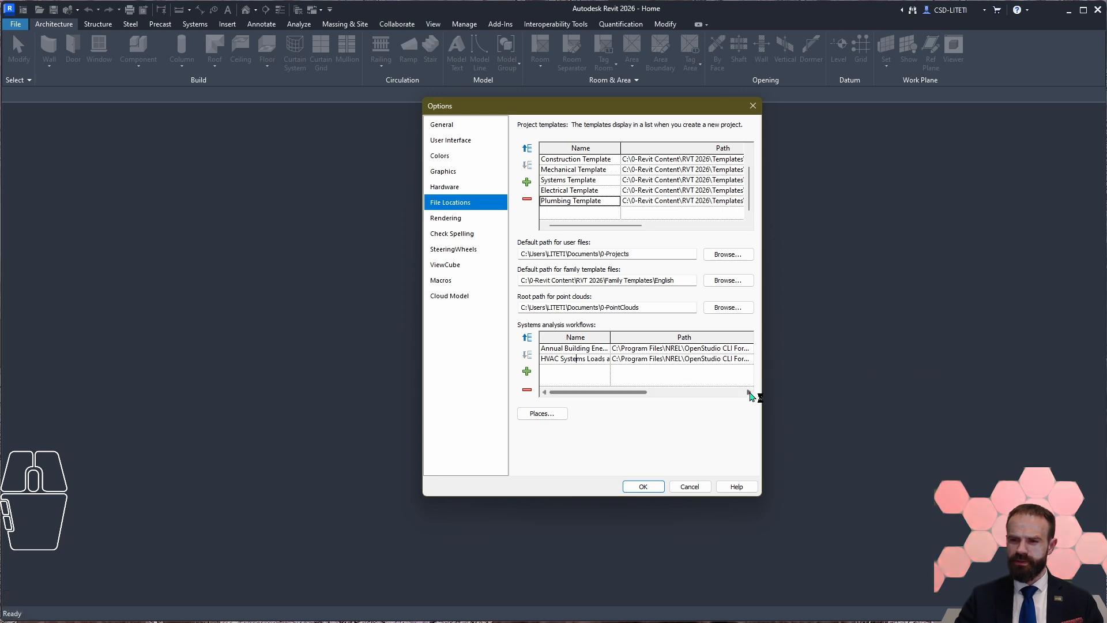
left_click(750, 393)
left_click_drag(728, 347, 769, 345)
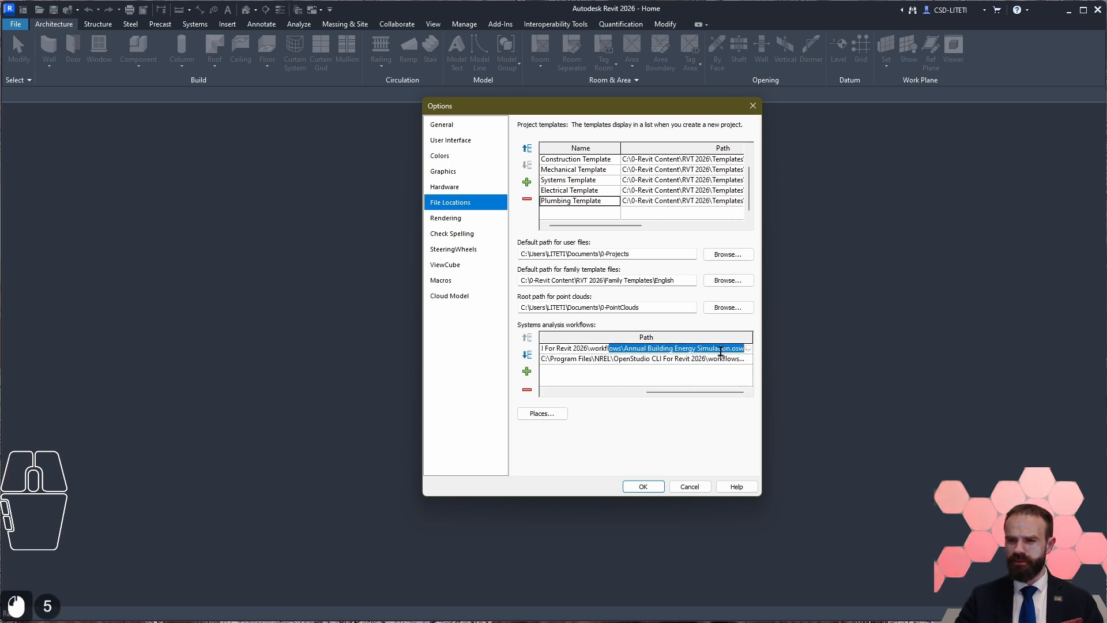
left_click(685, 352)
left_click(675, 360)
left_click(676, 361)
left_click(702, 361)
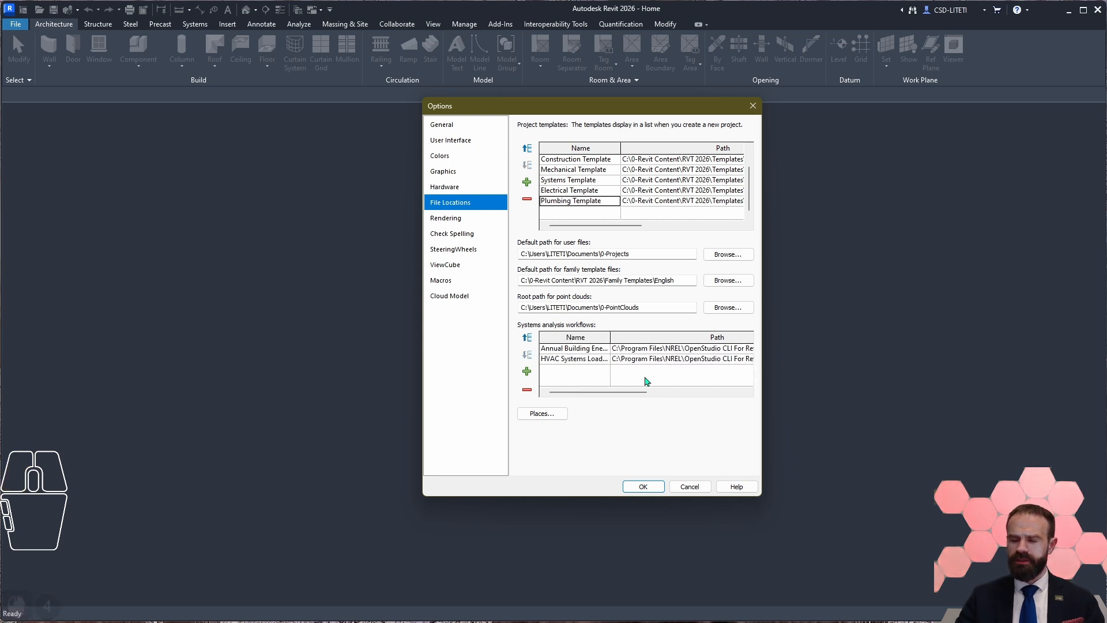
left_click(530, 374)
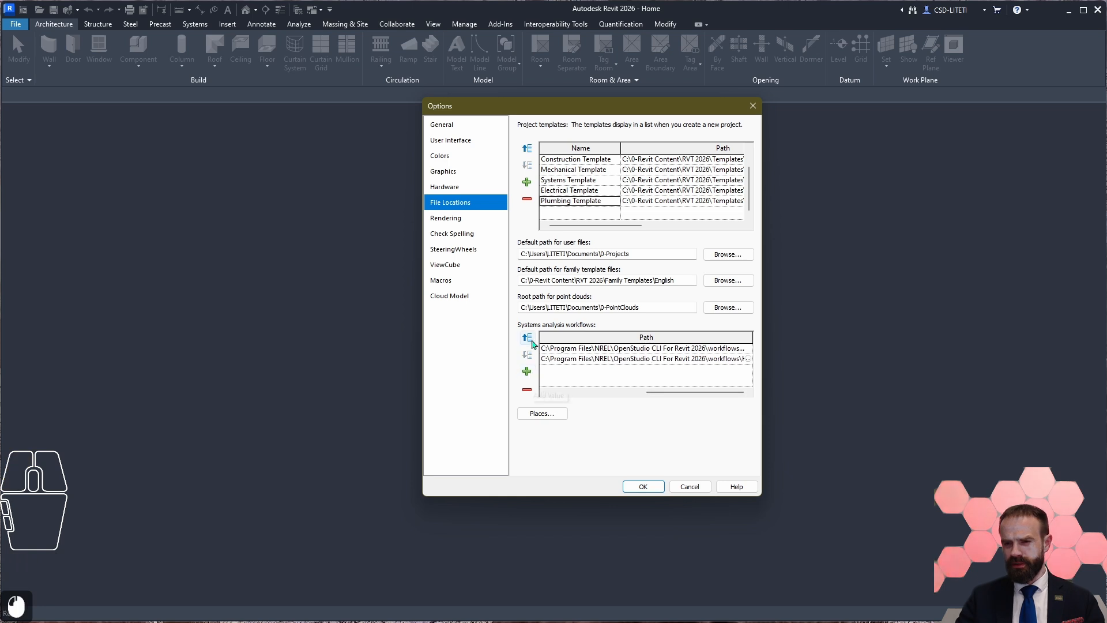
left_click(564, 393)
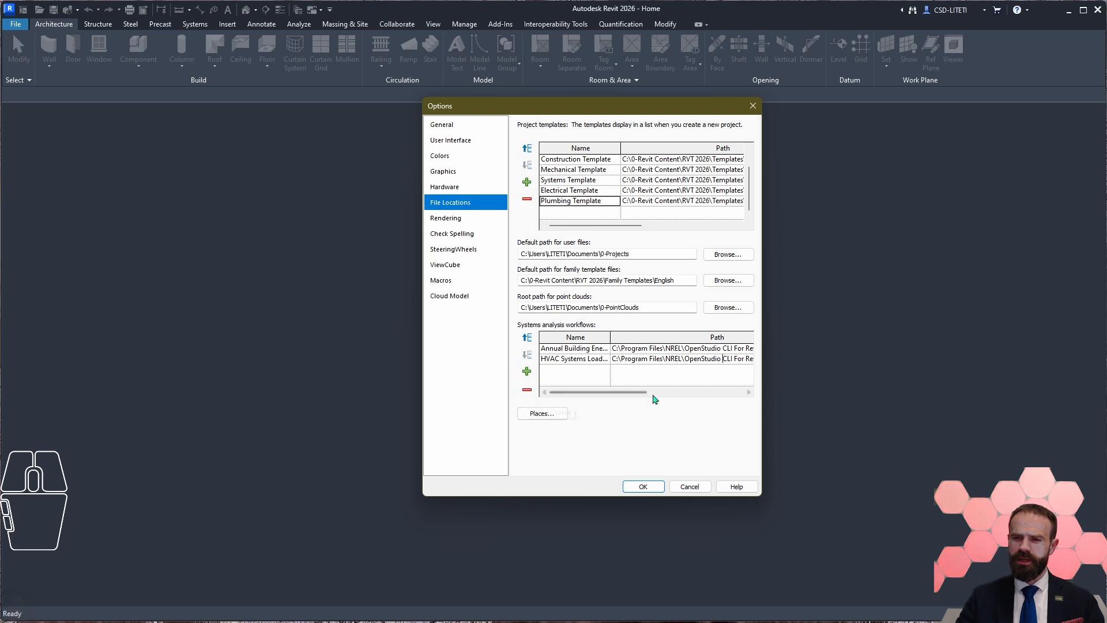
left_click_drag(644, 392, 748, 396)
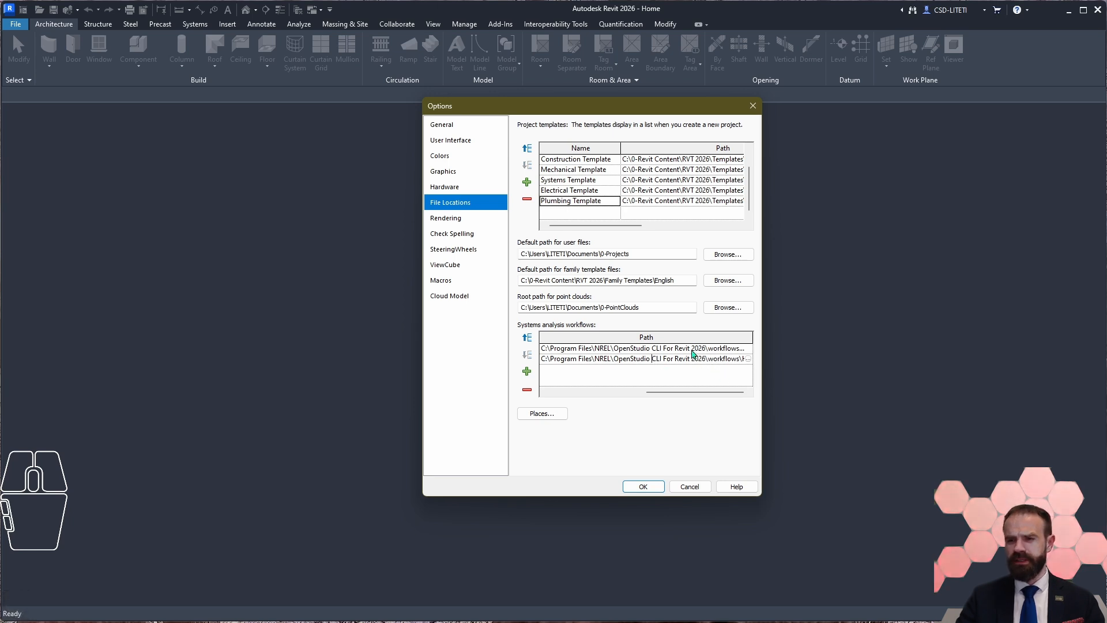
left_click(643, 367)
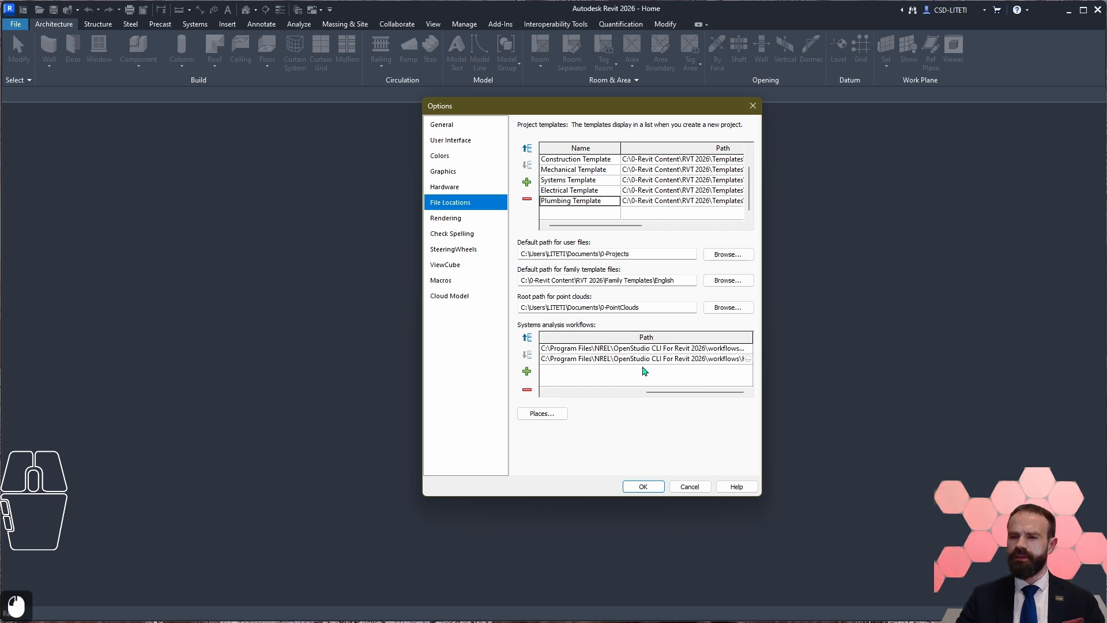
double_click(595, 357)
left_click(601, 356)
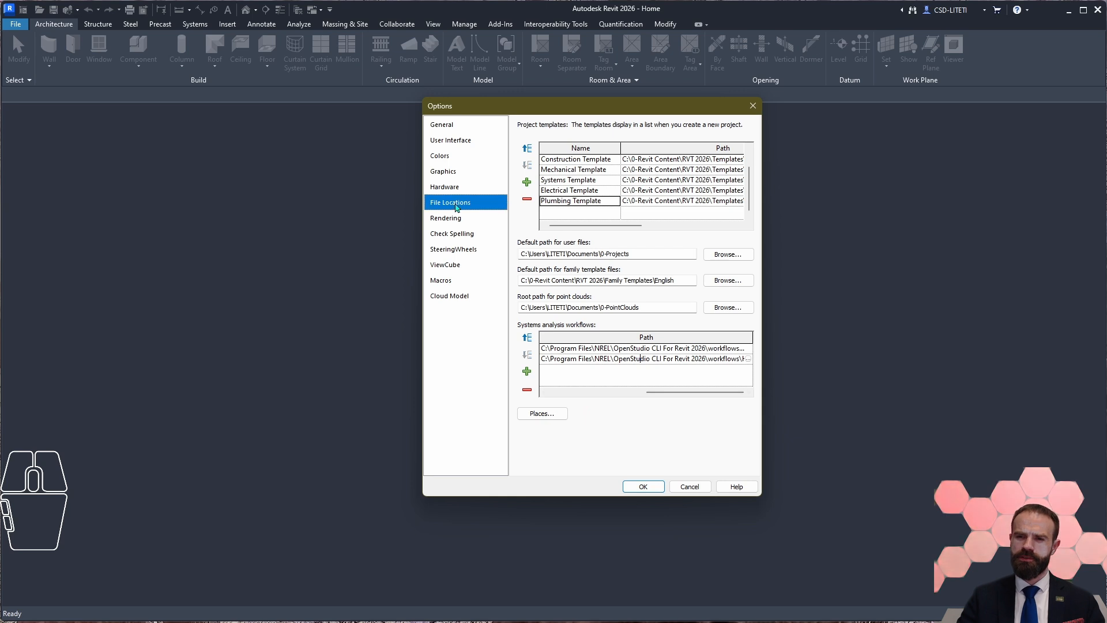
Step: Open the Places library list and examine the paths of the Metric, Areabook, Buildingbook and Roombook libraries
left_click(551, 414)
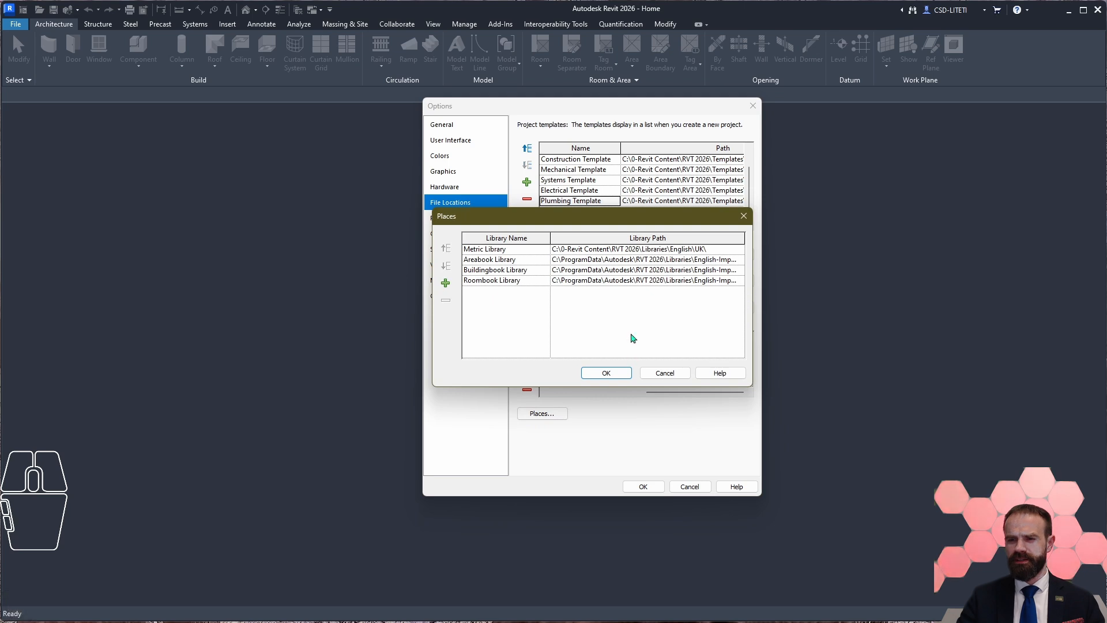
double_click(549, 244)
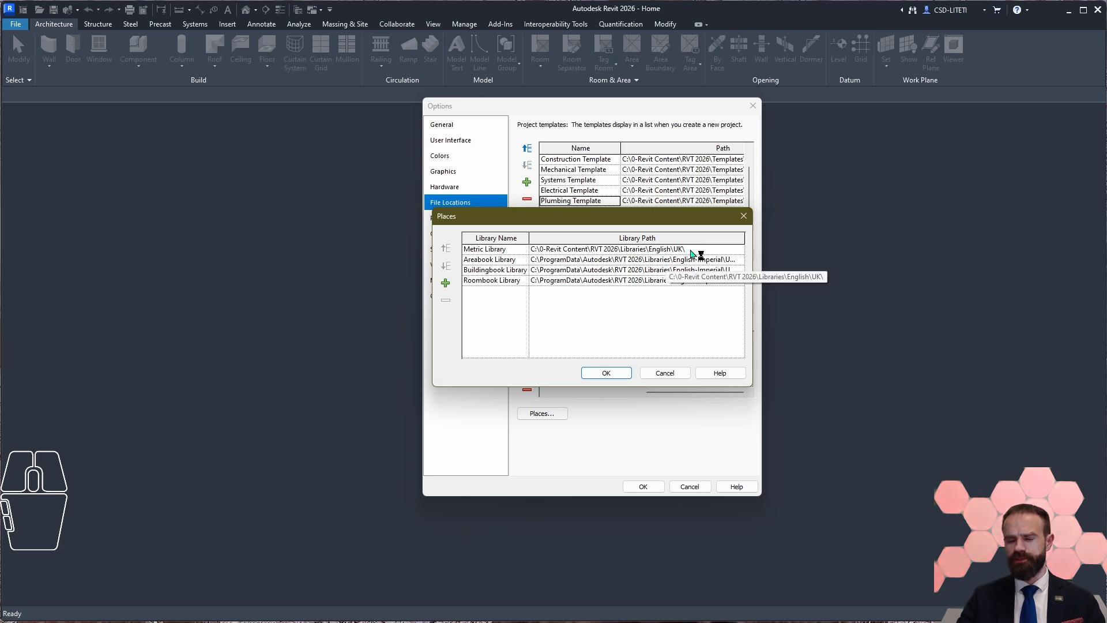
left_click_drag(528, 238, 548, 238)
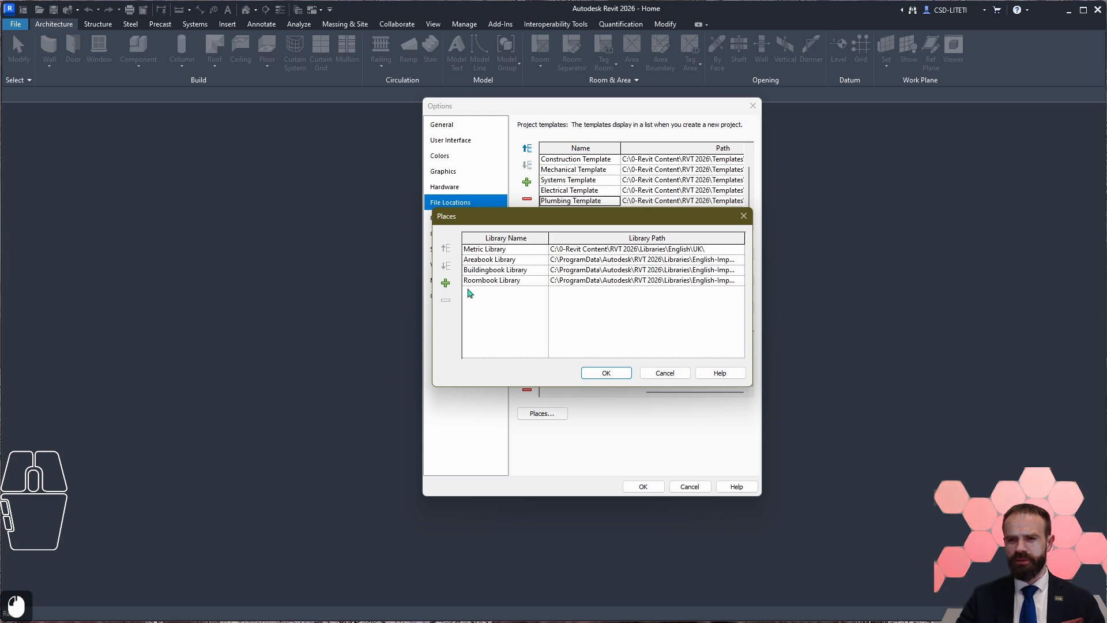
left_click_drag(549, 238, 525, 238)
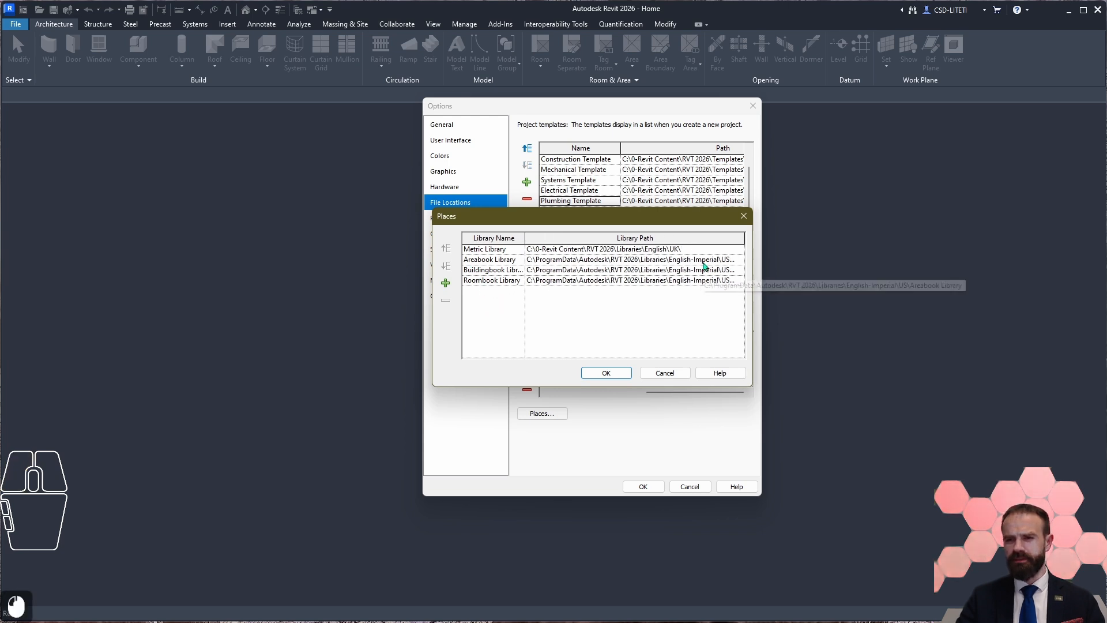
left_click(673, 271)
left_click_drag(673, 271, 761, 280)
left_click(654, 281)
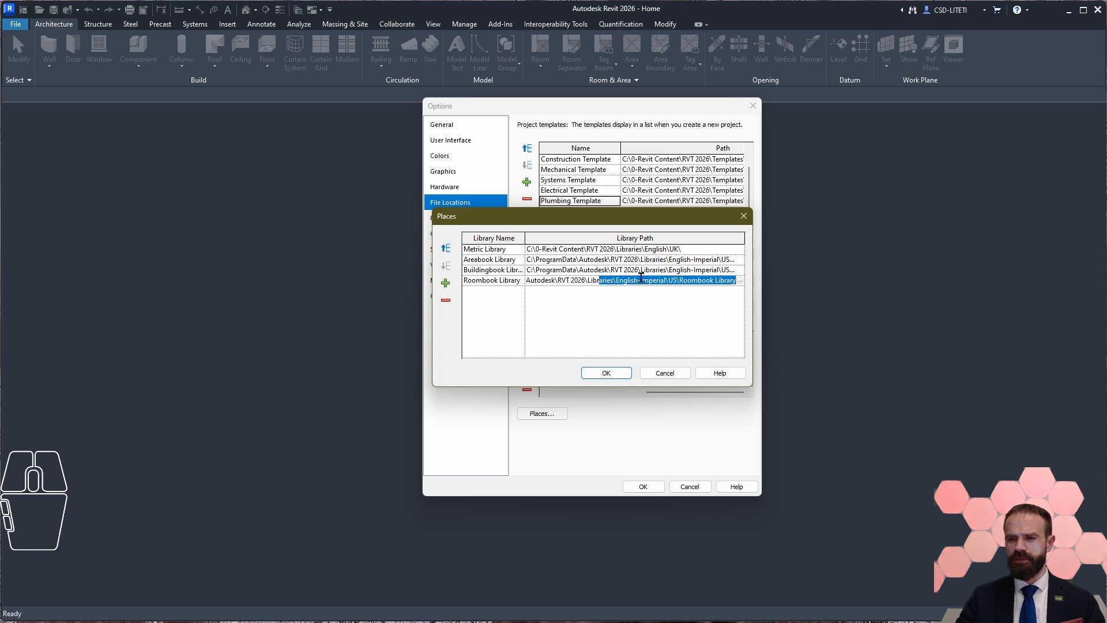
left_click(658, 269)
left_click_drag(623, 271, 818, 269)
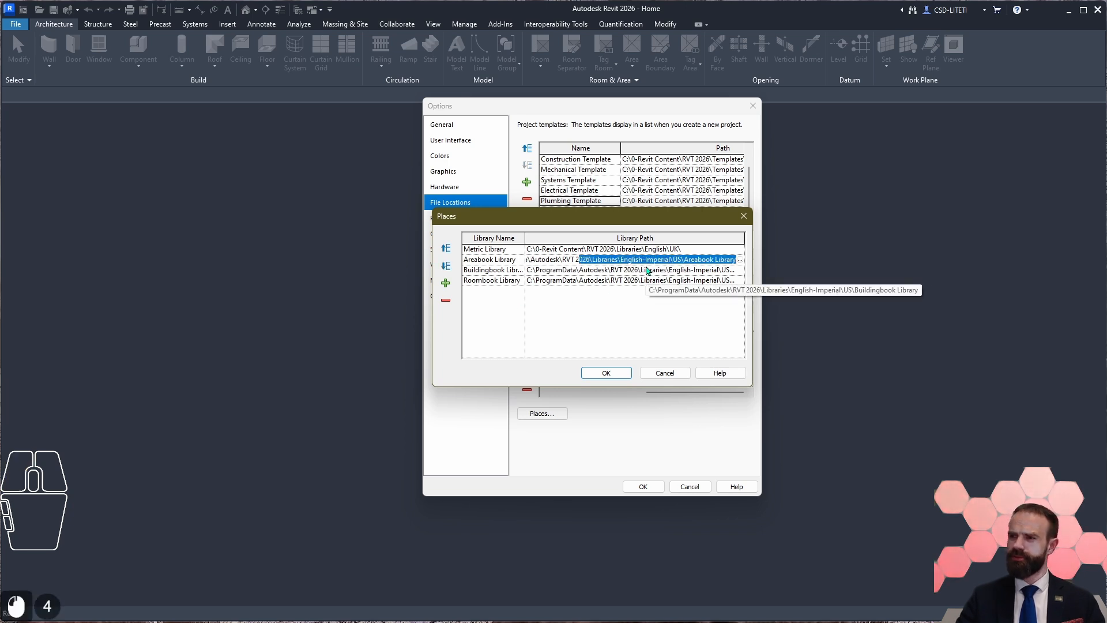
left_click_drag(658, 260, 744, 260)
left_click(645, 260)
left_click_drag(624, 259, 775, 261)
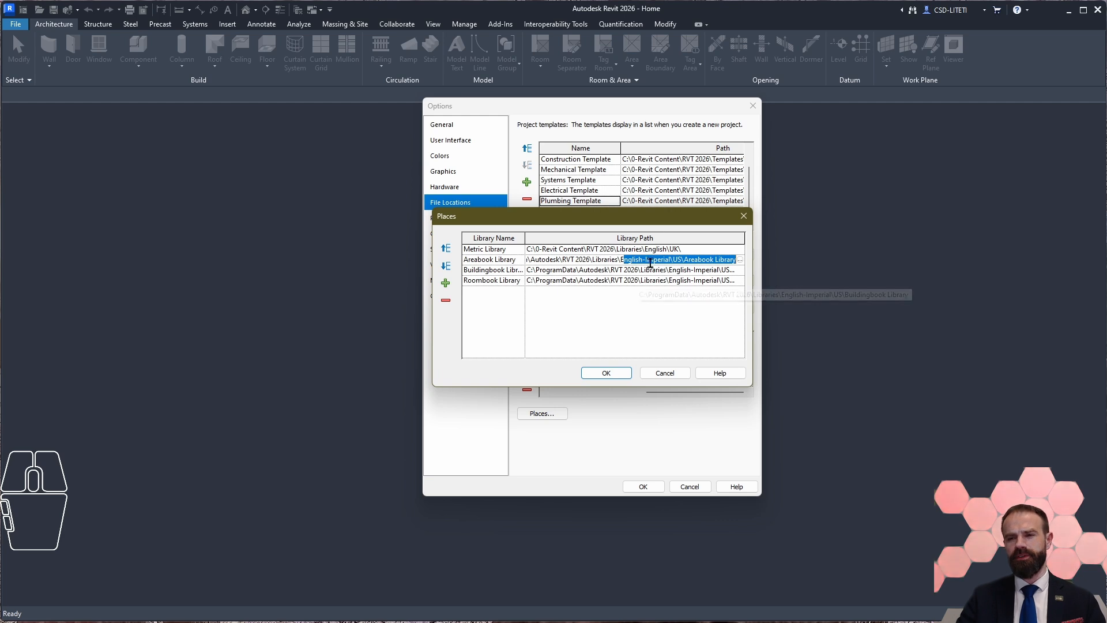
left_click(597, 260)
left_click(488, 249)
double_click(488, 249)
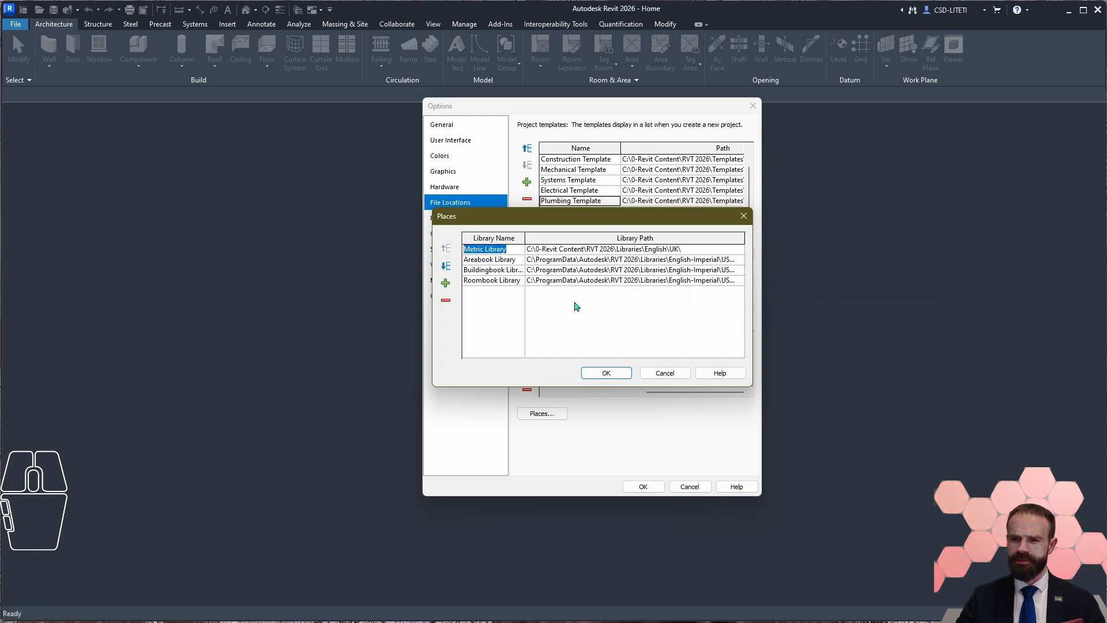
Step: Add a new library entry to the Places list and copy the Metric Library path into it
left_click(519, 292)
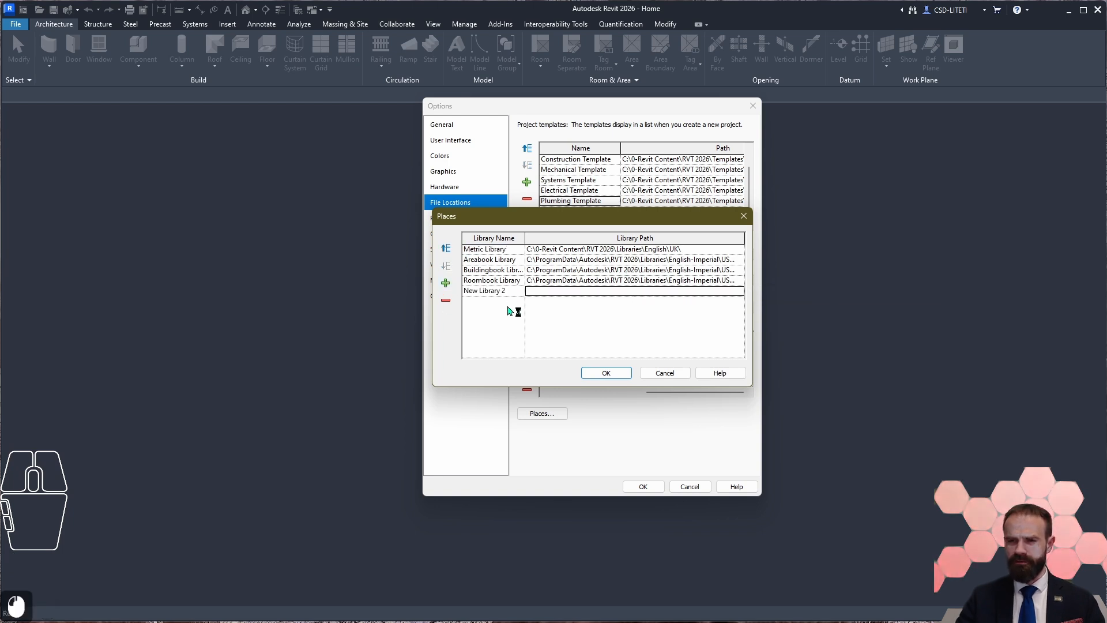
left_click(598, 281)
key("ctrl+c")
double_click(569, 293)
key("ctrl+v")
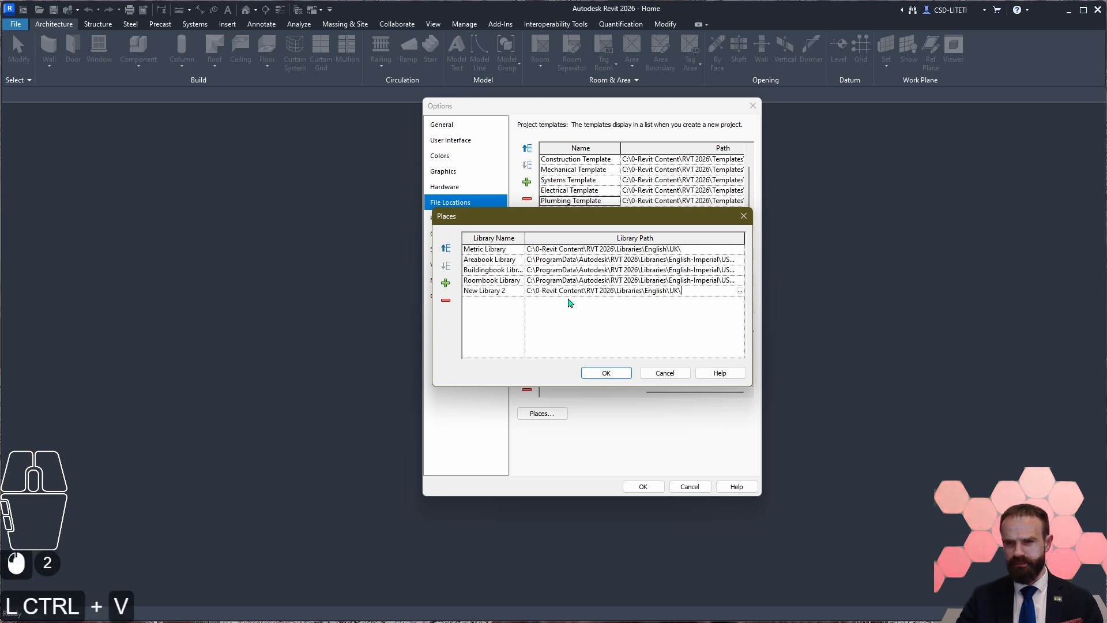
Step: Point the new library entry to the EURO folder under Libraries\English, copying the folder name for reuse
left_click(740, 290)
left_click(739, 187)
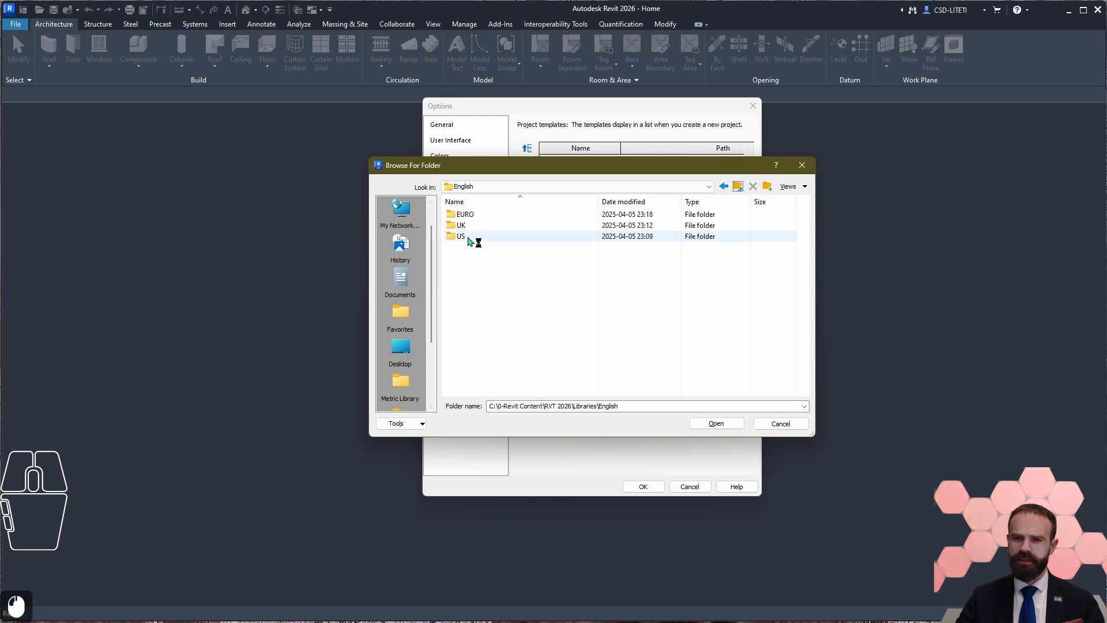
double_click(466, 214)
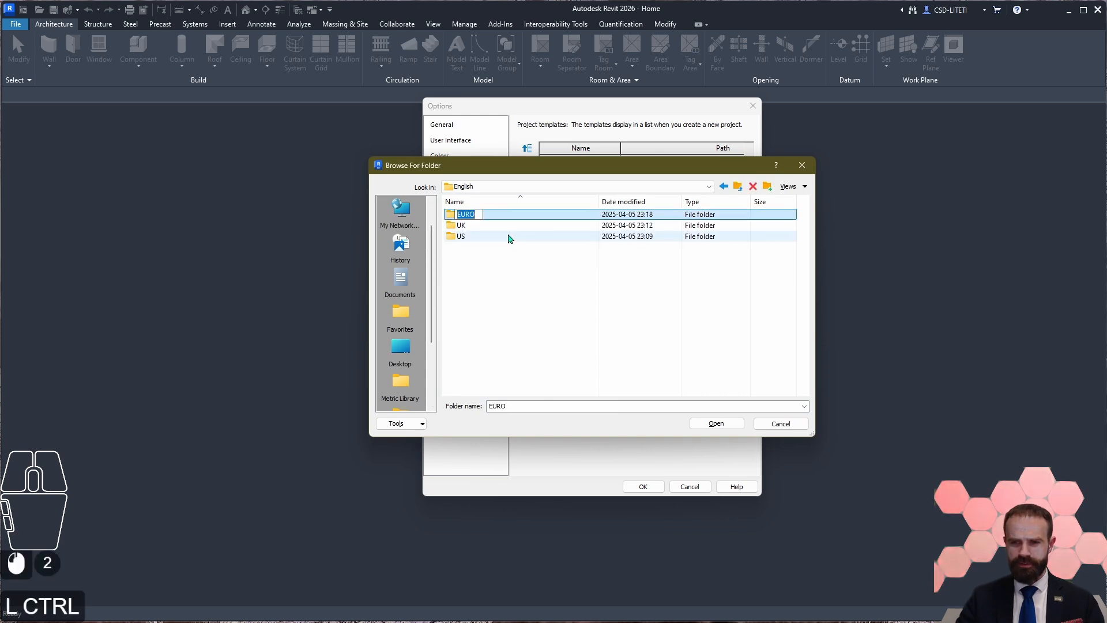
key("ctrl+c")
key("ctrl+c")
left_click(527, 283)
left_click(488, 216)
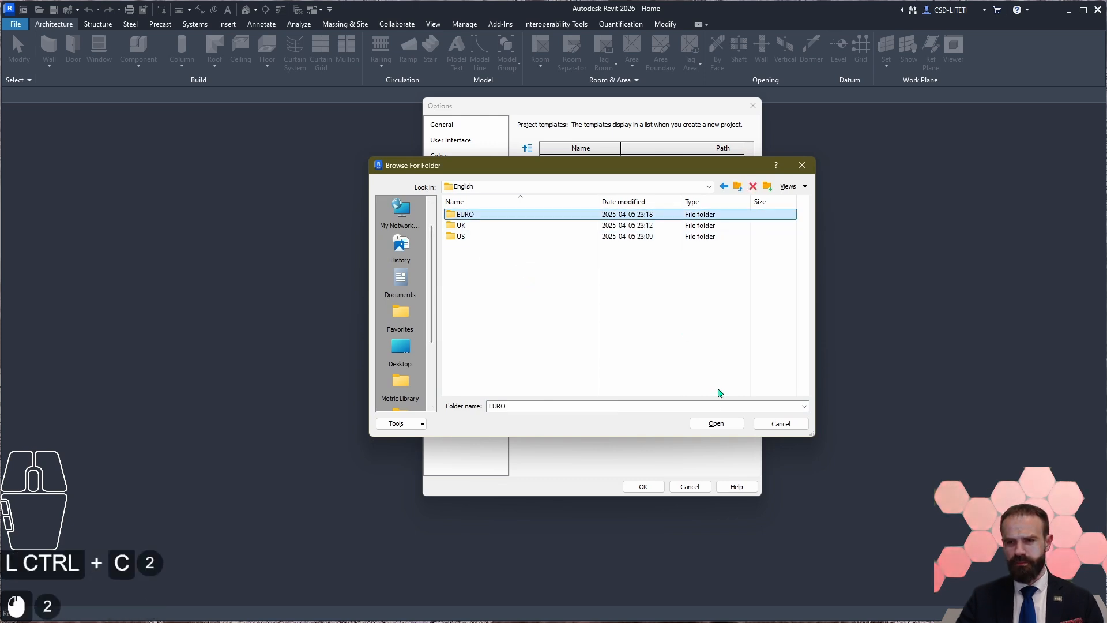
left_click(723, 426)
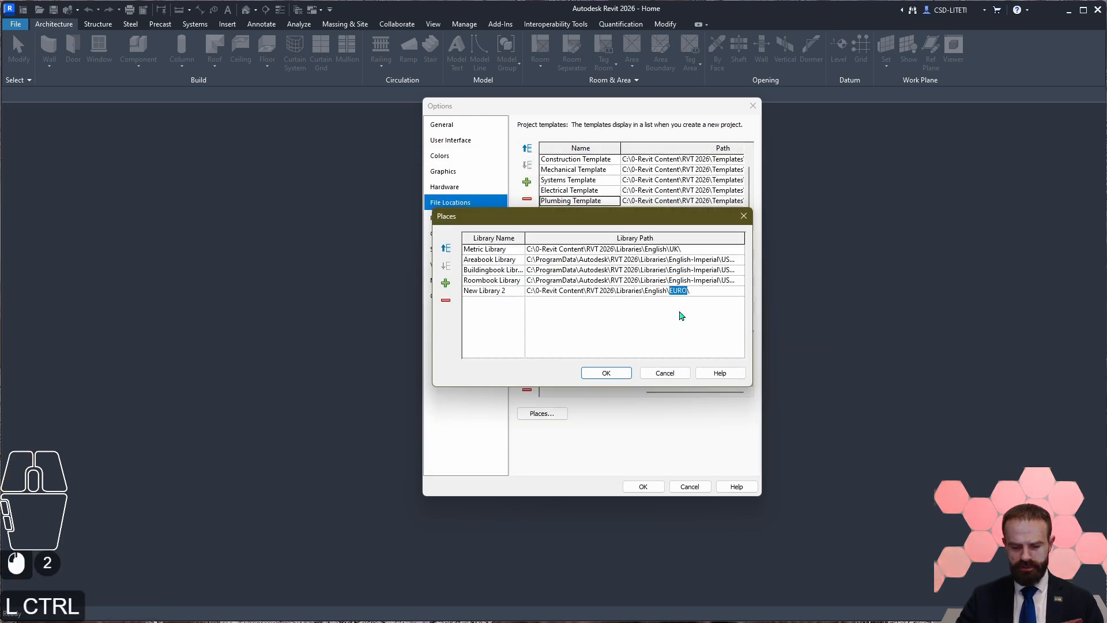
Step: Name the new entry EURO Library and place it second in the list, renaming the Metric Library to UK Library
key("ctrl+c")
left_click(511, 291)
left_click(515, 290)
type("UK")
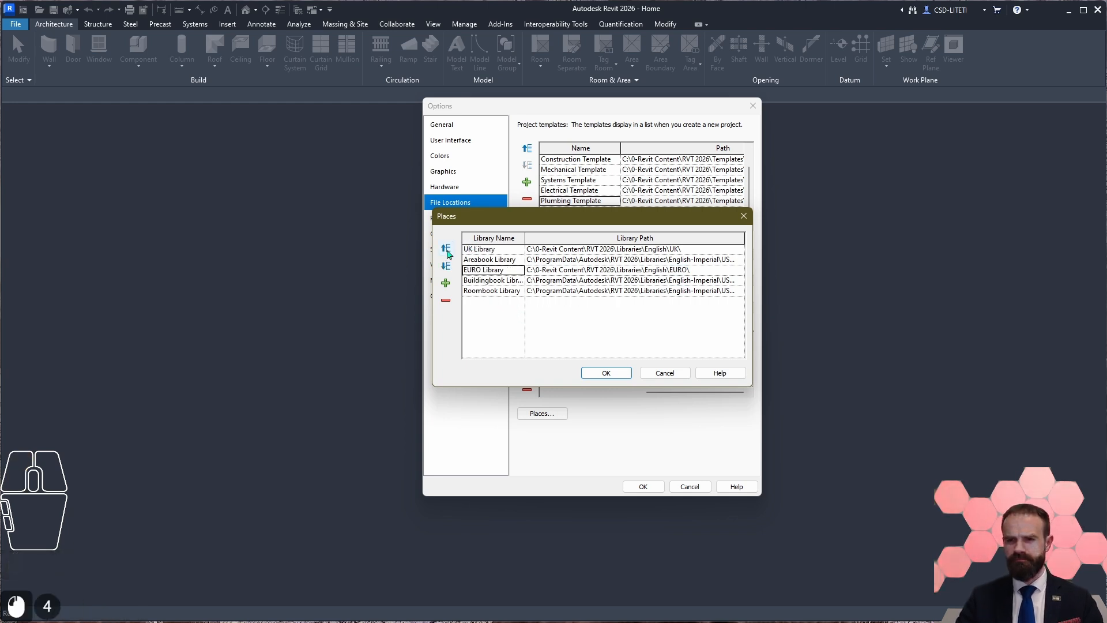
left_click(447, 249)
Step: Add another library entry and copy the UK Library path into it
left_click(445, 282)
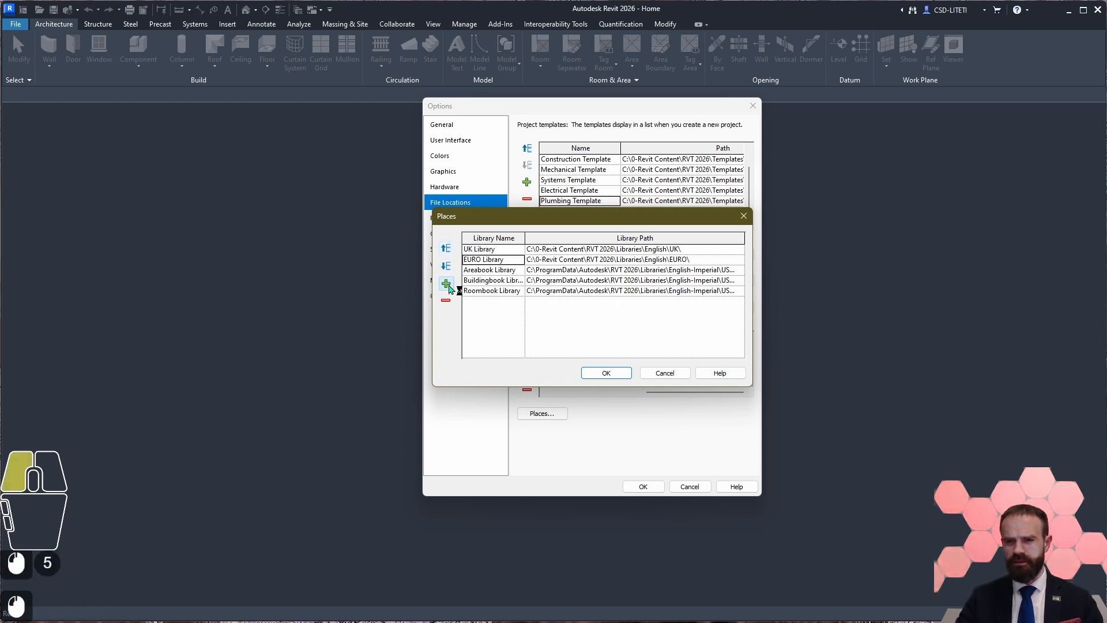
left_click(701, 249)
key("ctrl+c")
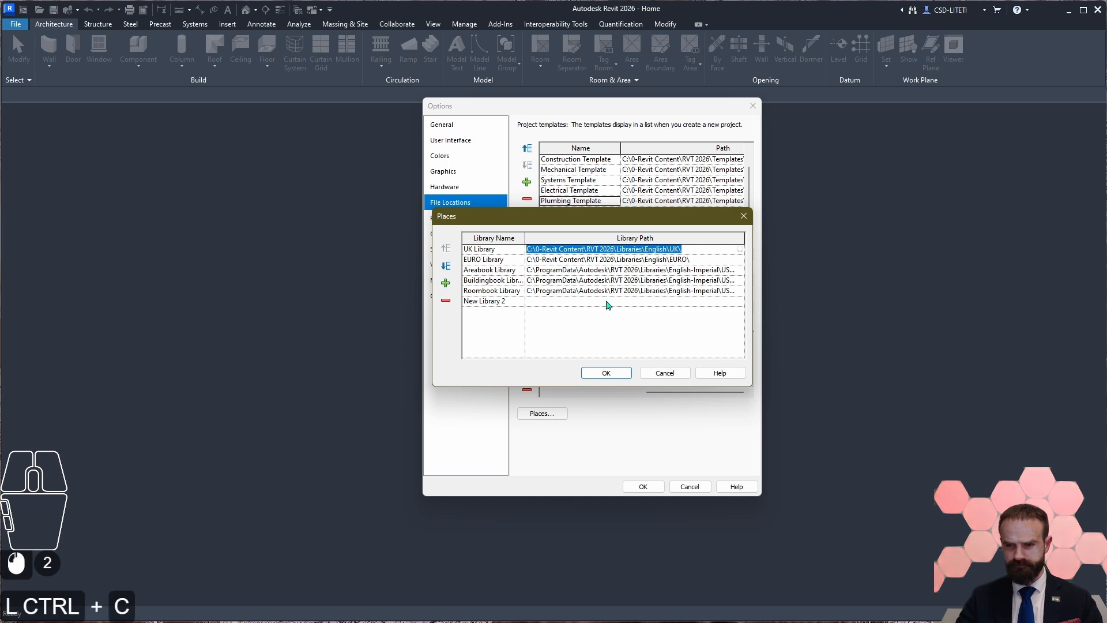
left_click(612, 300)
key("ctrl+v")
Step: Point the newest library entry to the US folder under Libraries\English, copying the folder name for reuse
left_click(740, 301)
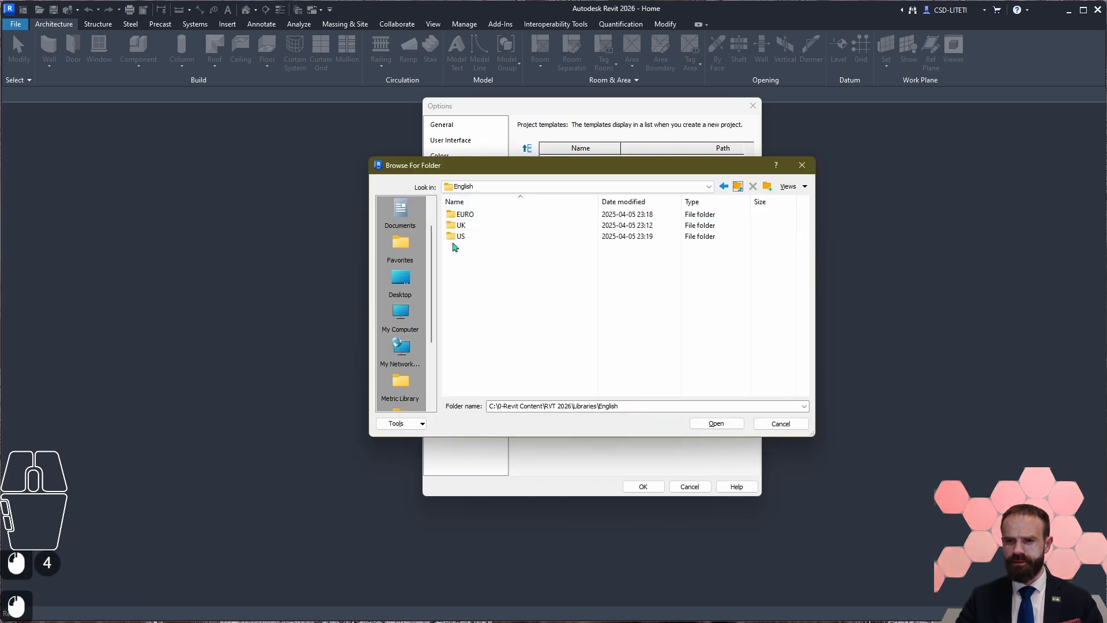
left_click(478, 236)
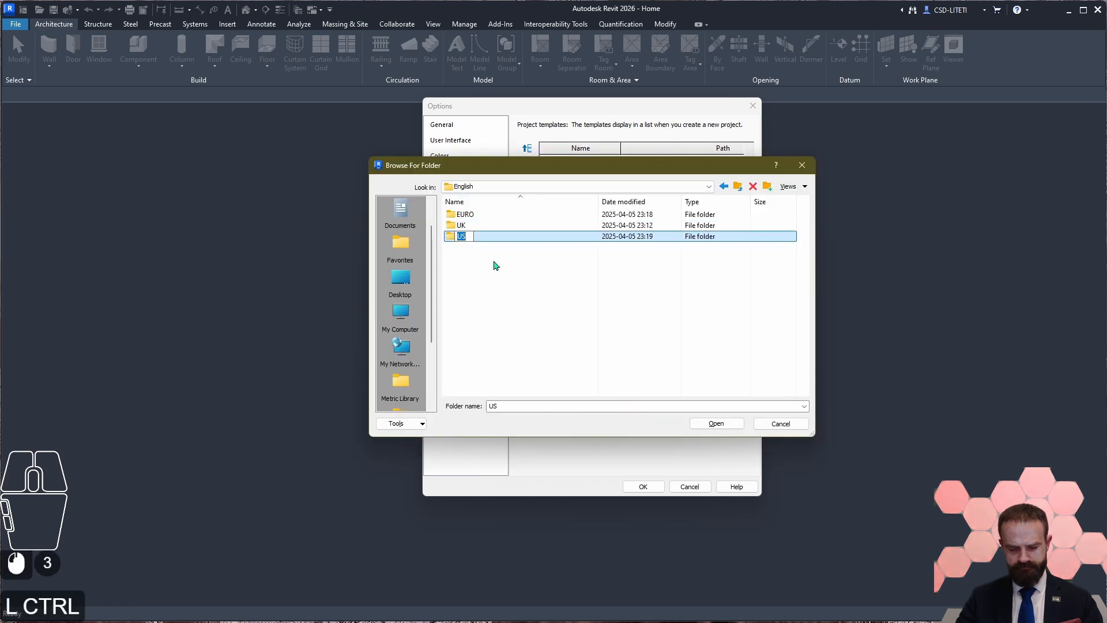
key("ctrl+c")
left_click(526, 298)
left_click(473, 236)
double_click(473, 237)
left_click(716, 423)
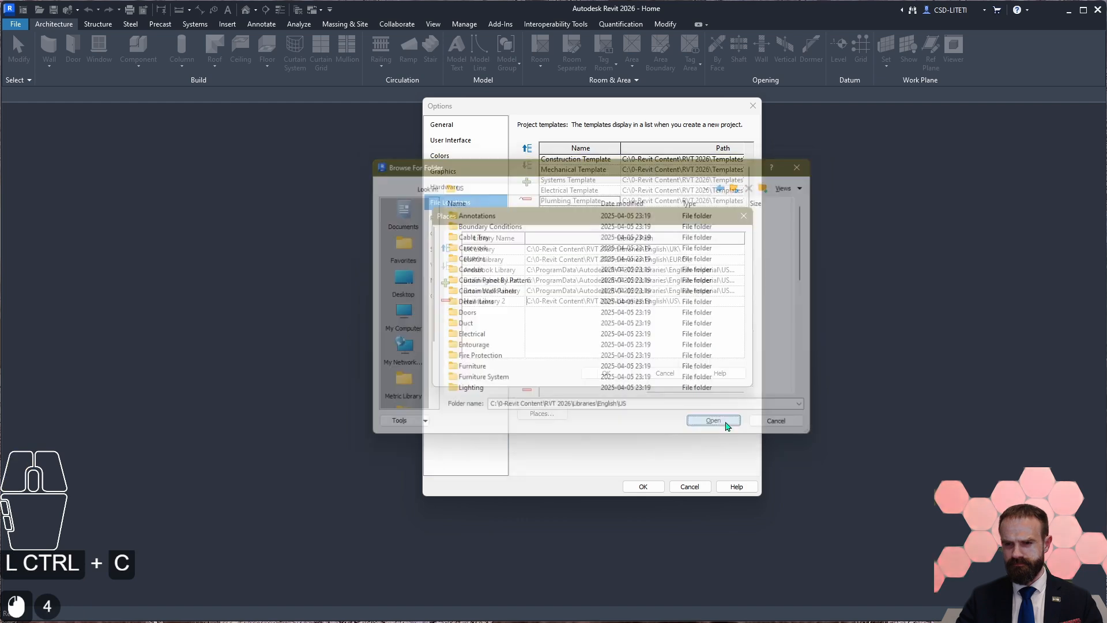
Step: Rename the library entry with the English\US path to US Library
left_click(490, 304)
left_click(490, 304)
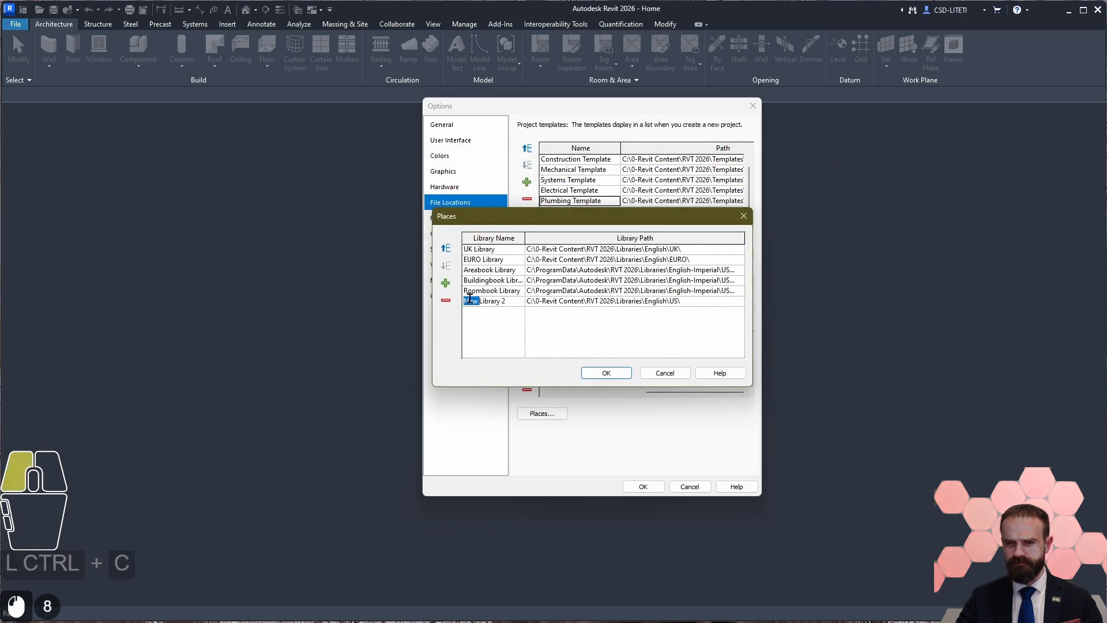
double_click(472, 300)
key("ctrl+v")
left_click(504, 300)
key("BackSpace")
key("BackSpace")
left_click(522, 330)
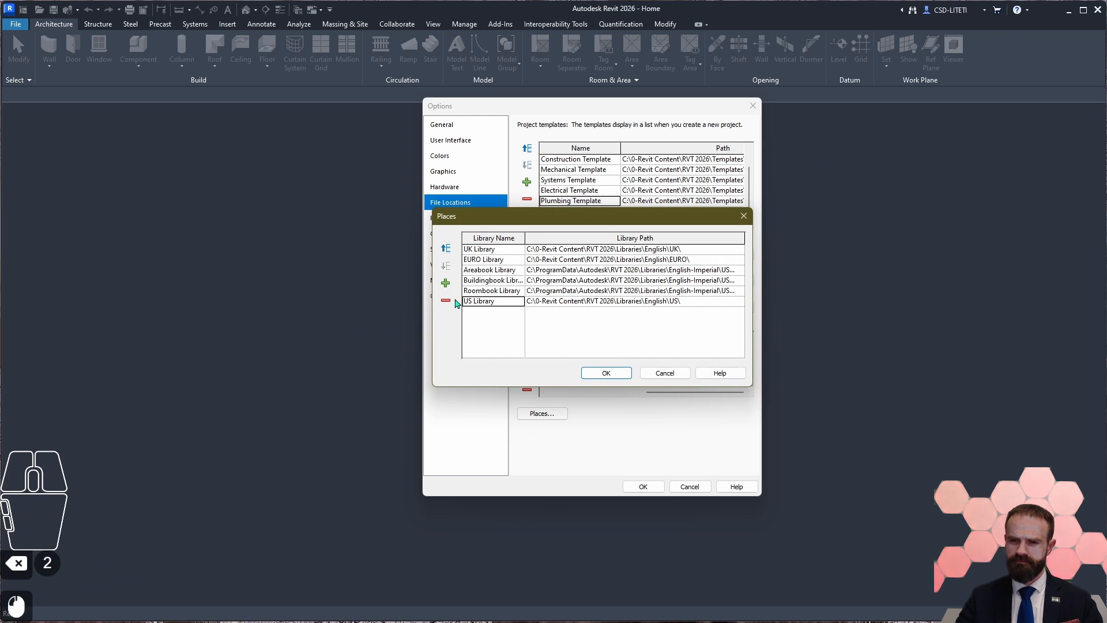
Step: Move the US Library up the list to directly below the EURO Library
left_click(447, 249)
left_click(447, 249)
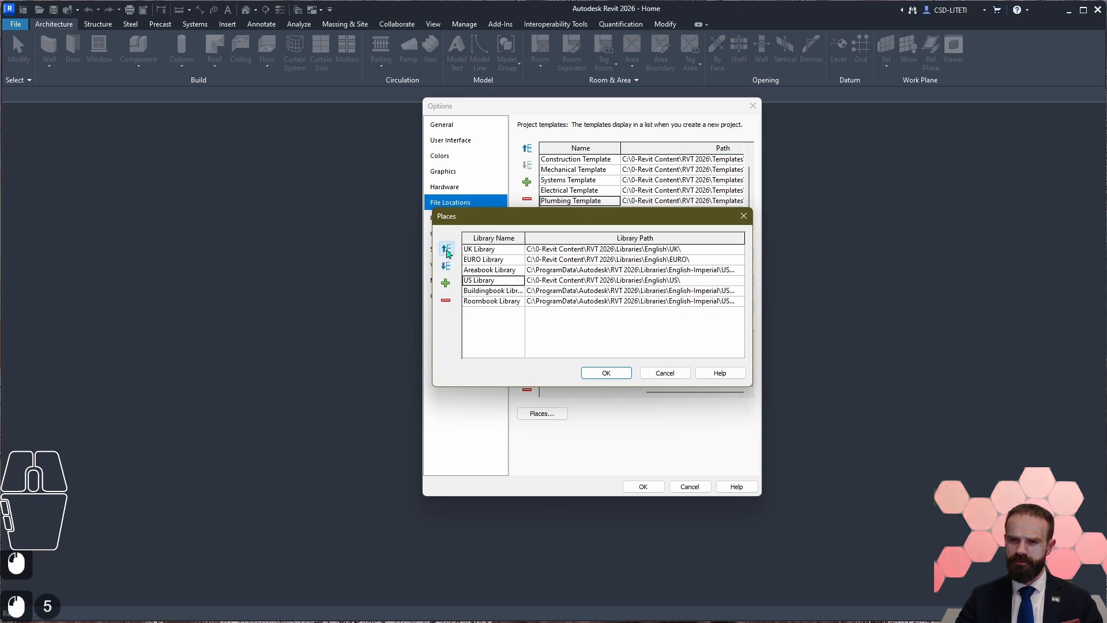
left_click(447, 249)
Step: Add another library entry and copy the EURO Library path into it
left_click(445, 284)
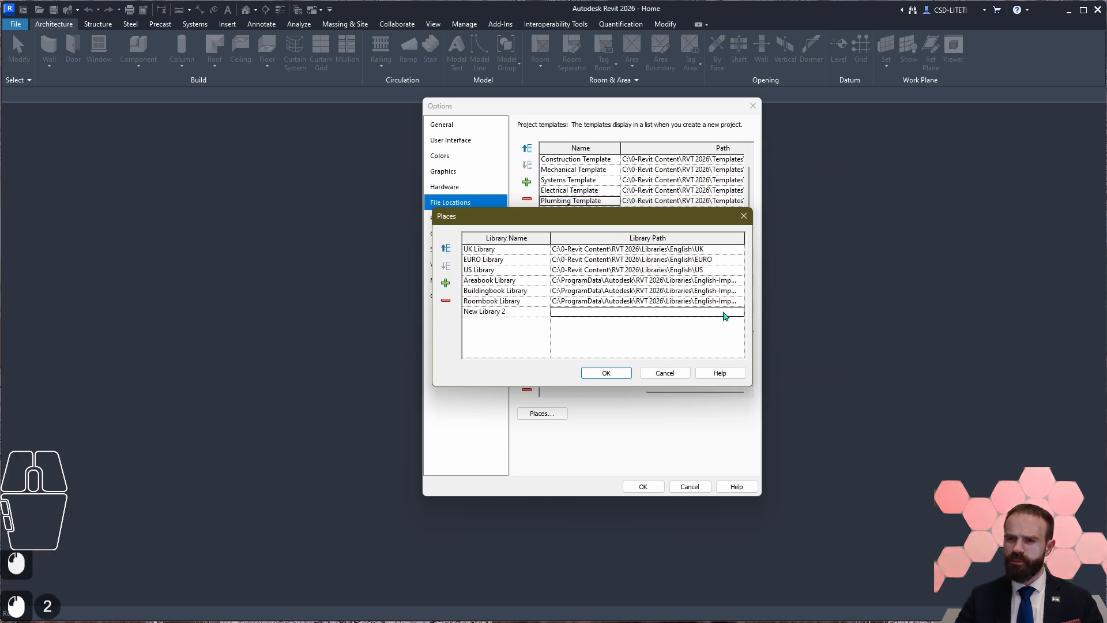
left_click(718, 260)
key("ctrl+c")
left_click(604, 312)
key("ctrl+v")
Step: Browse up to the RVT 2026\Libraries folder for the new entry and compare its language folders with the Places list
left_click(740, 312)
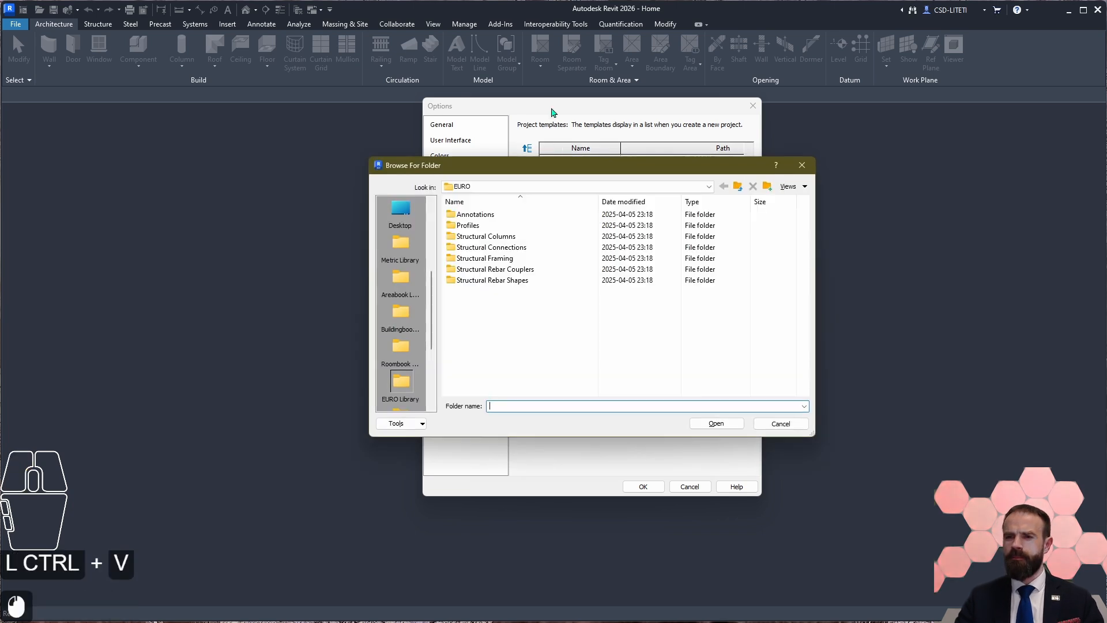
left_click(738, 186)
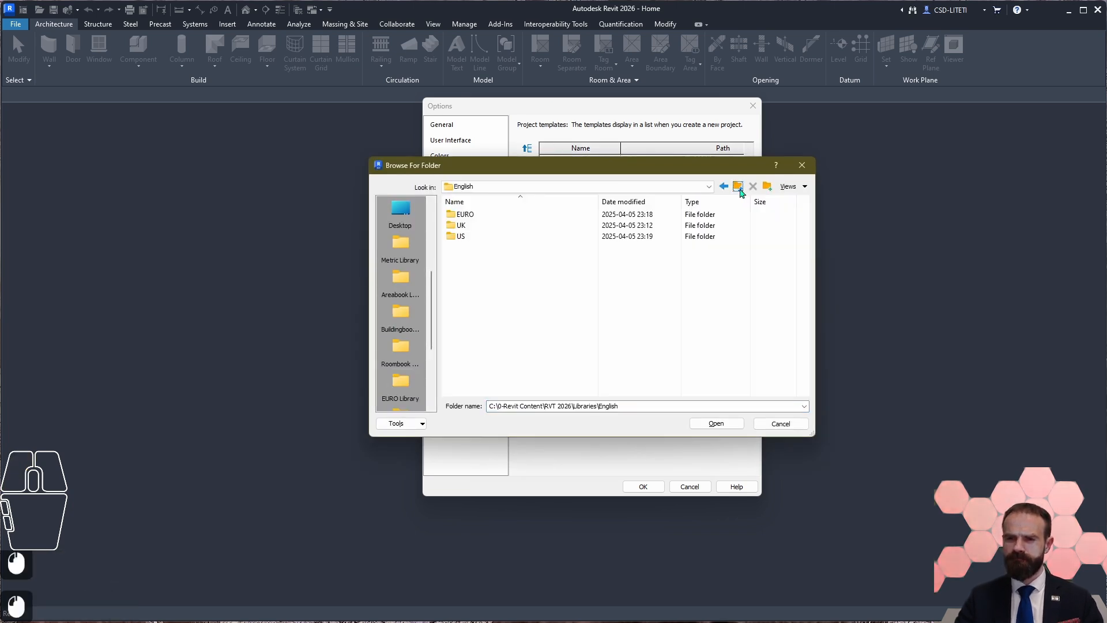
left_click(740, 191)
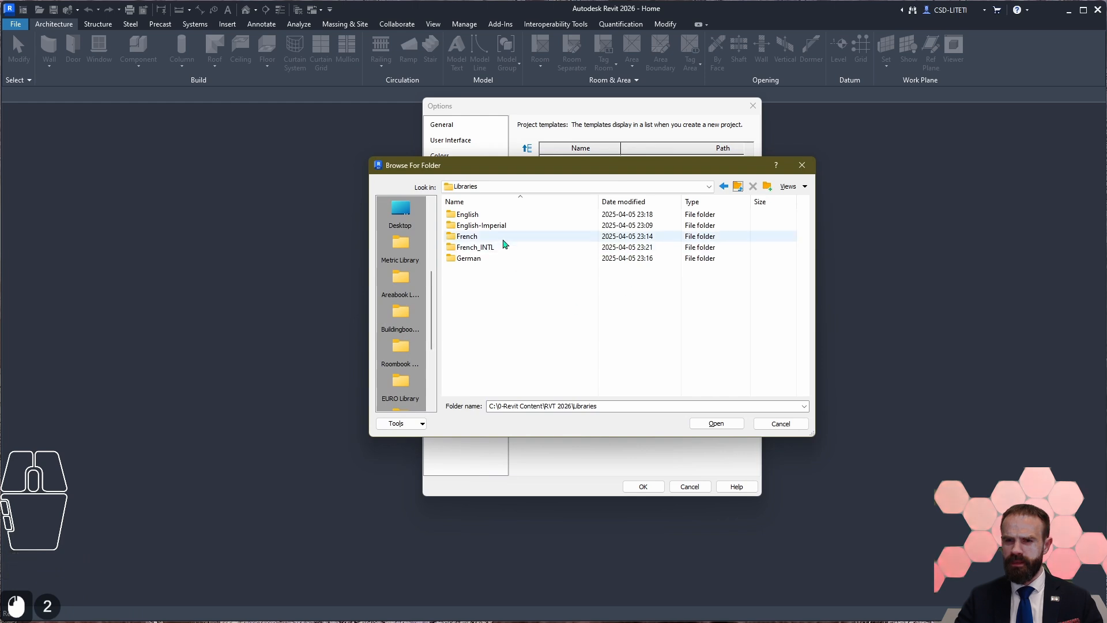
left_click(482, 225)
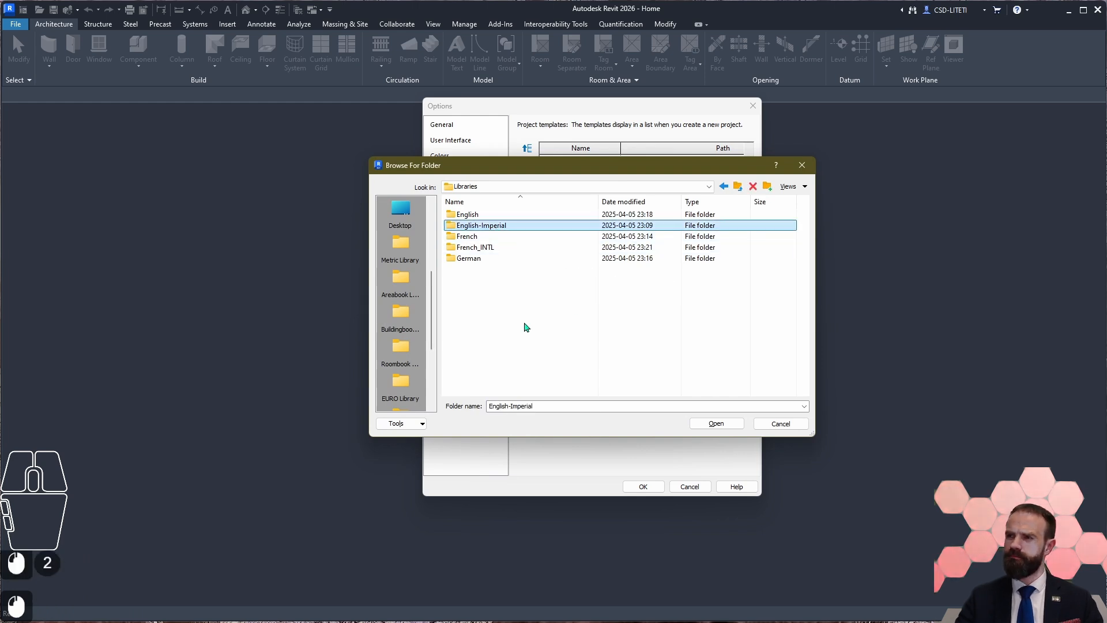
left_click_drag(636, 169, 334, 229)
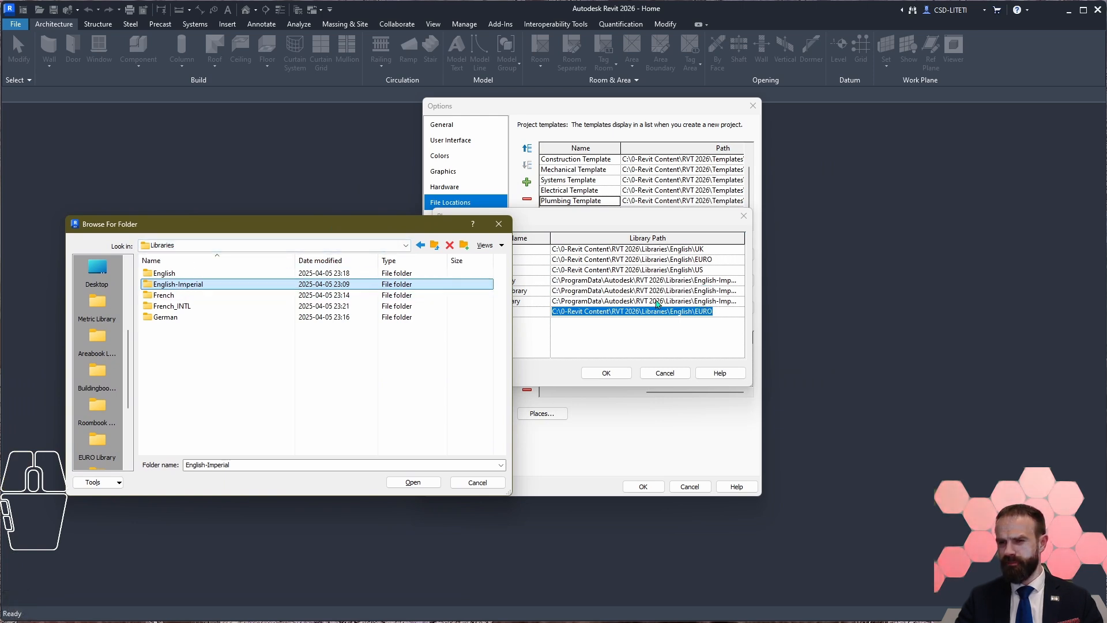
left_click_drag(440, 226, 342, 221)
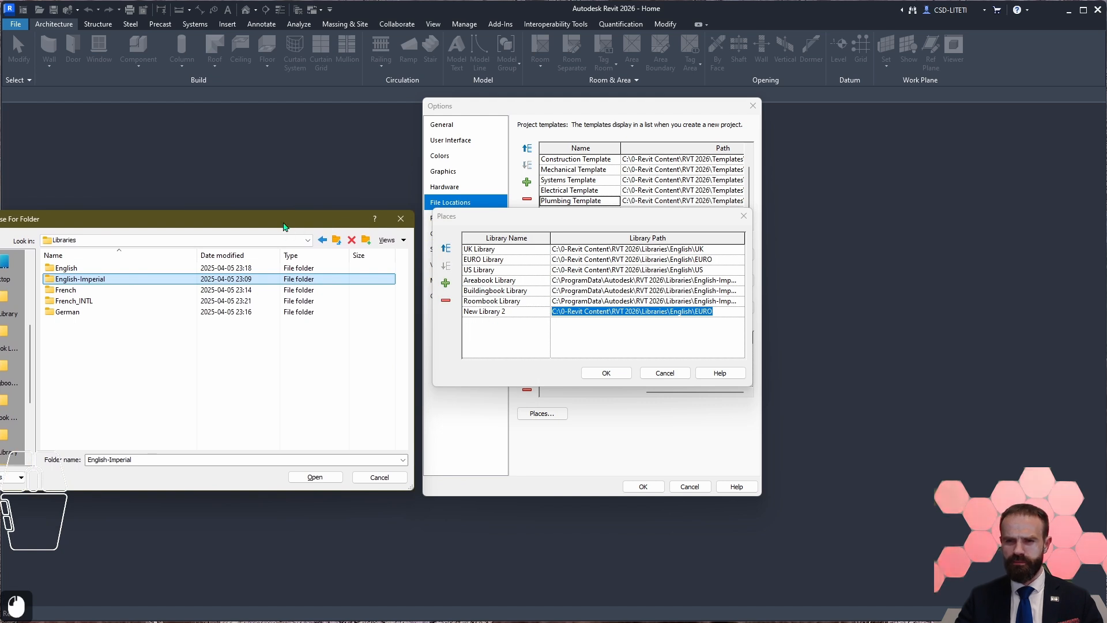
left_click_drag(284, 223, 494, 210)
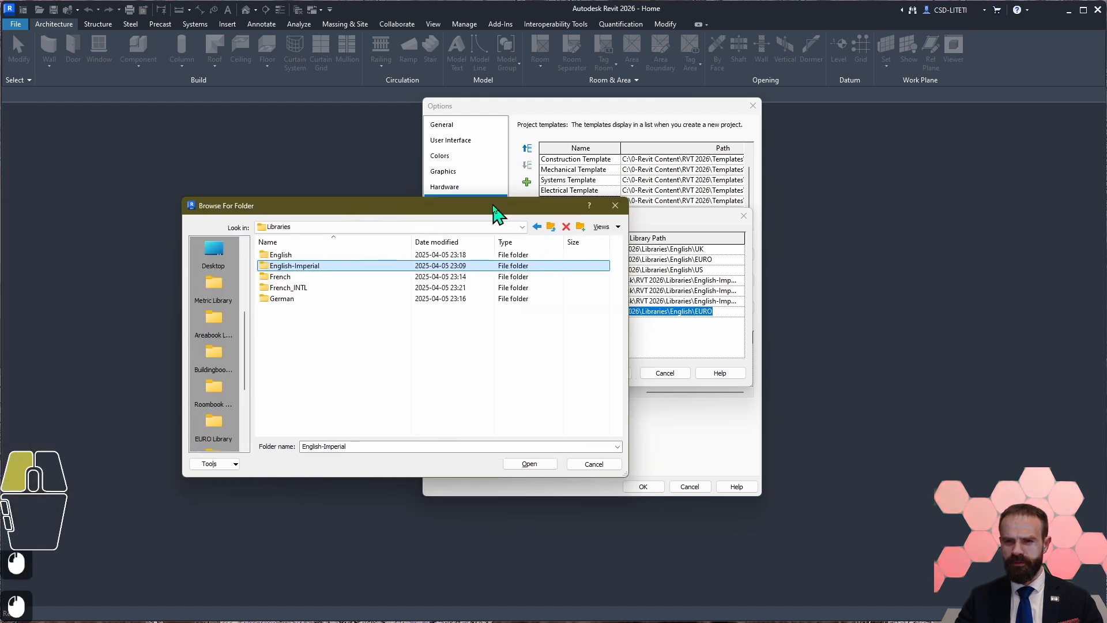
Step: Check the contents of the French folder and set it as the new library entry's path, copying the folder name
left_click(290, 279)
double_click(290, 280)
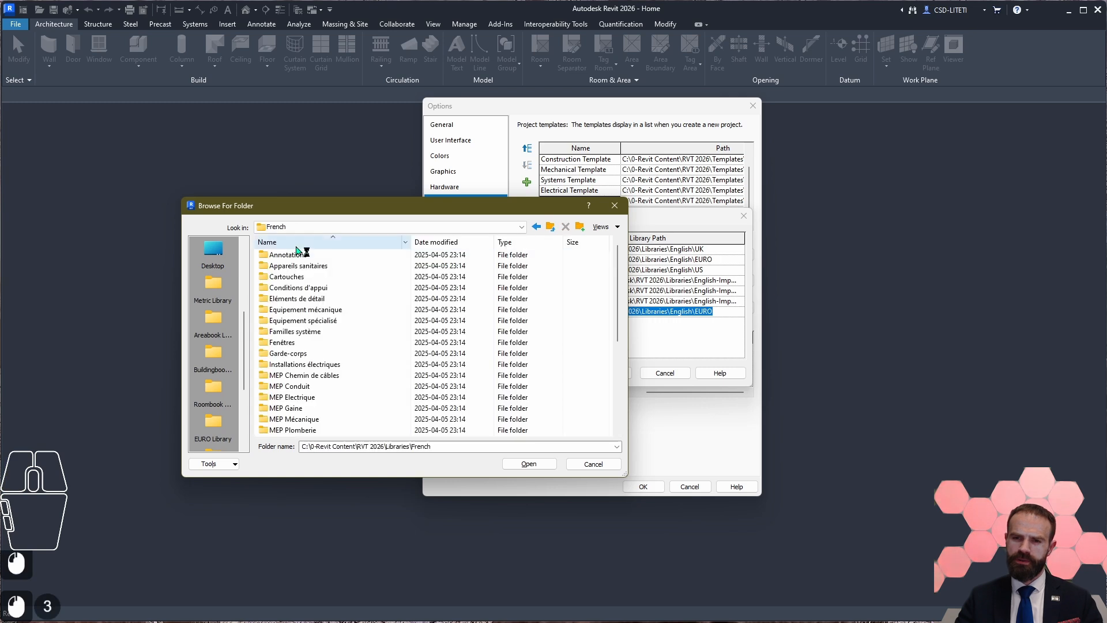
left_click(549, 228)
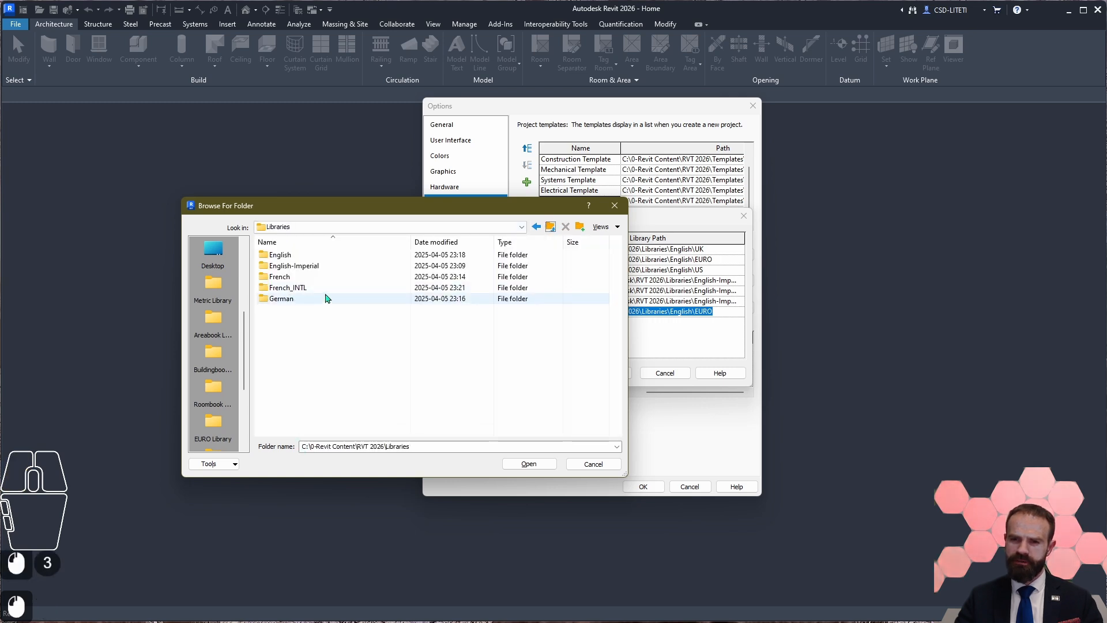
left_click(280, 277)
left_click(281, 277)
key("ctrl+c")
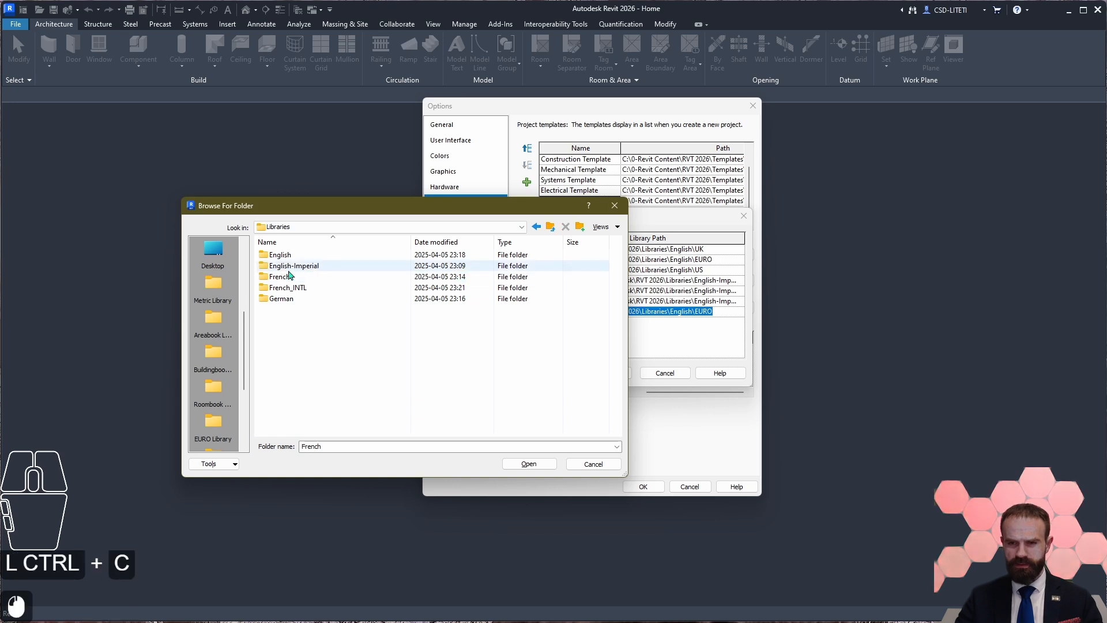
left_click(295, 282)
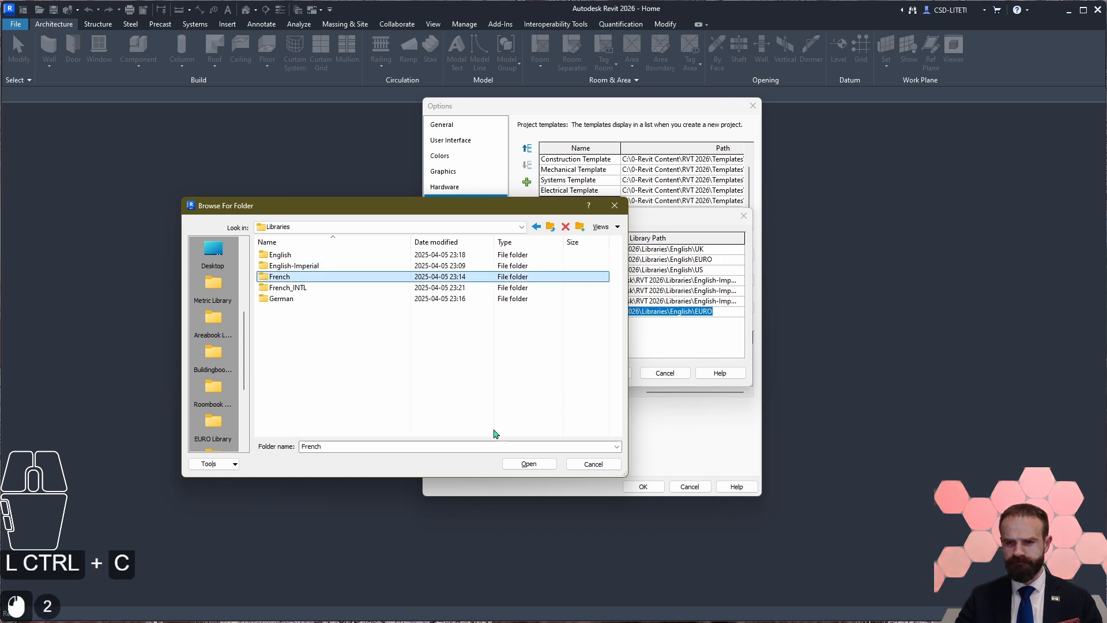
left_click(528, 463)
left_click(529, 463)
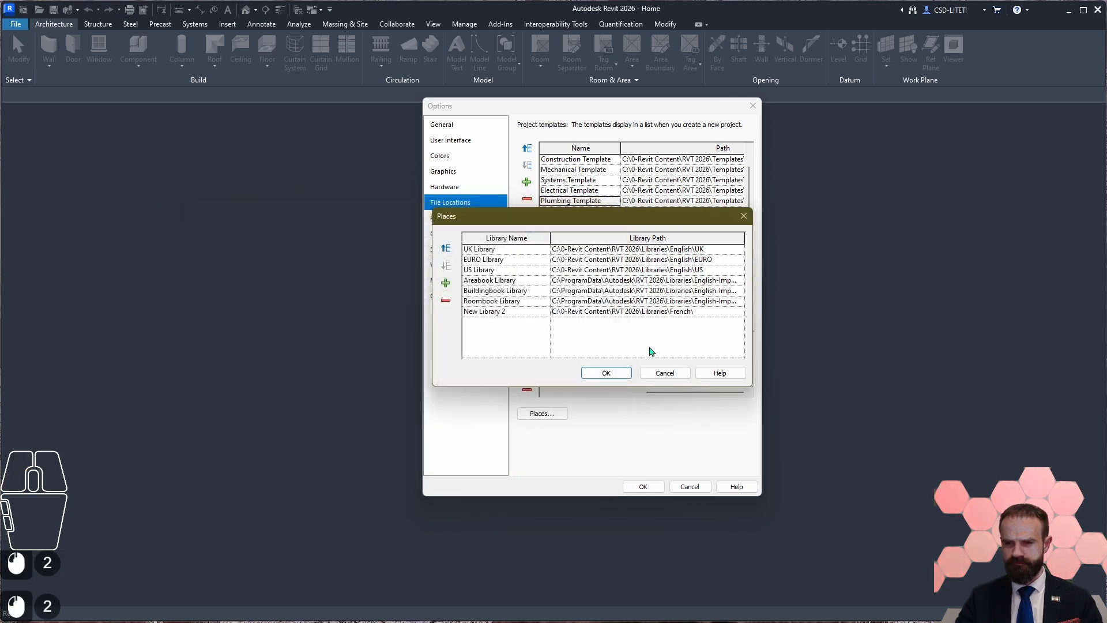
Step: Rename the library entry with the Libraries\French path to French Library
left_click(519, 312)
double_click(472, 312)
key("ctrl+v")
key("BackSpace")
key("BackSpace")
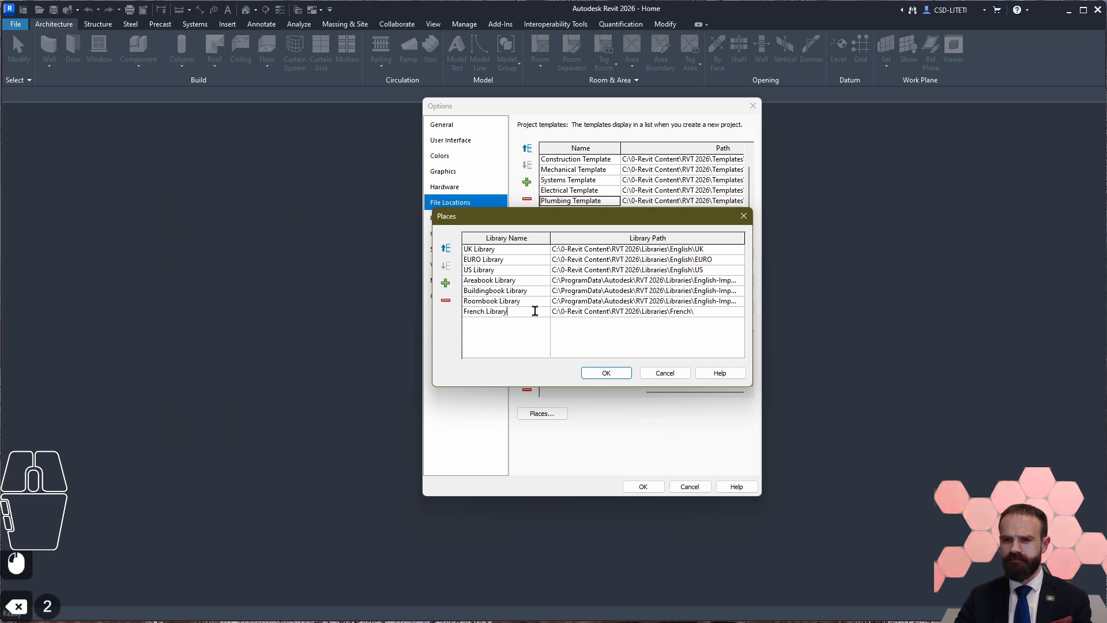
Step: Add another library entry and copy the French Library path into it
left_click(445, 282)
triple_click(702, 311)
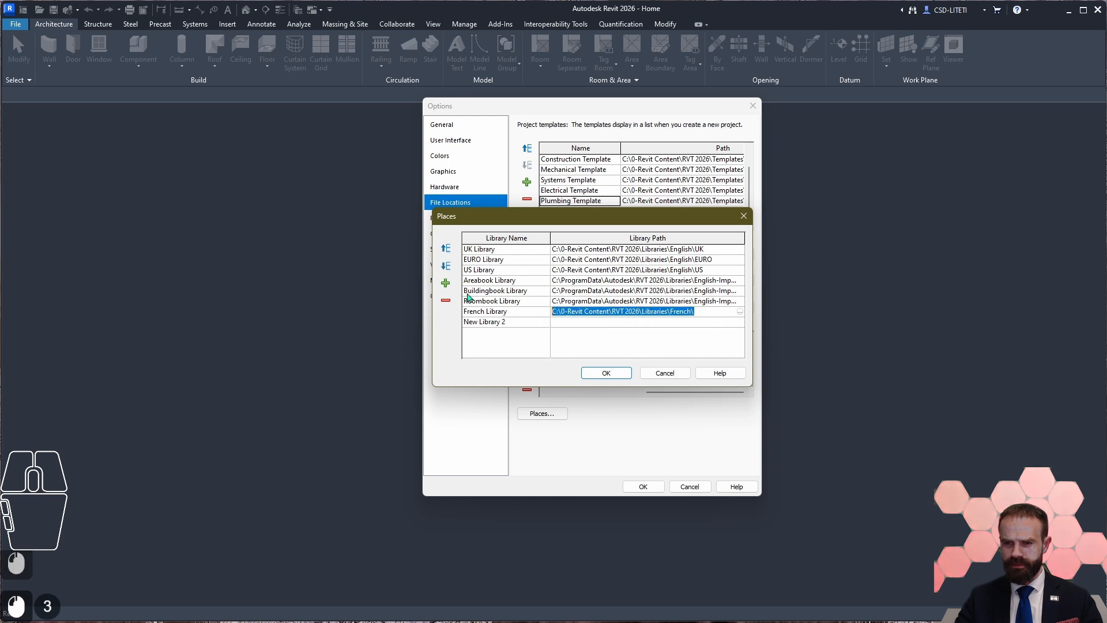
key("ctrl+c")
left_click(573, 326)
key("ctrl+v")
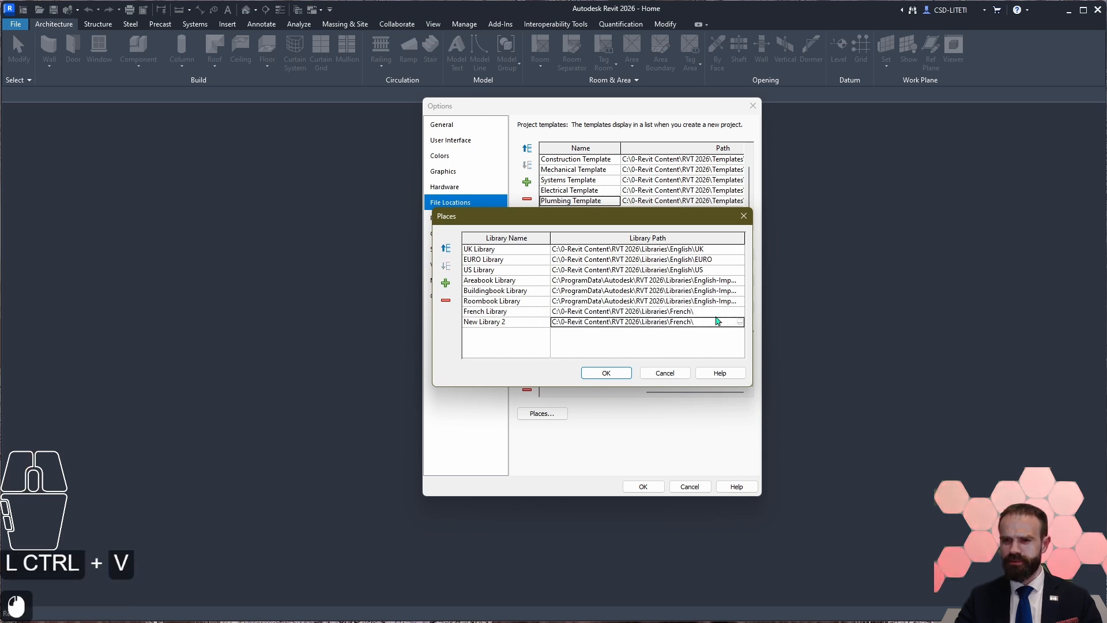
Step: Point the newest library entry to the French_INTL folder under Libraries, copying the folder name for reuse
left_click(740, 322)
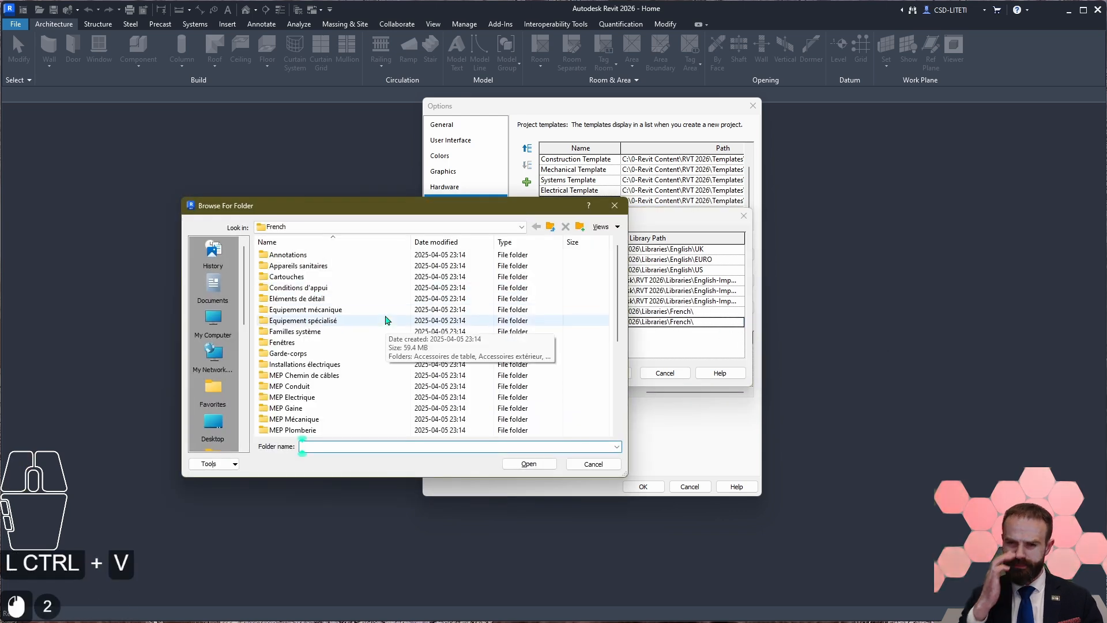
left_click(550, 226)
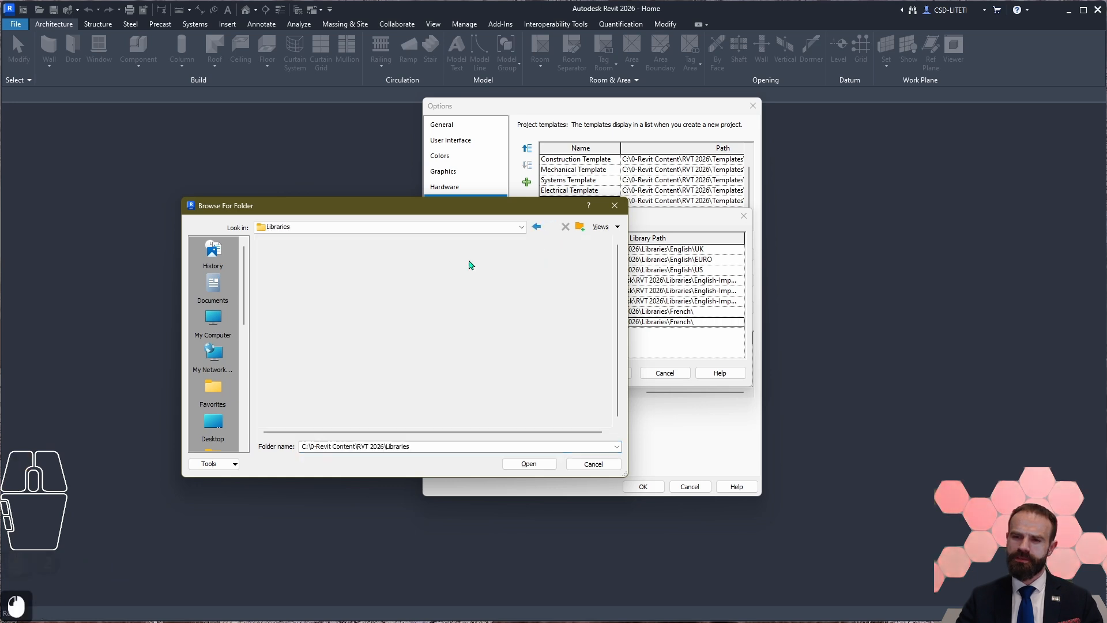
left_click(281, 289)
left_click(282, 288)
key("ctrl+c")
left_click(305, 288)
left_click(530, 464)
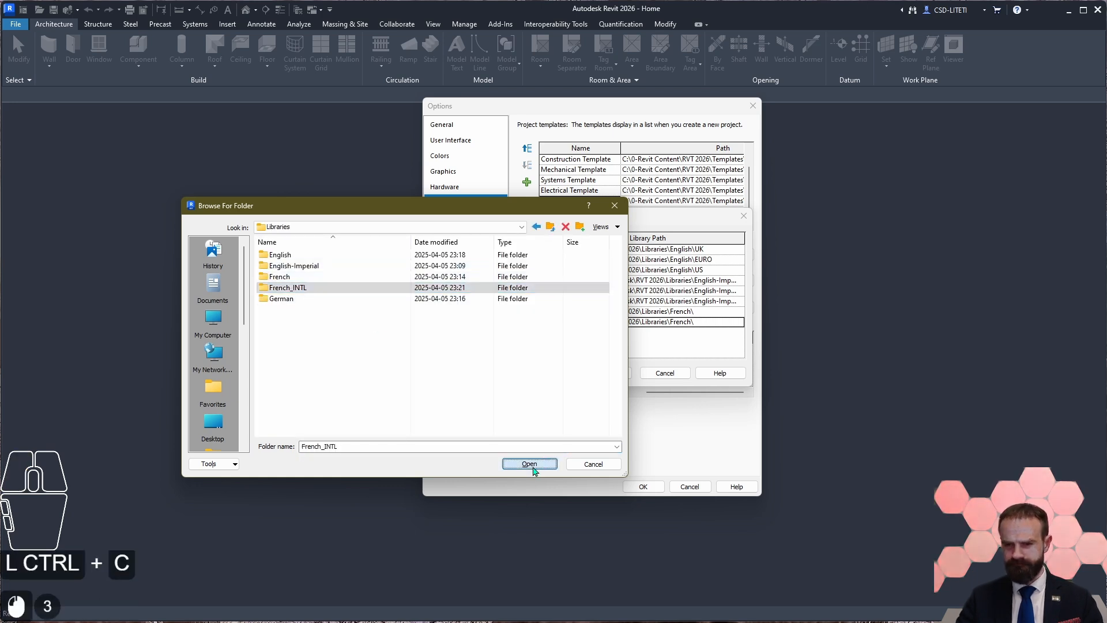
left_click(530, 464)
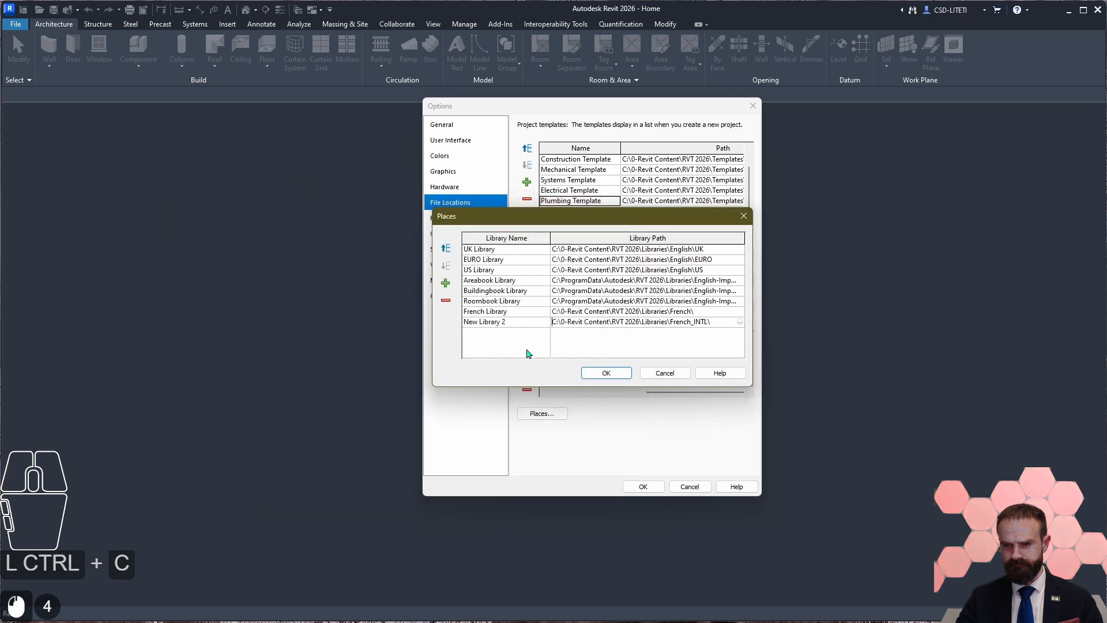
Step: Rename the library entry with the French_INTL path to French_INTL Library
left_click(474, 323)
left_click(474, 322)
double_click(472, 321)
key("ctrl+v")
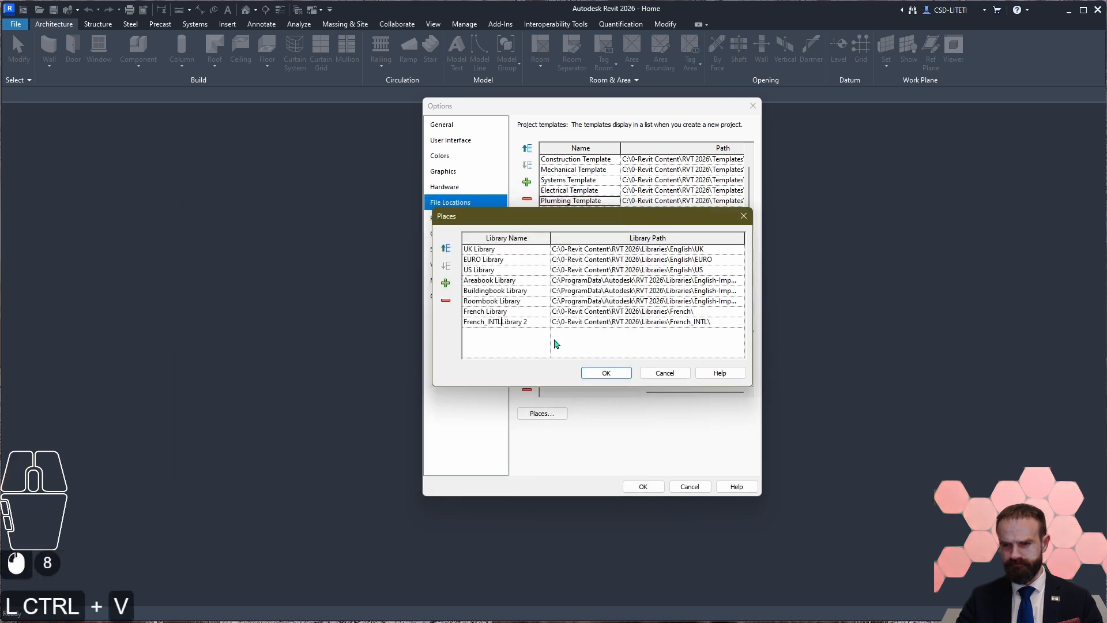
left_click(537, 322)
key("BackSpace")
key("BackSpace")
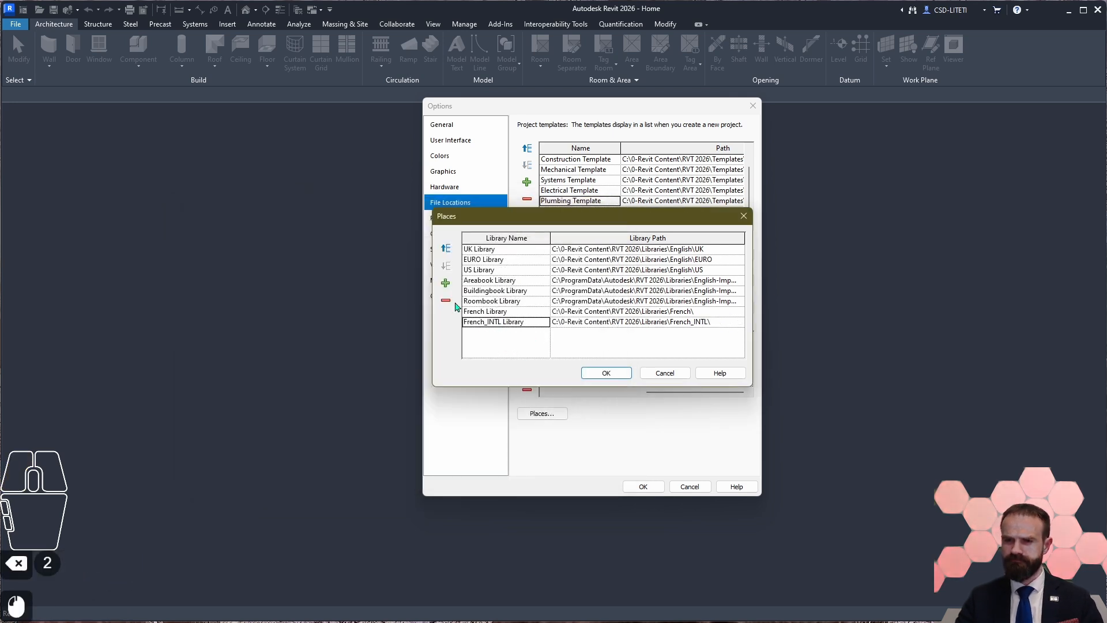
Step: Add another library entry and copy the French_INTL Library path into it
left_click(715, 321)
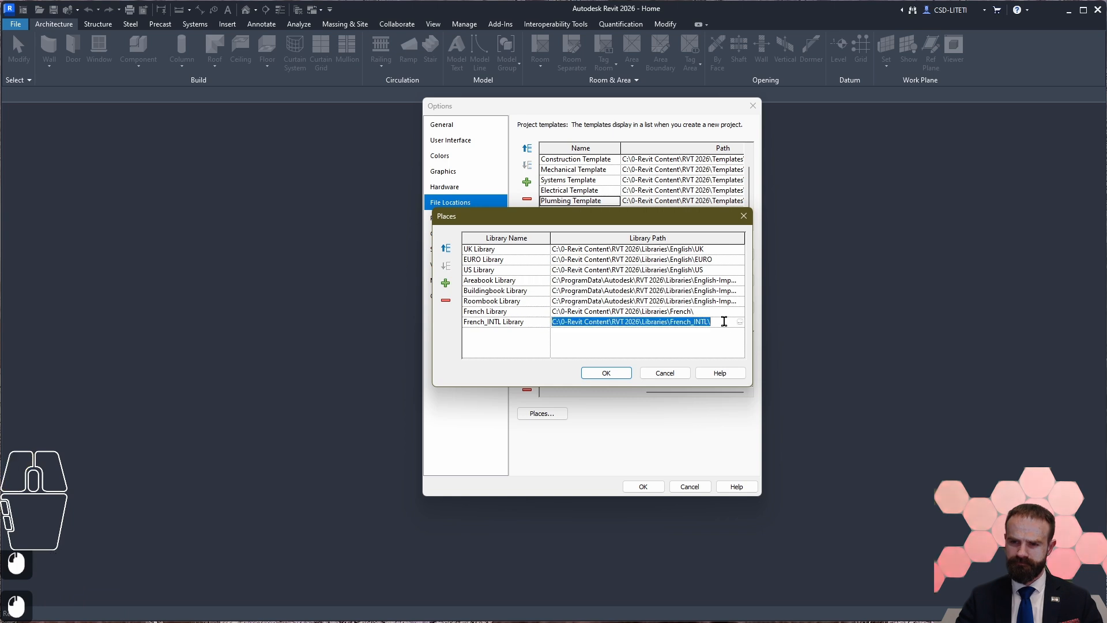
key("ctrl+c")
left_click(445, 282)
double_click(612, 333)
key("ctrl+v")
left_click(535, 332)
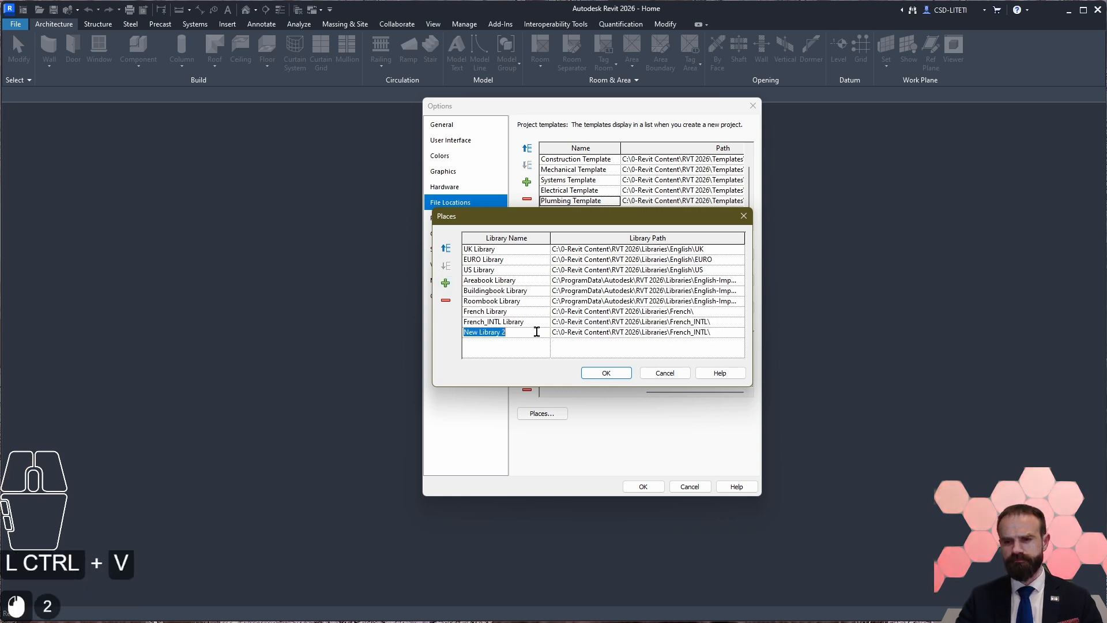
Step: Point the newest library entry to the German folder under Libraries, copying the folder name for reuse
left_click(732, 332)
left_click(740, 332)
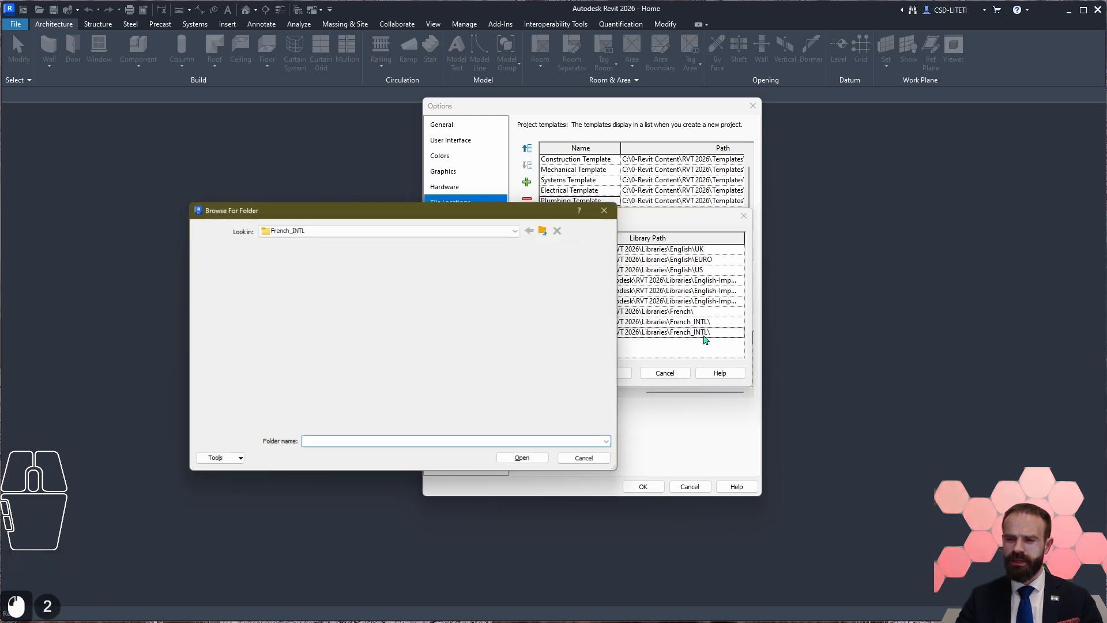
left_click(292, 299)
left_click(292, 299)
key("ctrl+c")
double_click(292, 298)
left_click(528, 464)
Step: Rename the library entry with the Libraries\German path to German Library
left_click(524, 333)
double_click(470, 332)
key("ctrl+v")
key("BackSpace")
key("BackSpace")
Step: Move the Roombook, Buildingbook and Areabook libraries below German Library, keeping the order Areabook, Buildingbook, Roombook
left_click(467, 300)
left_click(467, 300)
left_click(446, 266)
left_click(446, 266)
left_click(445, 266)
left_click(448, 270)
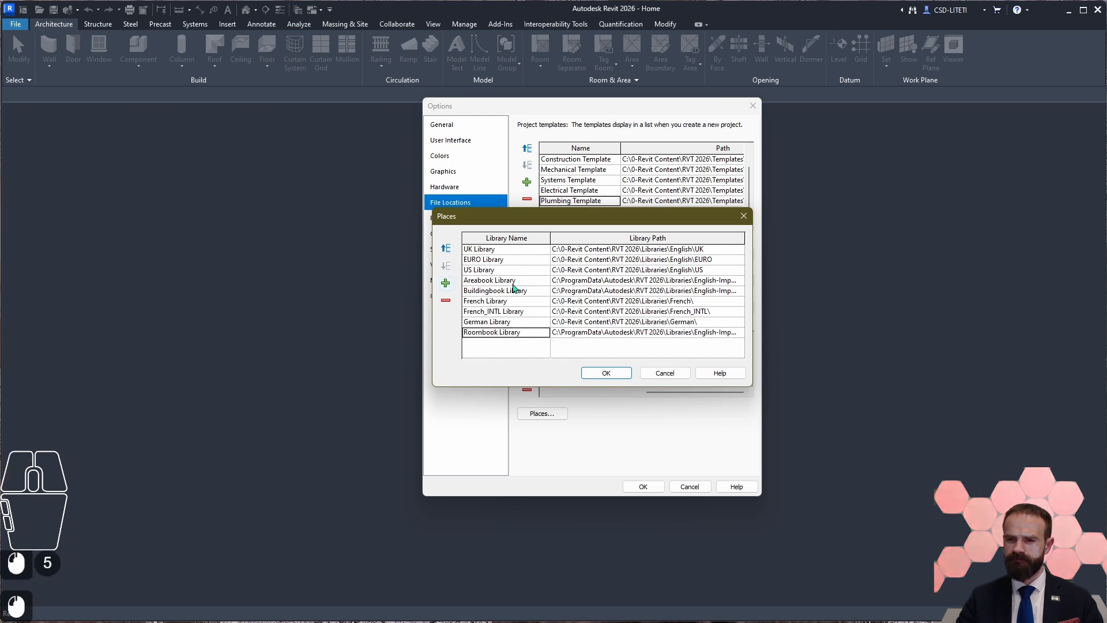
left_click(508, 290)
left_click(447, 267)
left_click(447, 267)
left_click(447, 267)
left_click(517, 282)
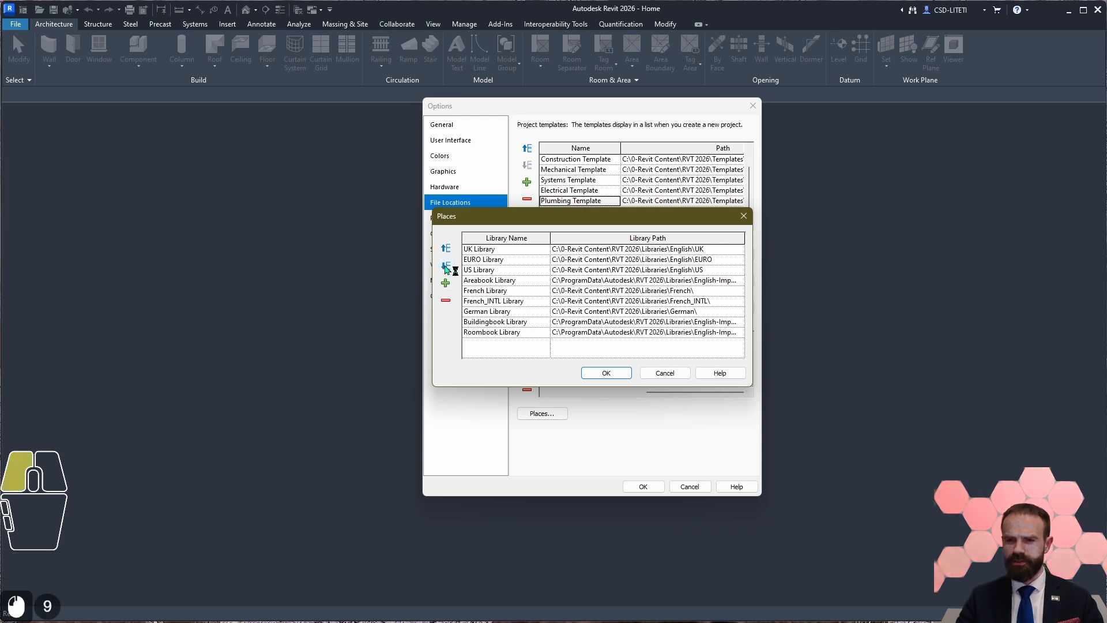
left_click(446, 267)
left_click(446, 266)
left_click(446, 267)
Step: Examine the names and order of the library entries and the UK Library path
left_click(479, 251)
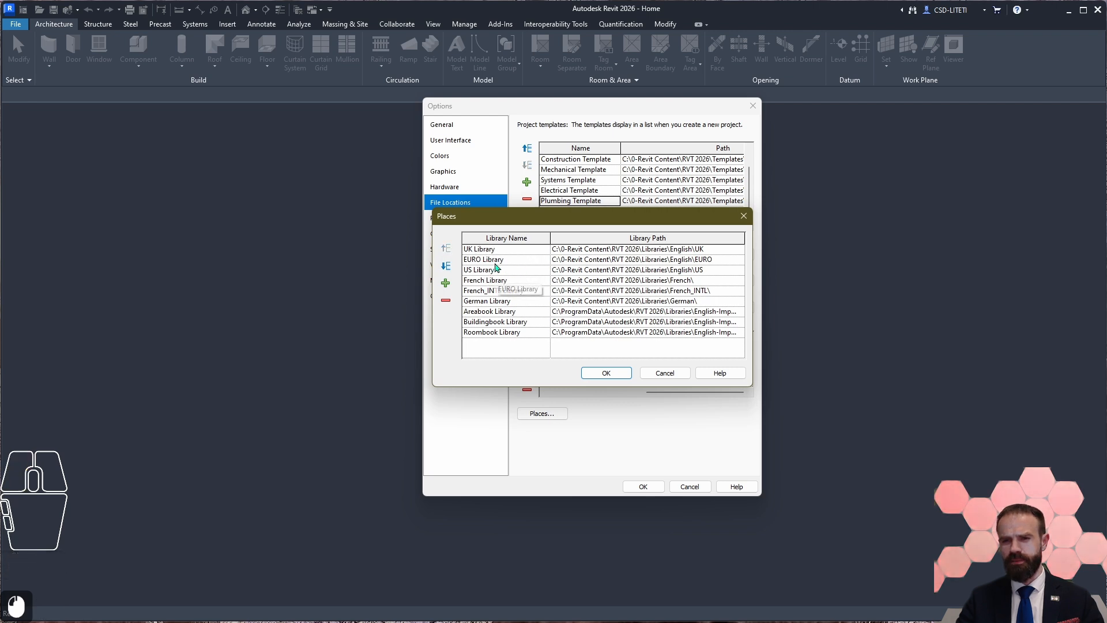
left_click(494, 259)
left_click(483, 271)
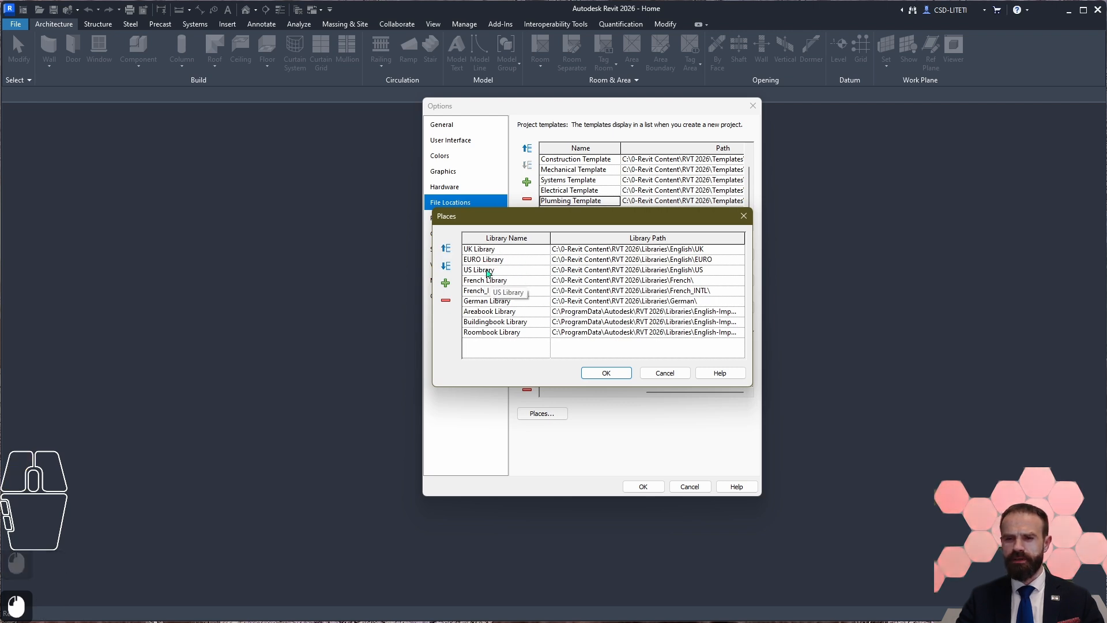
left_click(498, 280)
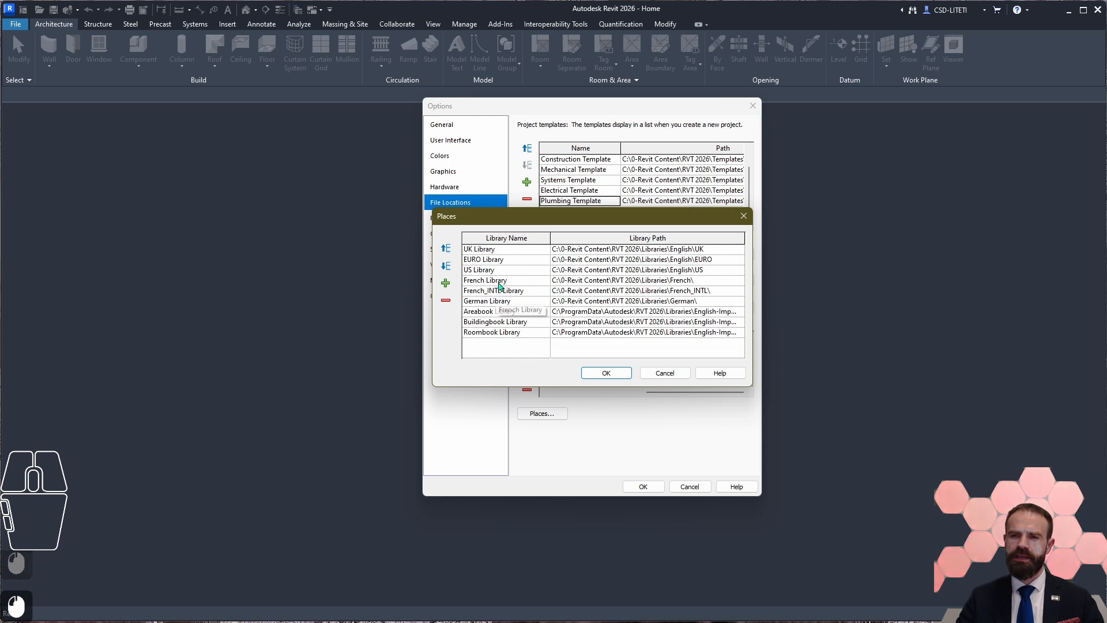
left_click(509, 291)
double_click(516, 302)
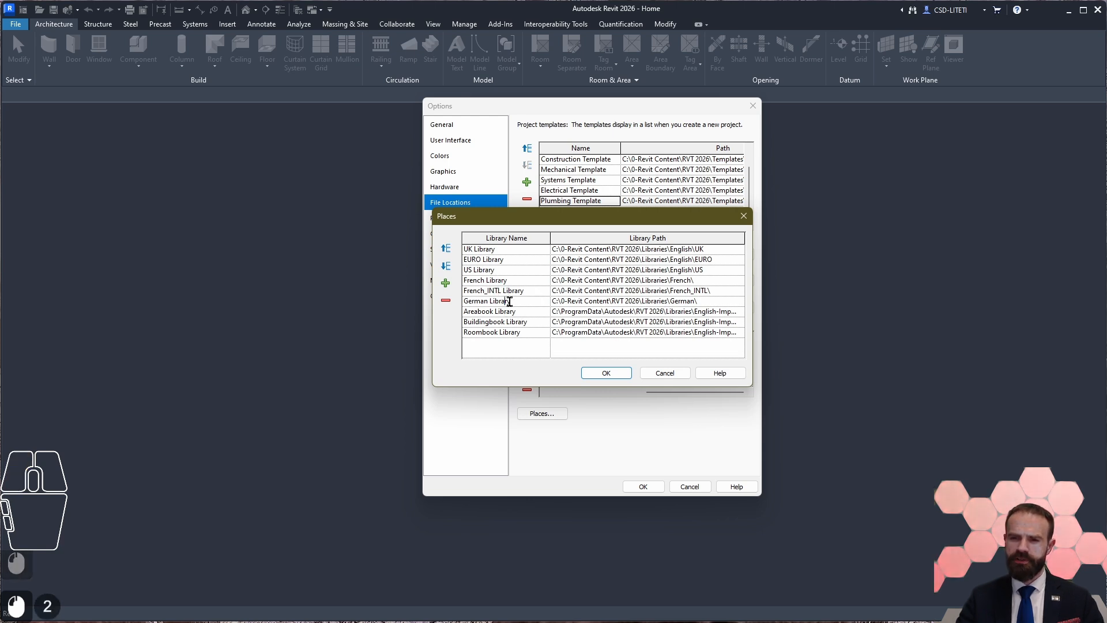
left_click(504, 312)
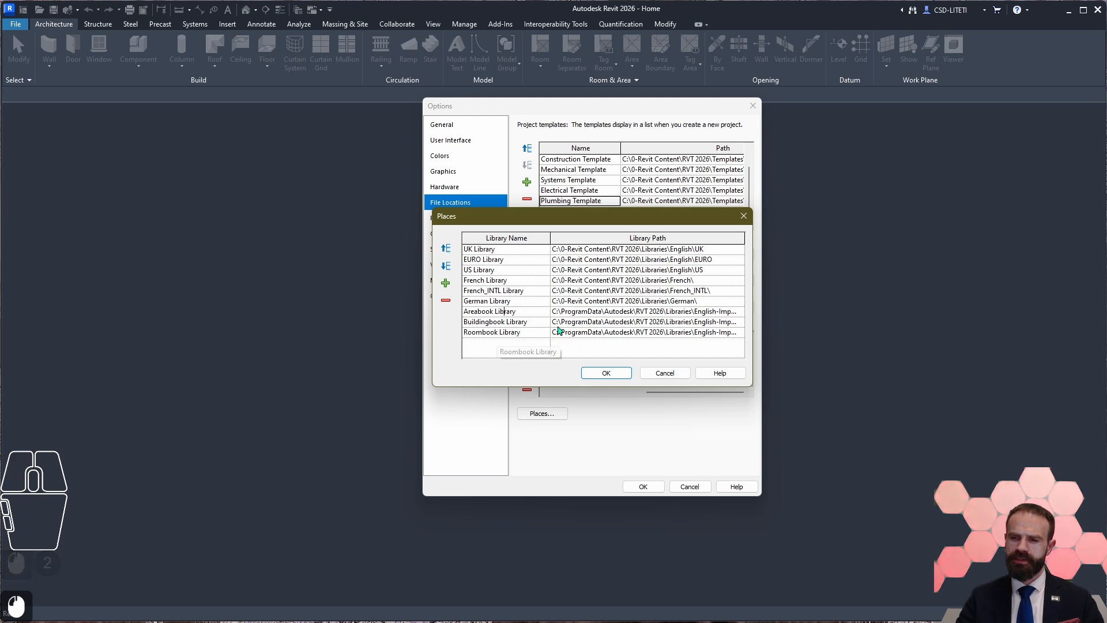
left_click(498, 336)
double_click(709, 249)
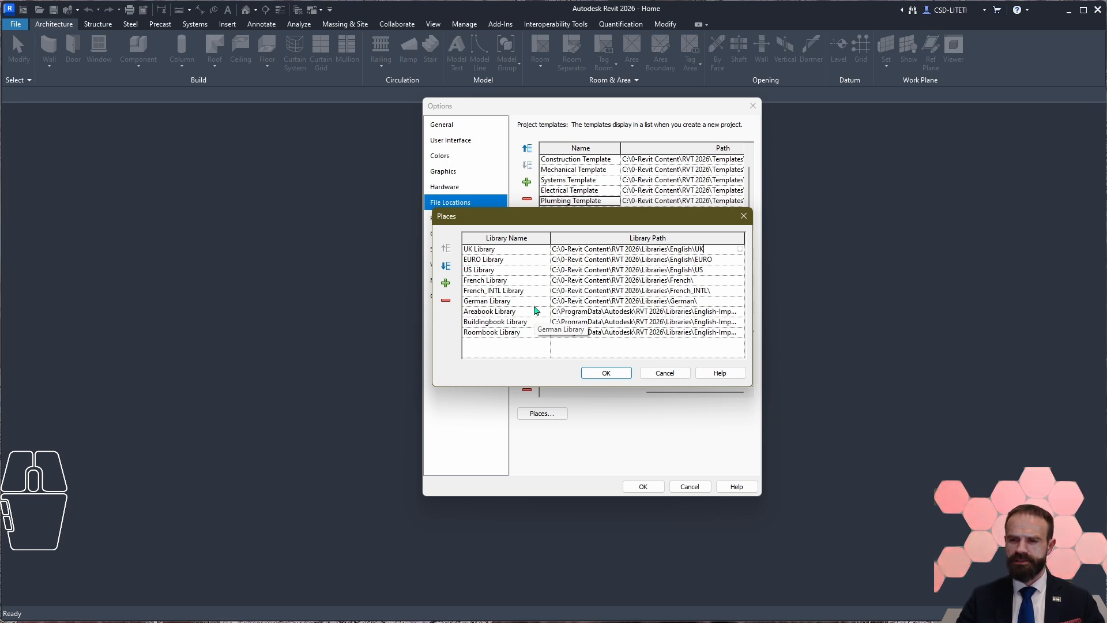
Step: Move the Places dialog clear of the Options dialog and accept the library list
left_click_drag(587, 217, 307, 271)
left_click(335, 428)
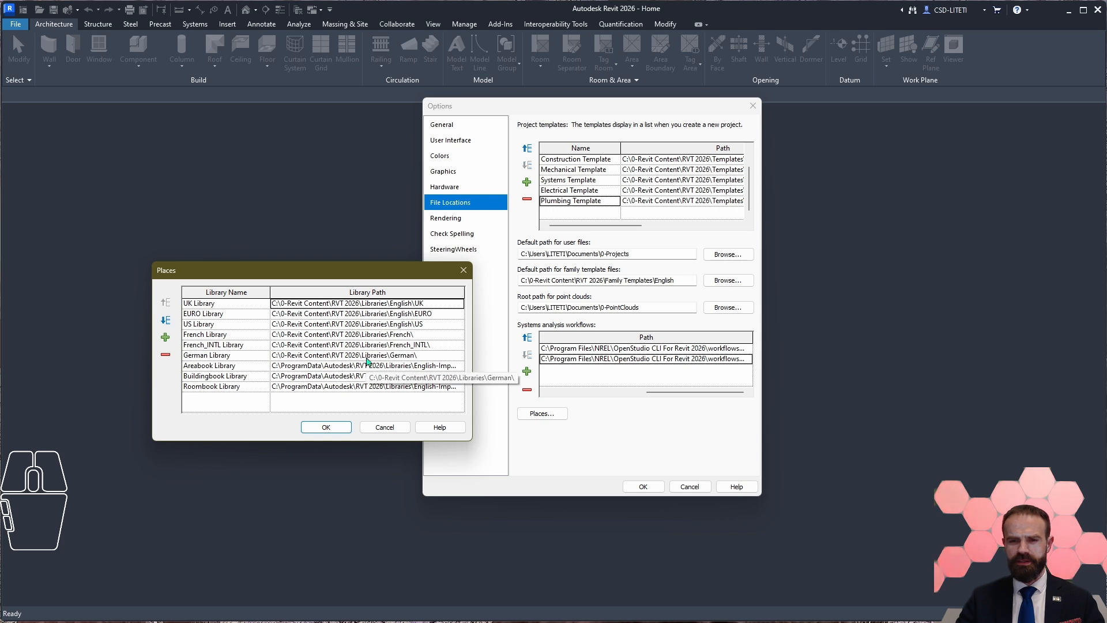
left_click(330, 427)
Step: Review the Check Spelling options, including checking spelling as you type and the available main dictionary languages
key("Down")
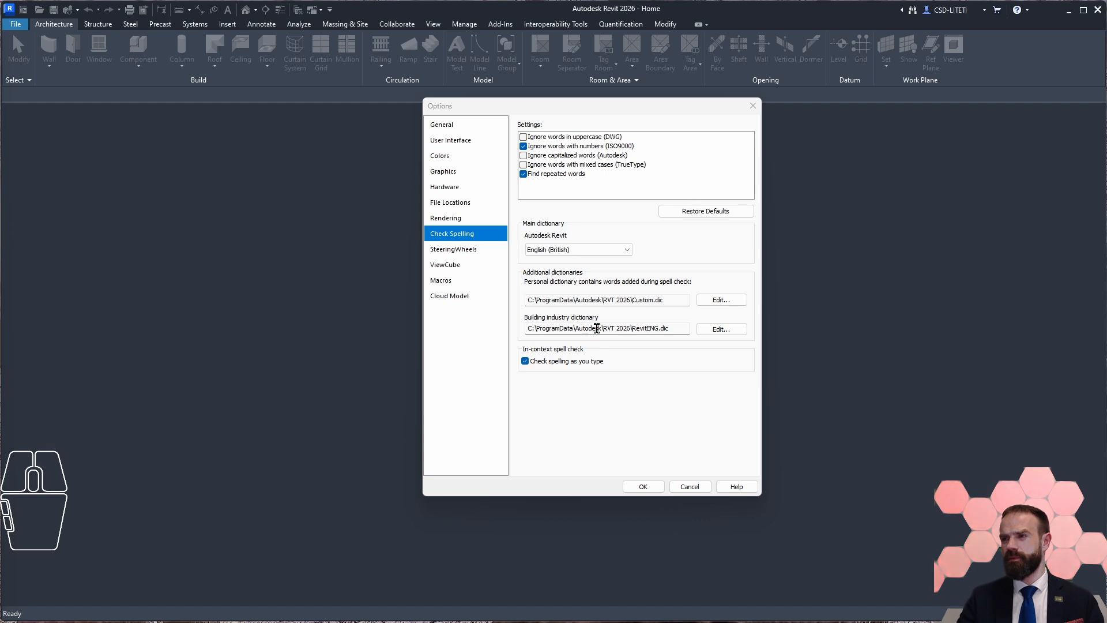
left_click(566, 367)
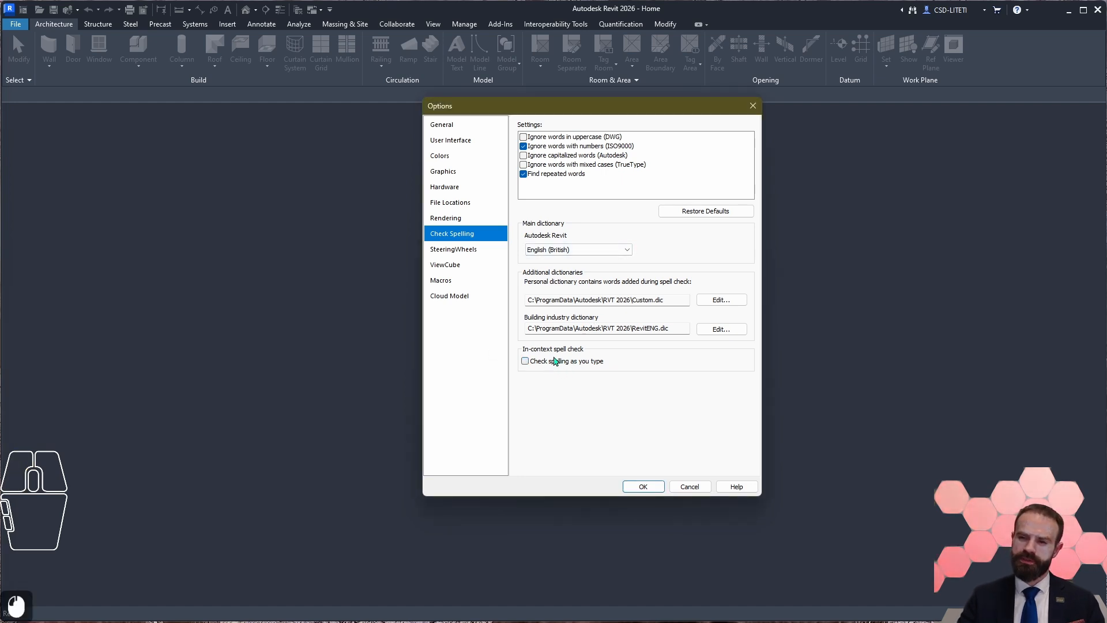
left_click(525, 361)
left_click(606, 251)
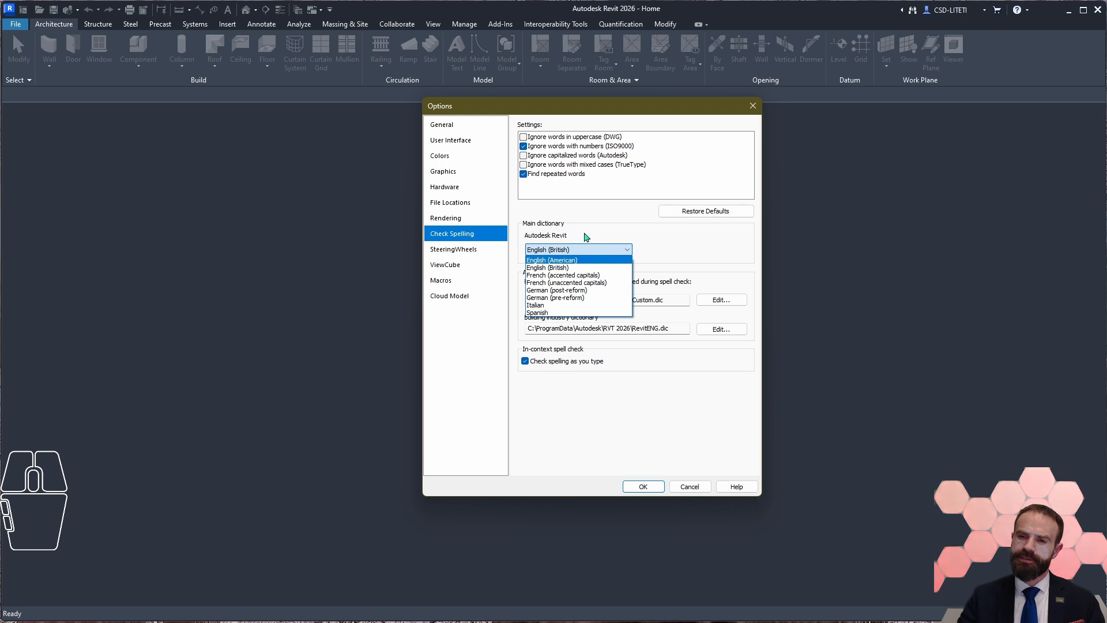
left_click(612, 231)
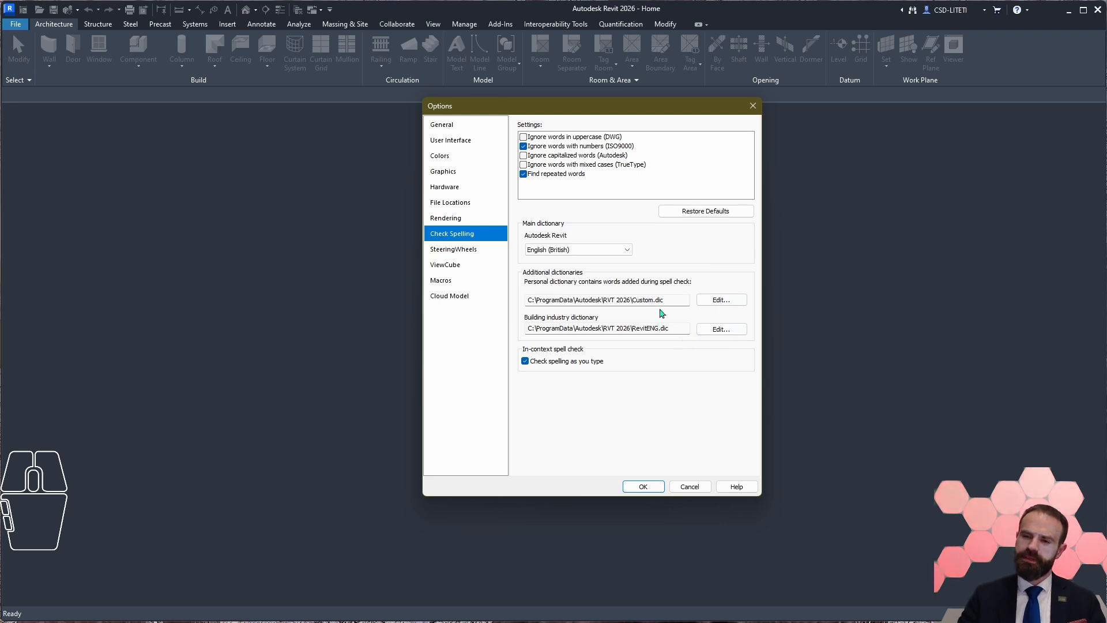
Step: Review the SteeringWheels, ViewCube, Macros and Cloud Model options, and apply the Options settings
left_click(461, 249)
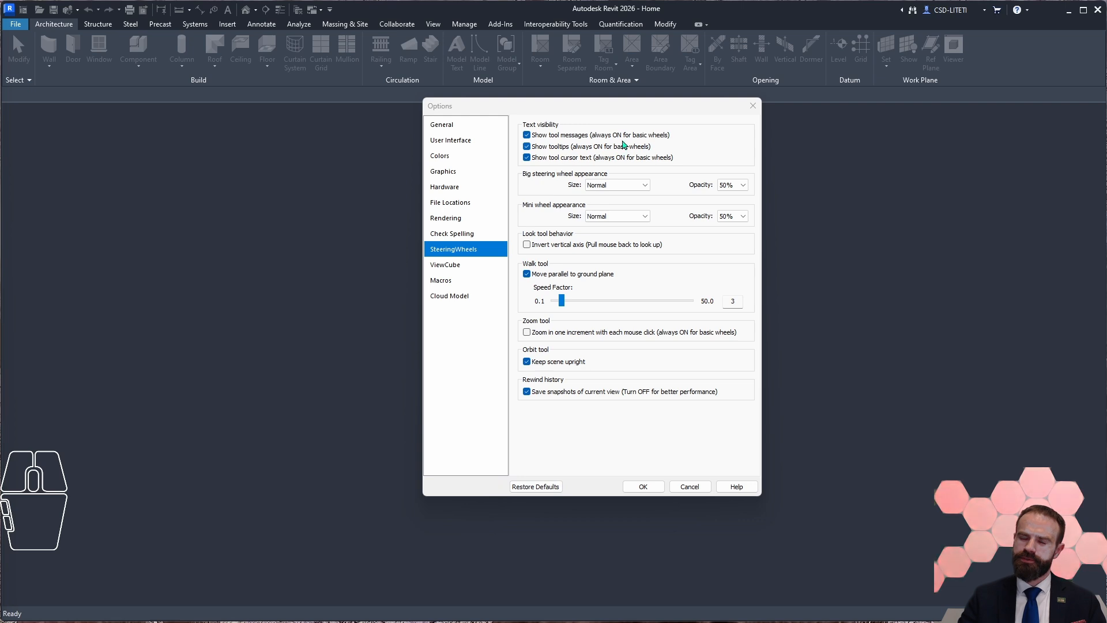
left_click(539, 487)
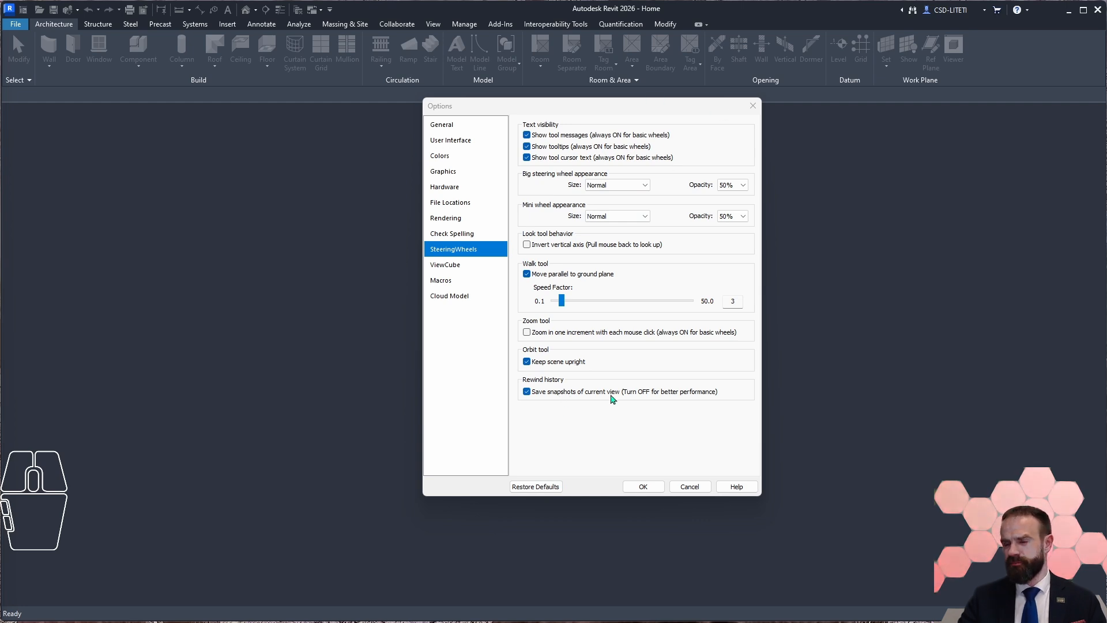
left_click(476, 266)
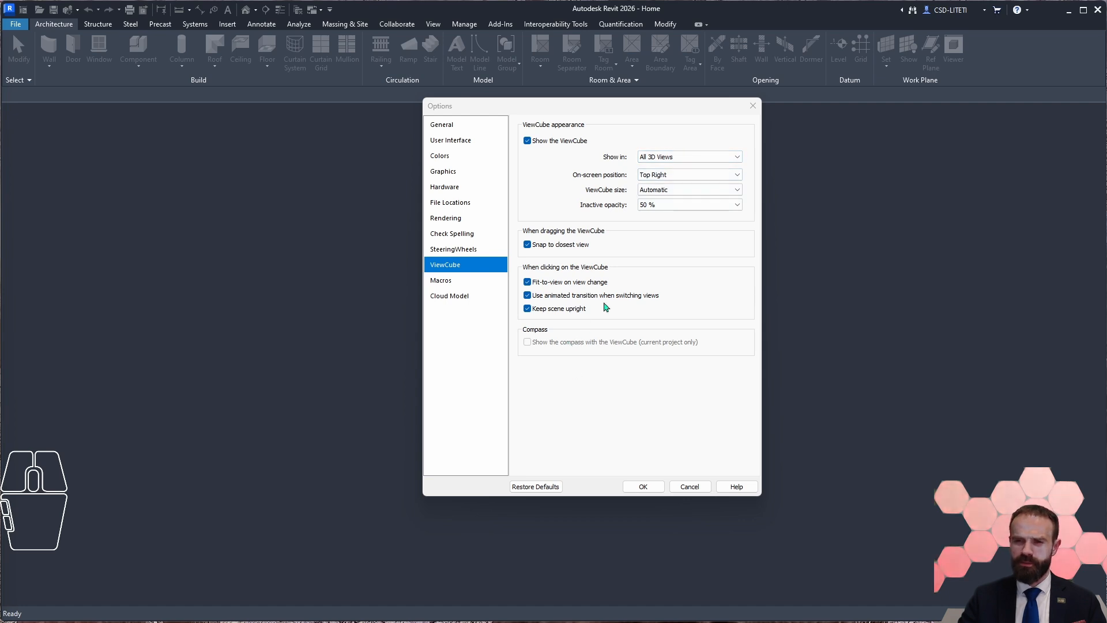
left_click(442, 280)
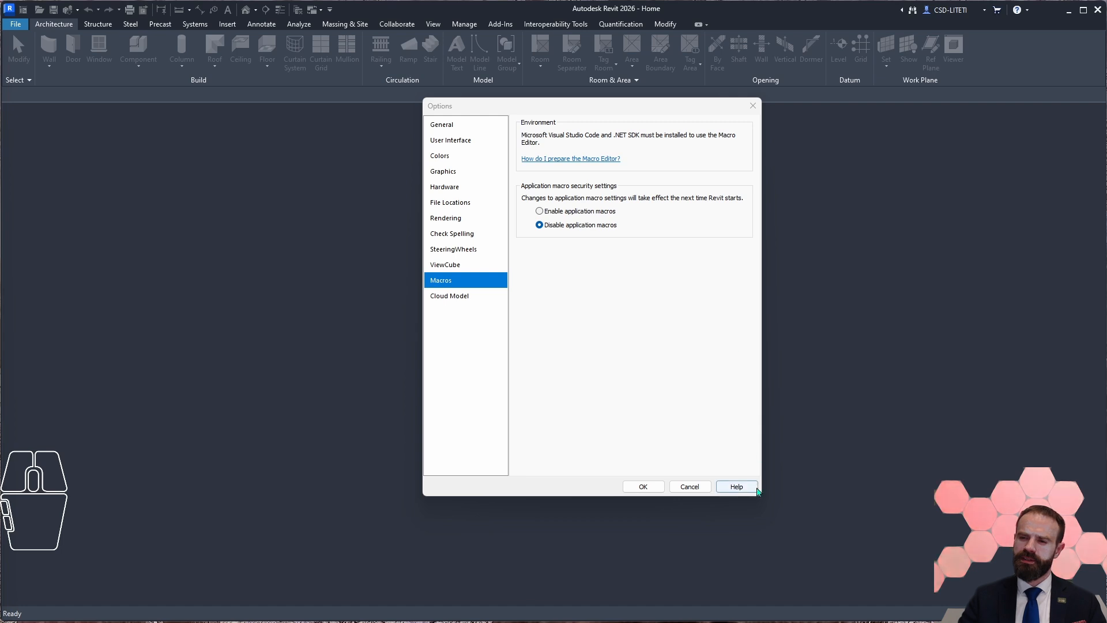
left_click(456, 297)
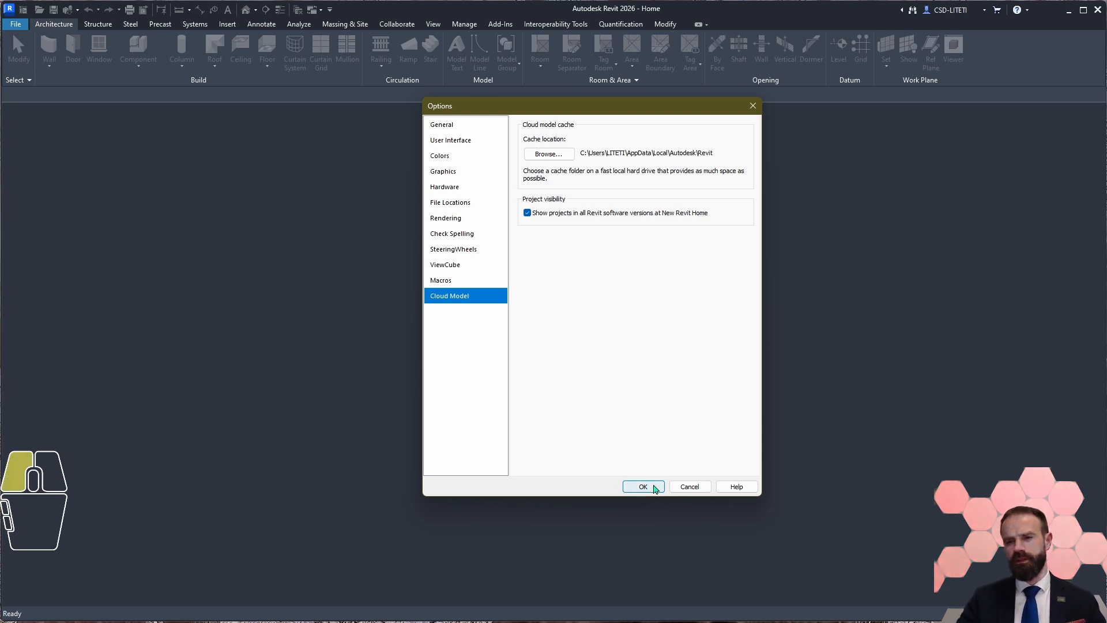
left_click(656, 489)
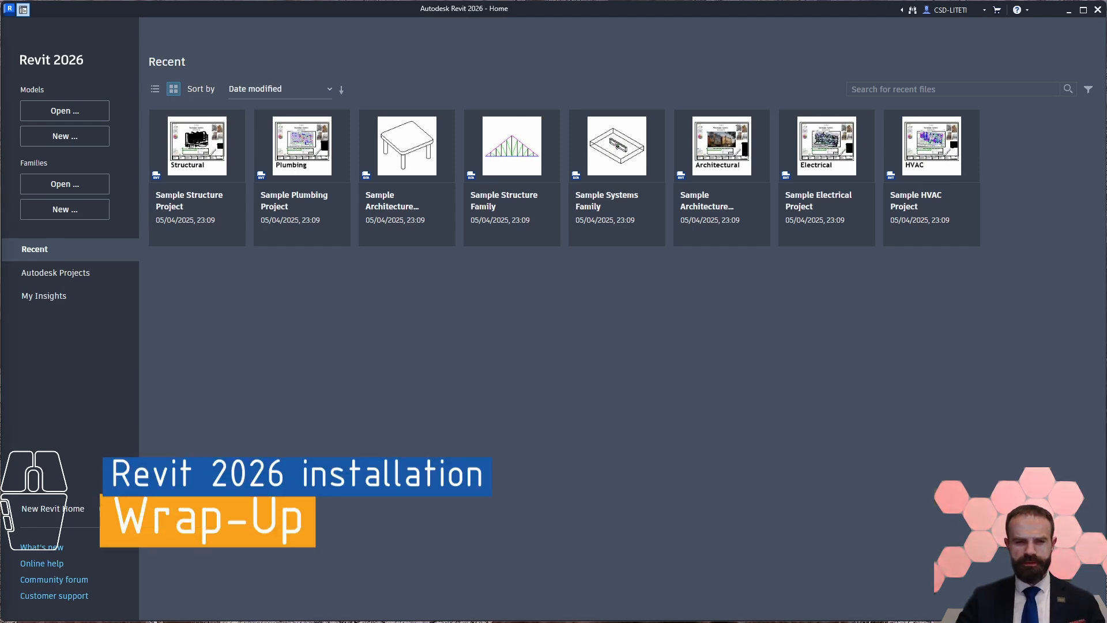
scroll(553, 312, "down", 3)
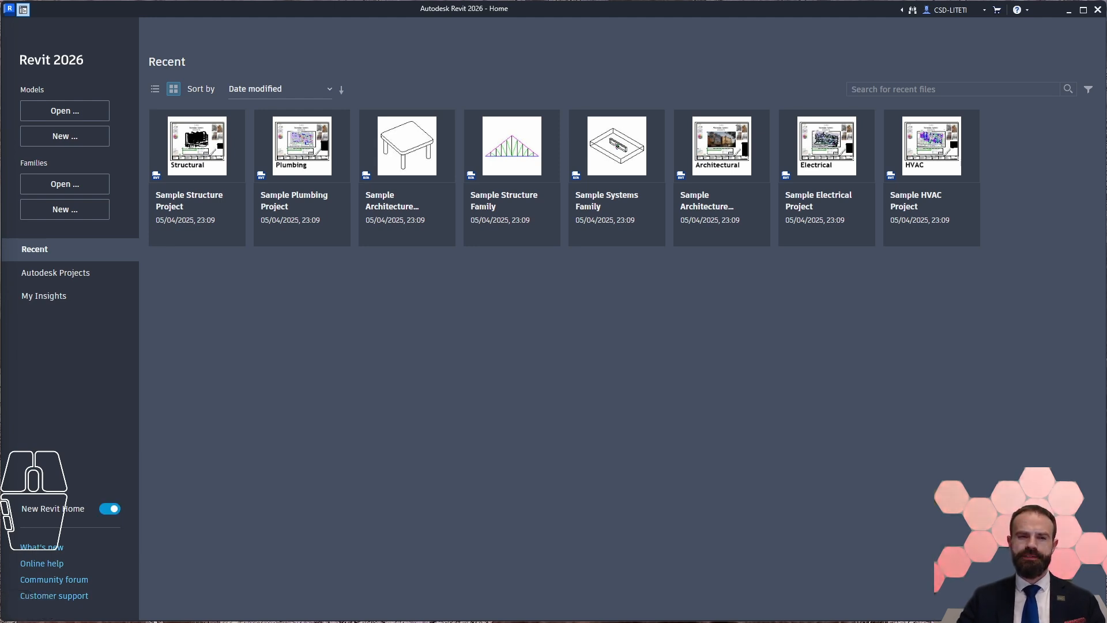
scroll(553, 311, "down", 1)
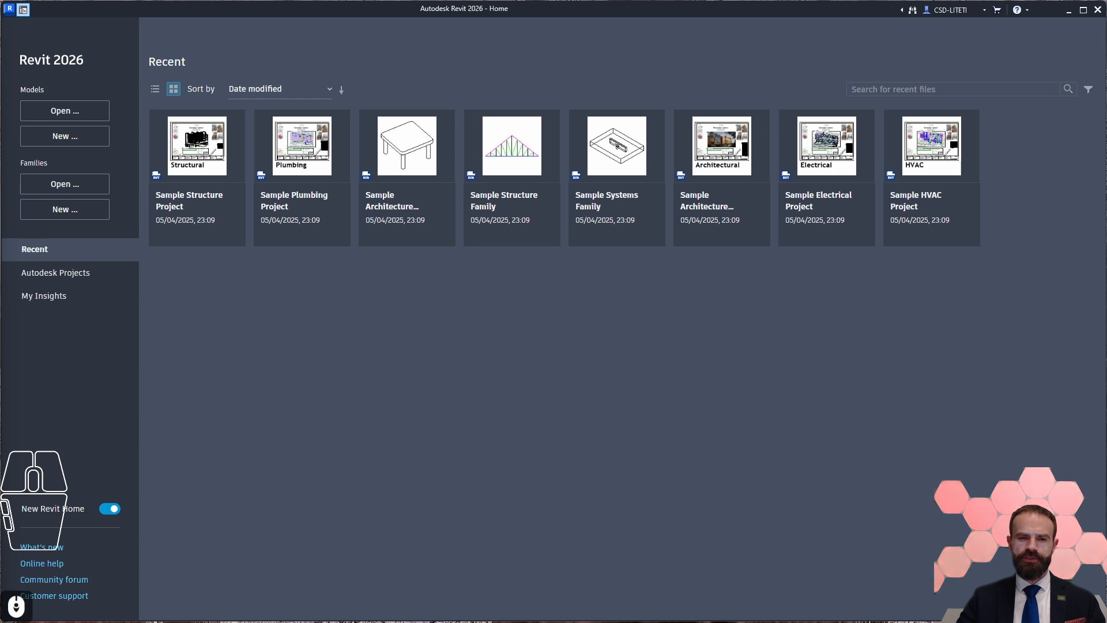